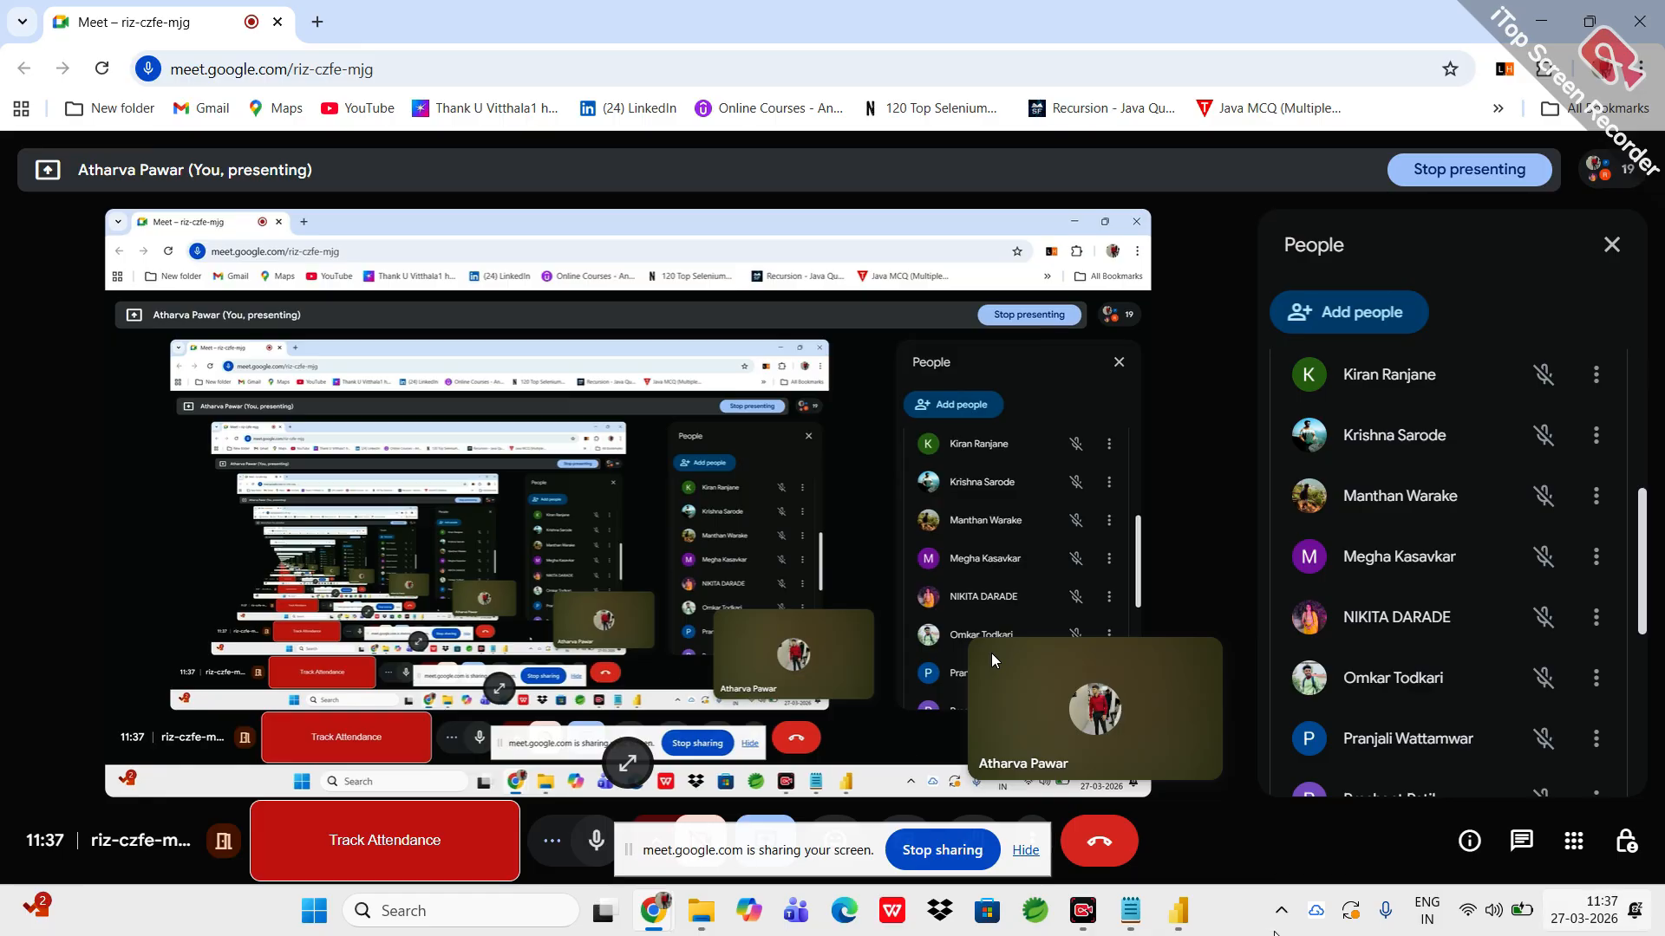
Step: Hide the screen-sharing notice in the meeting and raise the system volume
click(1037, 852)
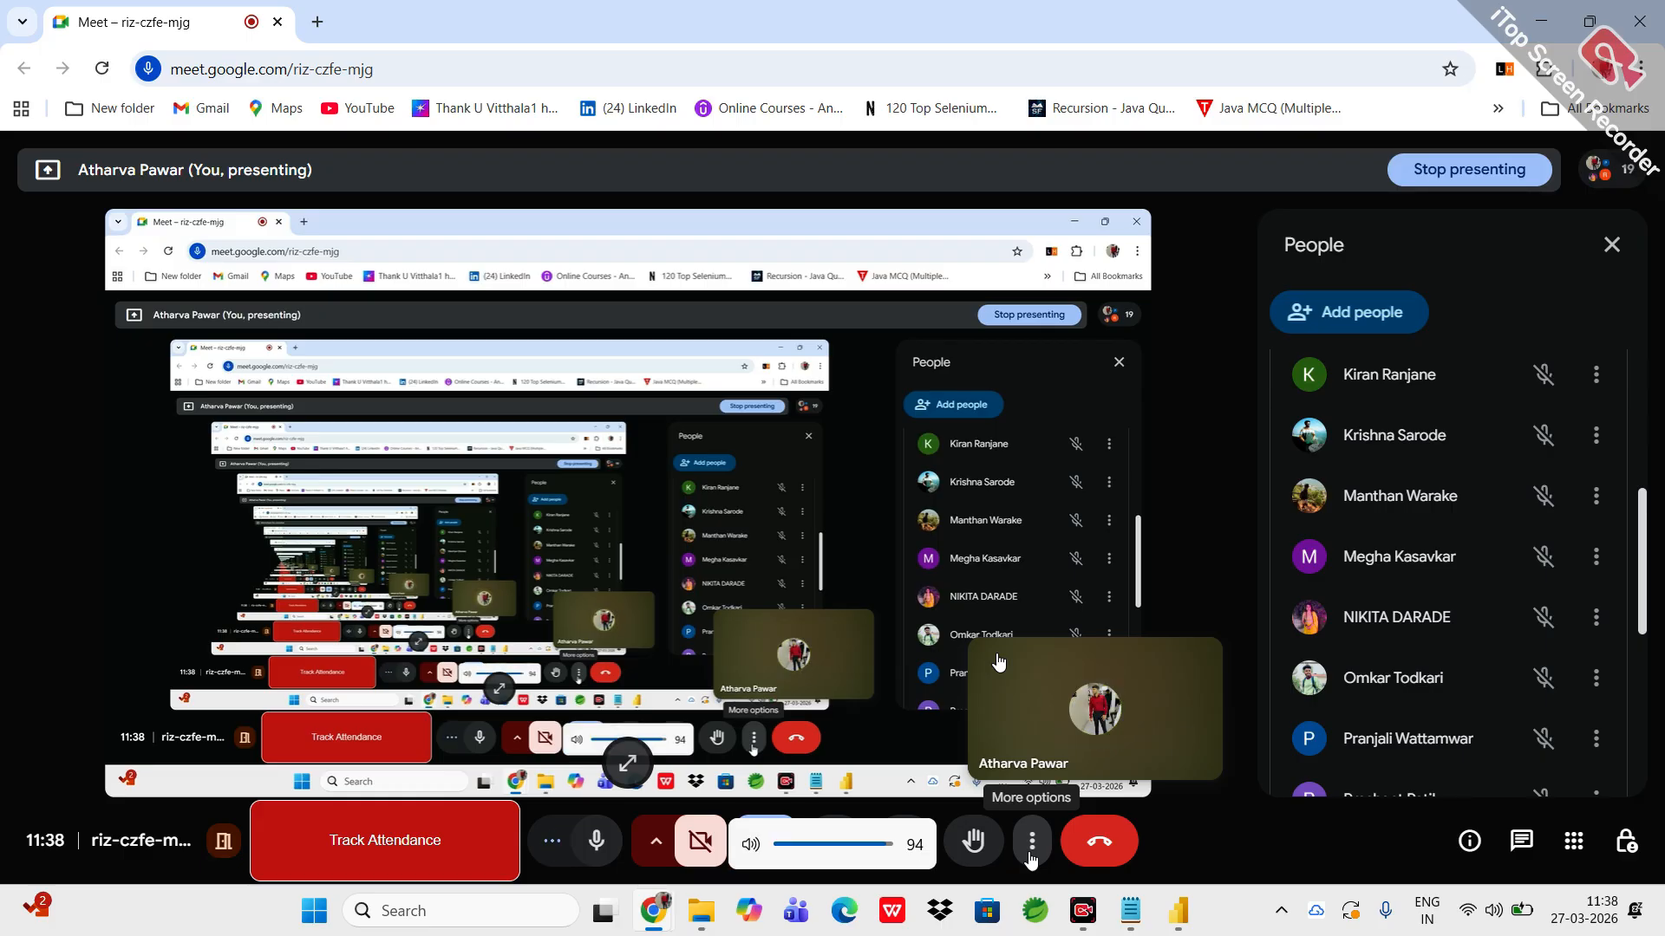
key(XF86AudioRaiseVolume)
key(XF86AudioRaiseVolume)
key(XF86AudioRaiseVolume)
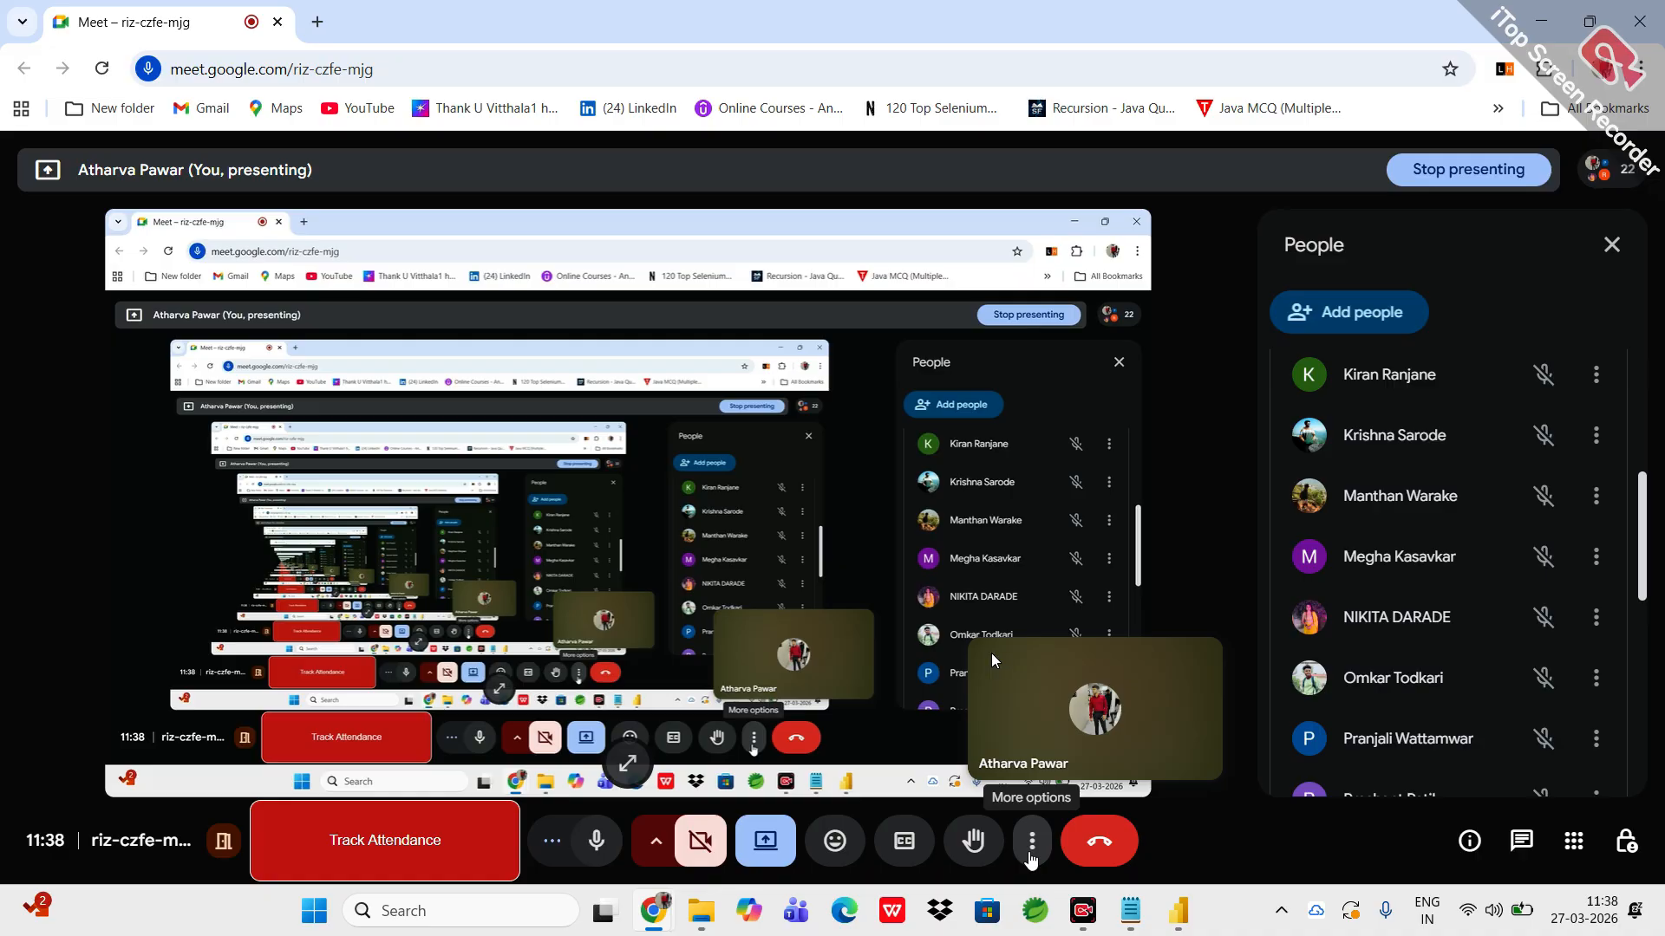
Step: Examine the full list of contributors in the meeting and their microphone states
scroll(1391, 644, down, 2)
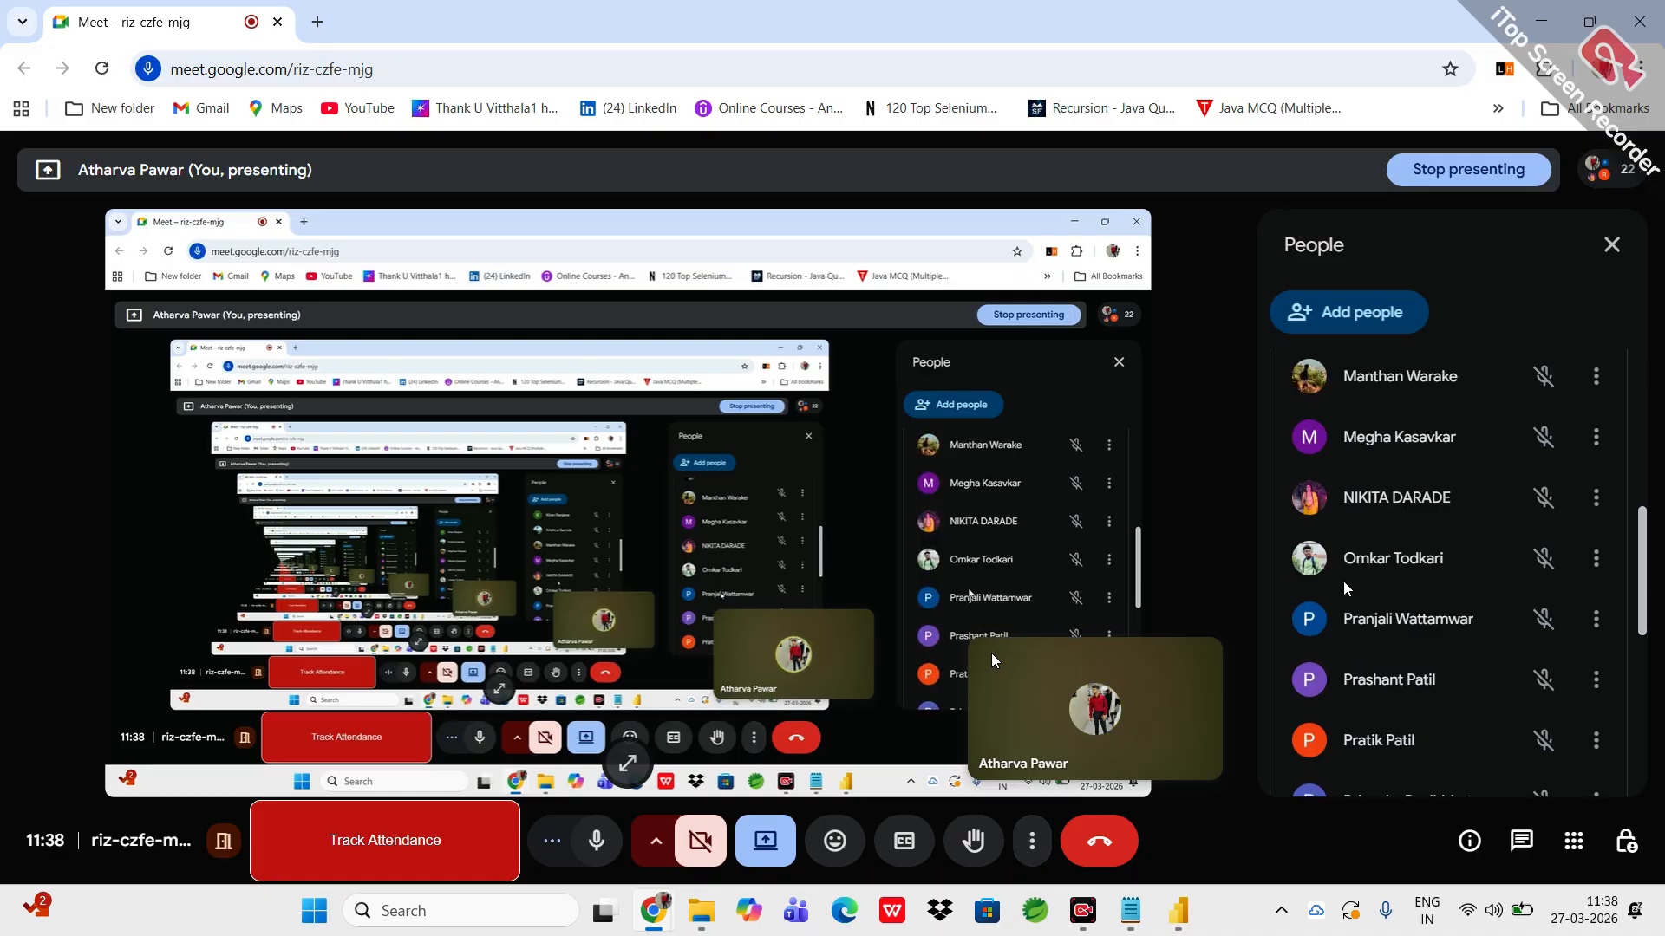
scroll(1344, 581, down, 4)
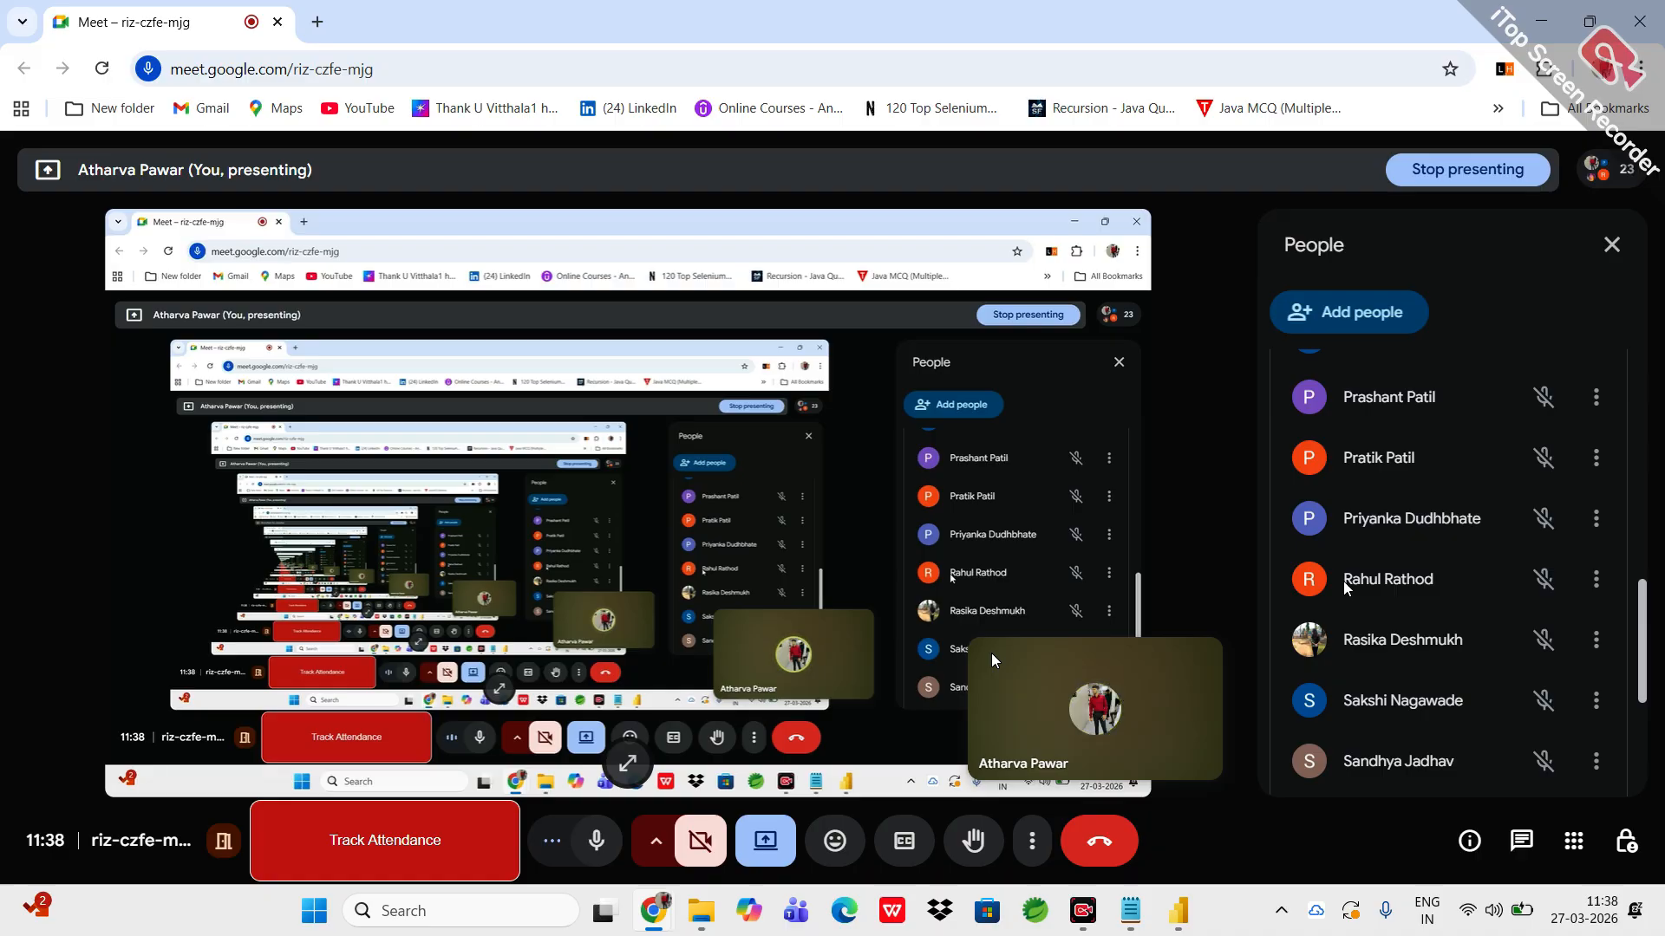
scroll(1449, 635, down, 3)
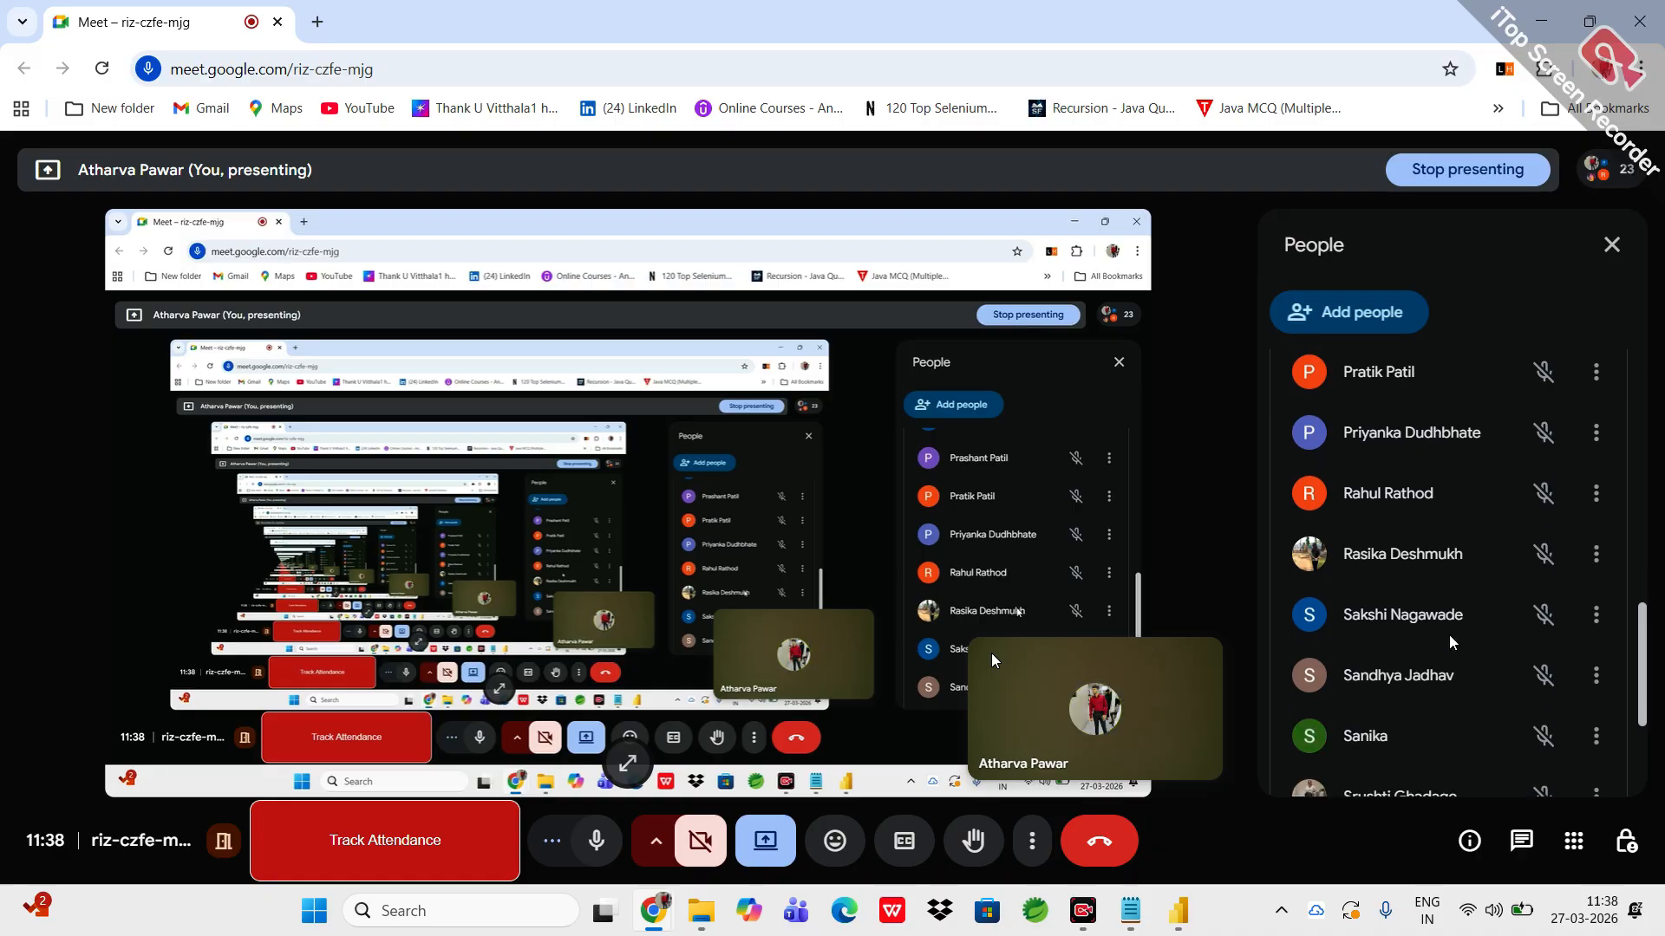
scroll(1449, 640, up, 10)
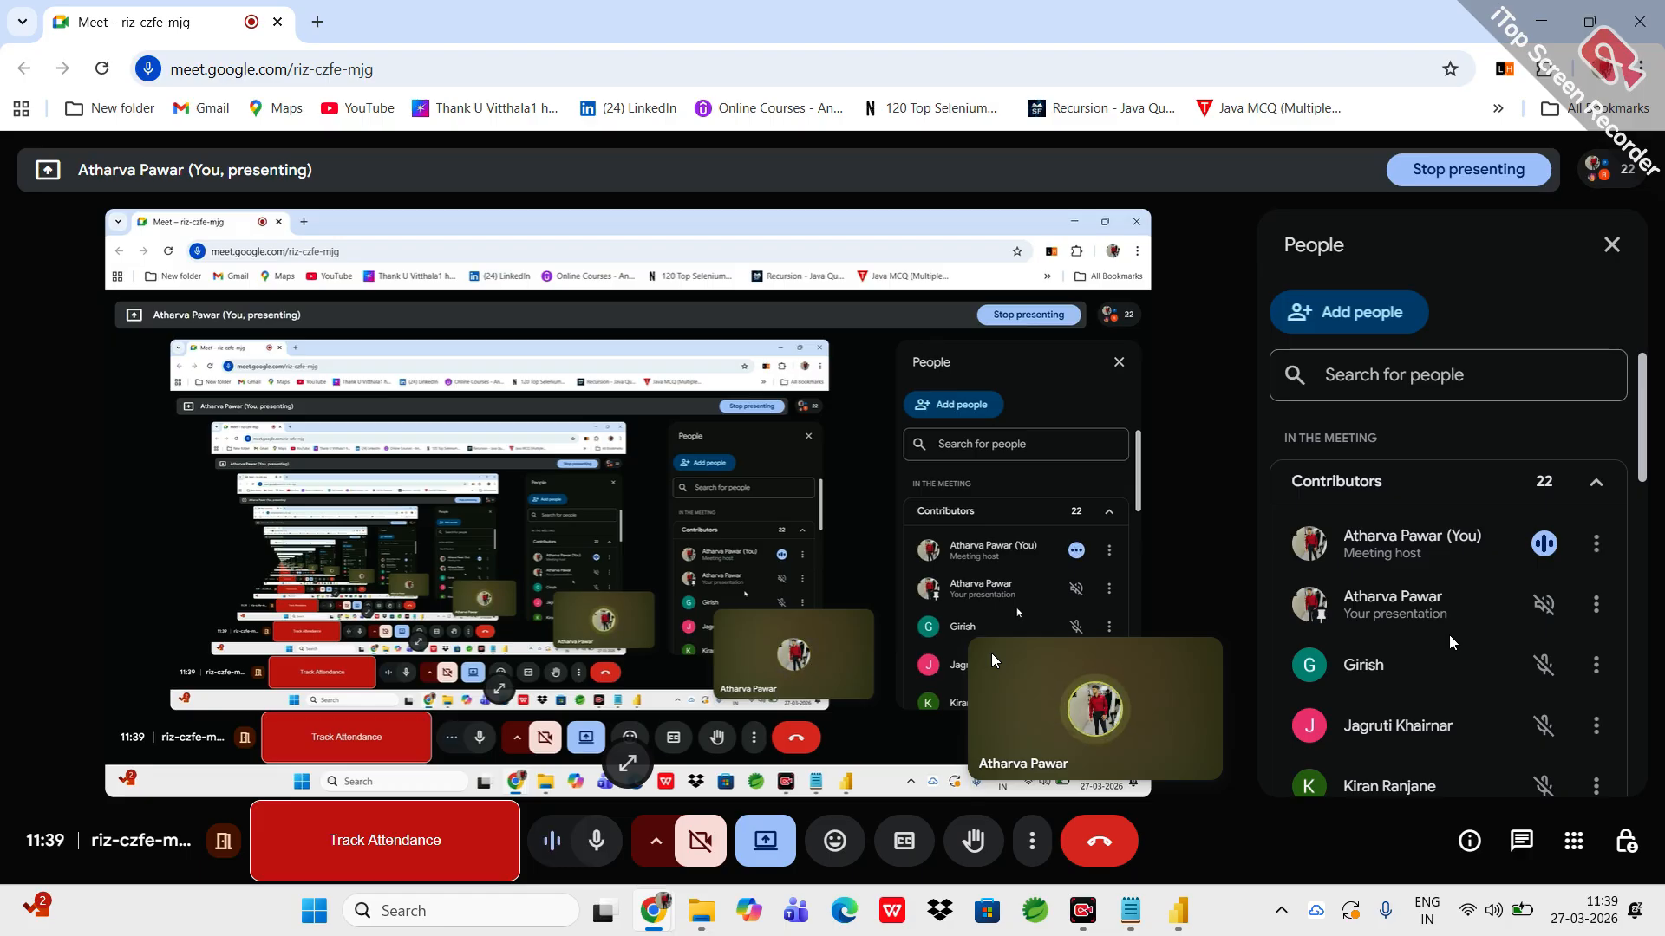
scroll(1445, 676, down, 1)
scroll(1443, 690, down, 8)
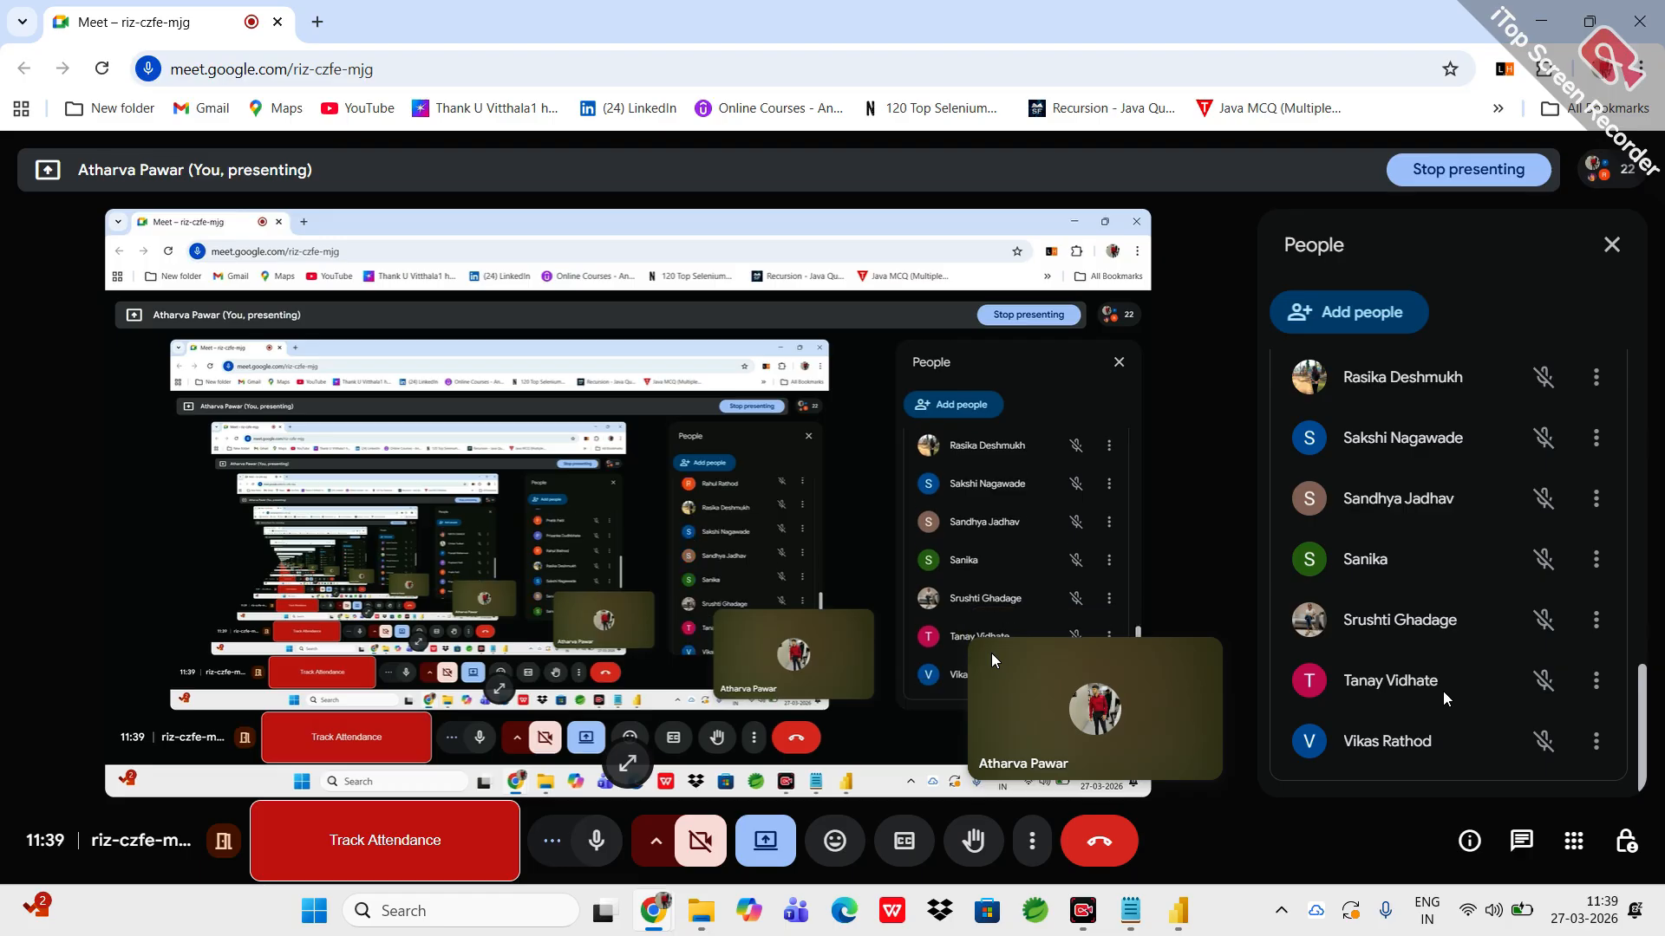
scroll(1443, 690, up, 2)
scroll(1443, 690, down, 1)
scroll(1443, 691, up, 4)
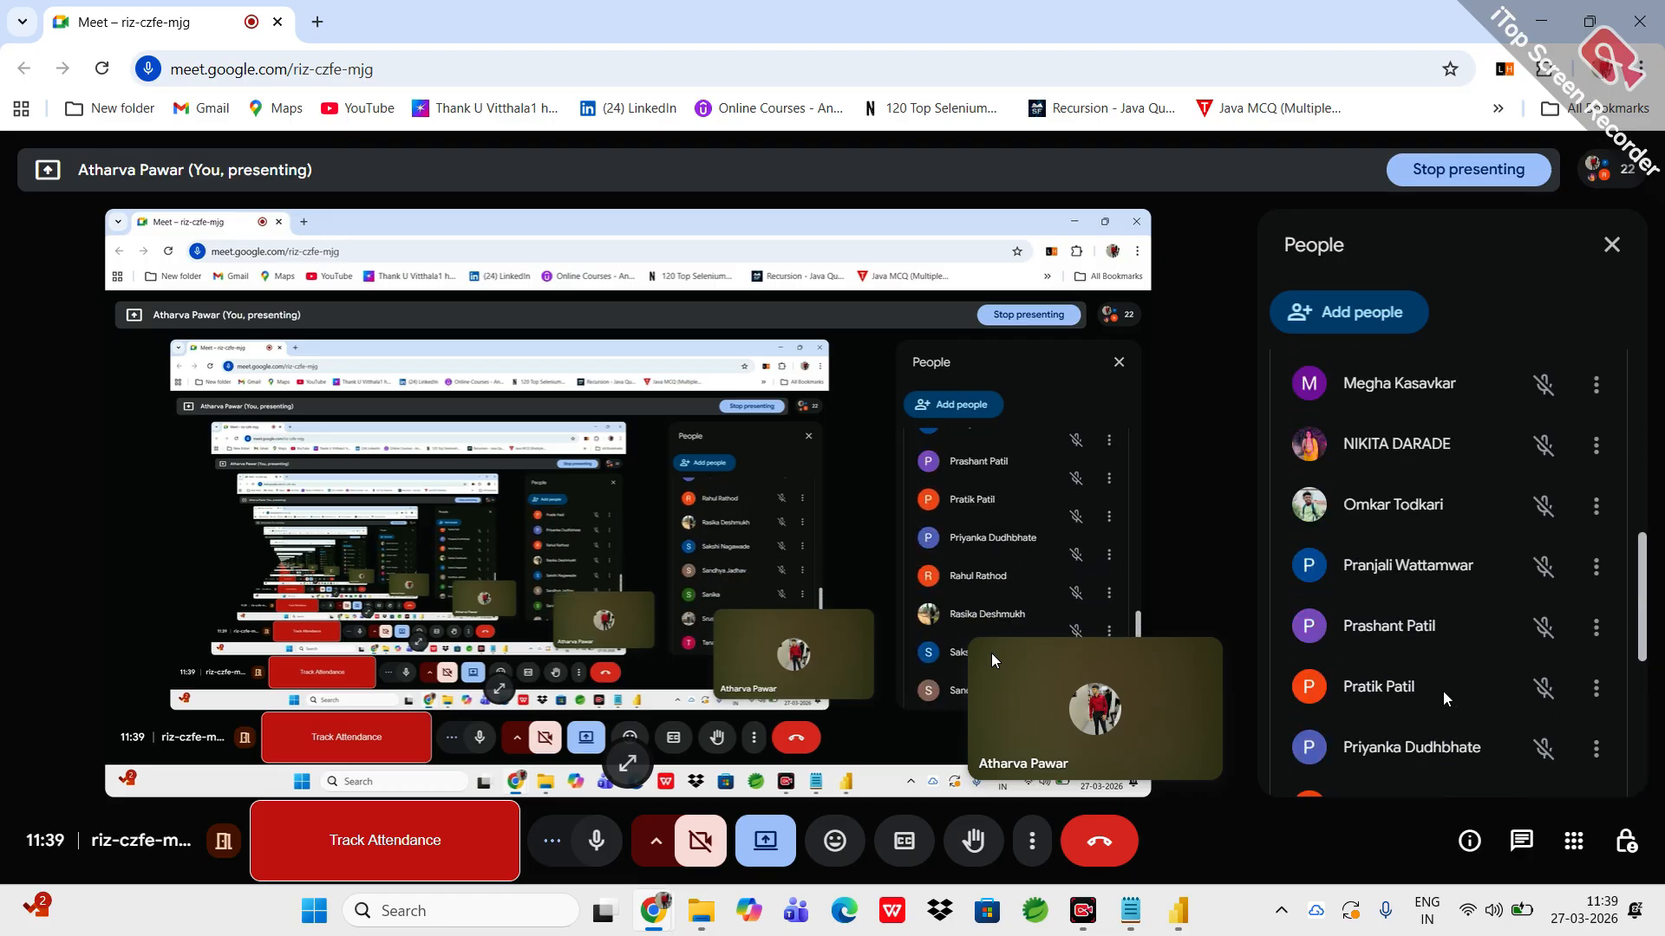
scroll(1443, 690, up, 2)
scroll(1443, 690, down, 1)
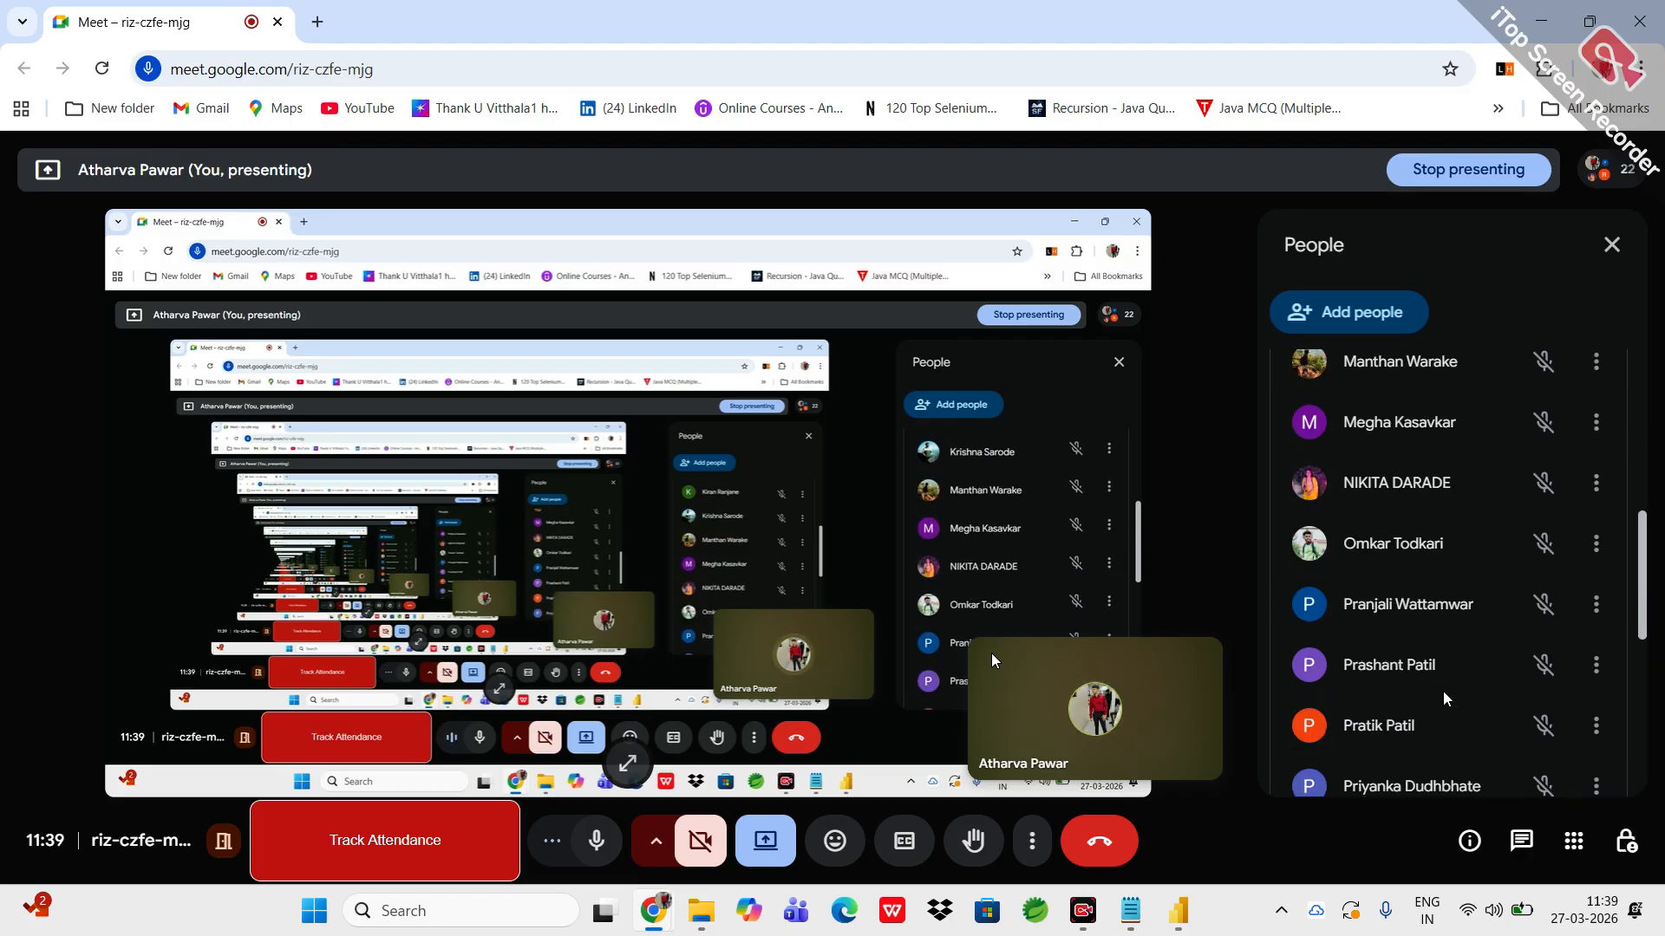
scroll(1443, 690, up, 5)
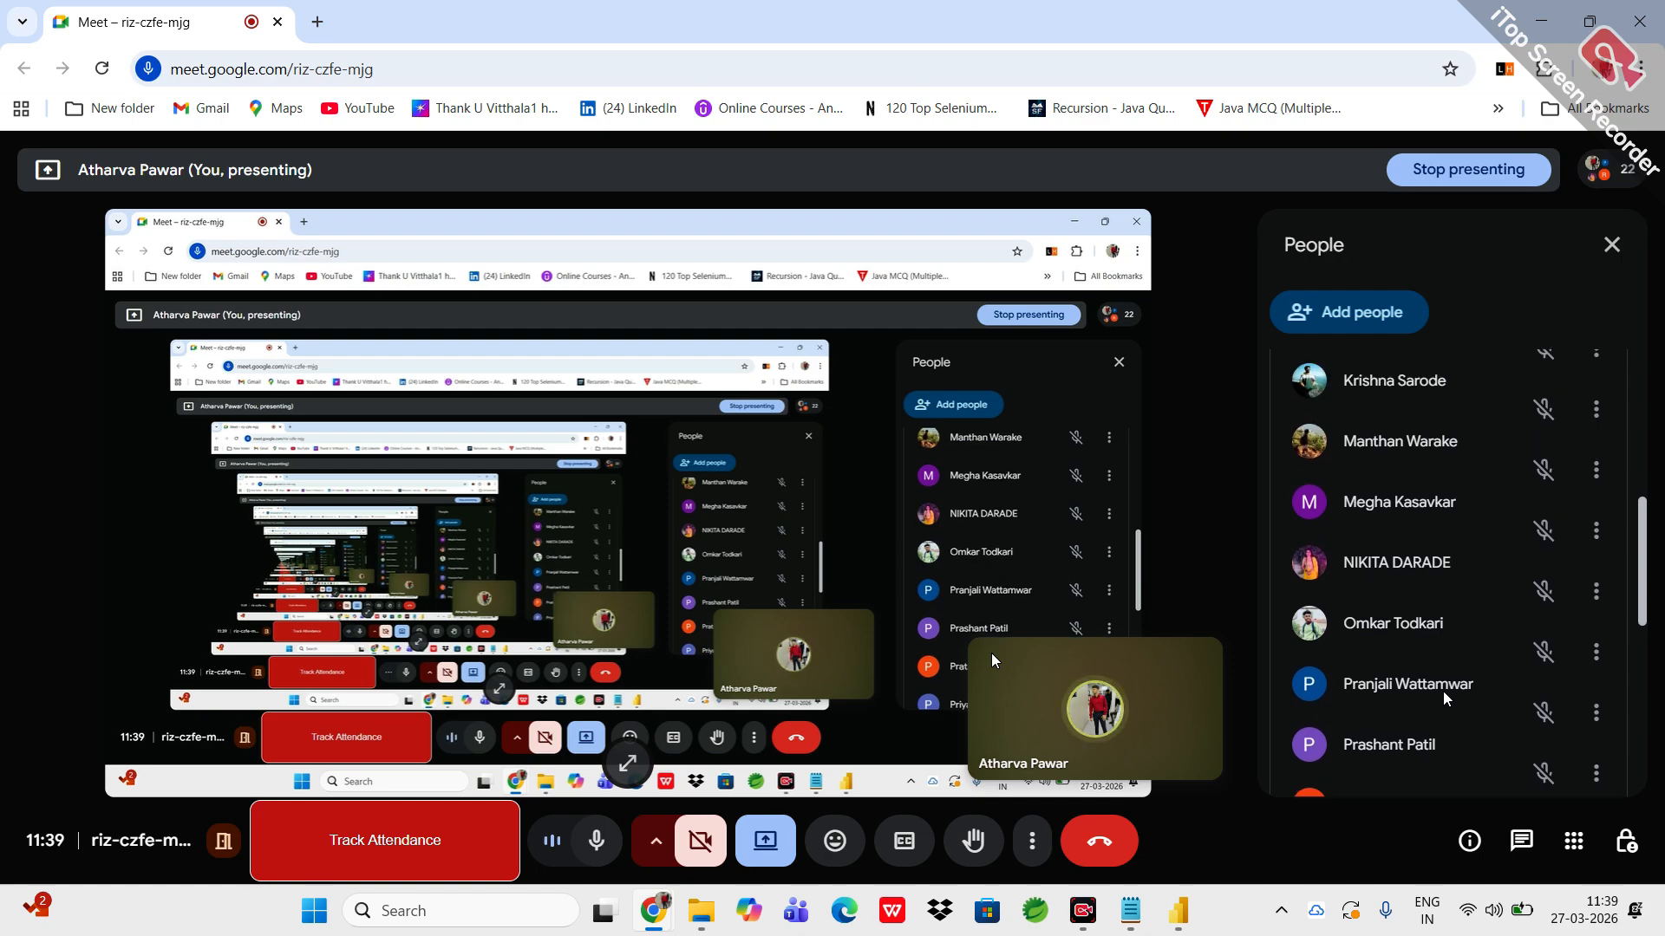
scroll(1443, 690, down, 1)
scroll(1443, 690, down, 8)
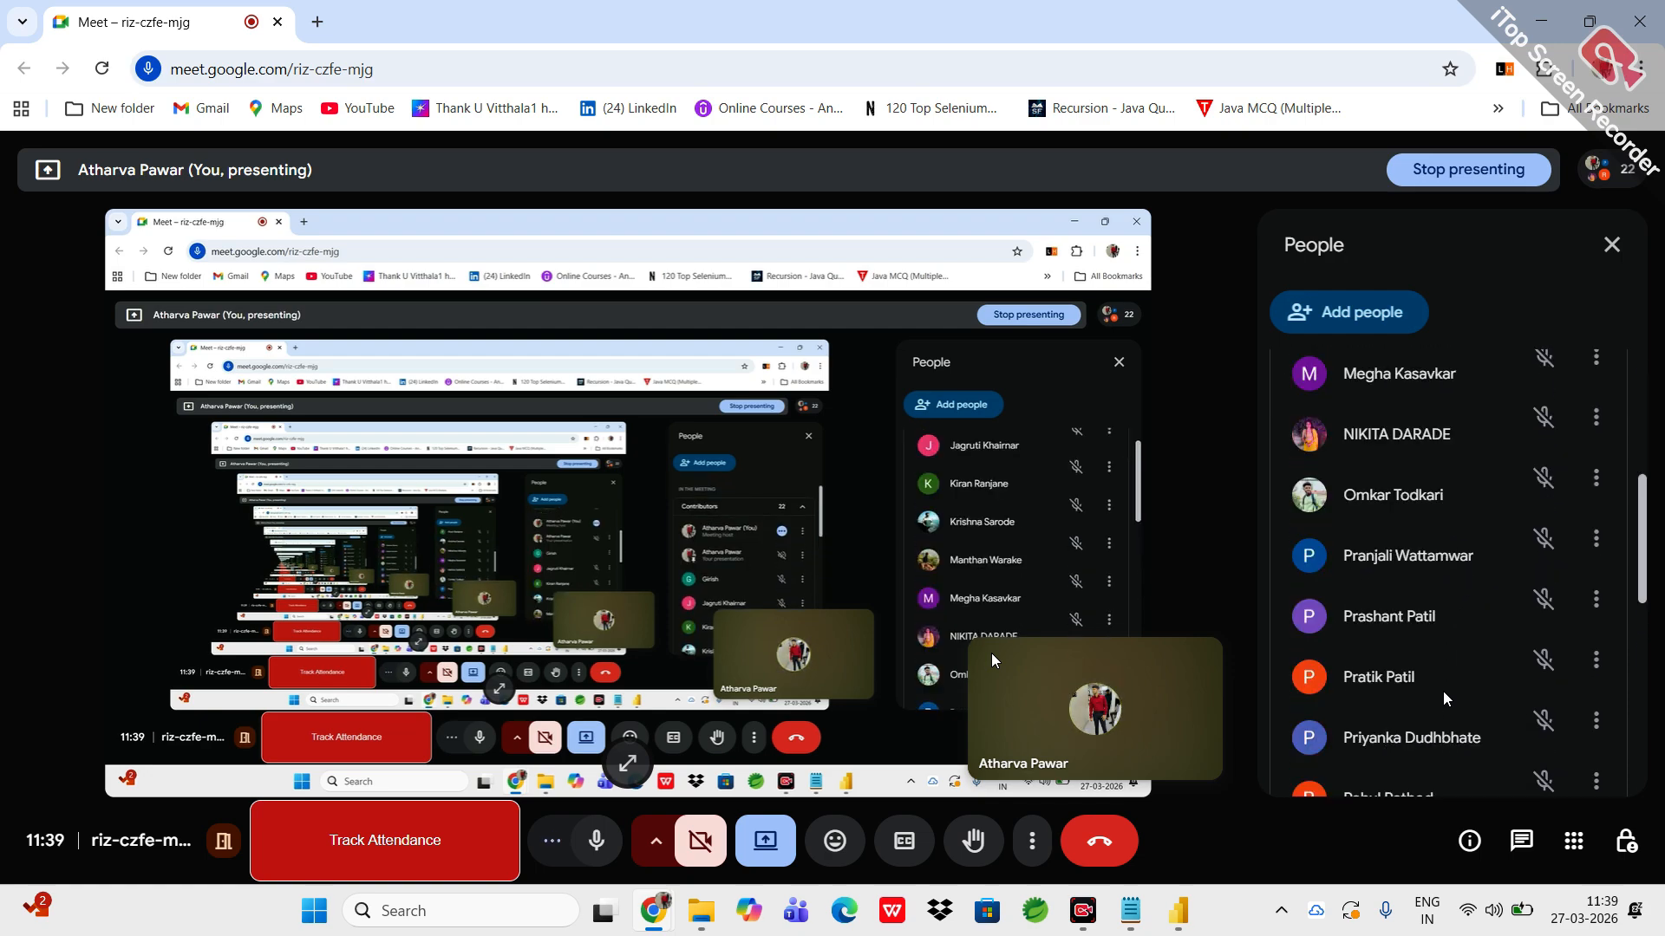
scroll(1443, 690, down, 2)
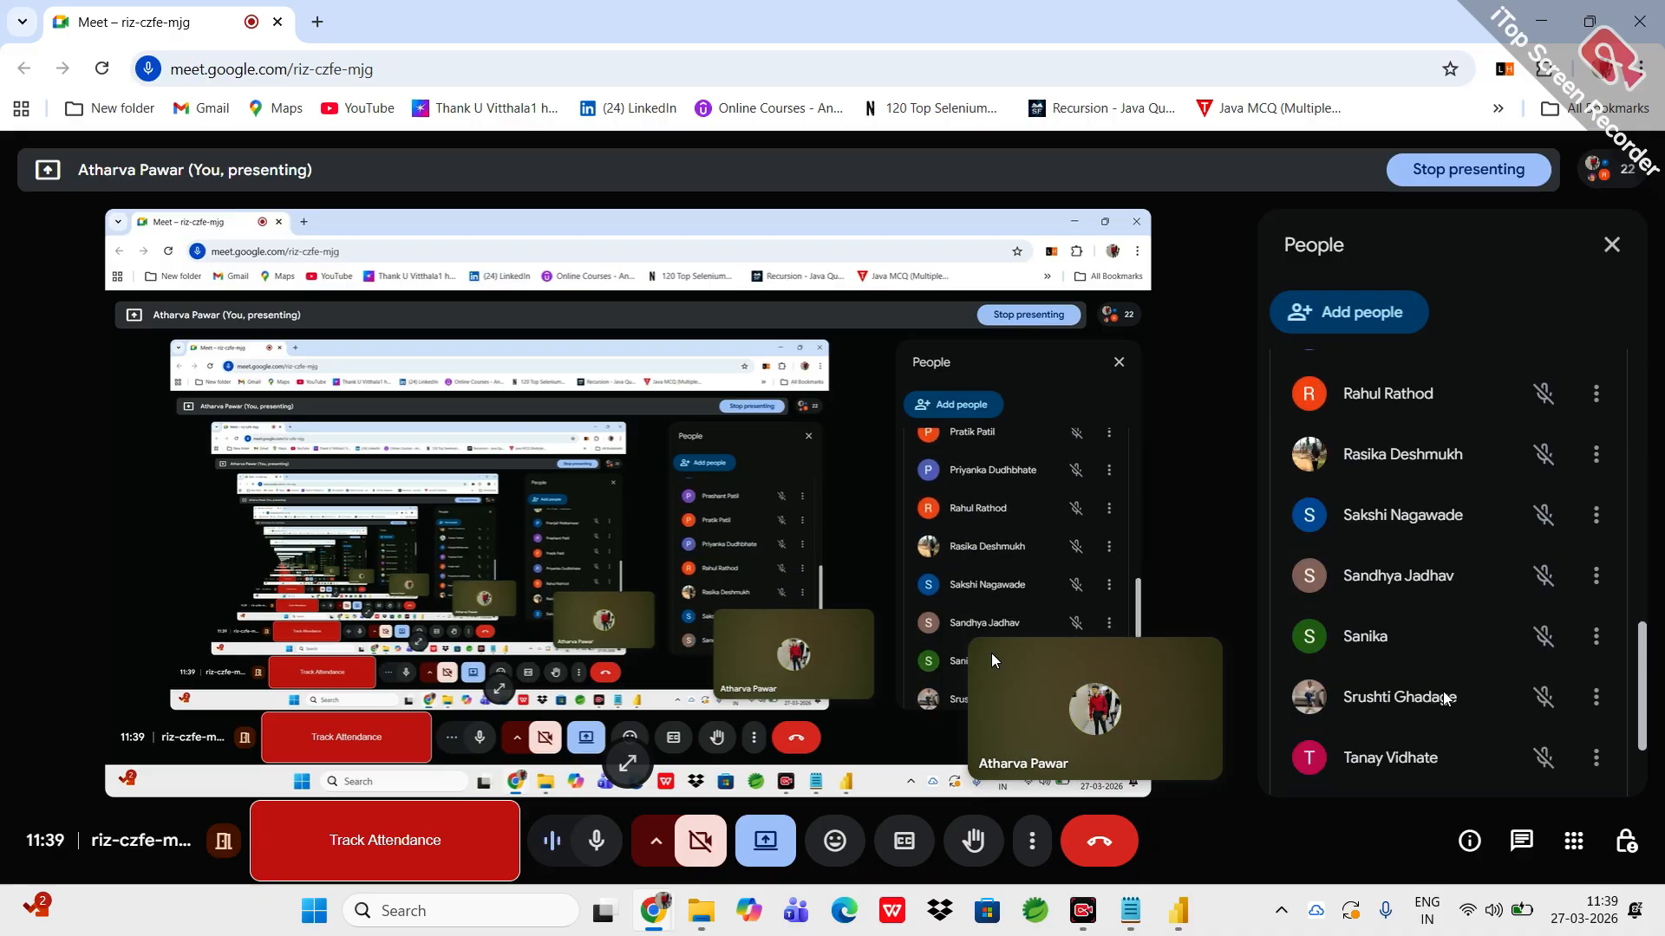
scroll(1443, 690, up, 5)
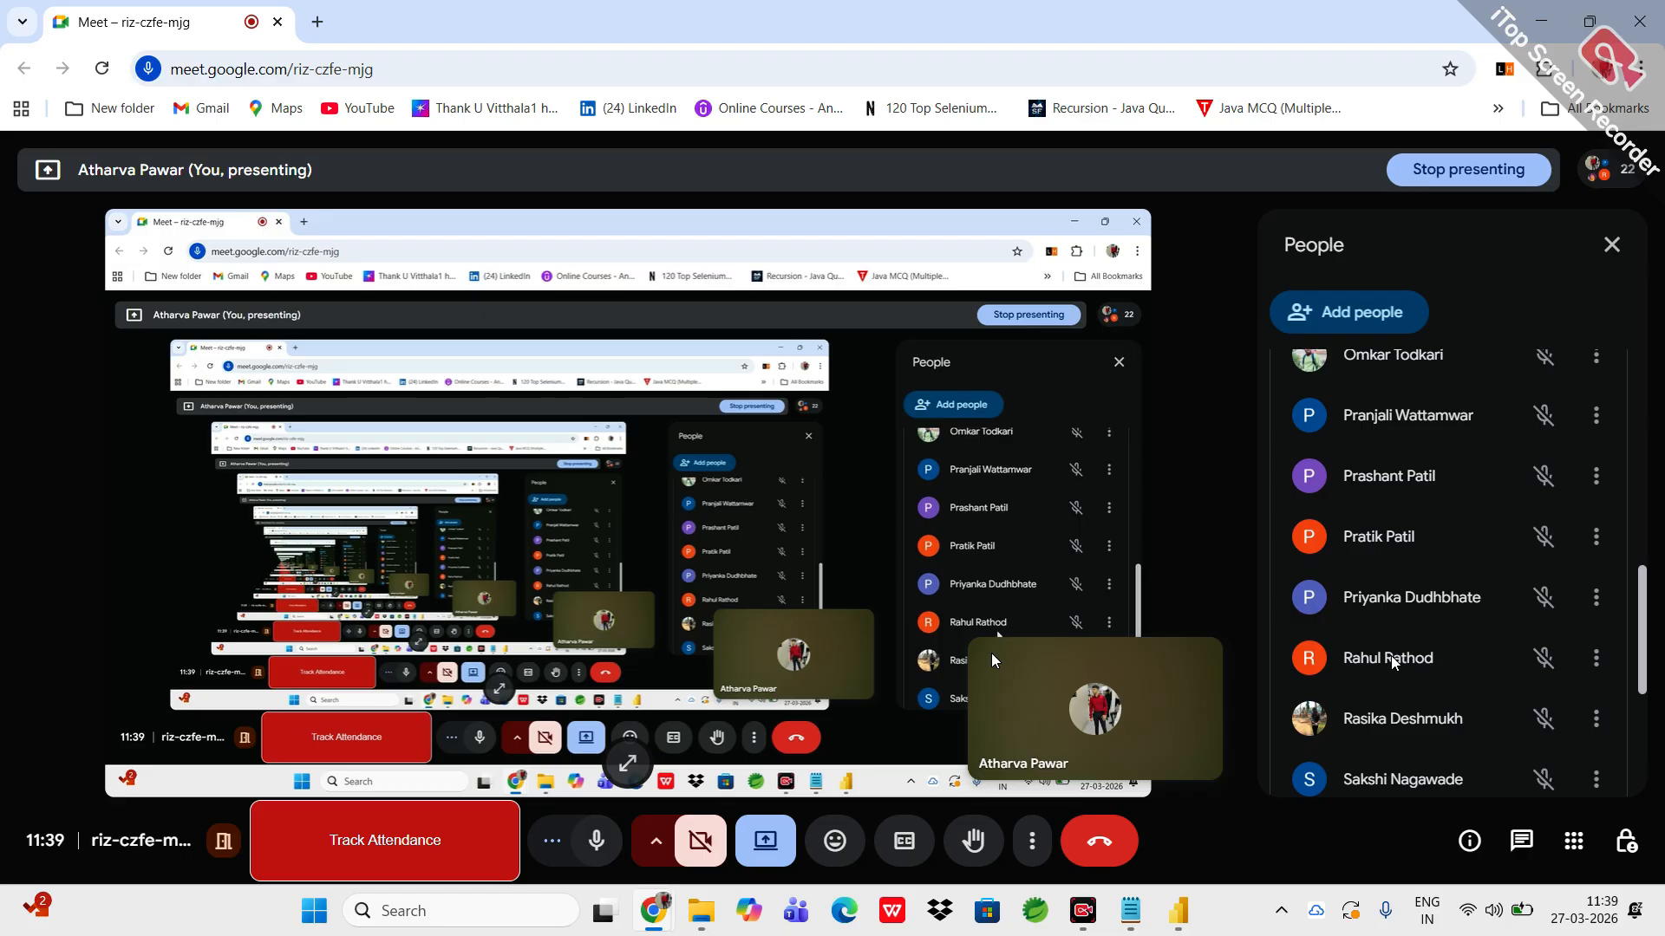
scroll(1391, 656, down, 3)
scroll(1391, 655, up, 10)
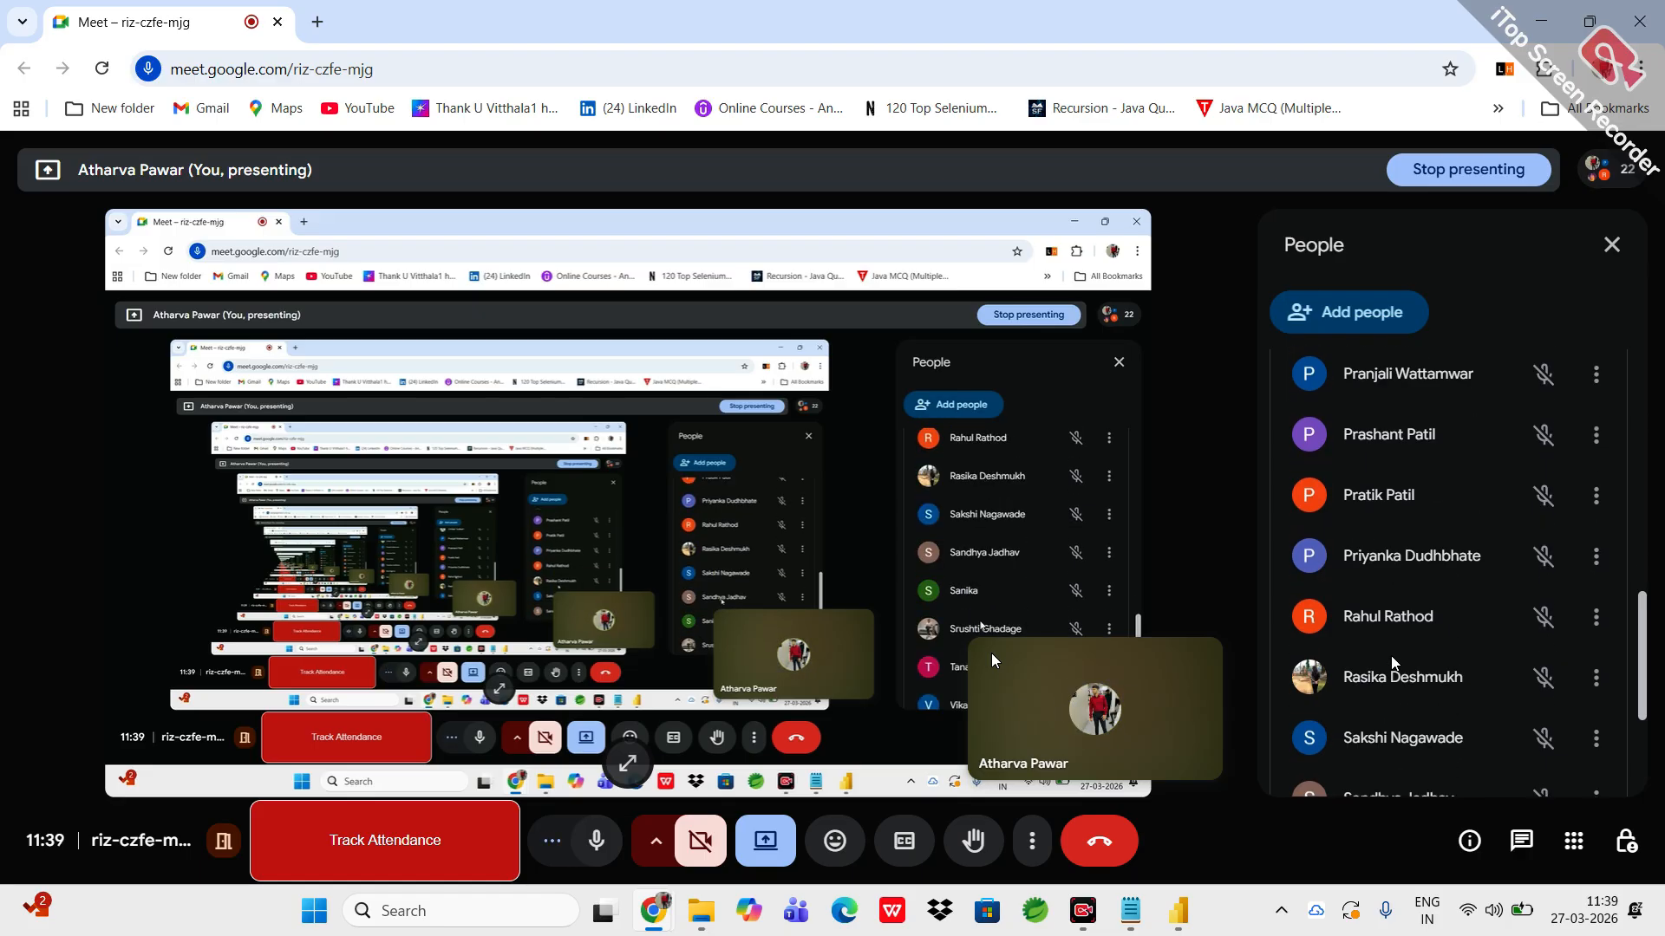
scroll(1391, 655, up, 3)
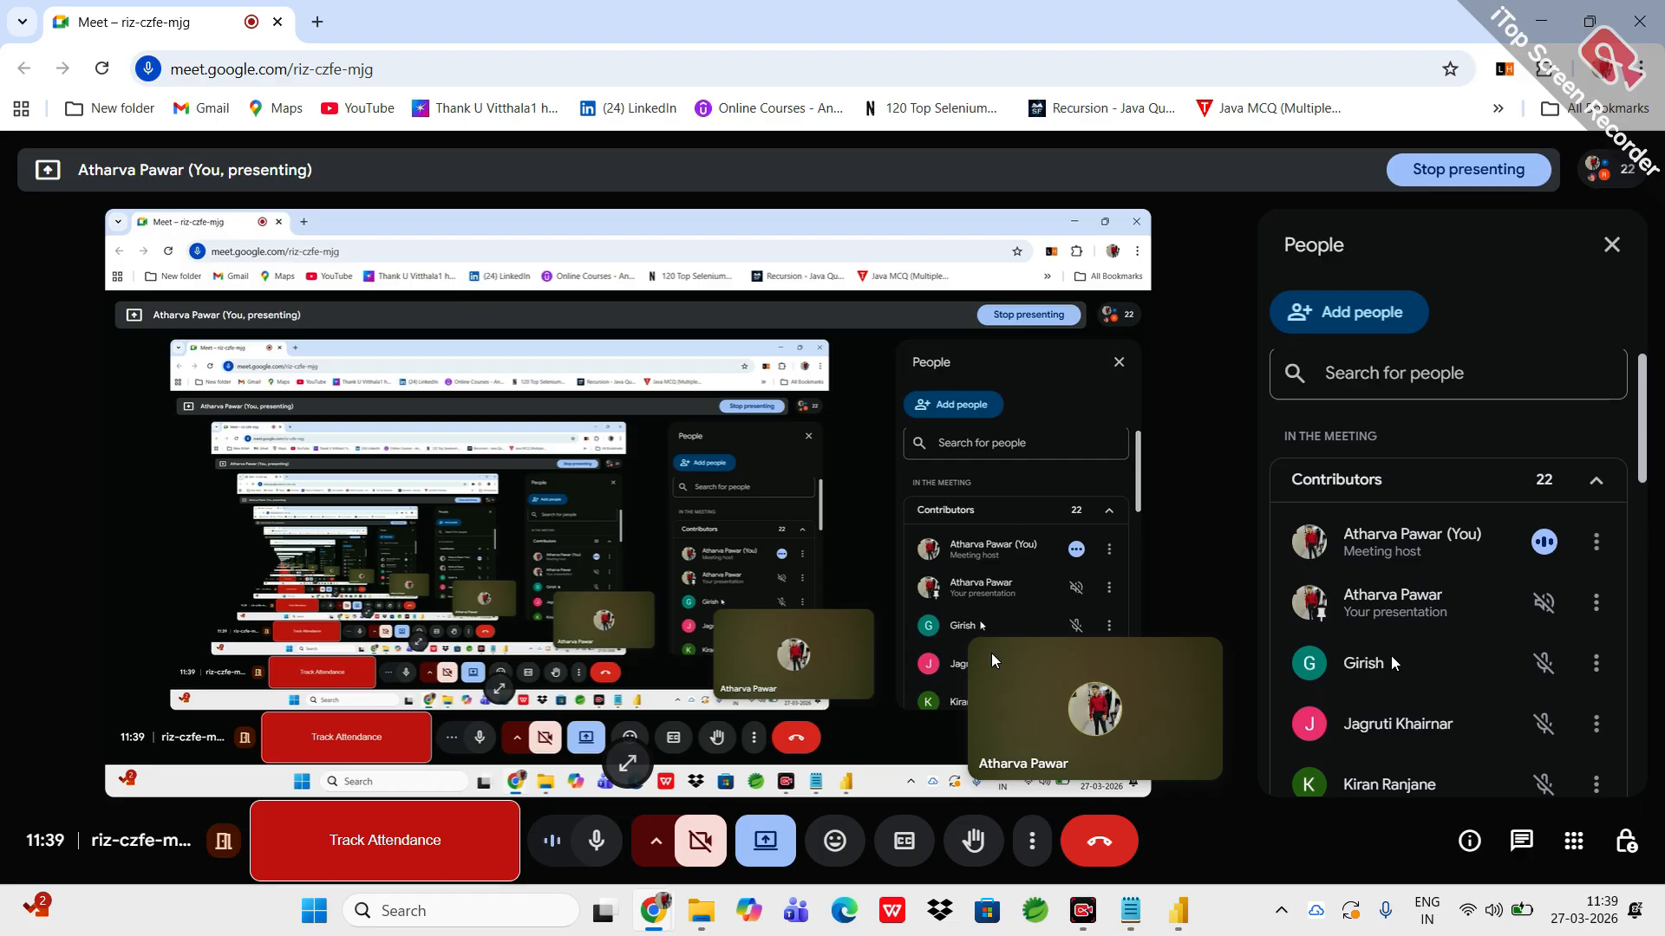
scroll(1391, 656, down, 2)
scroll(1392, 657, down, 3)
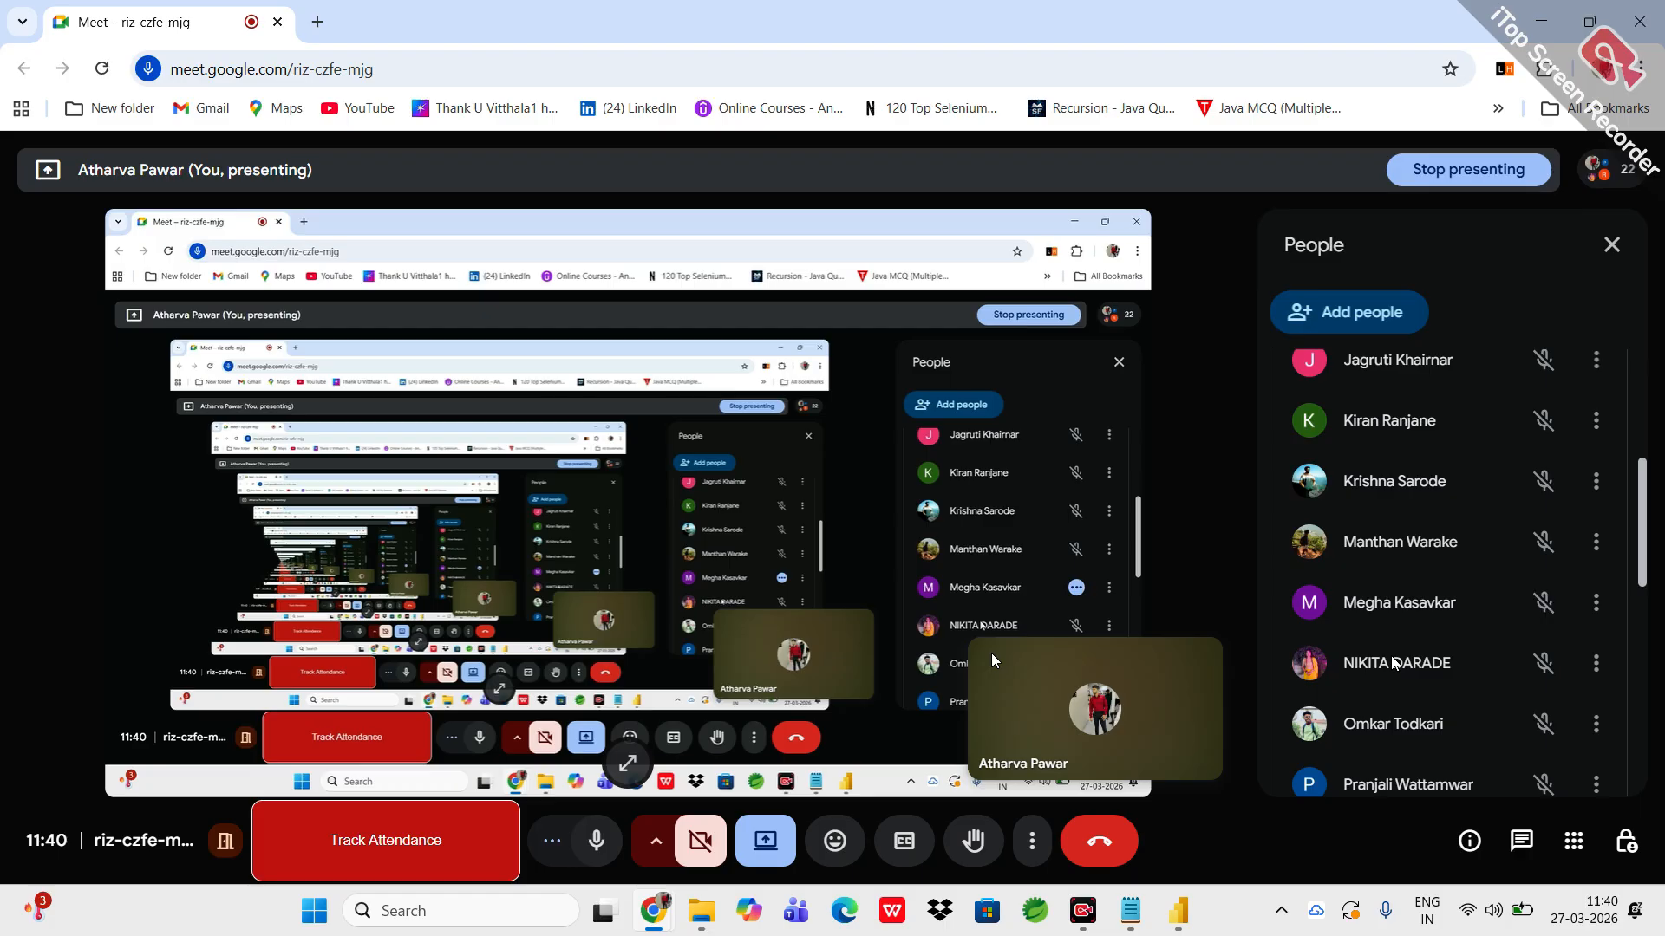
Step: Switch to the DA 10 report in Power BI Desktop and show the Calendar Lookup table's data rows
click(1178, 924)
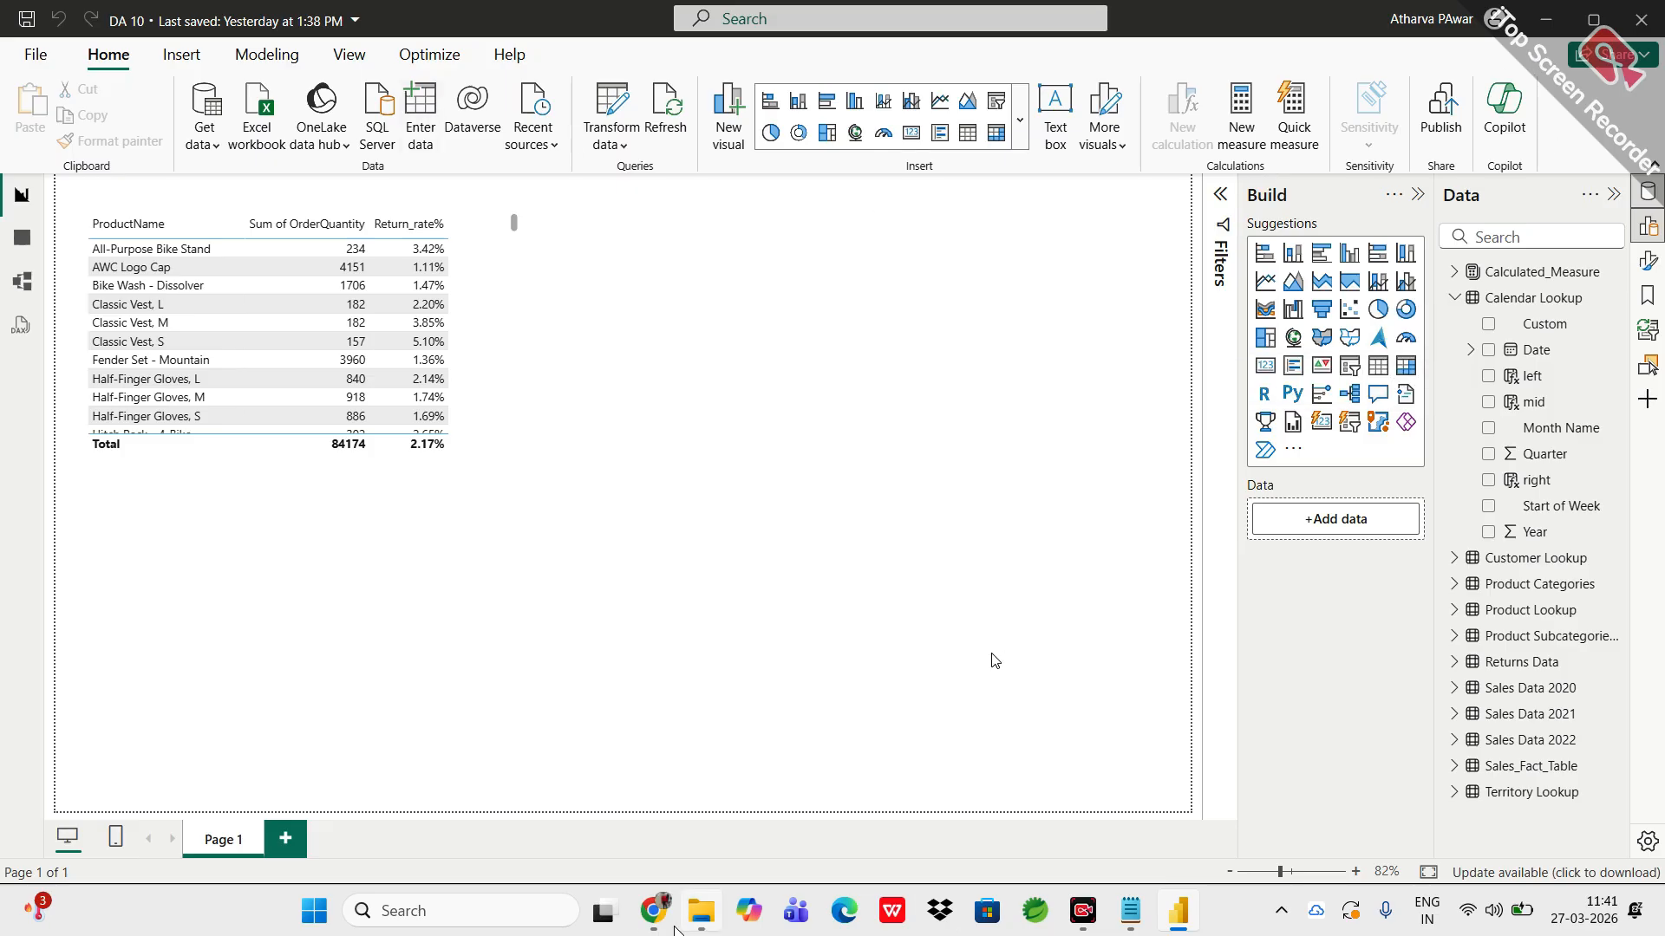
mouse_move(651, 918)
click(553, 787)
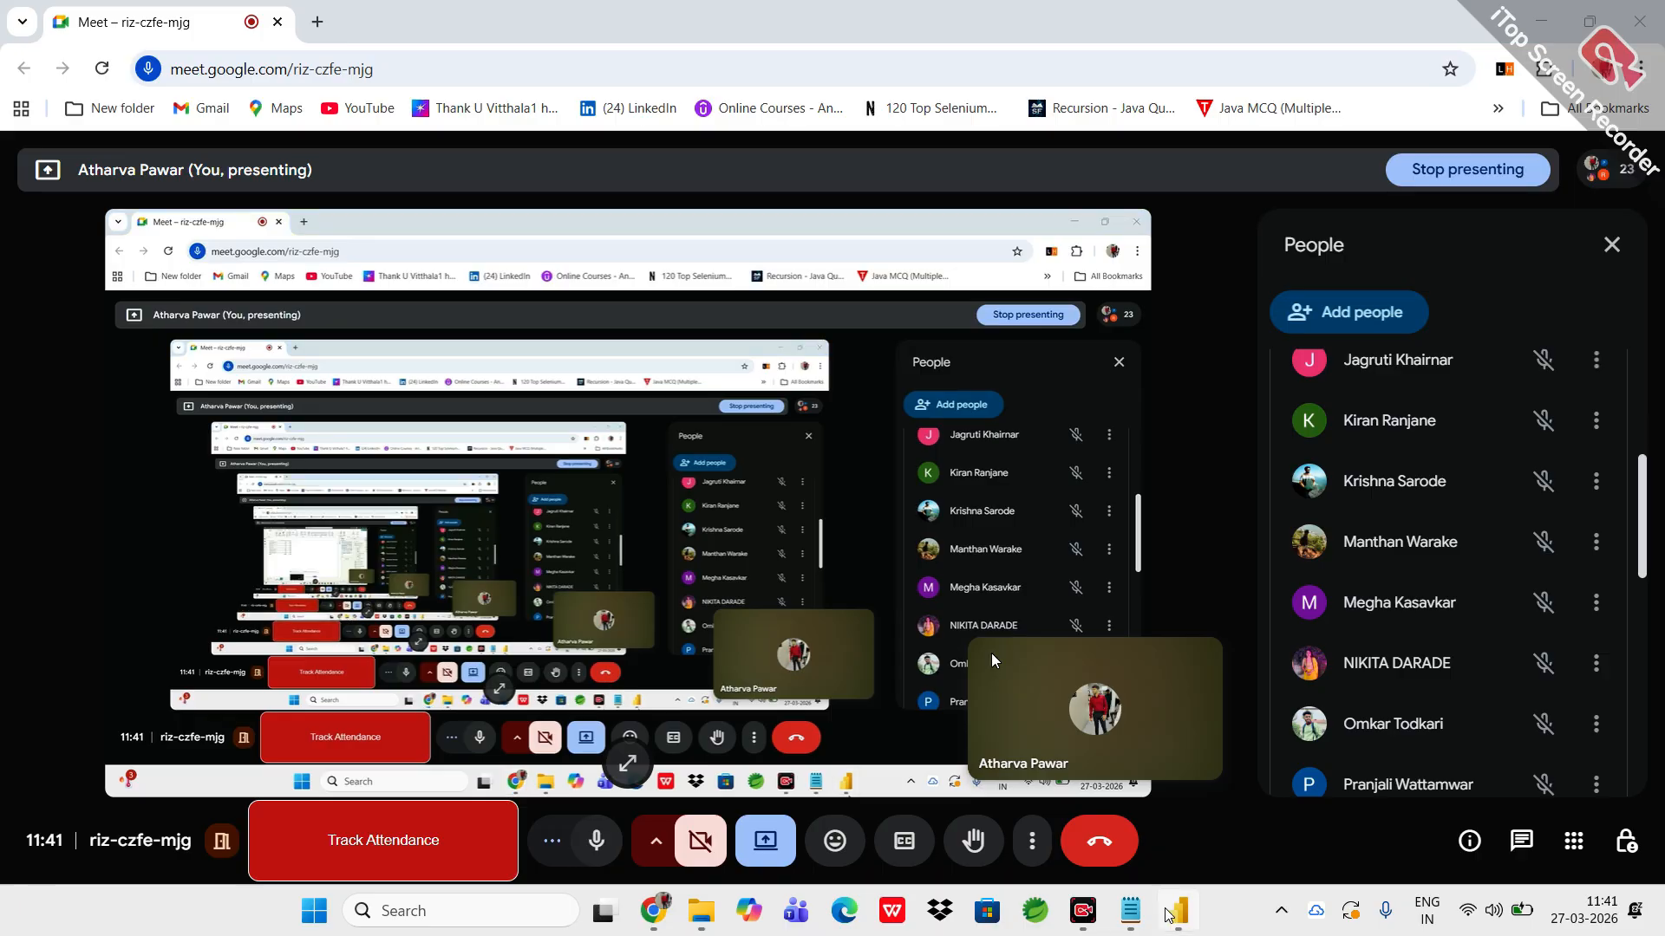
click(1177, 912)
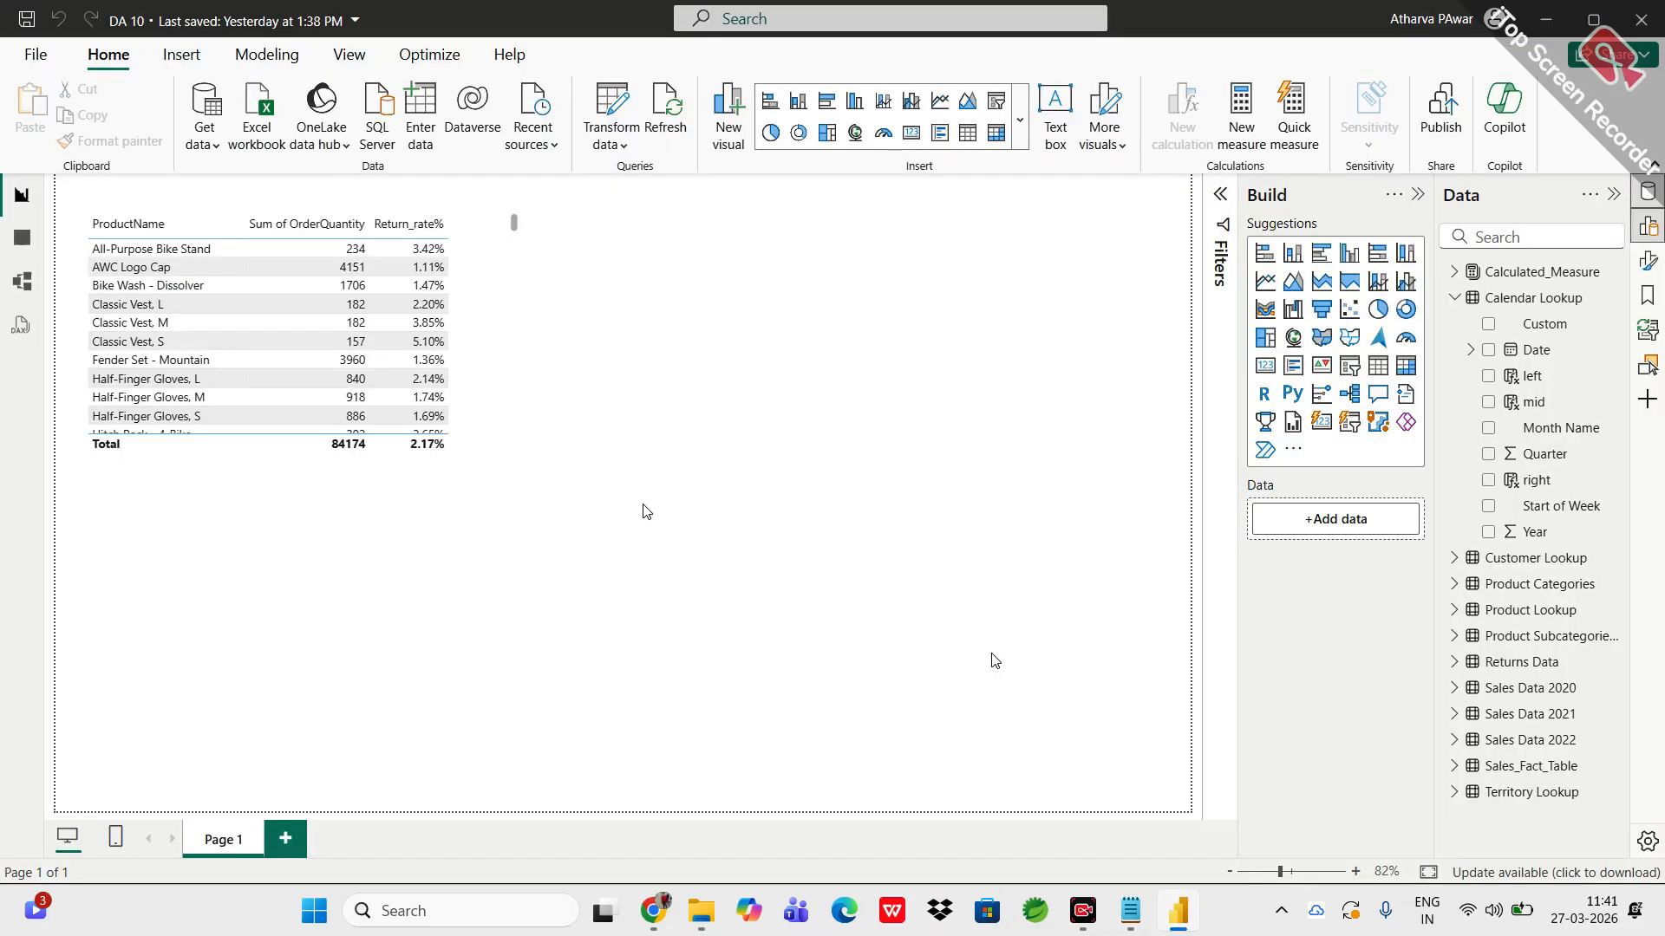
click(6, 254)
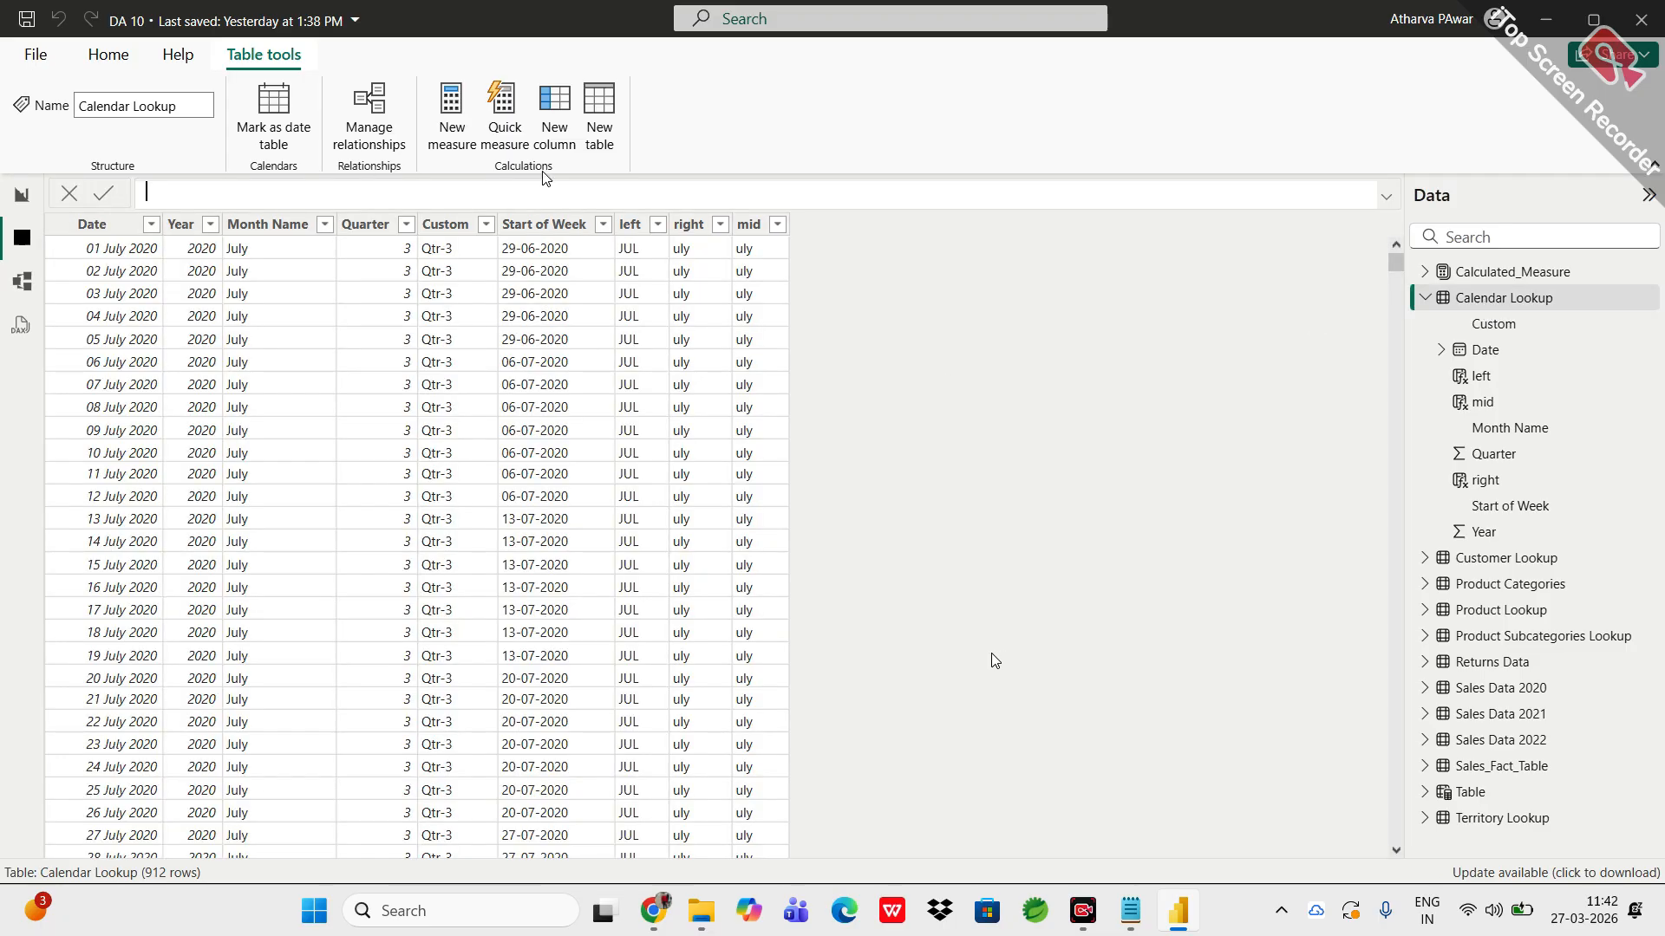
Step: Add a calculated column named day to the Calendar Lookup table and start its formula with the DAY function
click(555, 111)
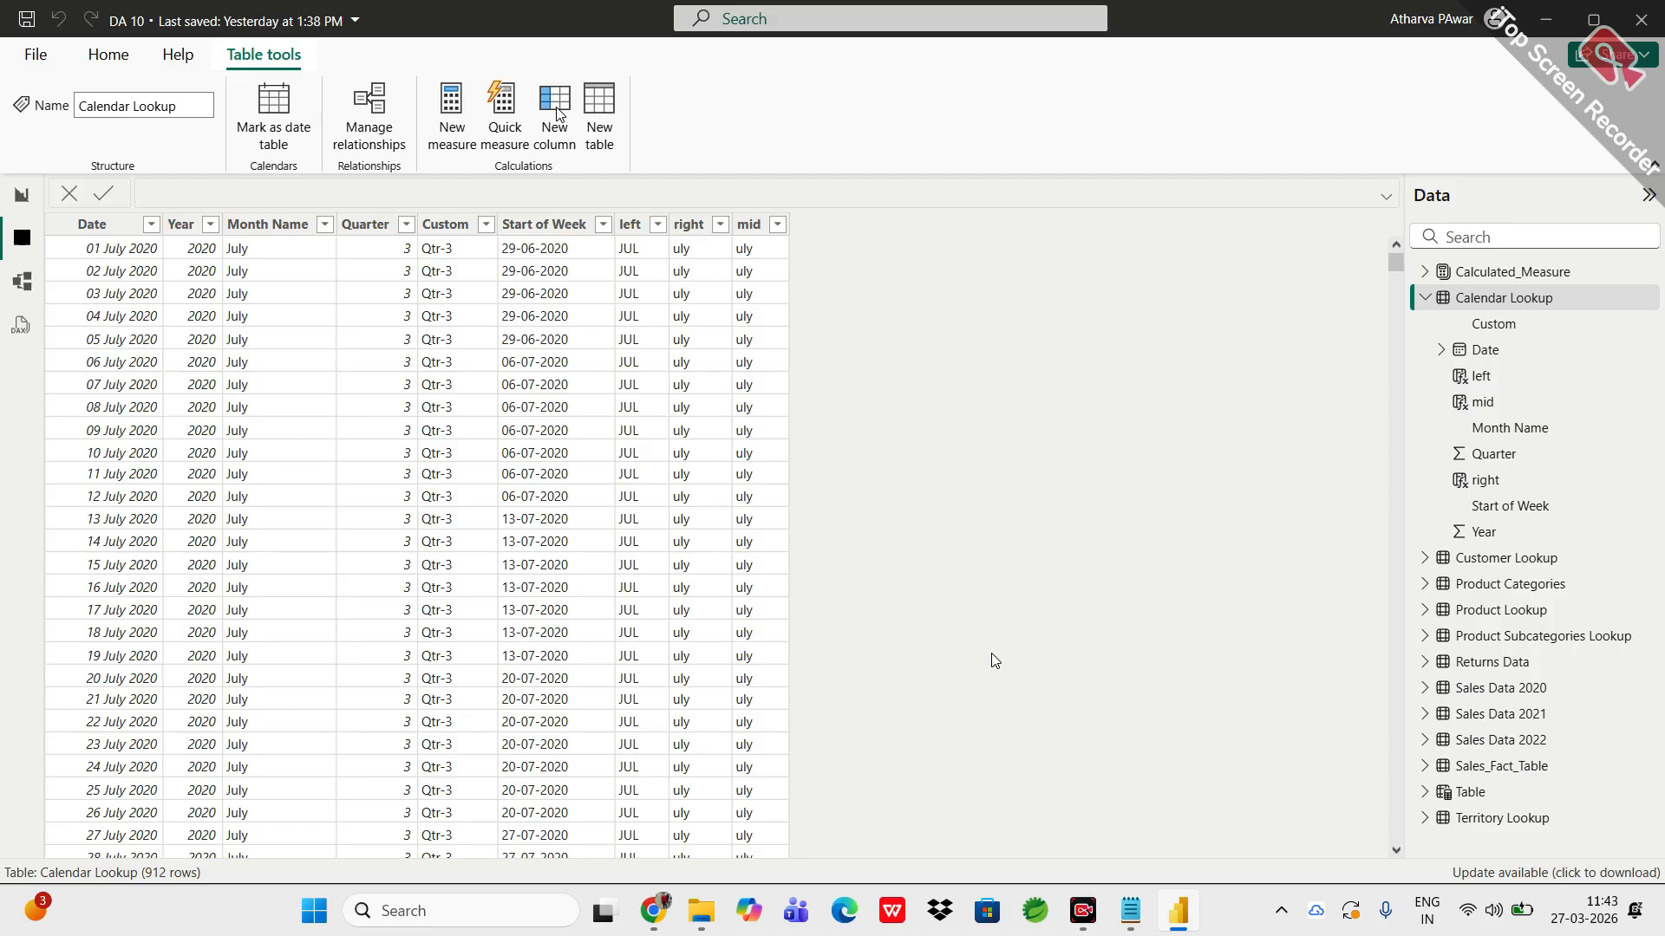
click(557, 113)
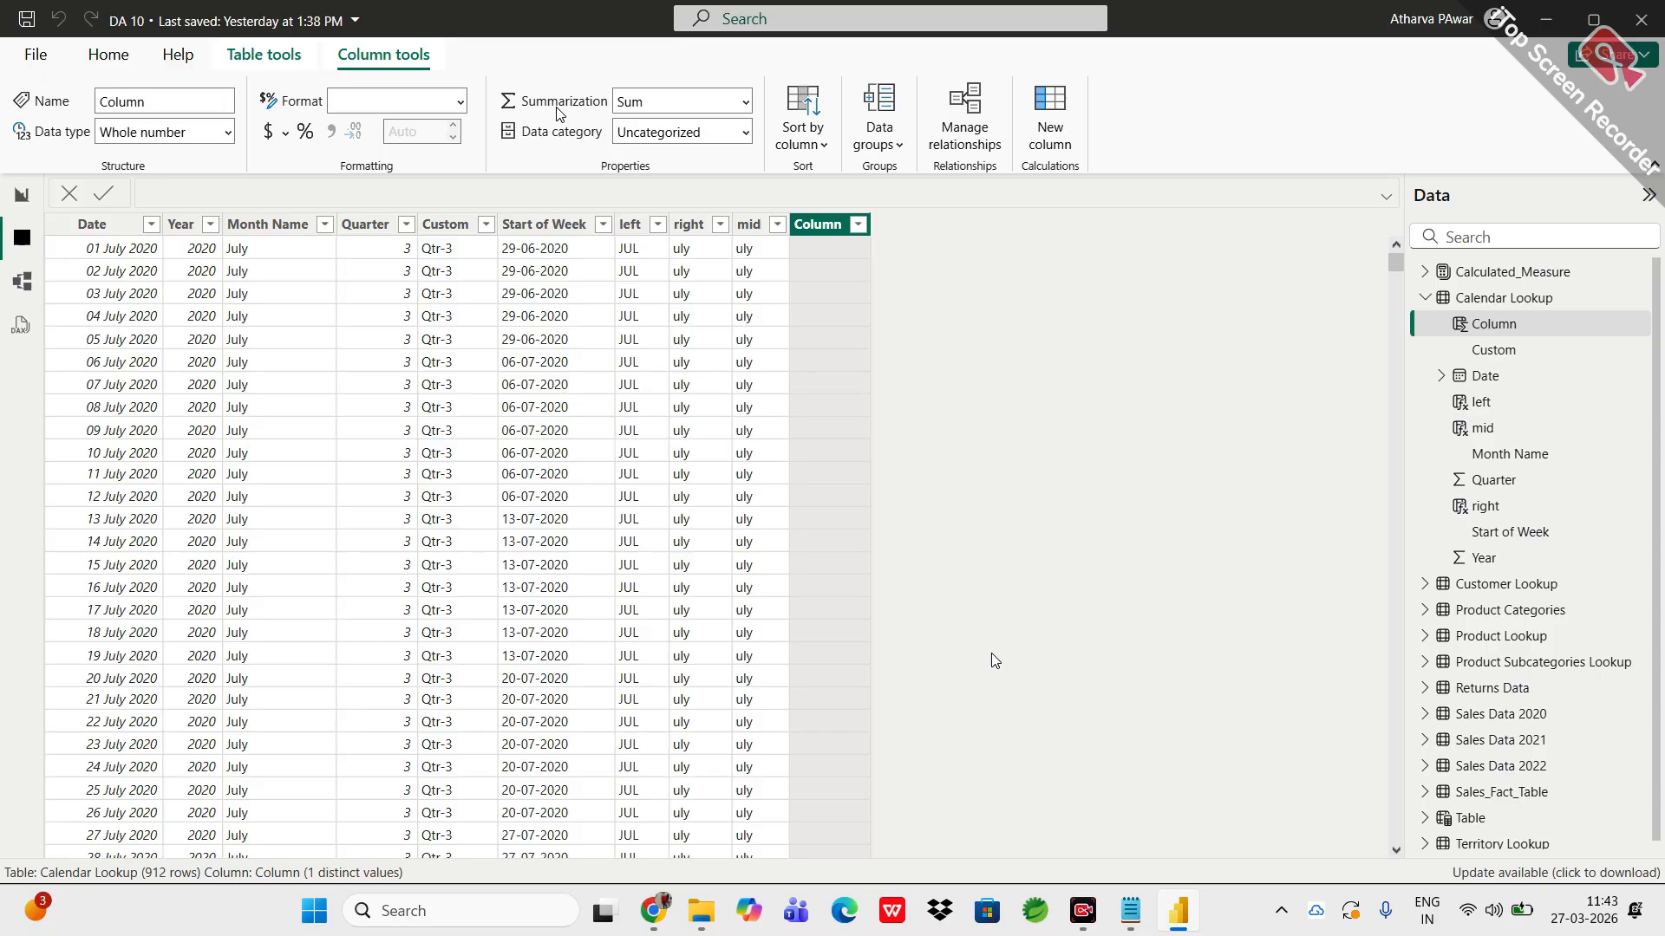
key(ctrl+a)
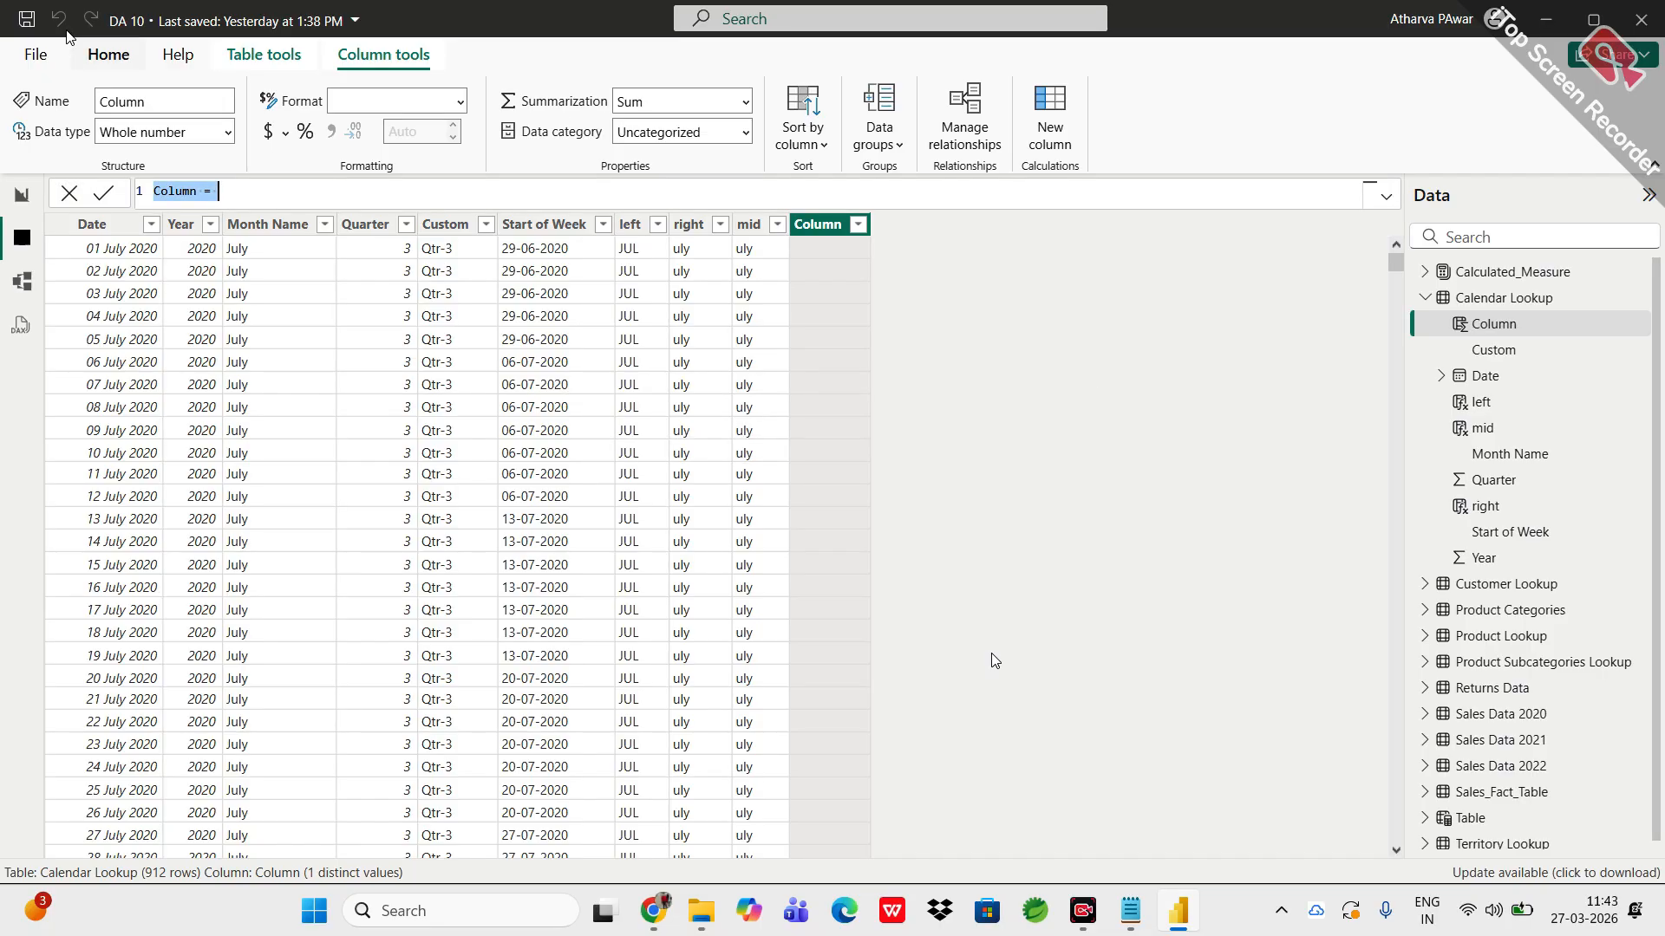
text(day)
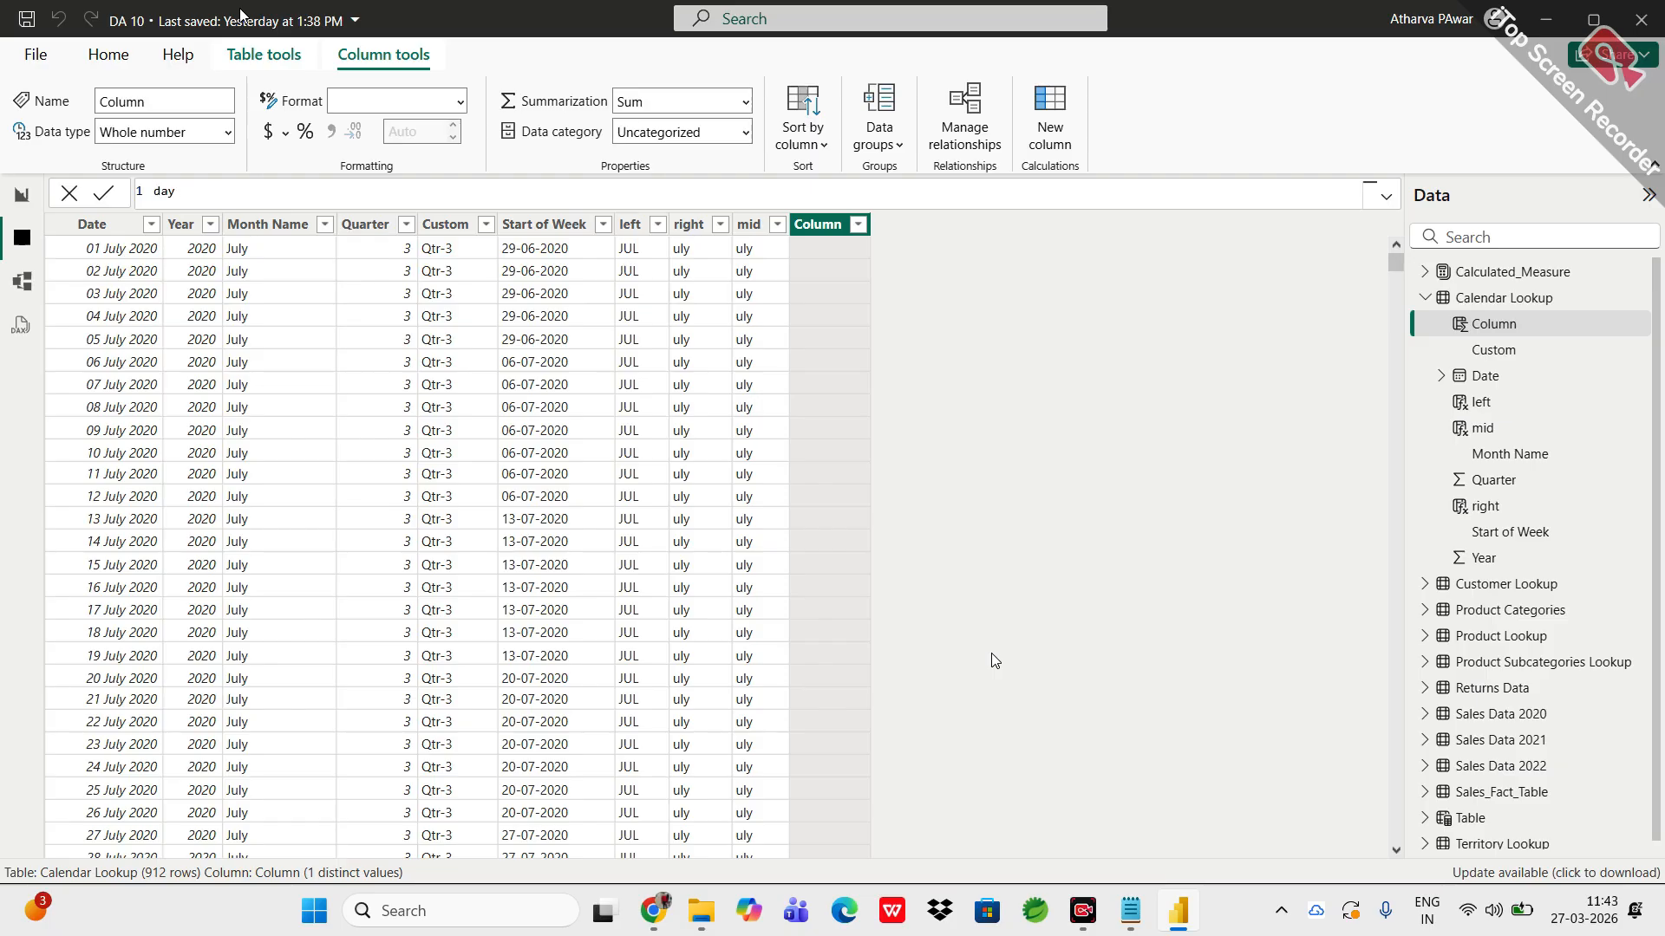
text( = day)
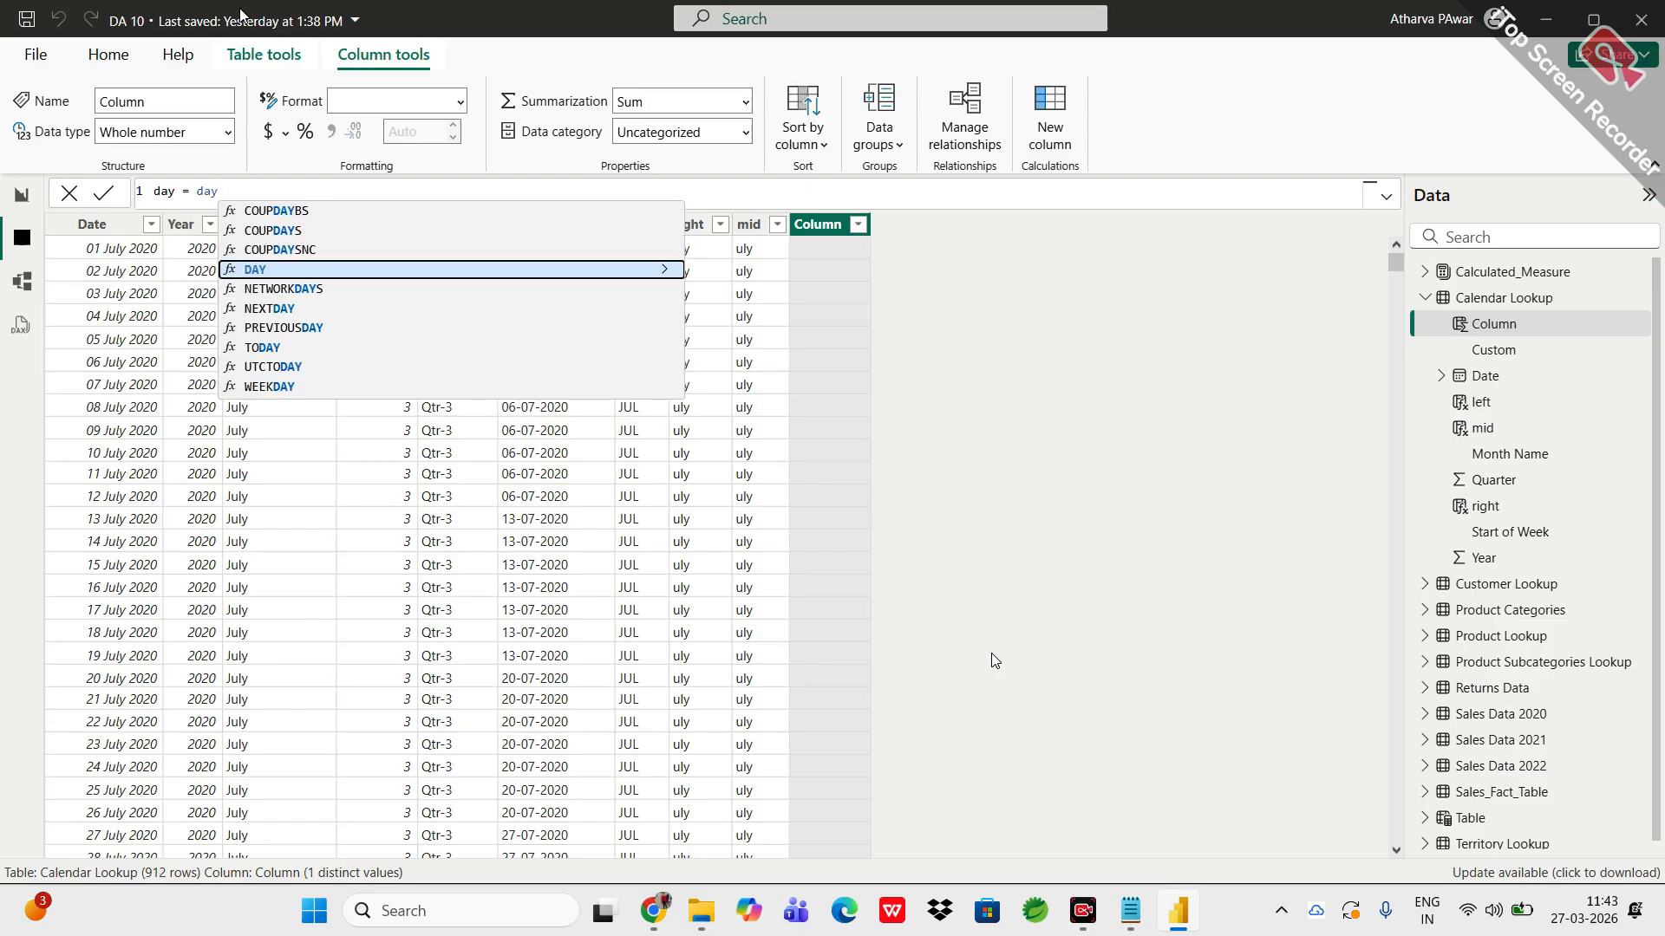
key(Tab)
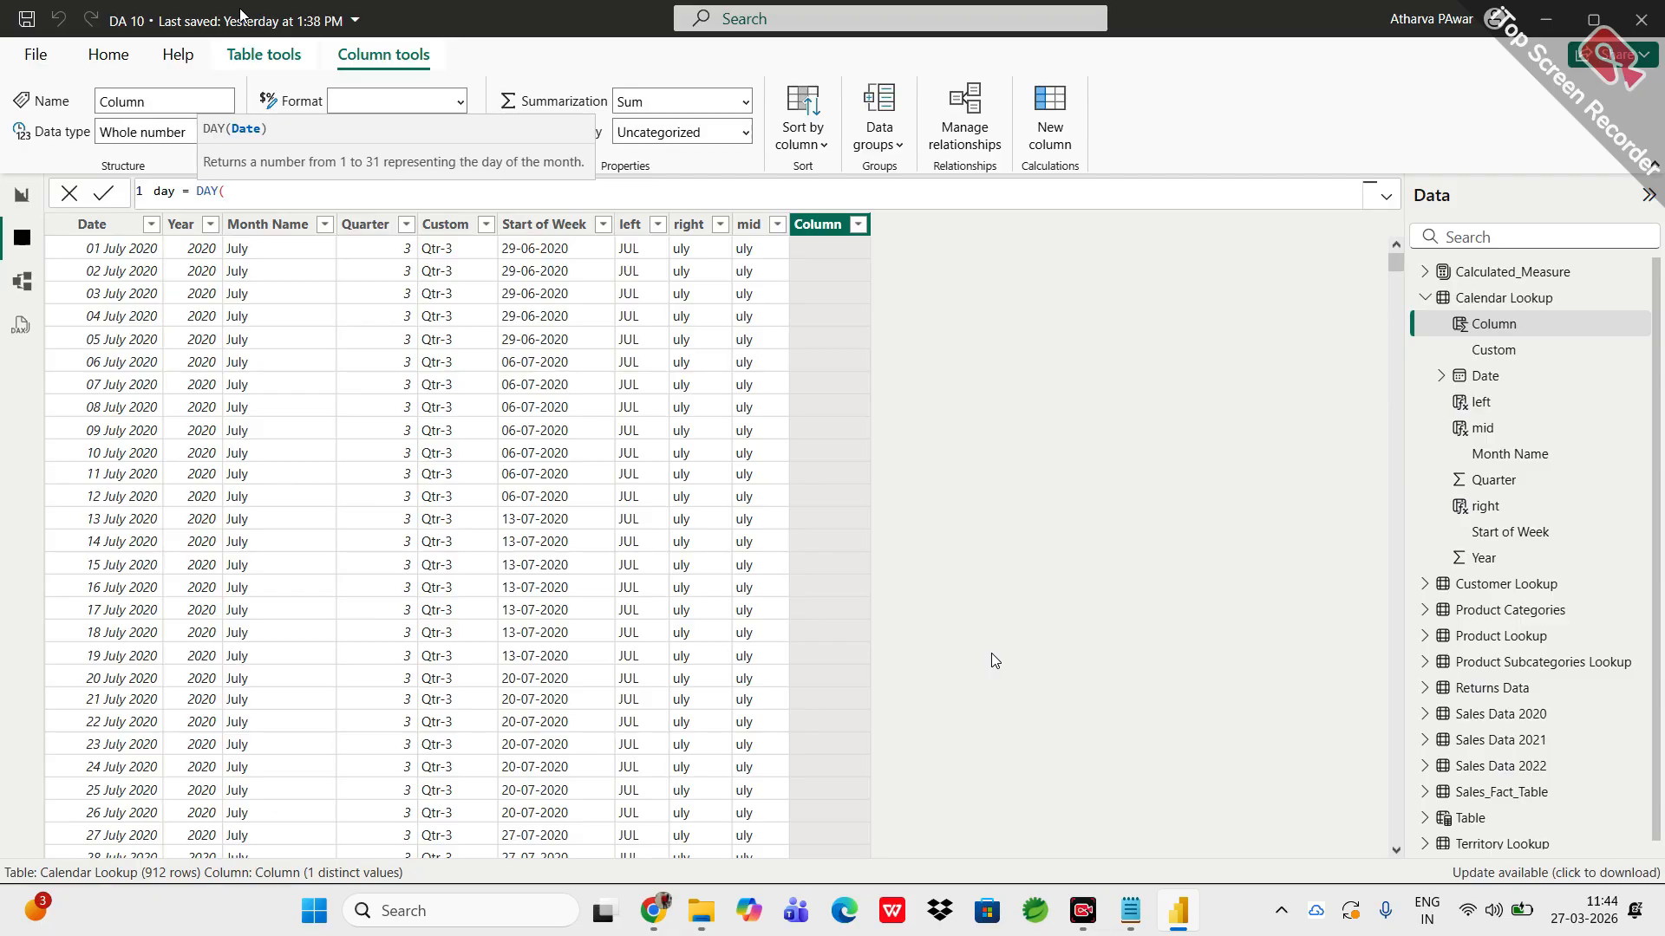
Step: Complete the column formula as day = DAY('Calendar Lookup'[Date]) and commit it
text(ca)
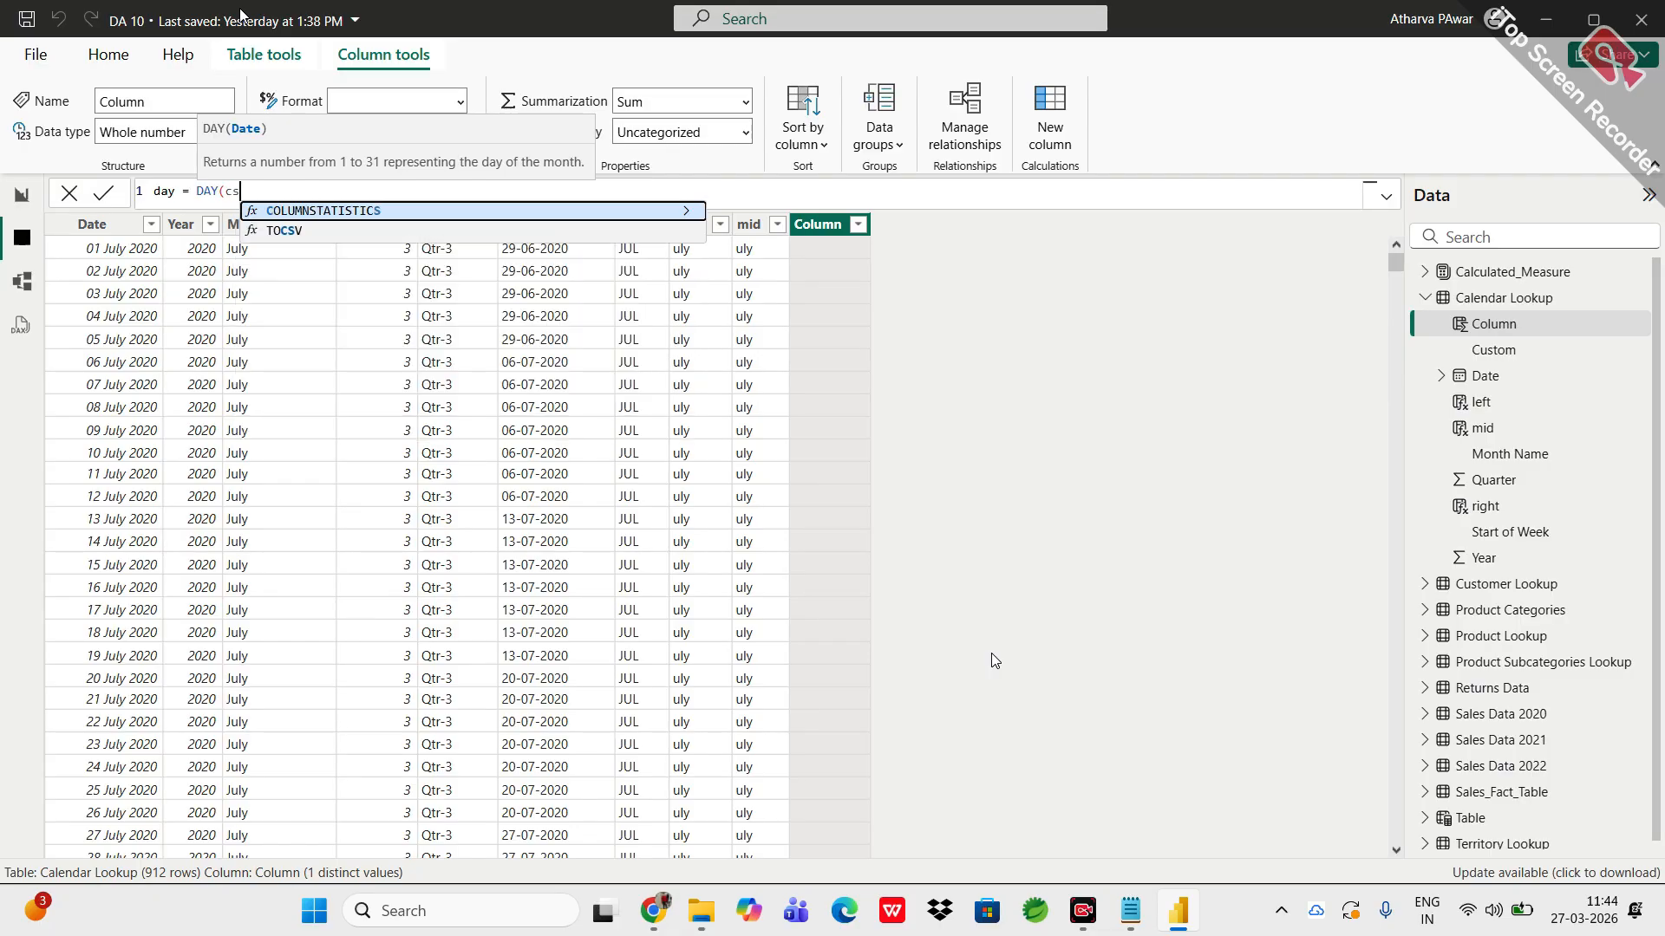
text(len)
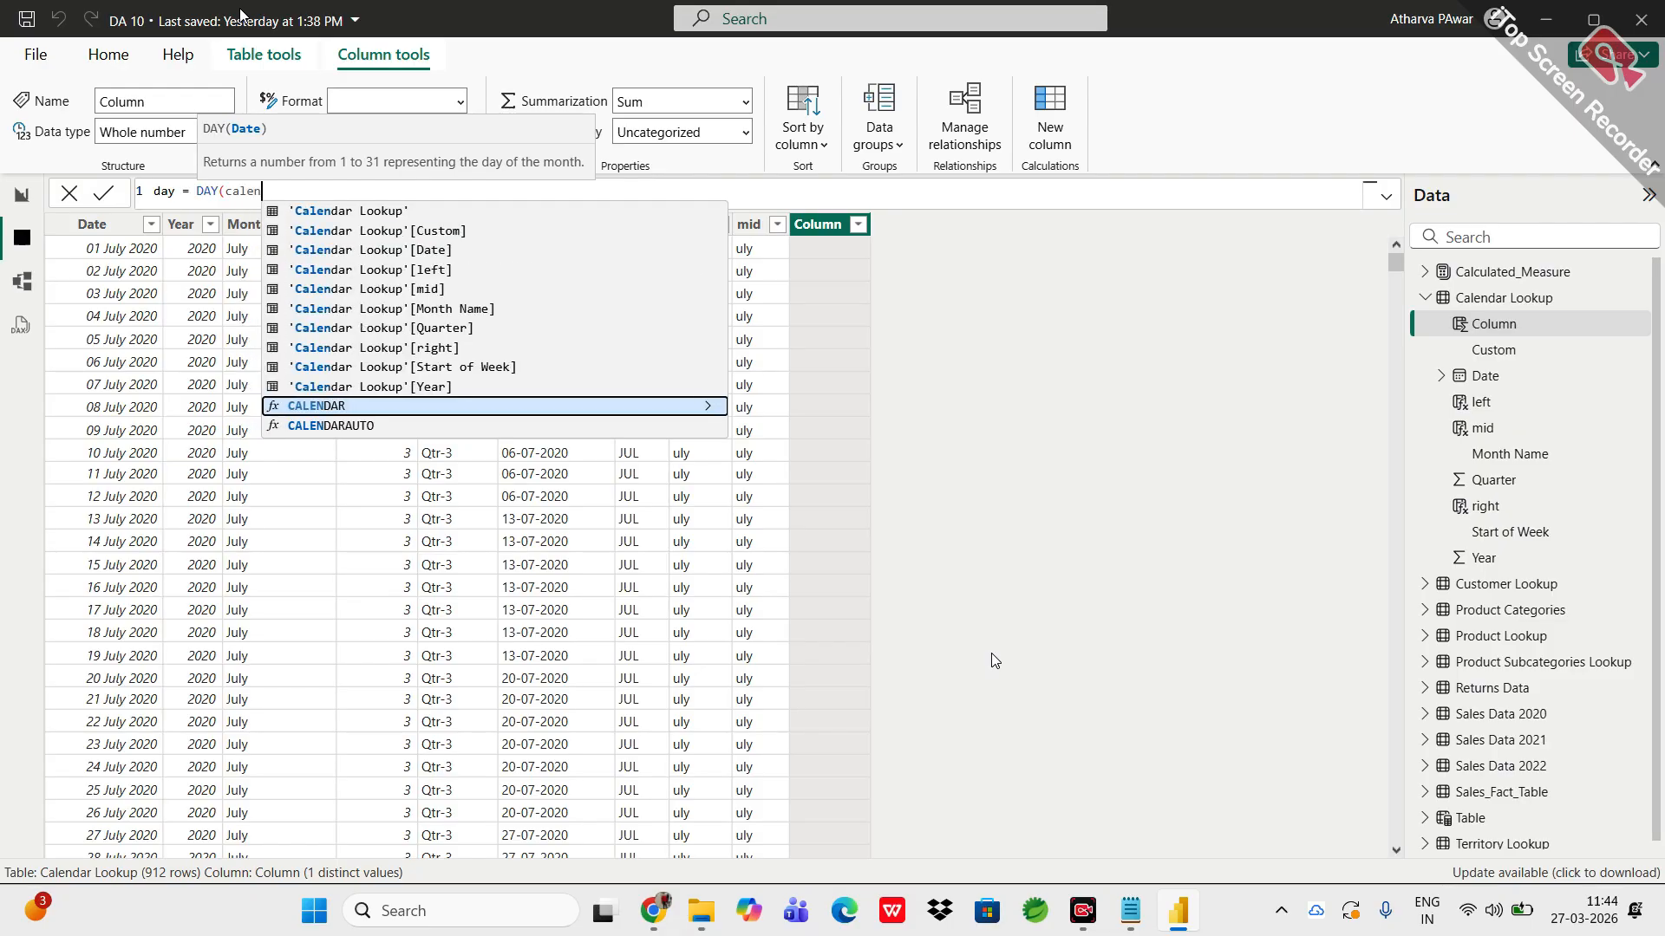
text(der)
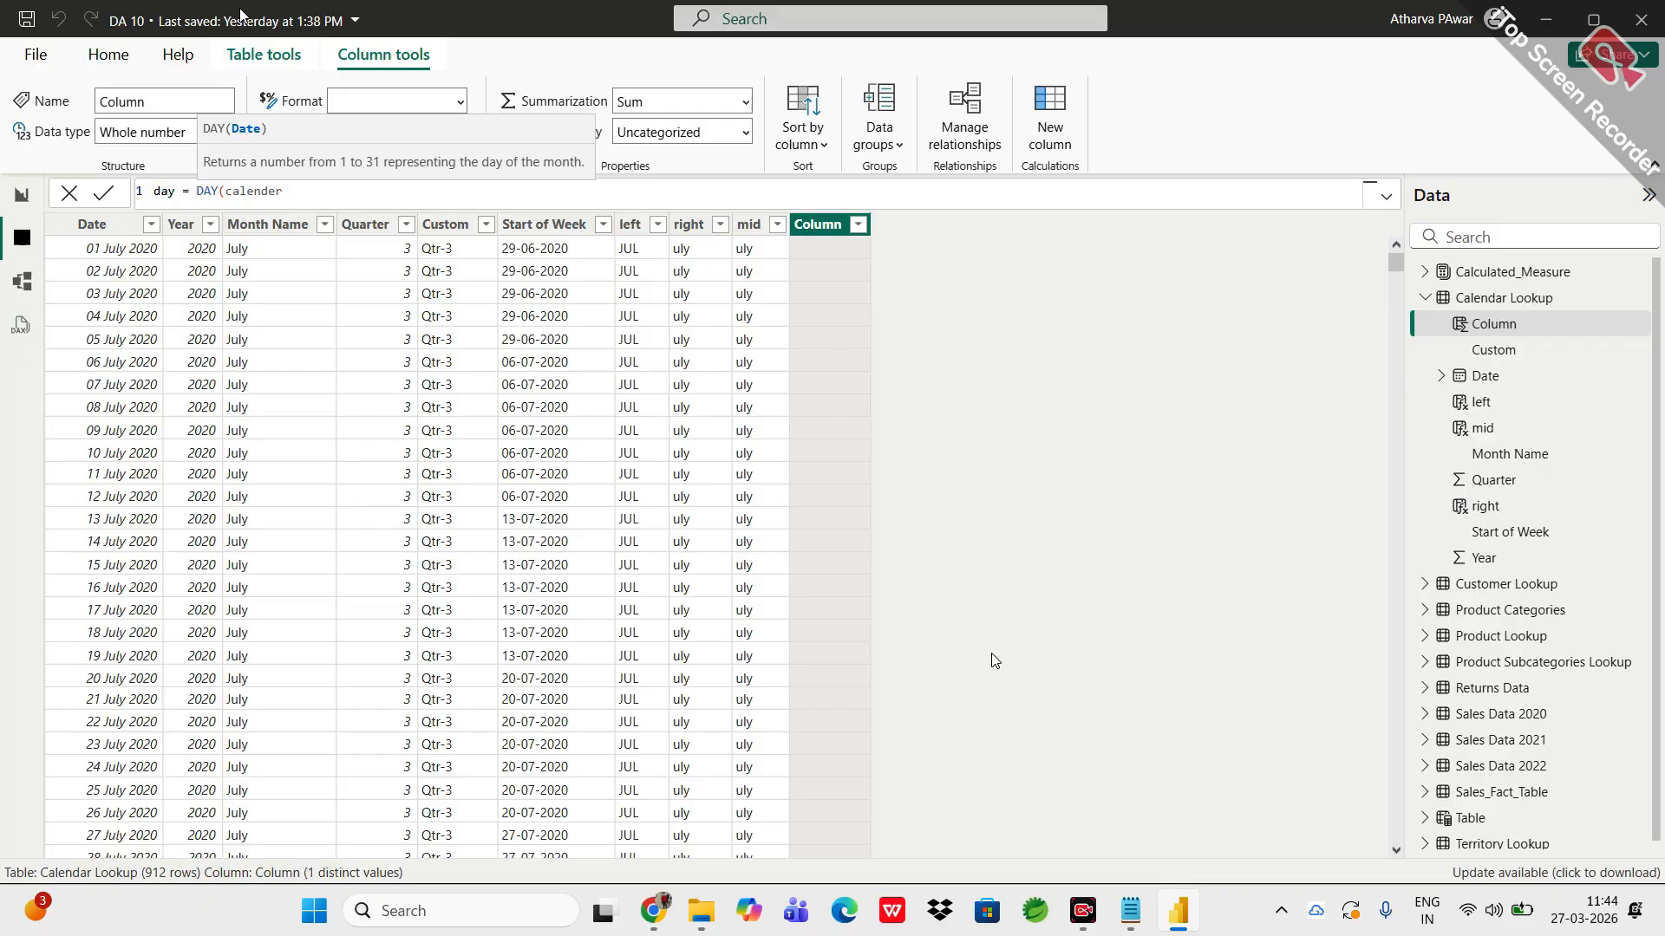
key(BackSpace)
key(Down)
key(Down)
key(Down)
key(Down)
key(Down)
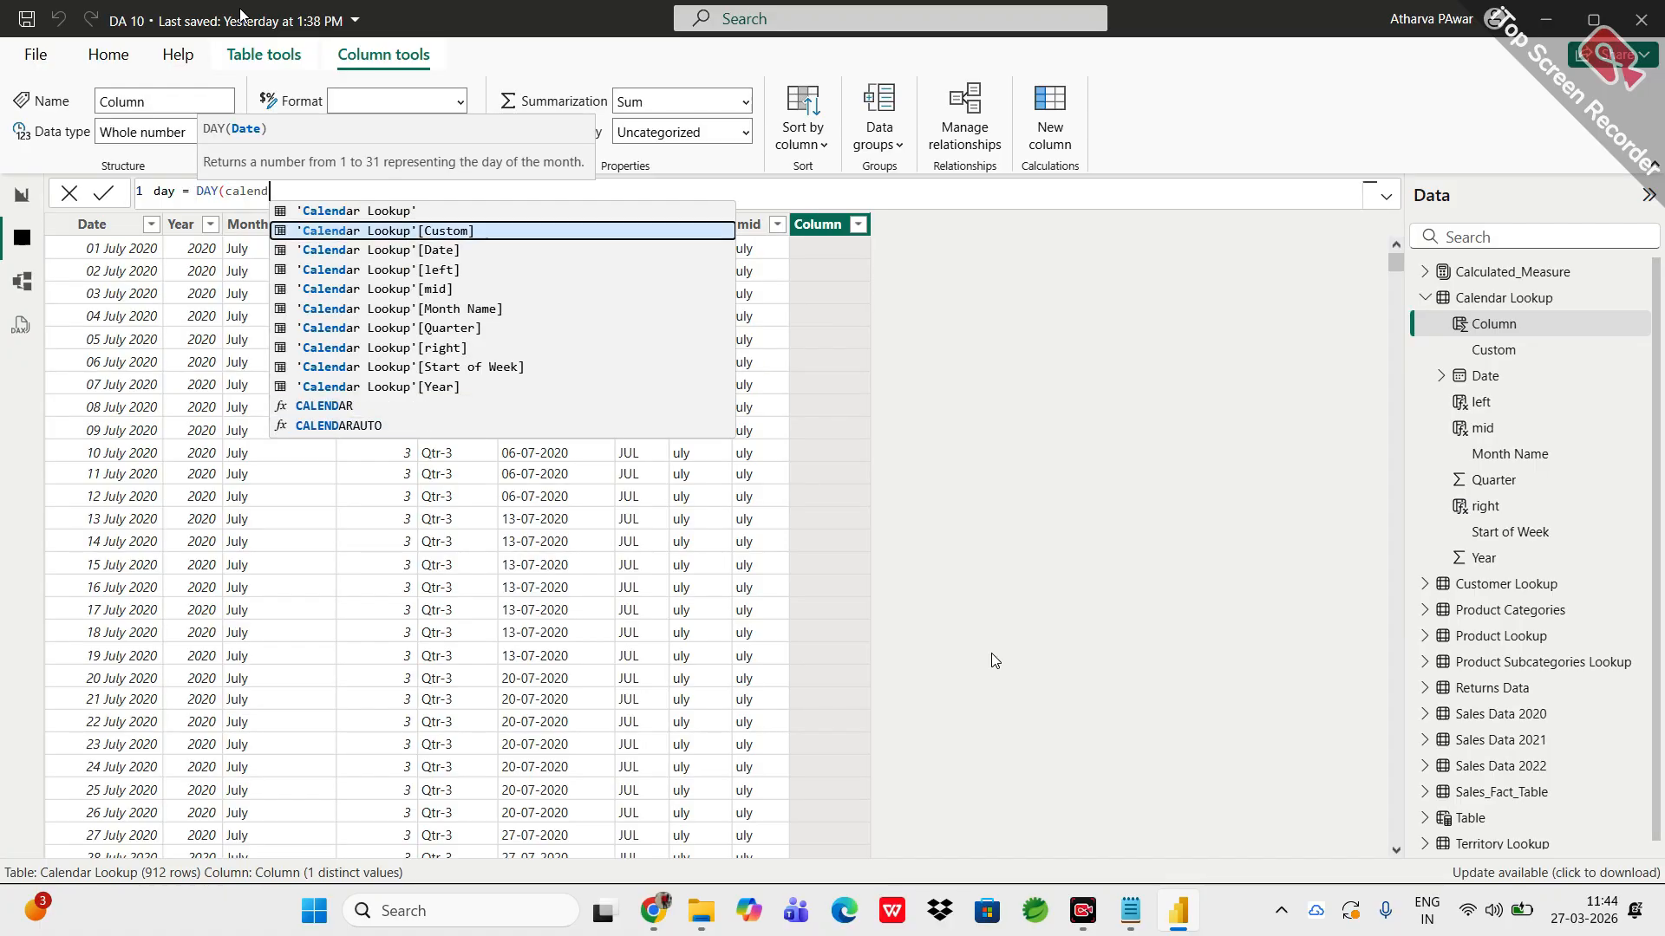
key(Up)
key(Tab)
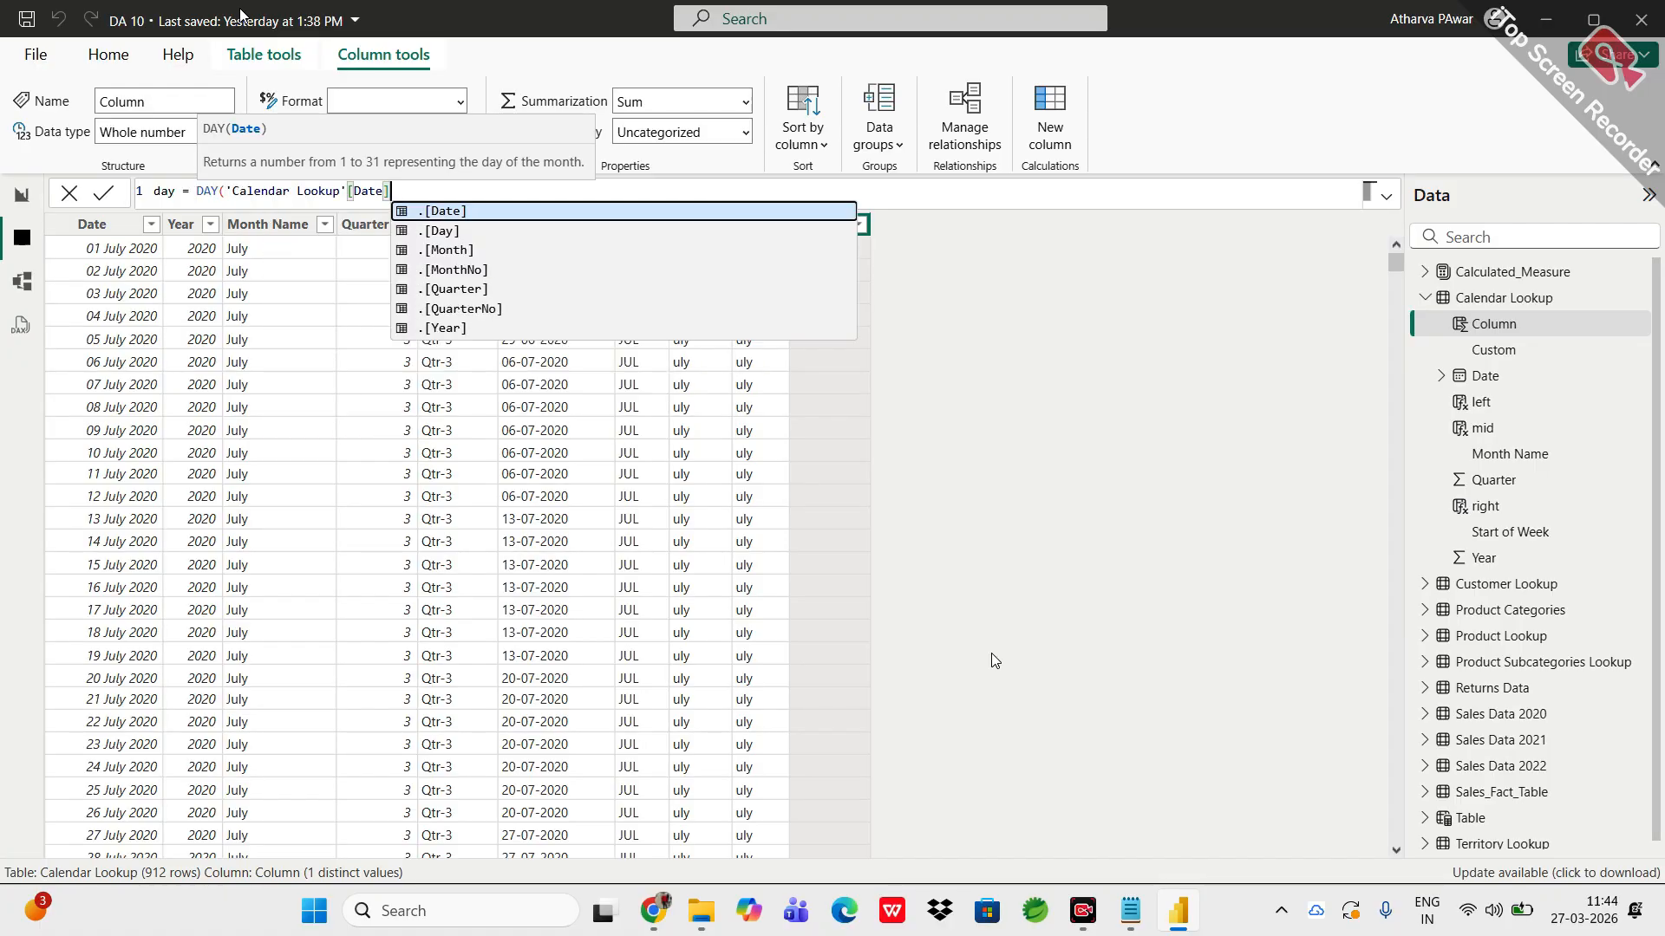
text())
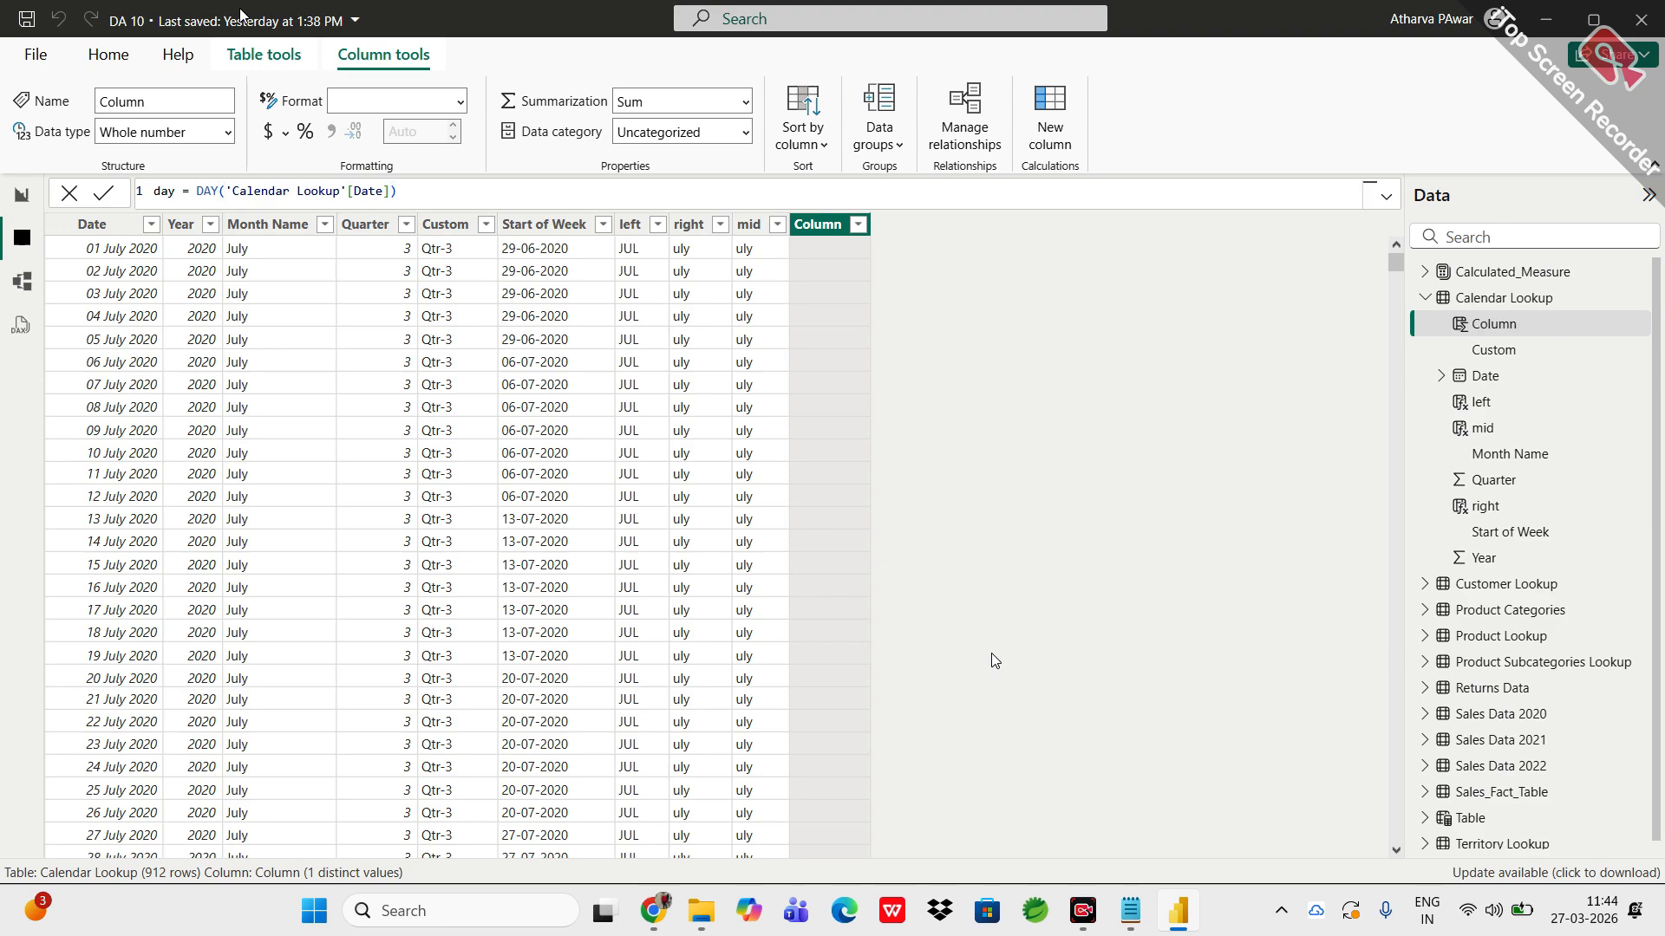
key(Return)
key(Return)
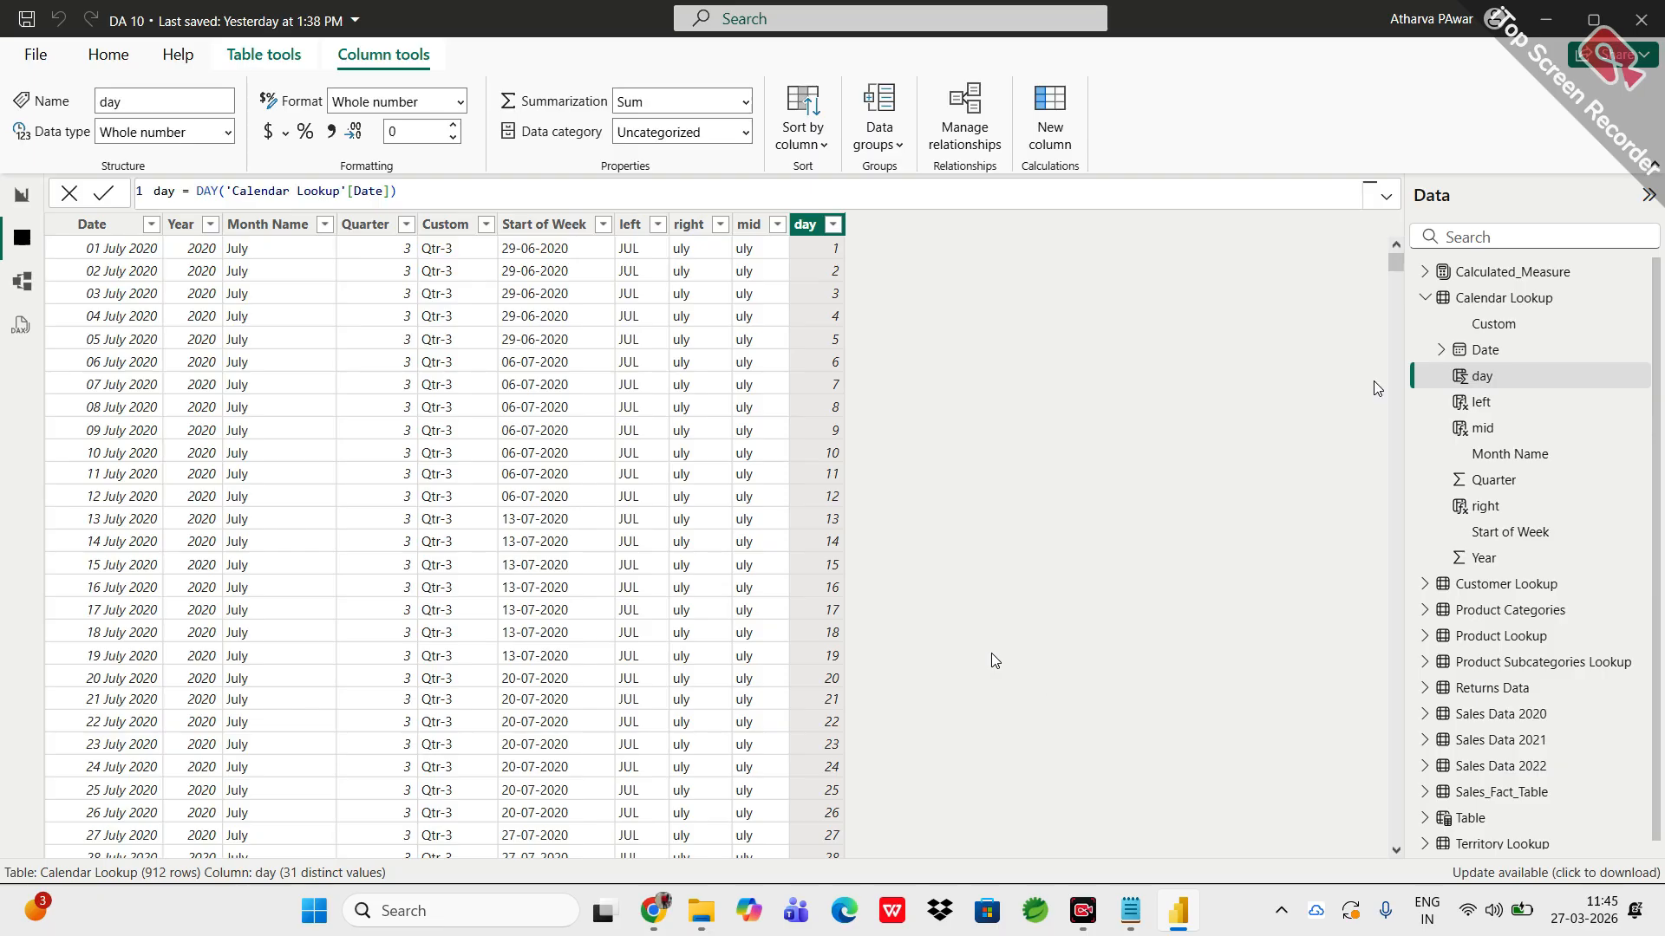
Step: Add a calculated column named month to the Calendar Lookup table and start its formula with the MONTH function
click(1041, 108)
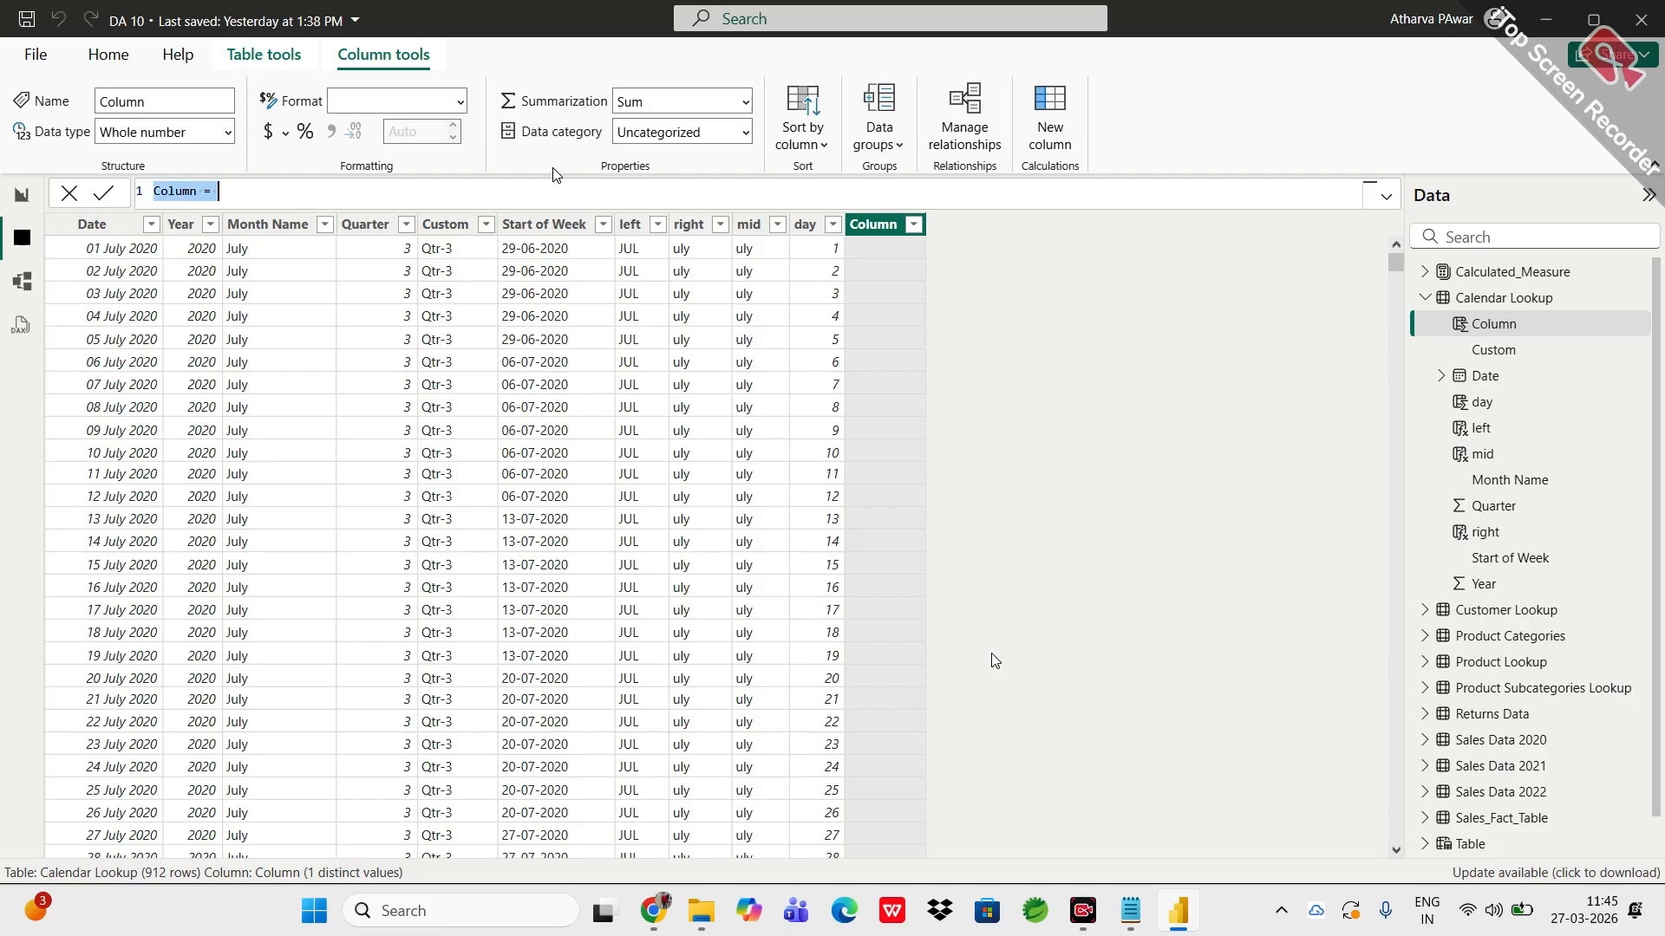
key(BackSpace)
text(month )
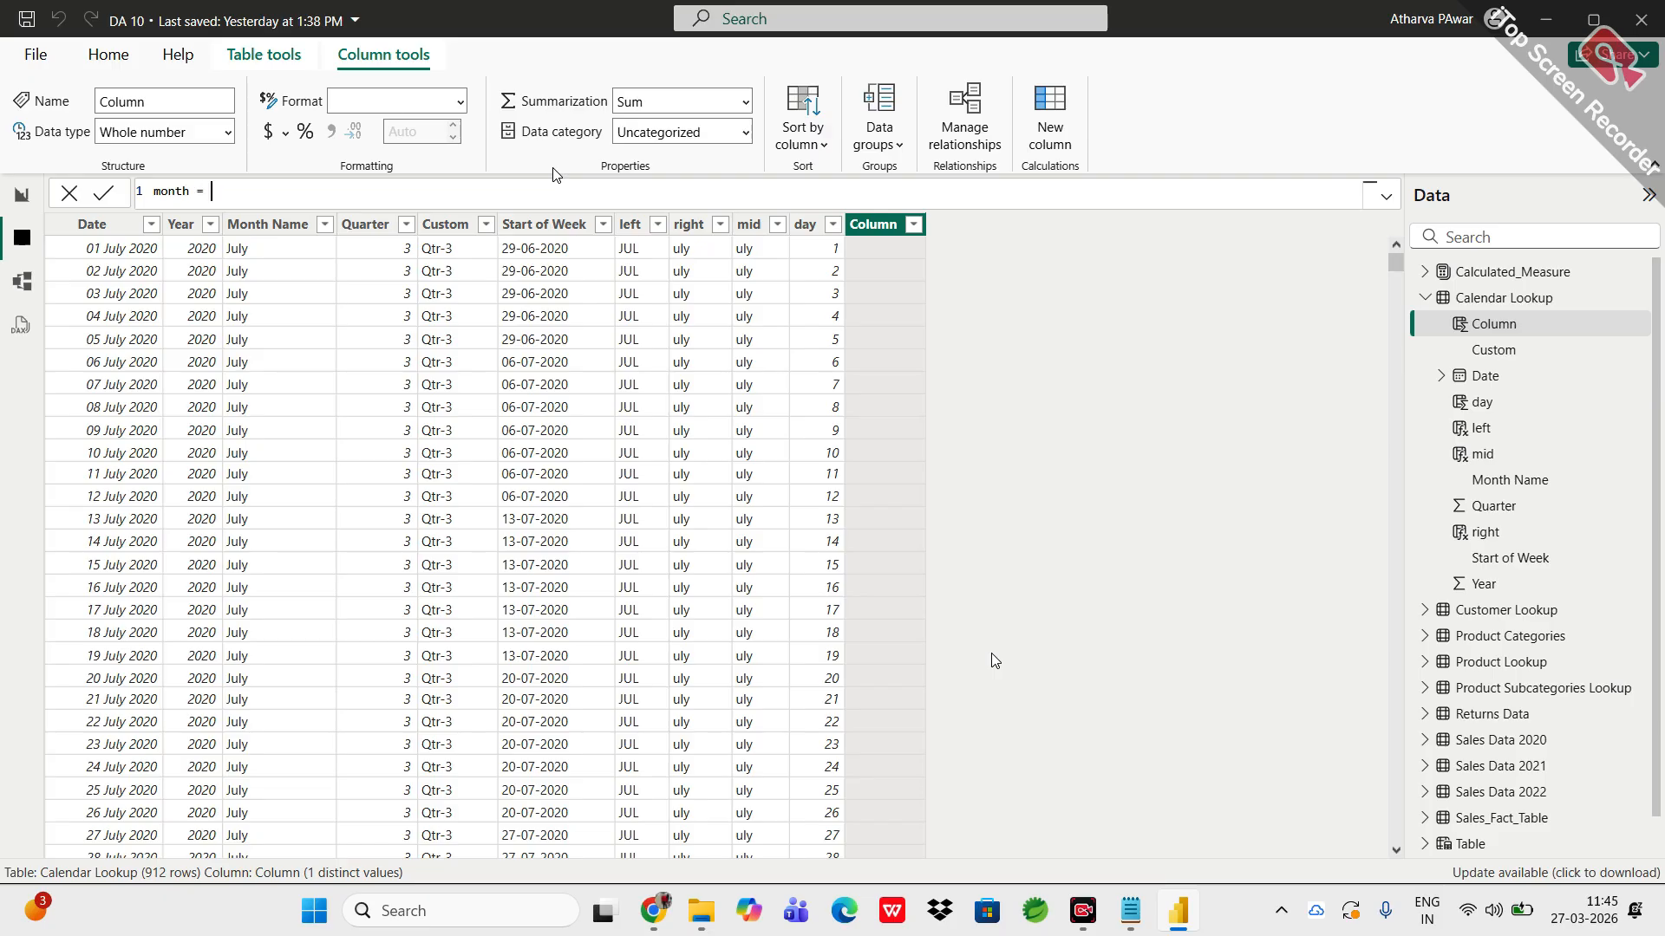
text(= month)
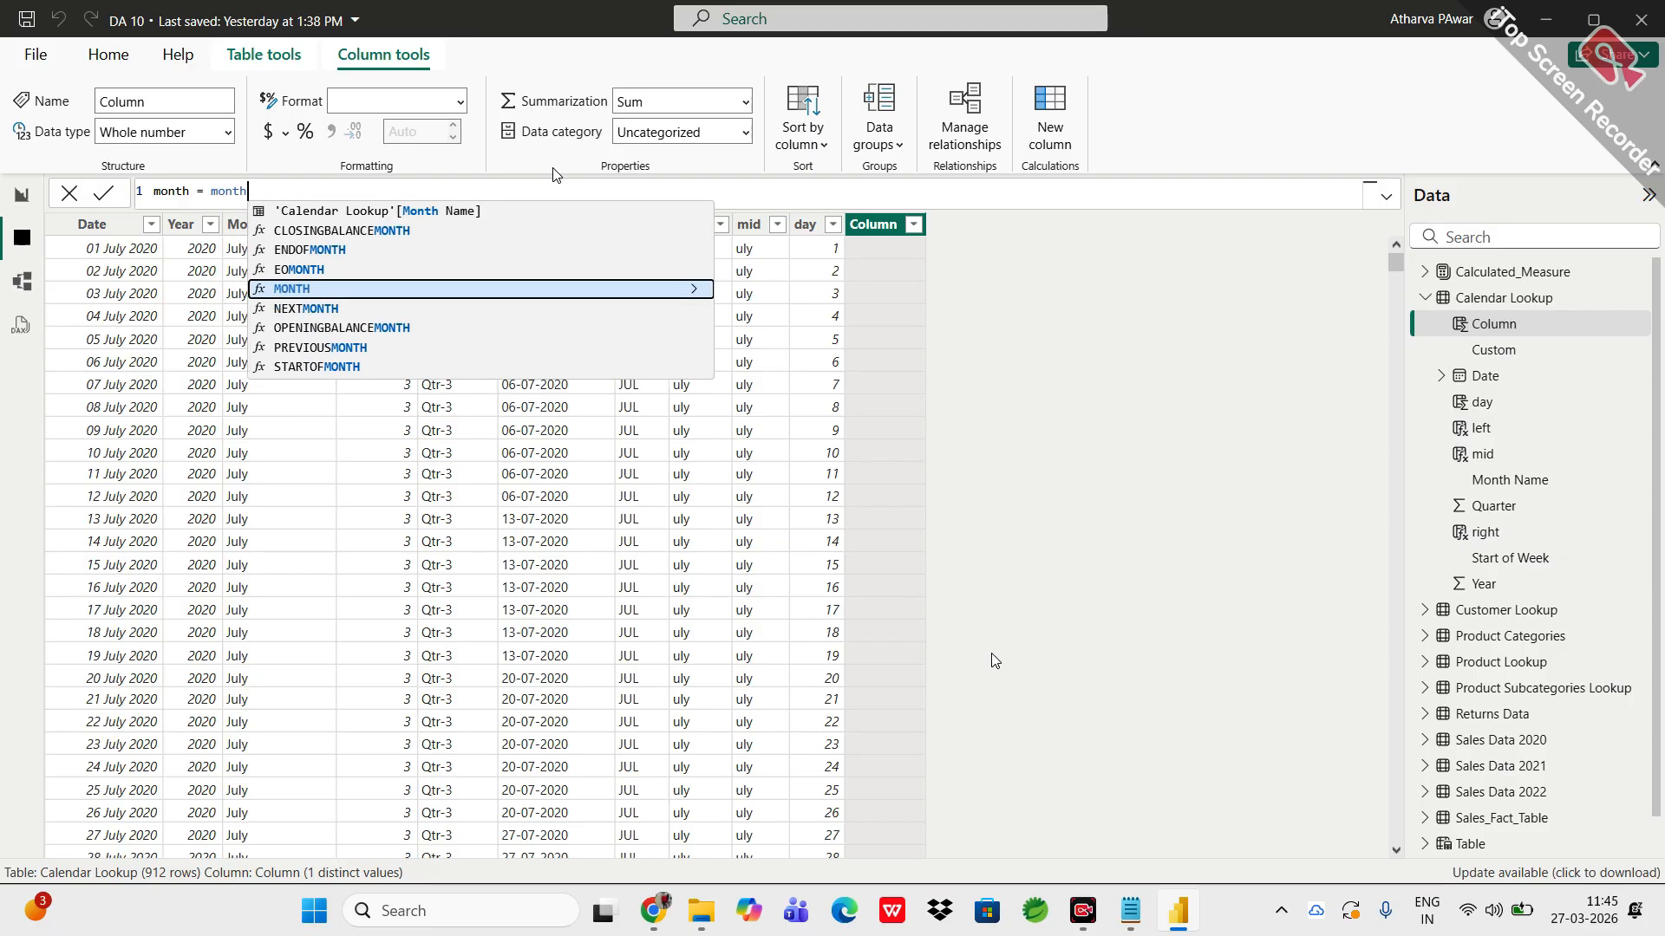
key(Tab)
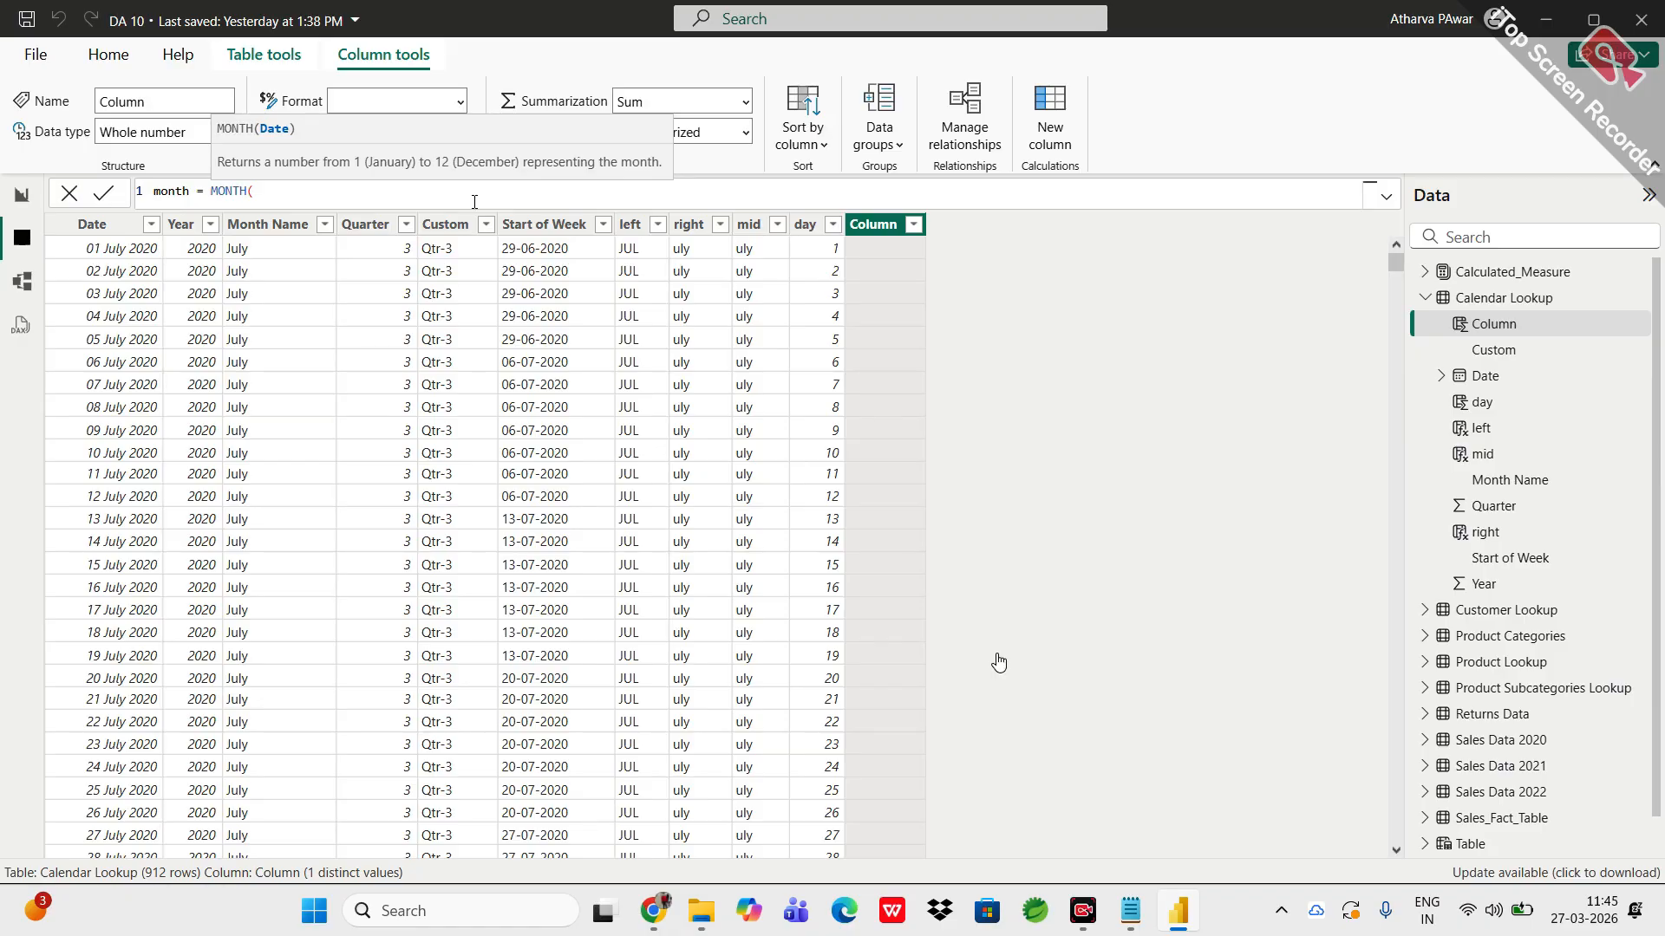
Step: Complete the column formula as month = MONTH('Calendar Lookup'[Date]) and commit it
text(ca)
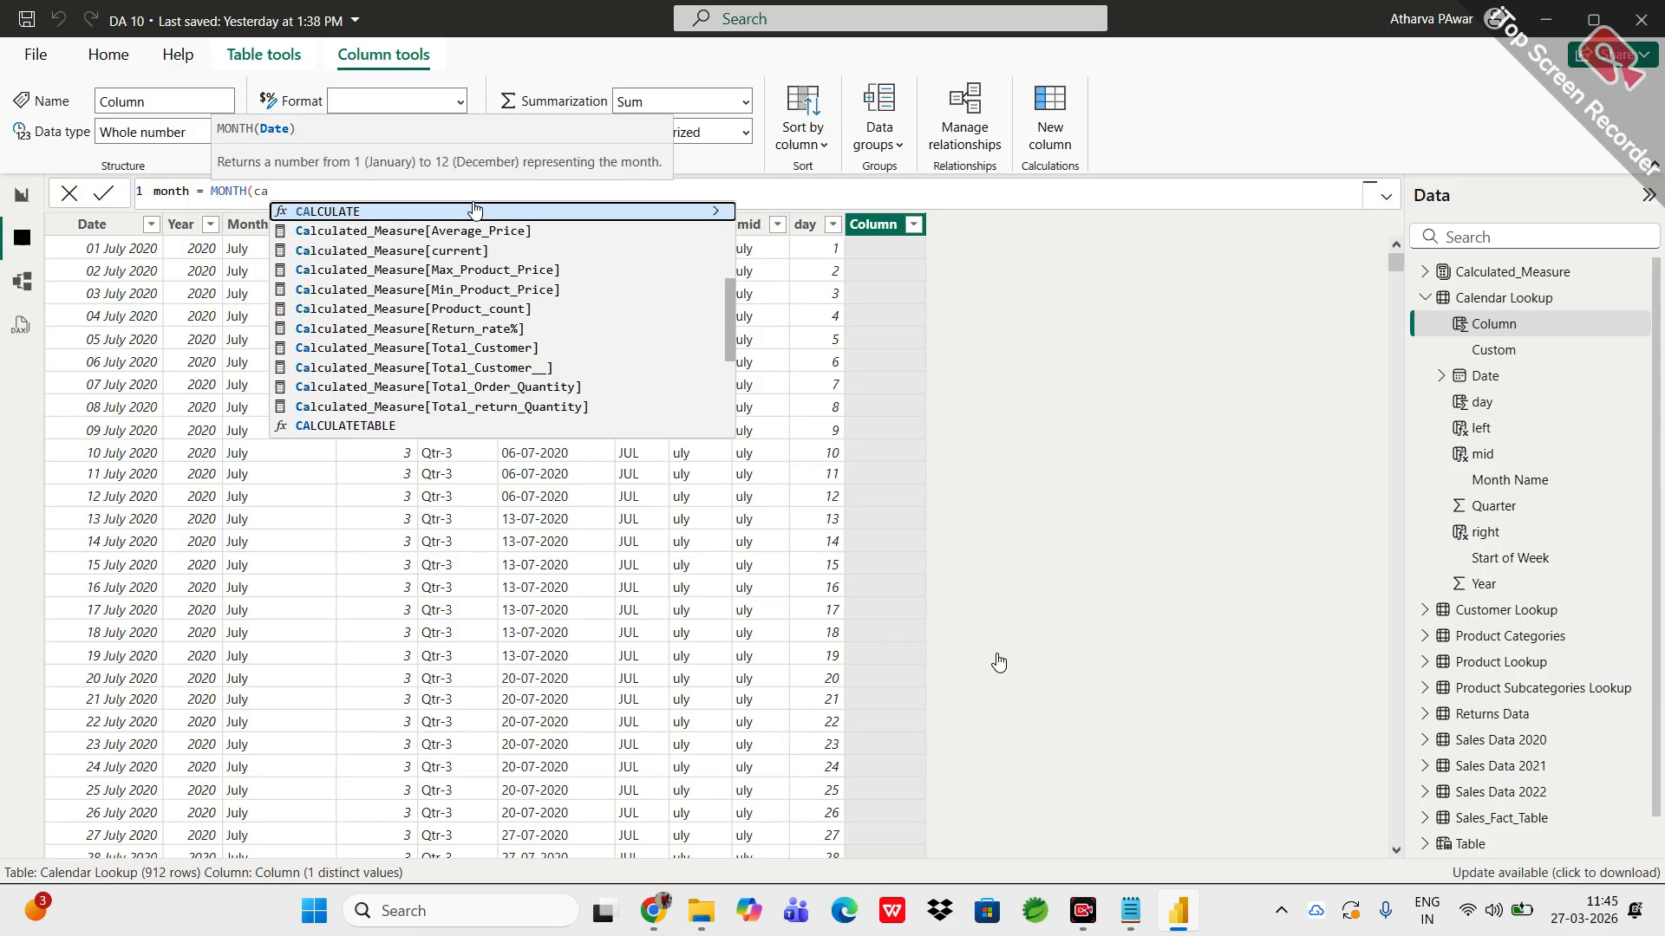
text(le)
key(Down)
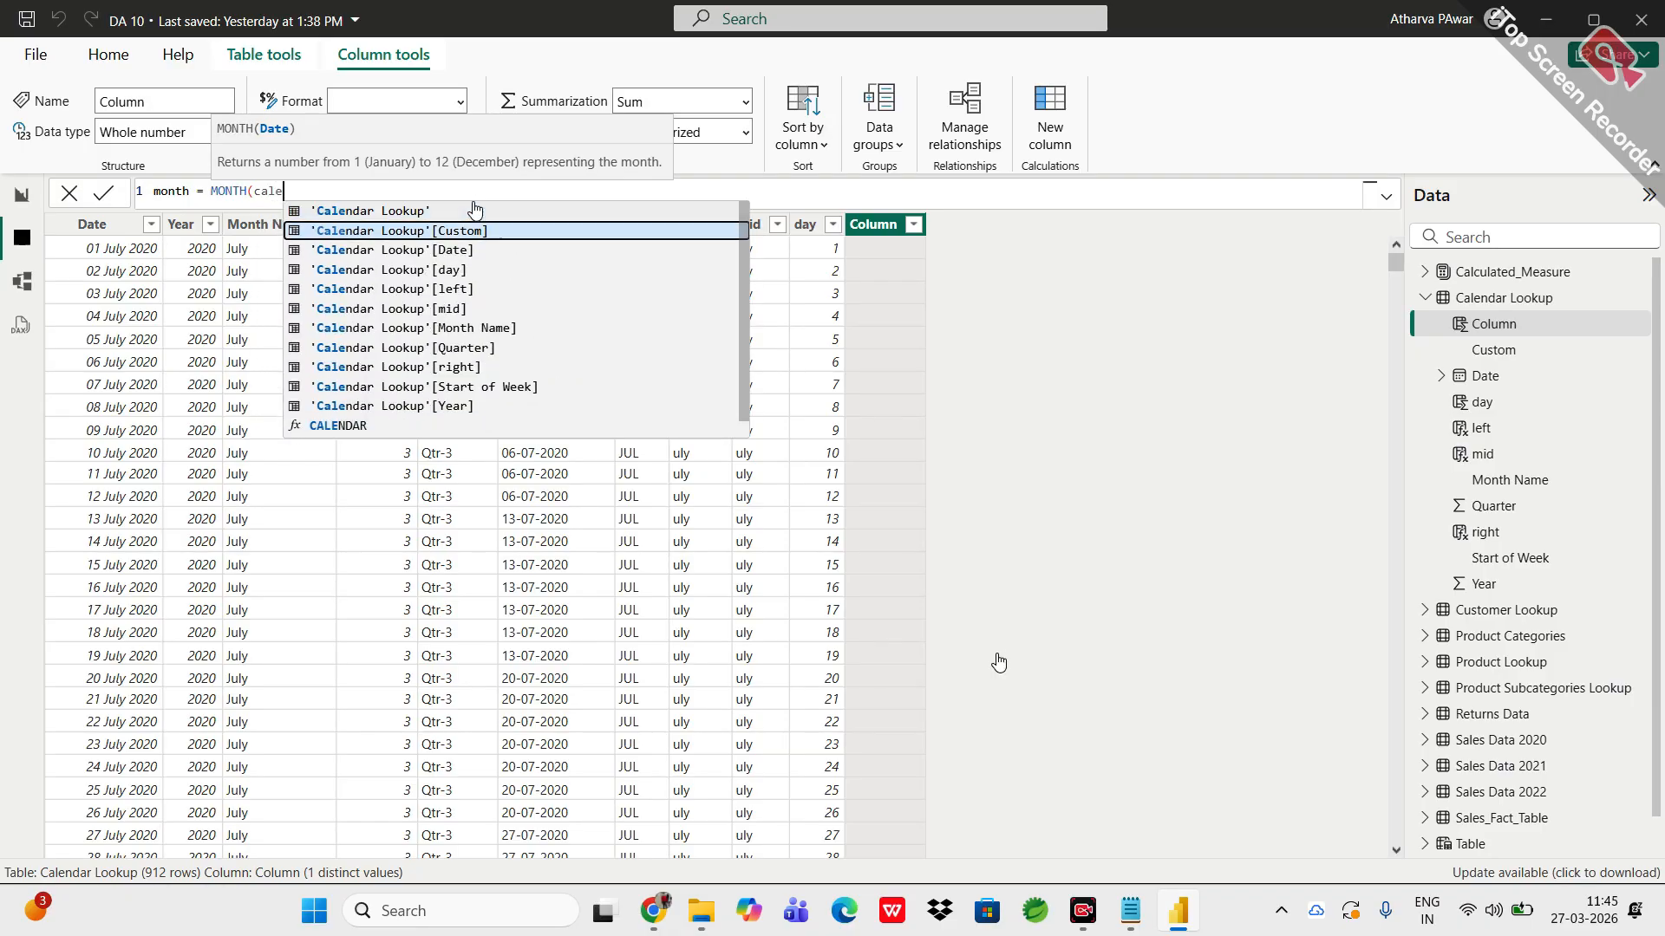
key(Down)
key(Down)
key(Up)
key(Tab)
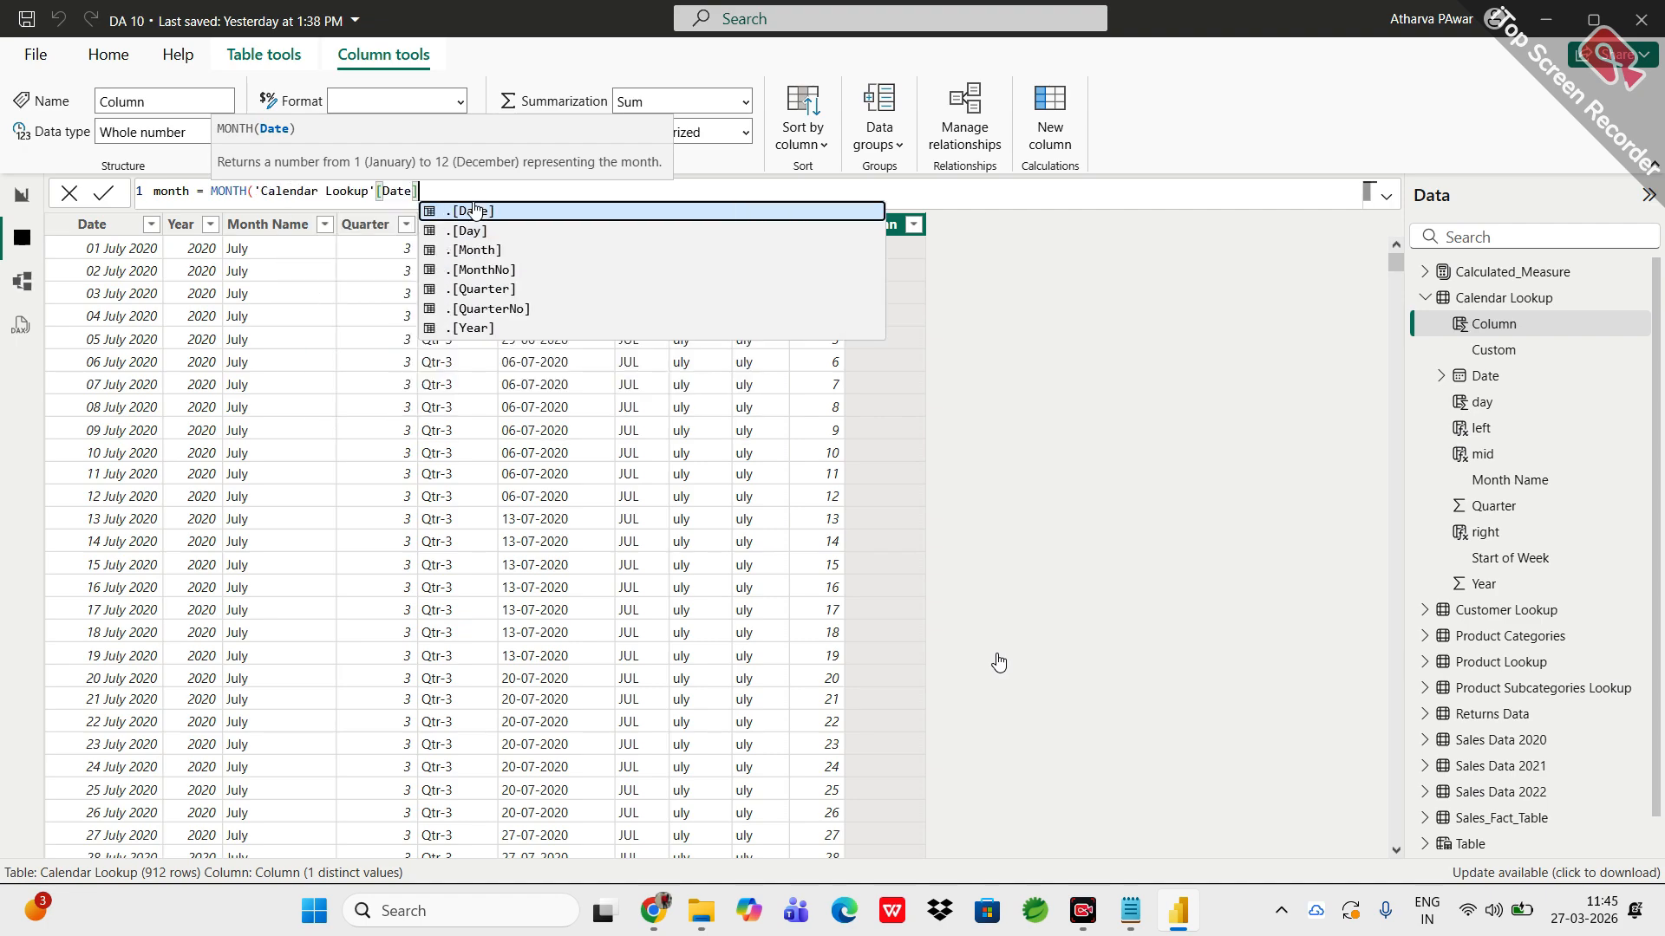
text())
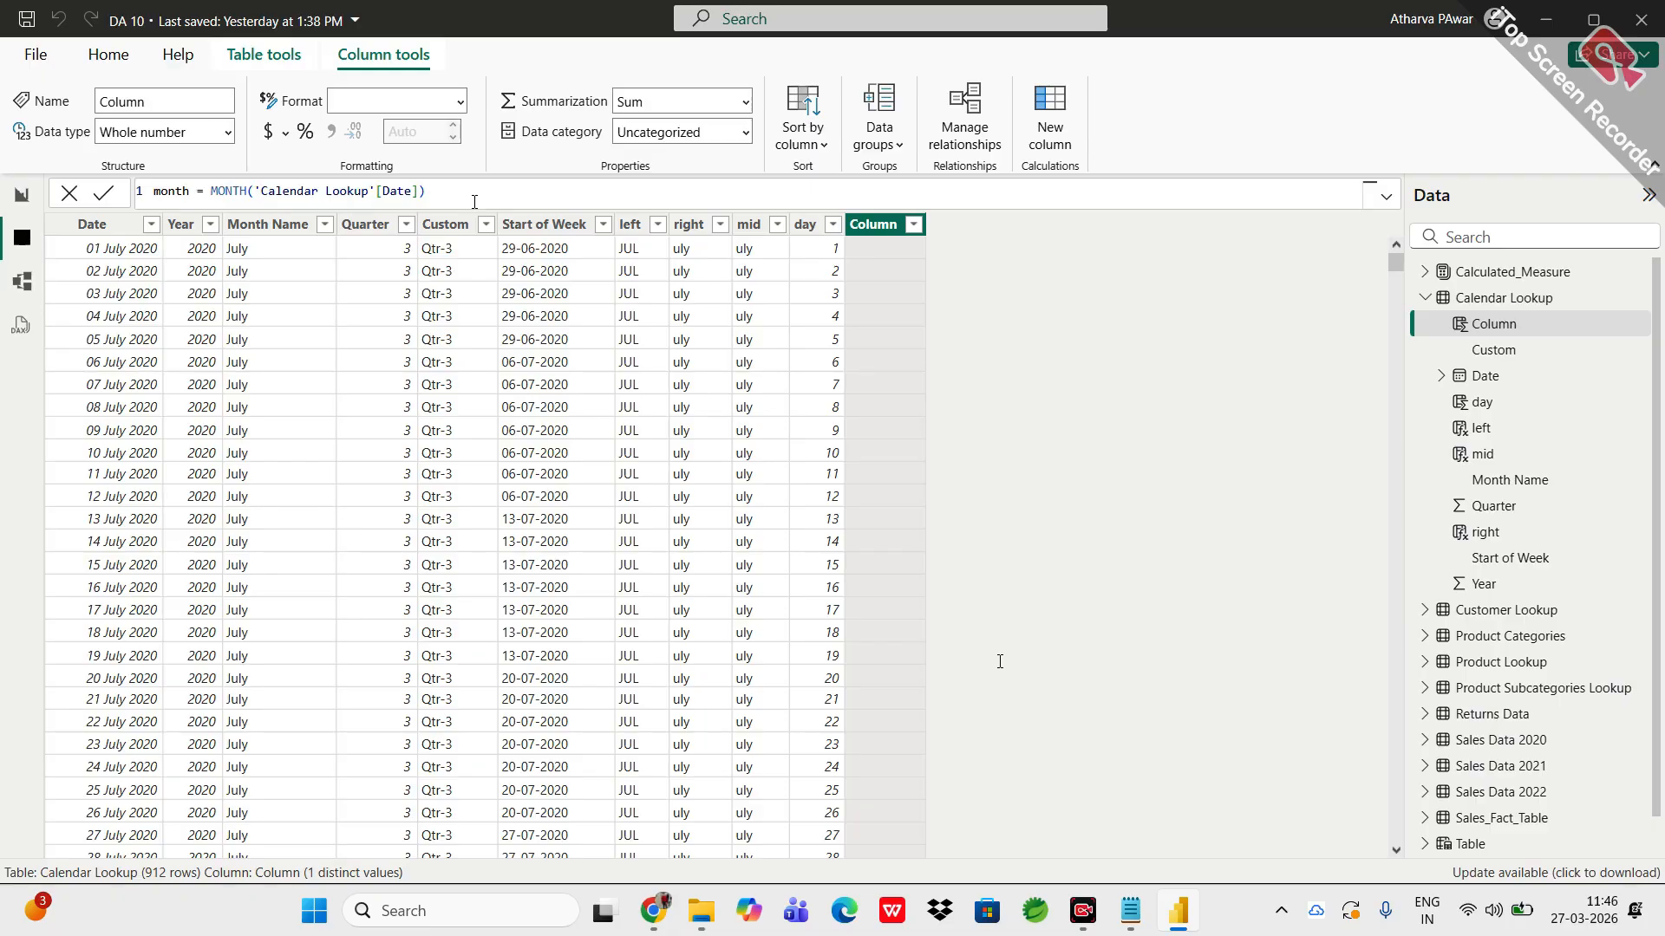
key(Return)
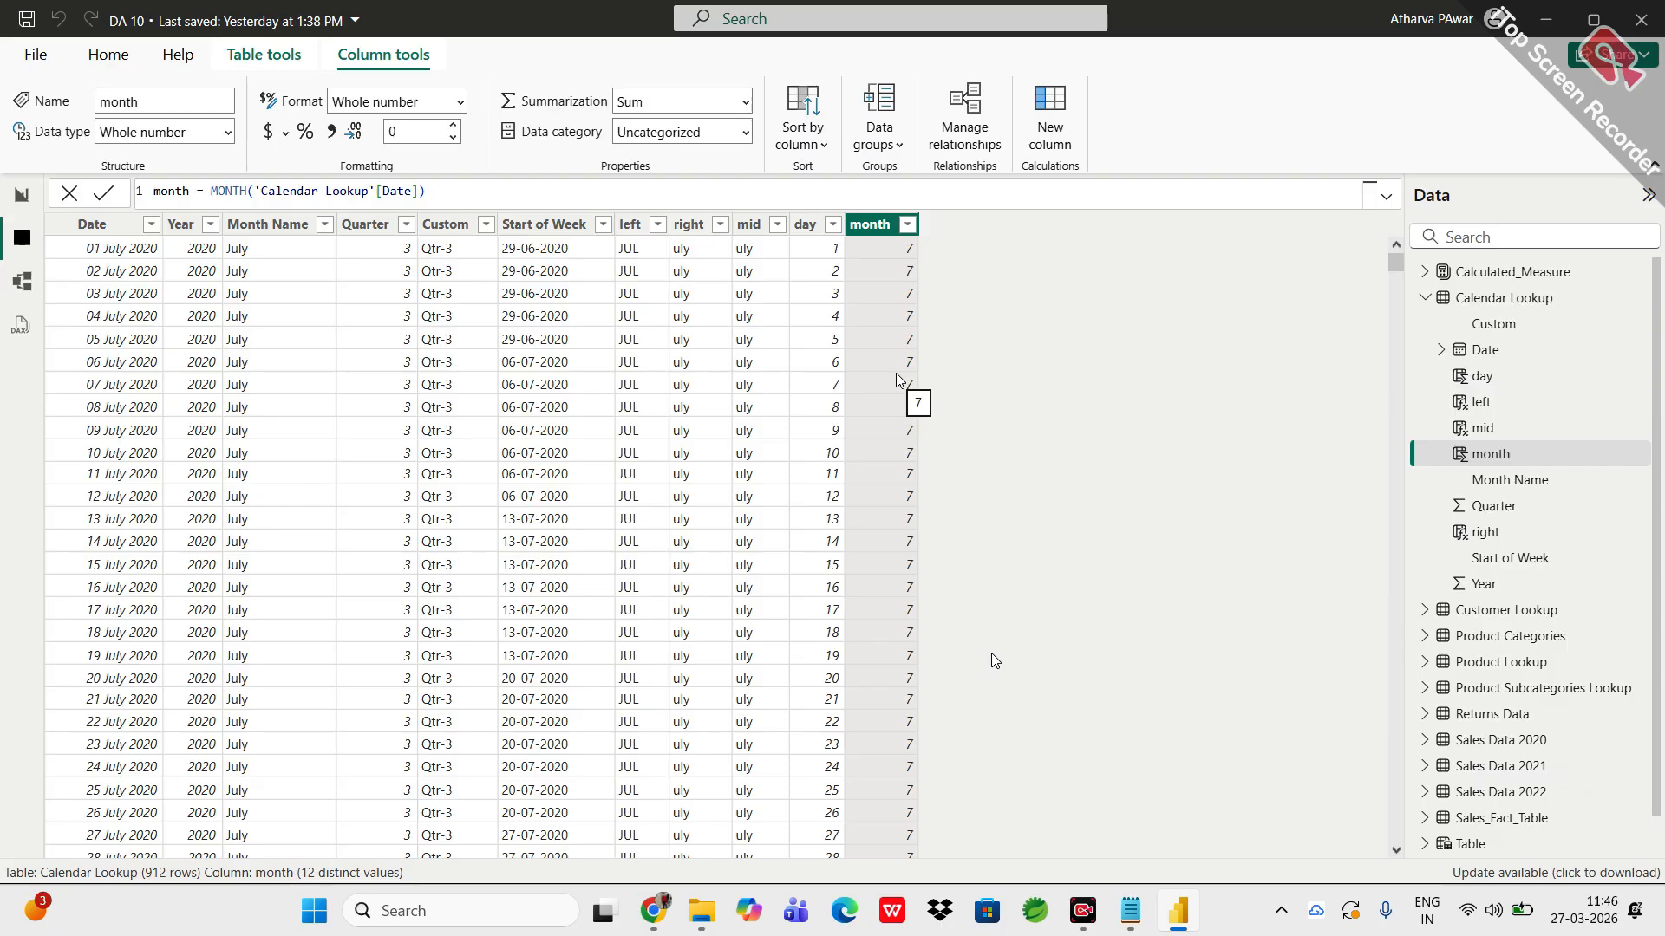
Step: Add another calculated column named month name to the Calendar Lookup table and start its formula with the FORMAT function
click(1050, 104)
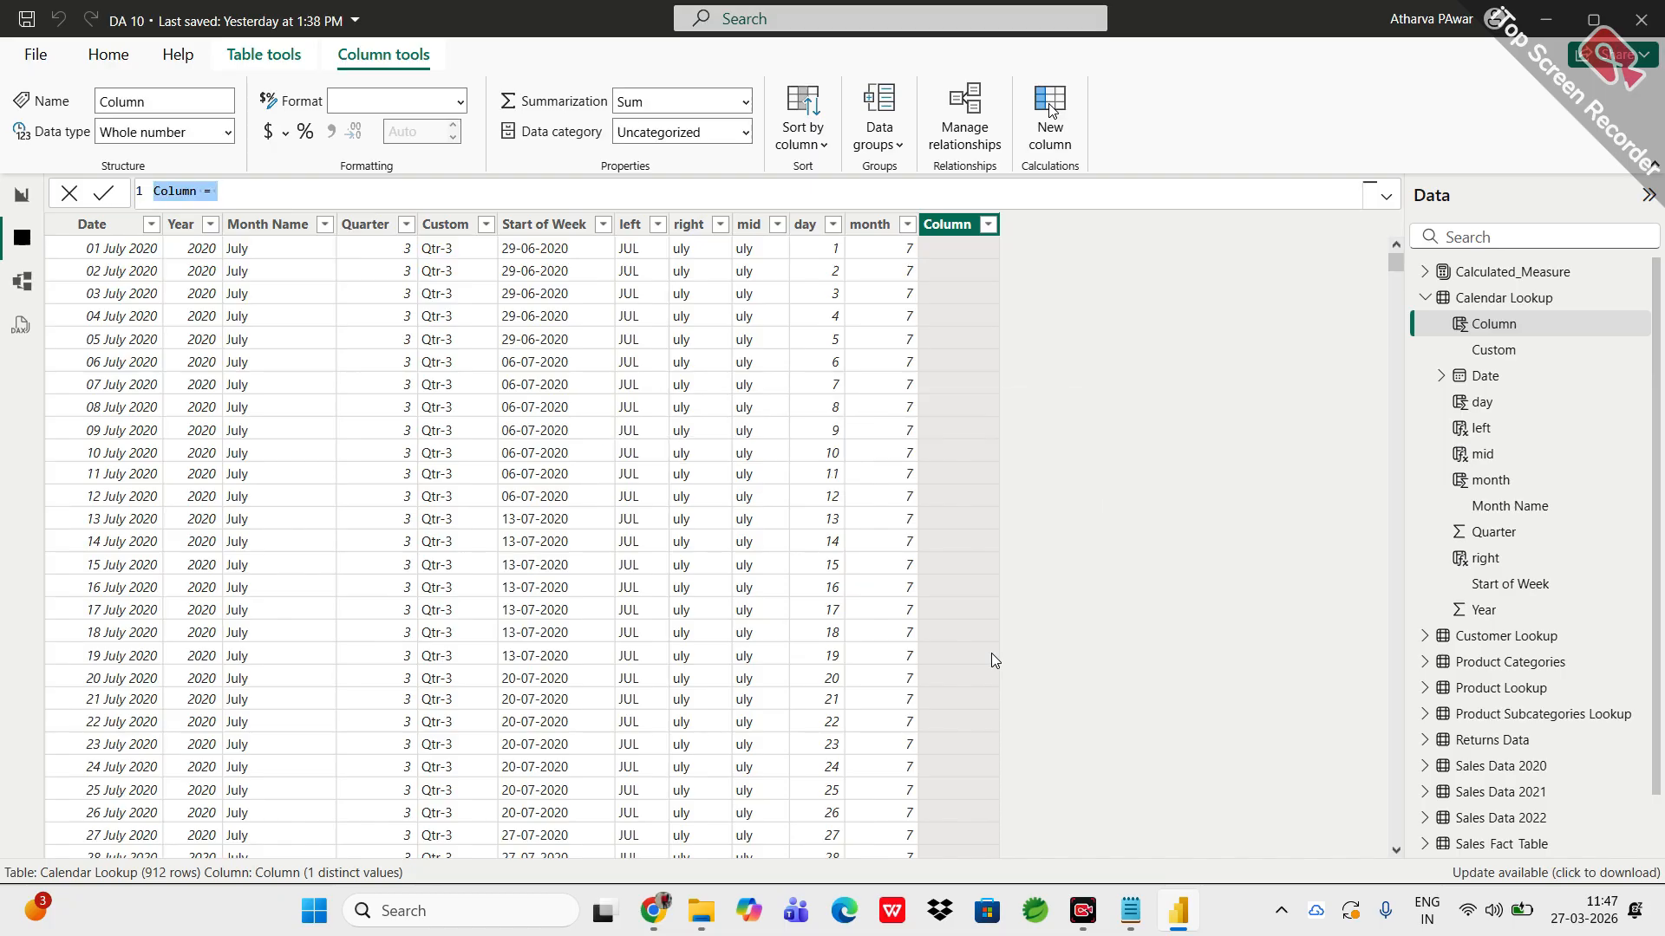
key(BackSpace)
text(month name -=)
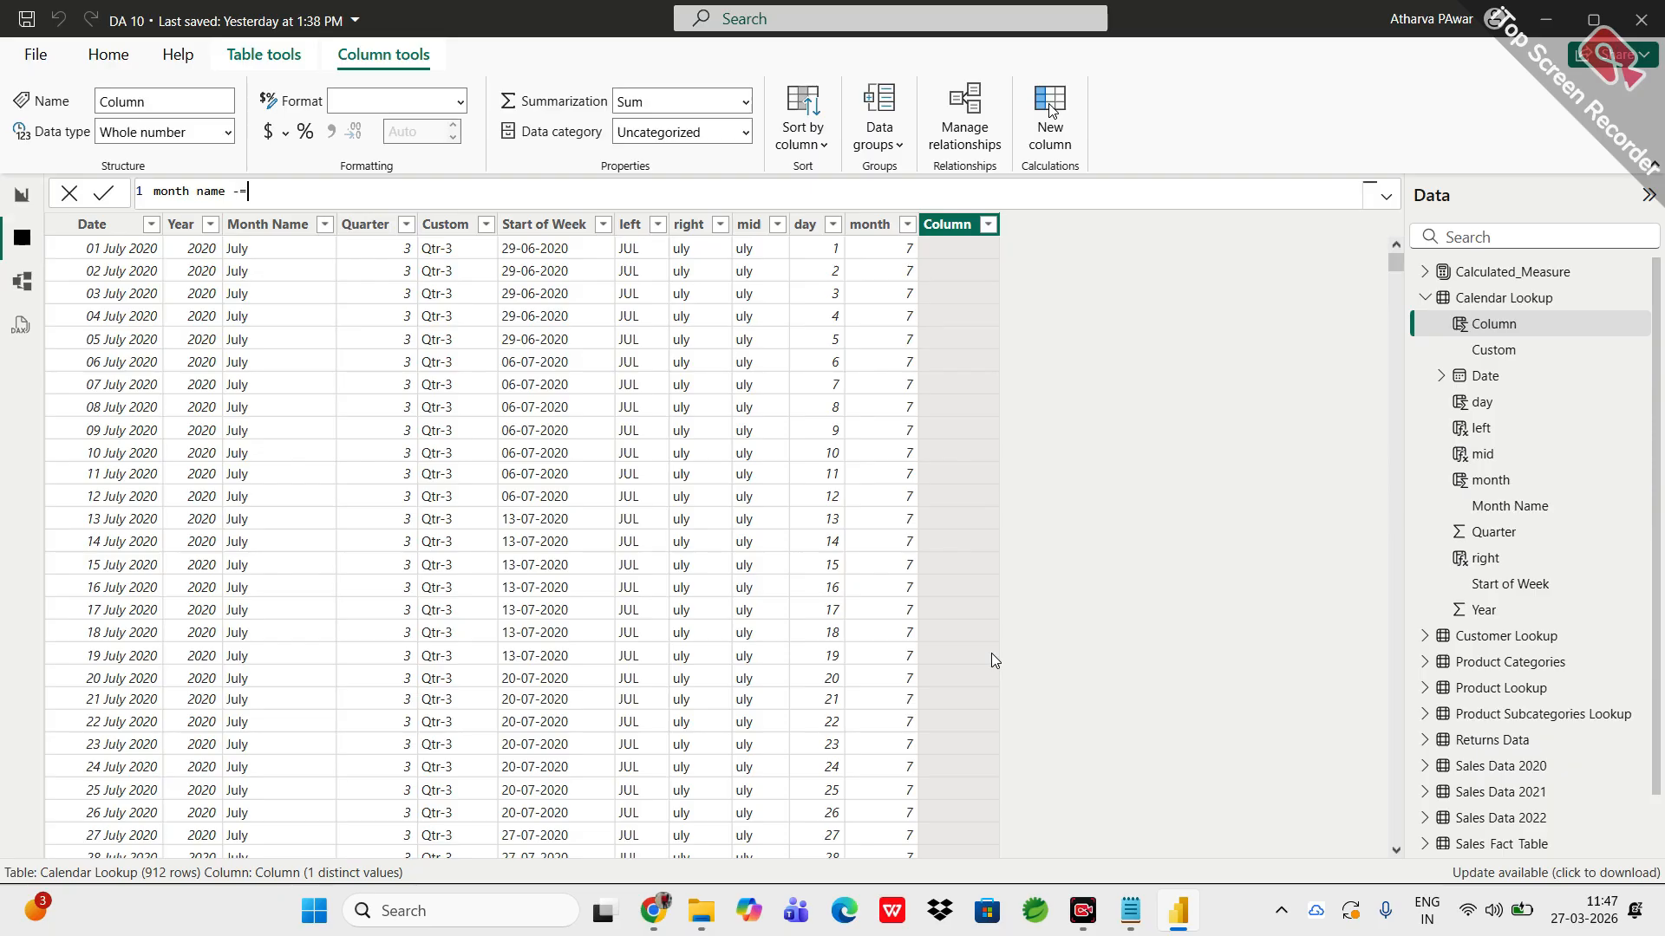
key(BackSpace)
key(BackSpace)
text(= format)
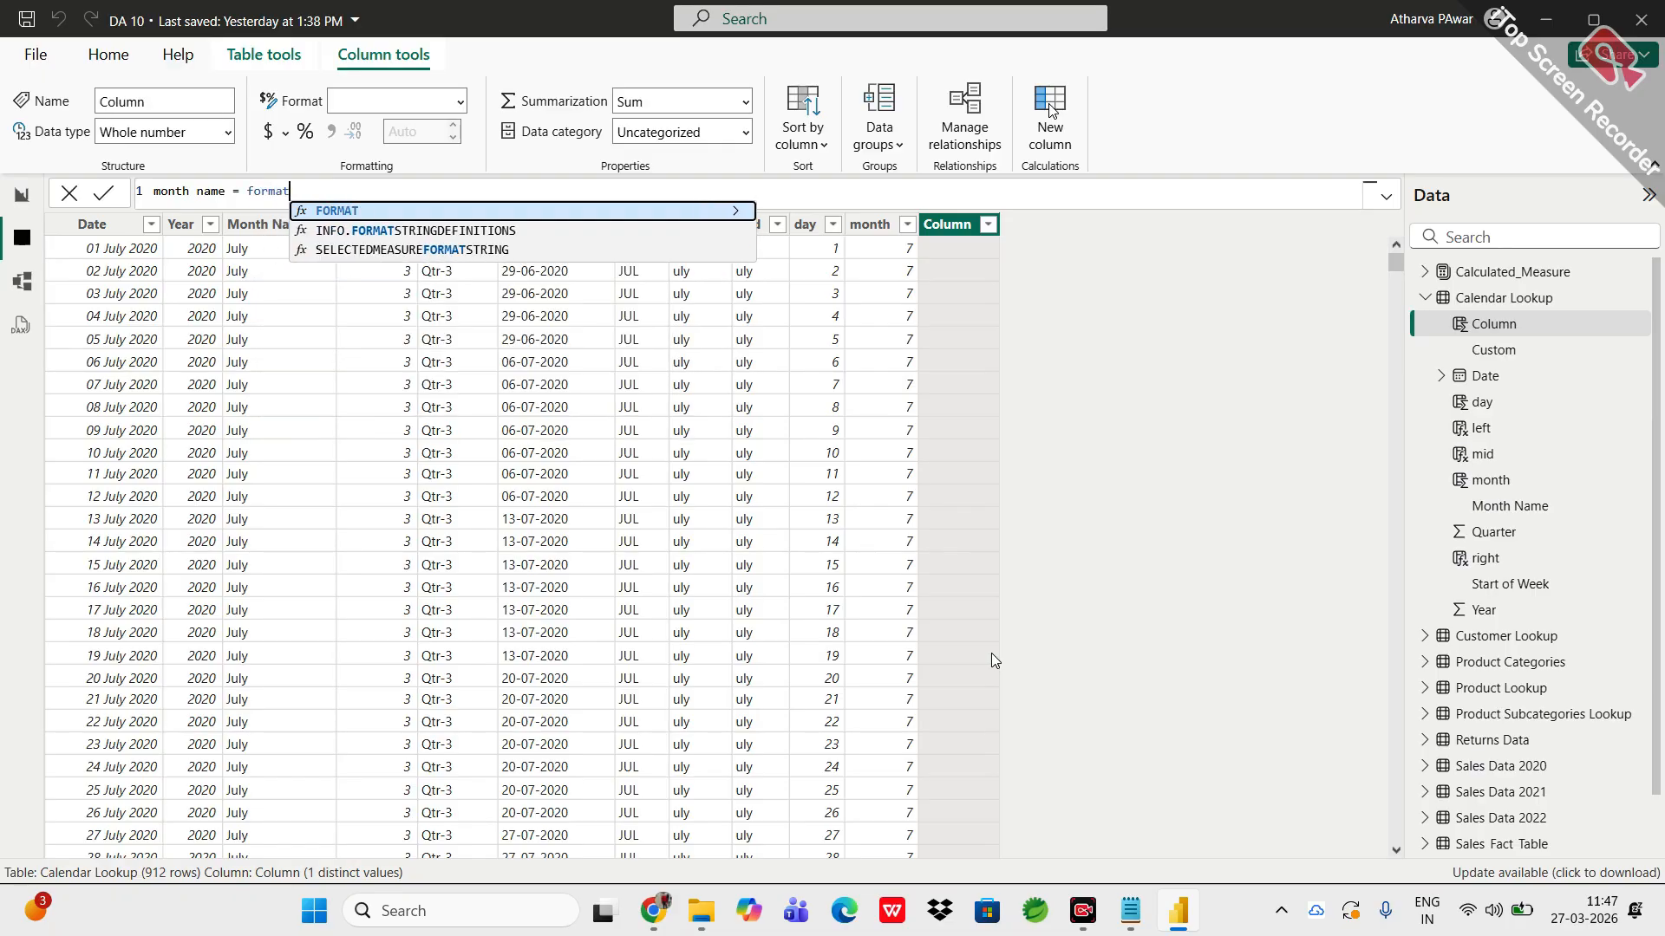
key(Tab)
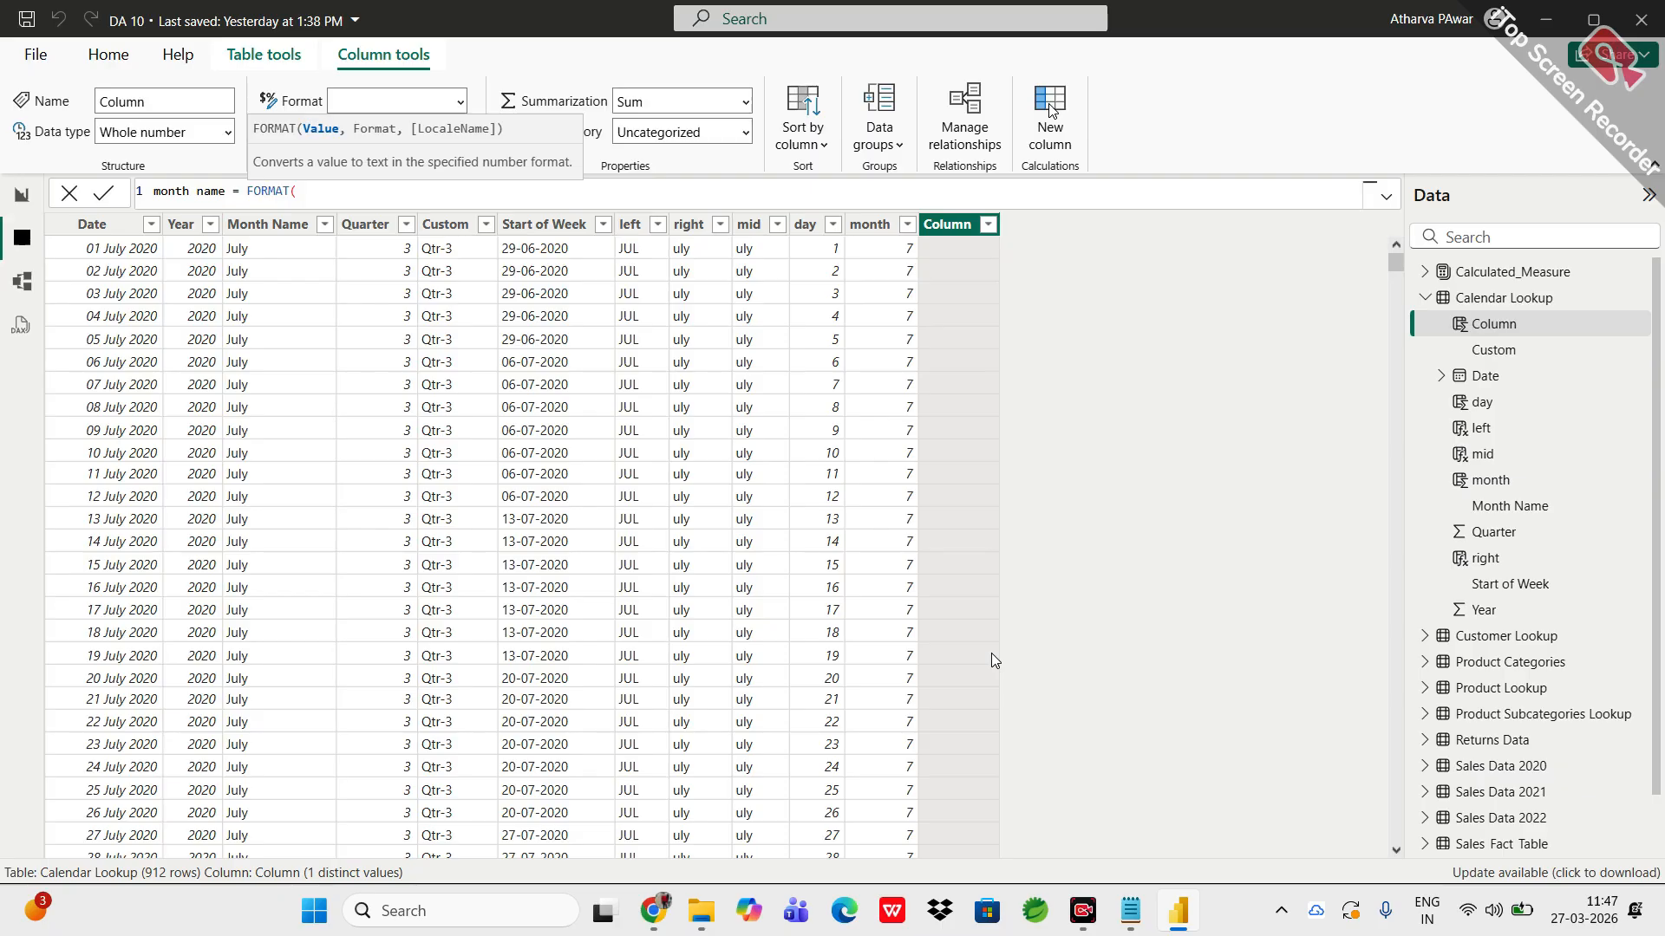
Step: Nest a DATE function as the FORMAT value, with 2020 as year and 'Calendar Lookup'[month] as month
text(date)
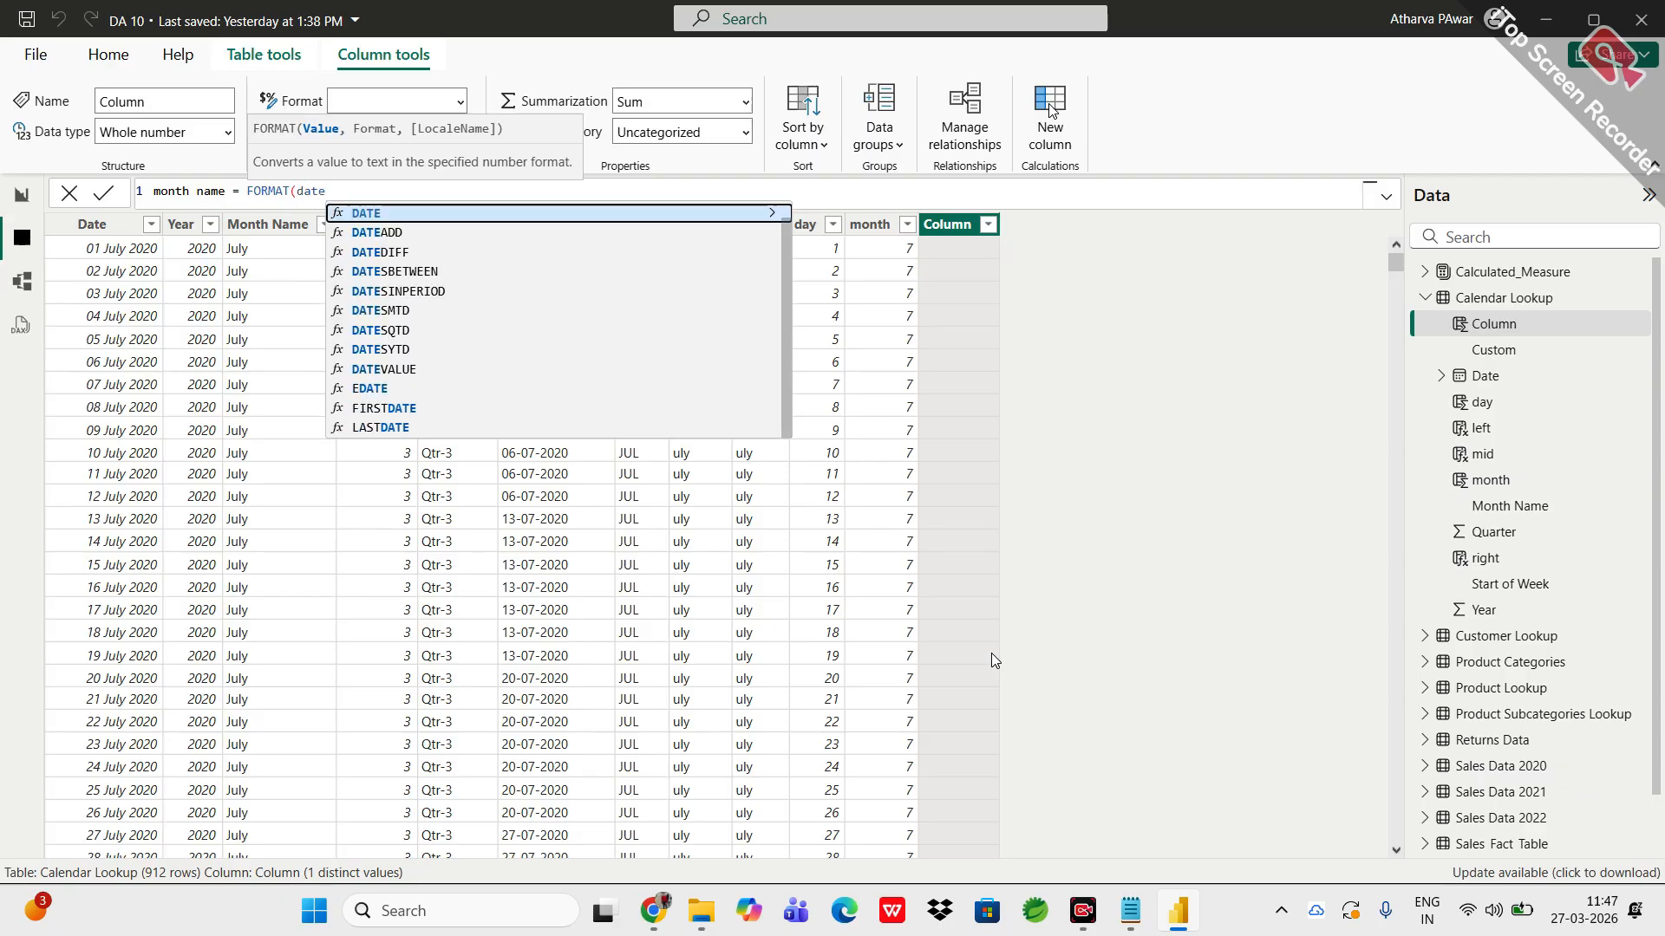
key(Tab)
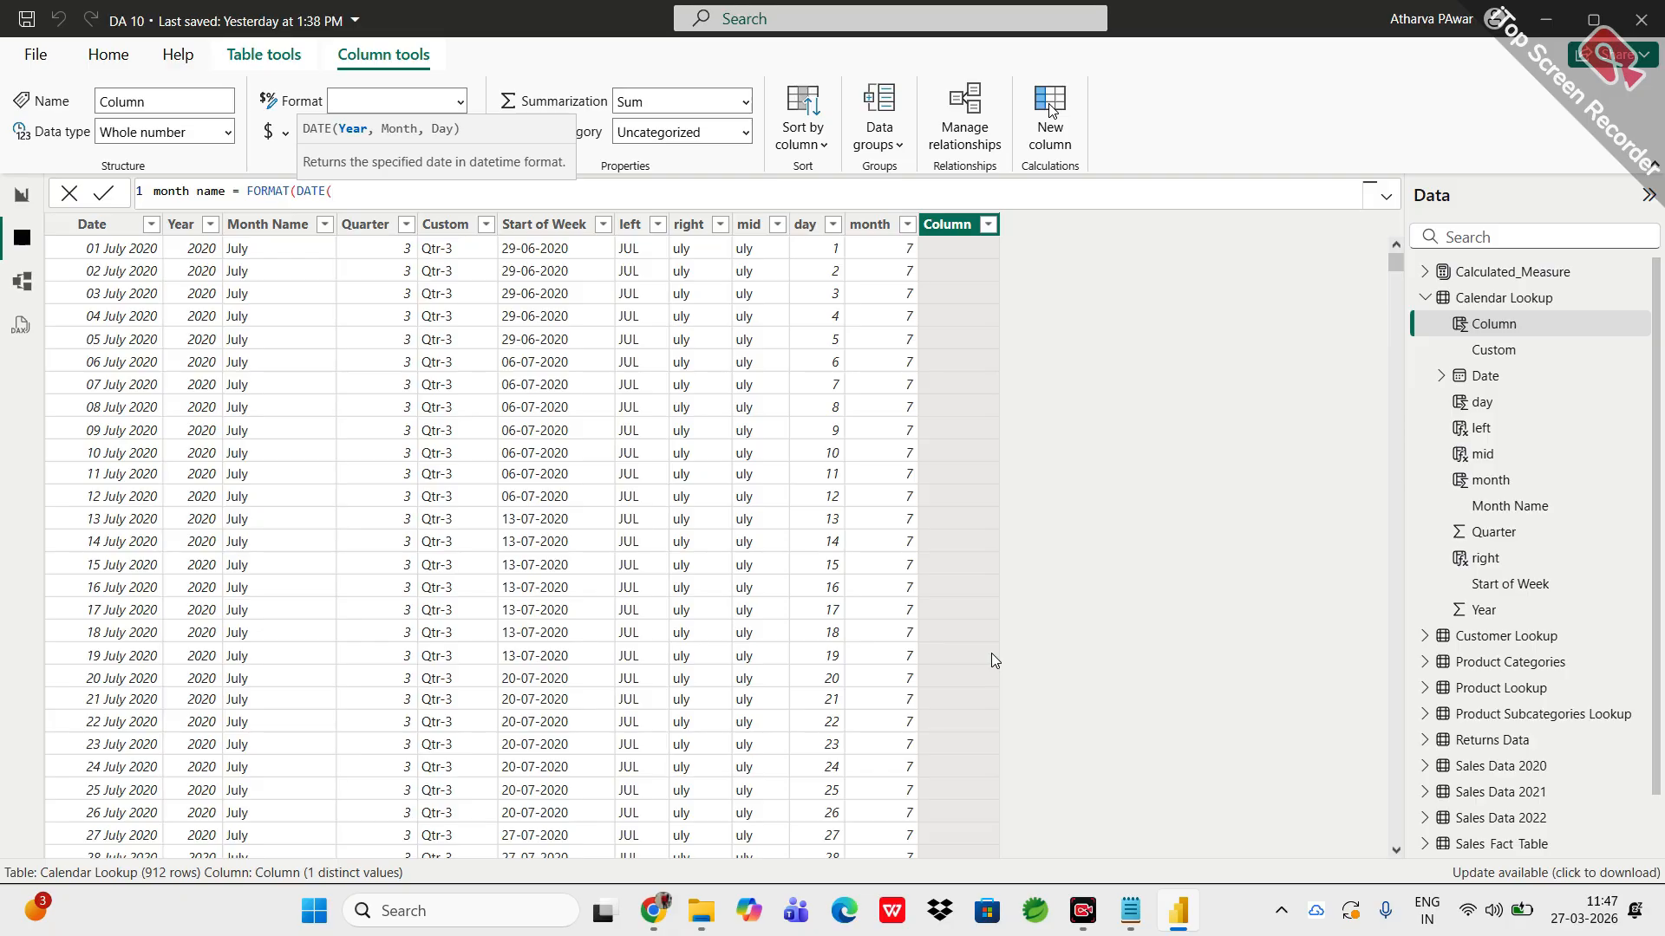
text(2020)
text(cale)
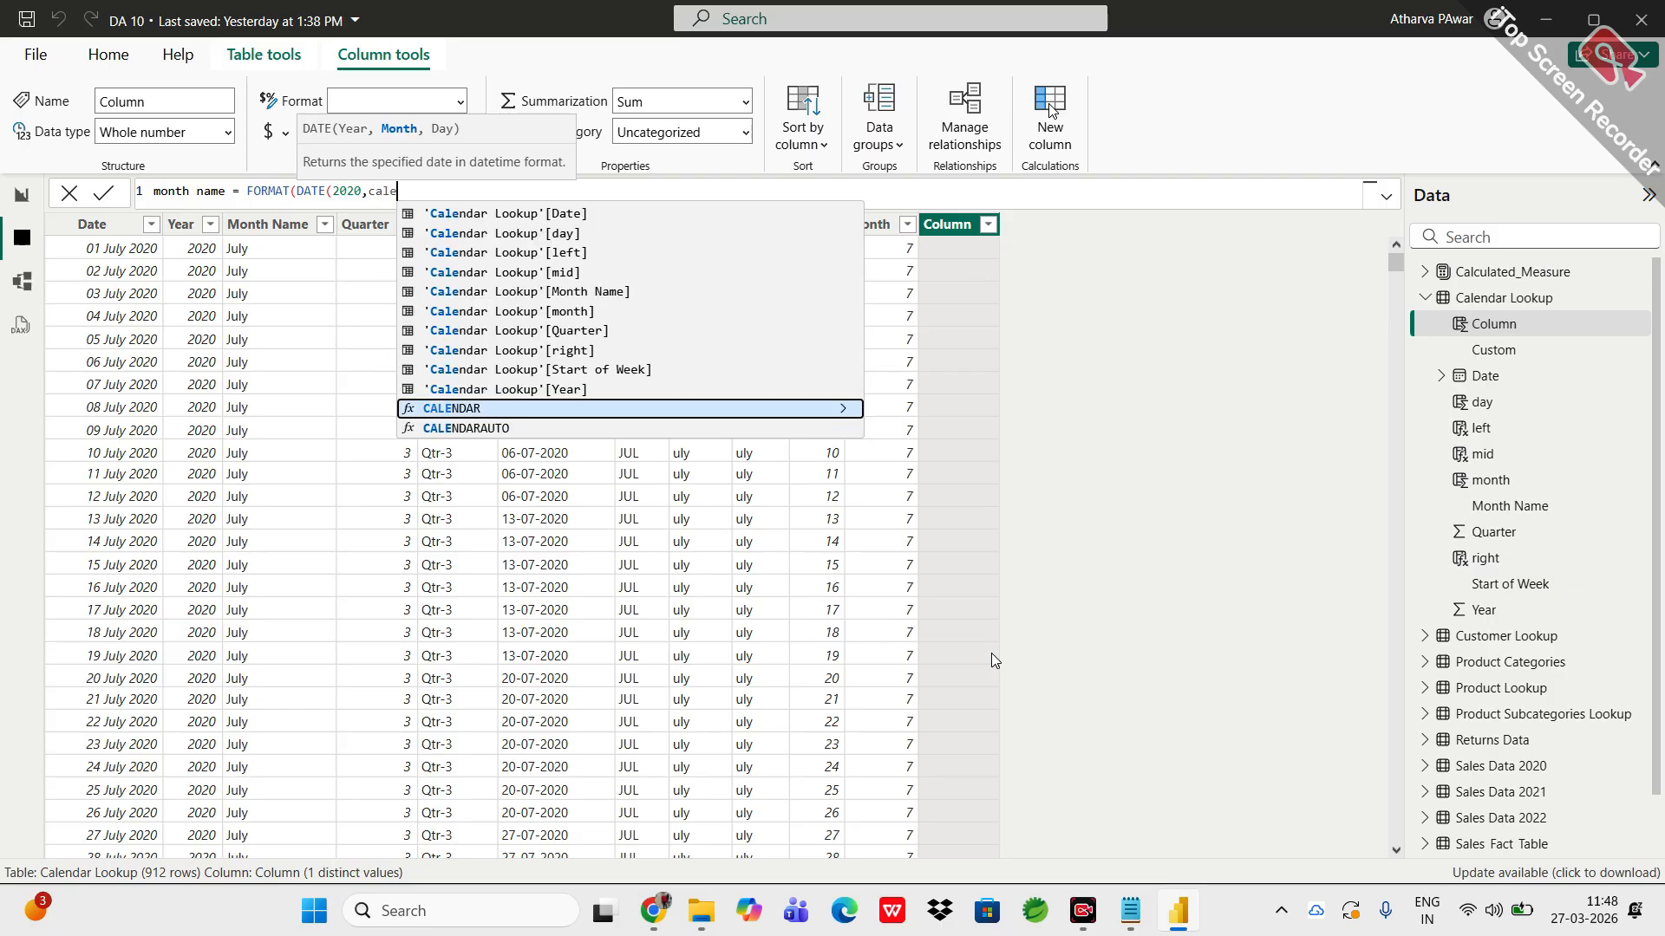
key(Up)
key(Up)
key(Up)
key(Up)
key(Up)
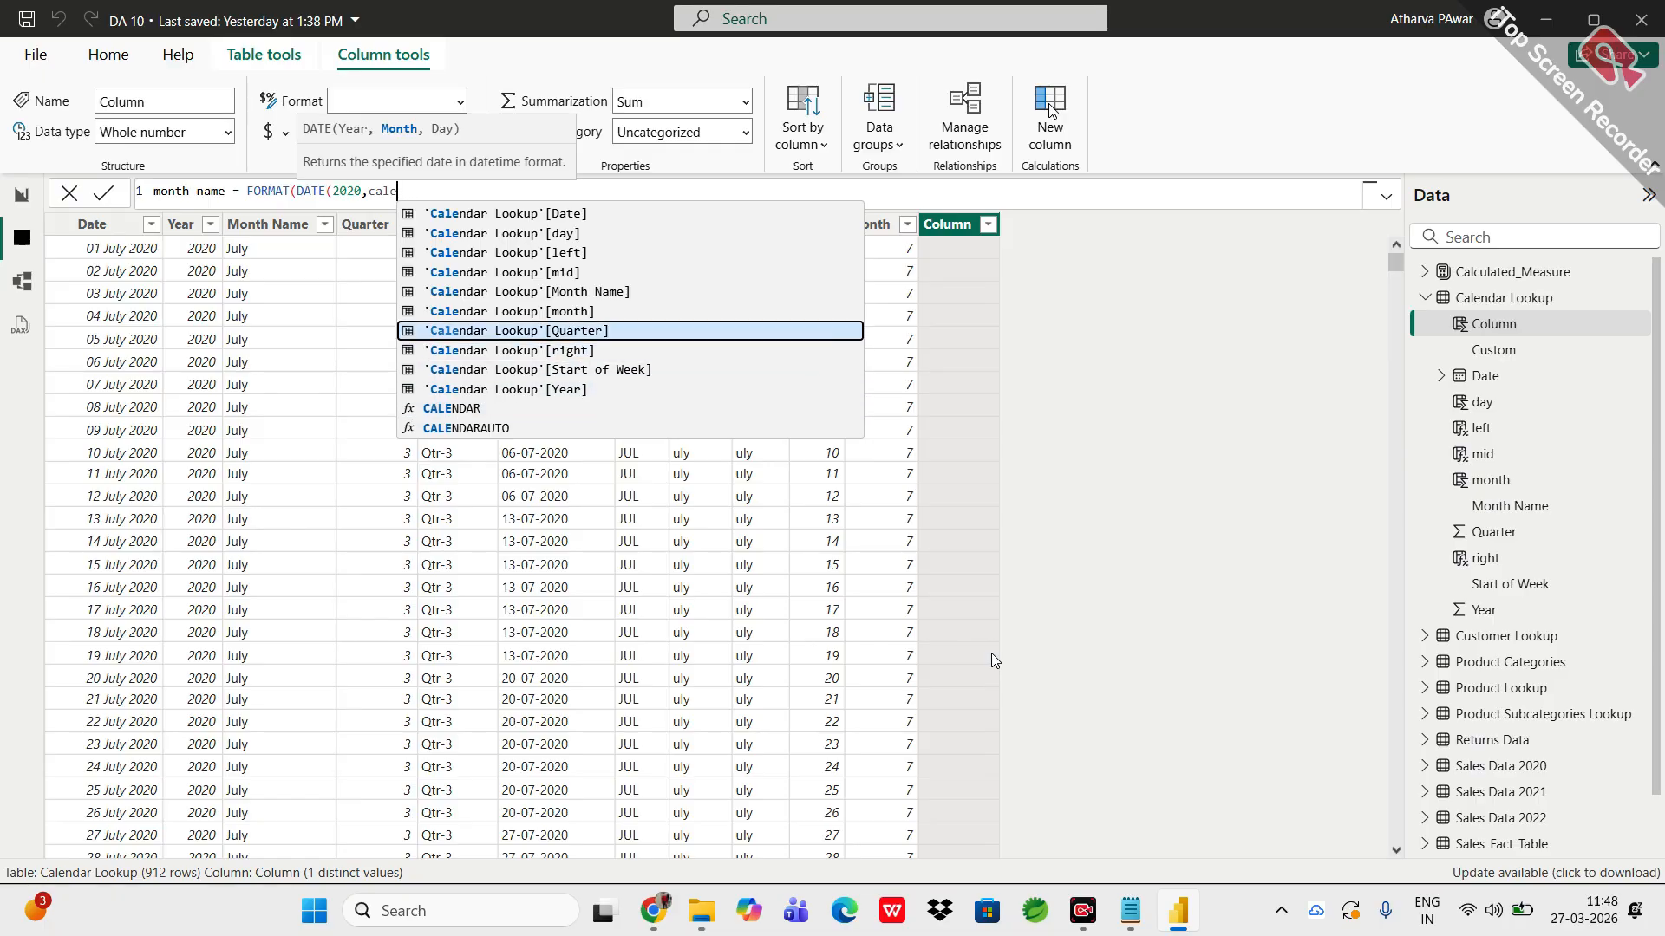
key(Tab)
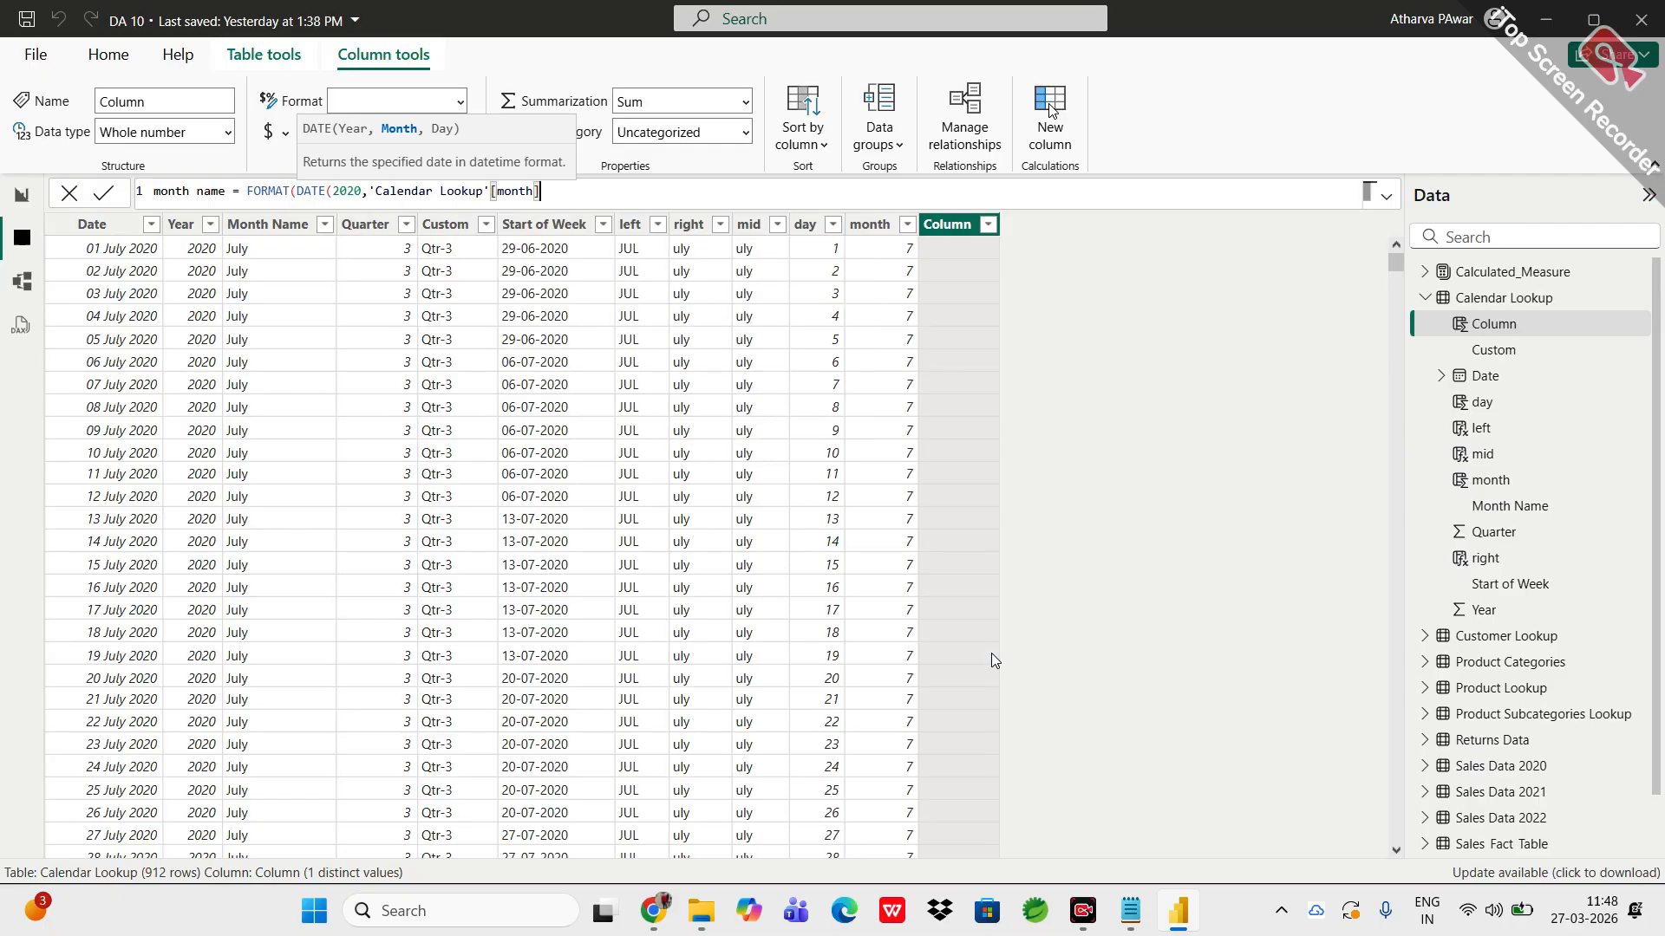
Step: Finish the formula with 1 as the DATE day and "MMMM" as the text format, and try to commit it
text(,1),)
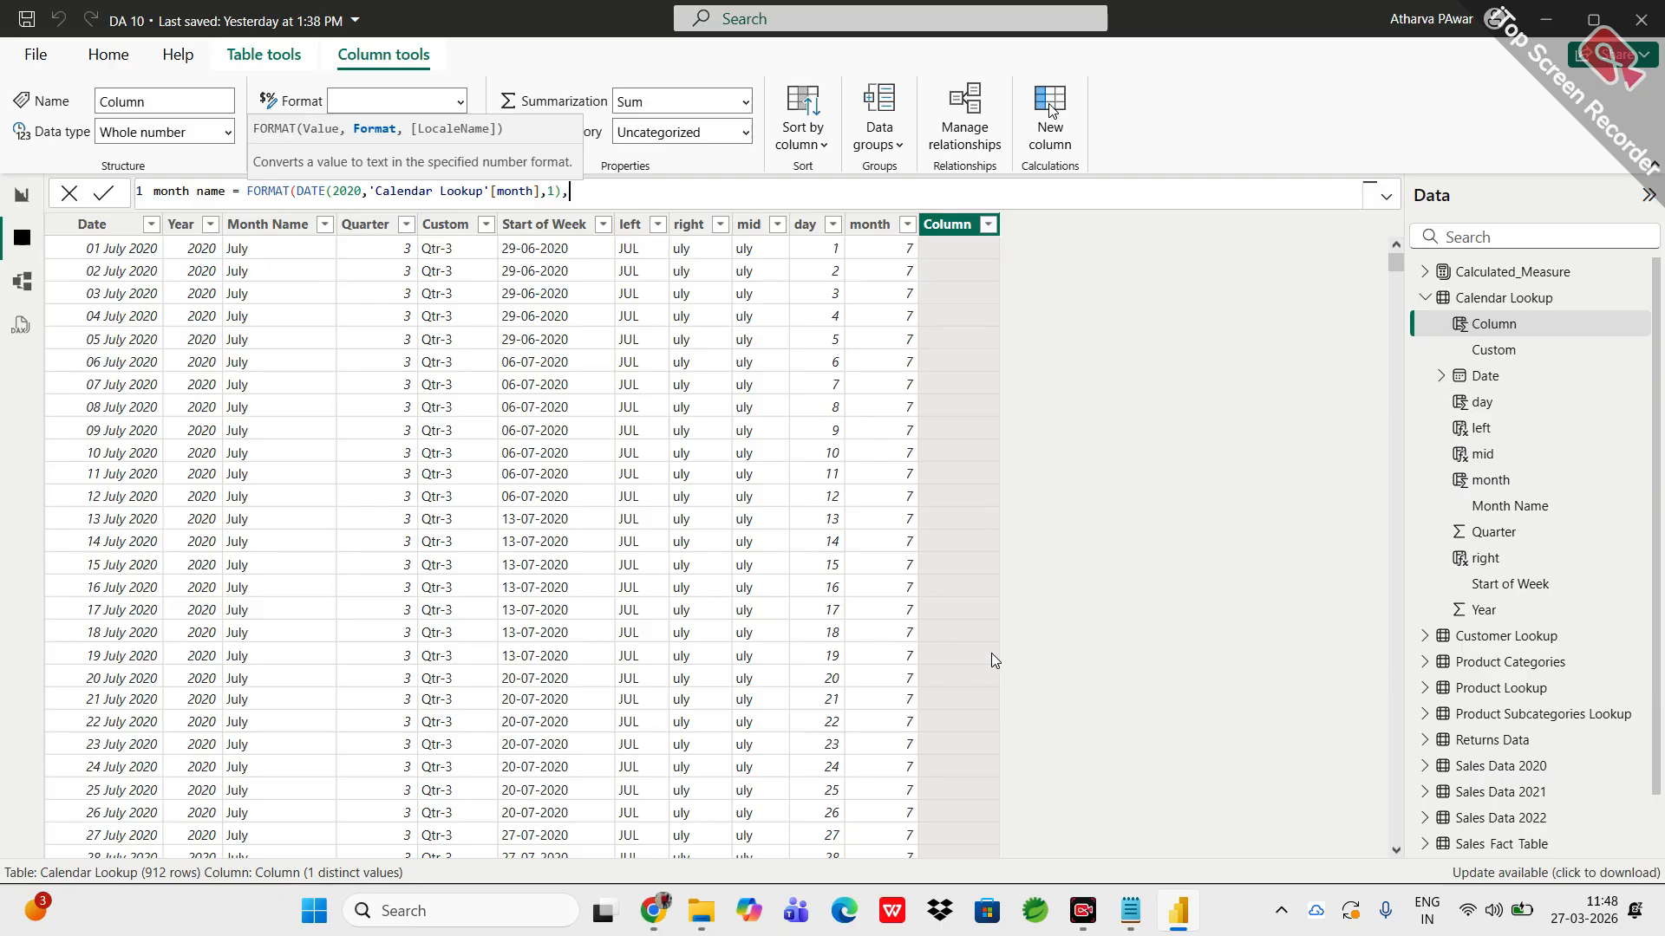
text("")
text(MMMM)
text())
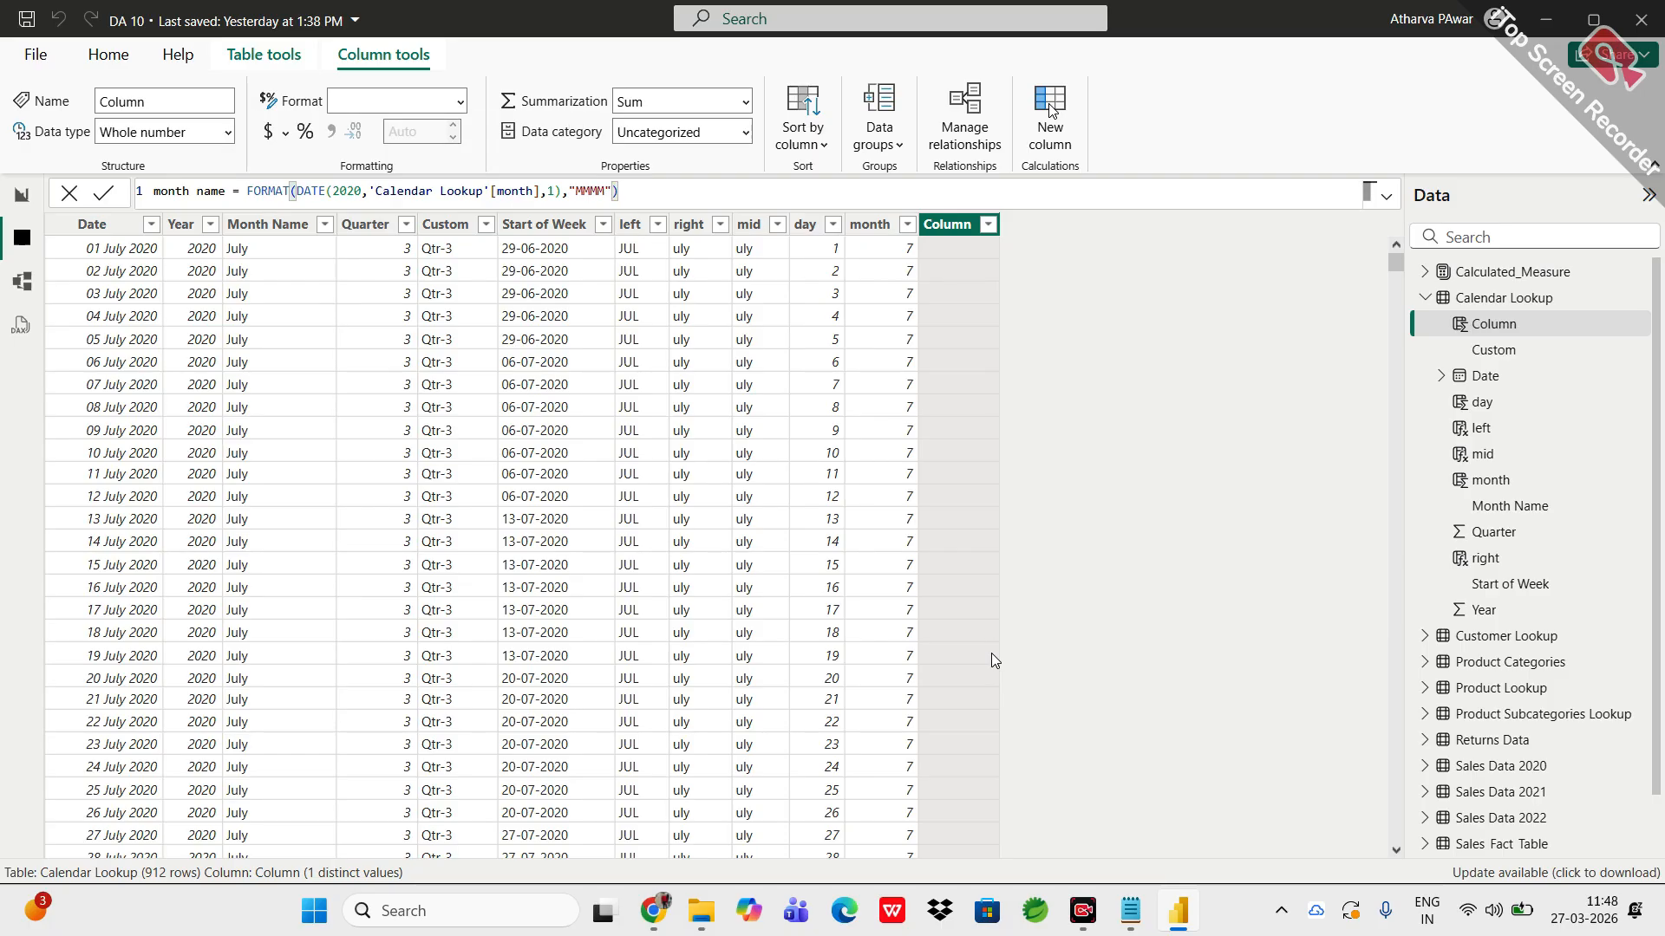
key(Return)
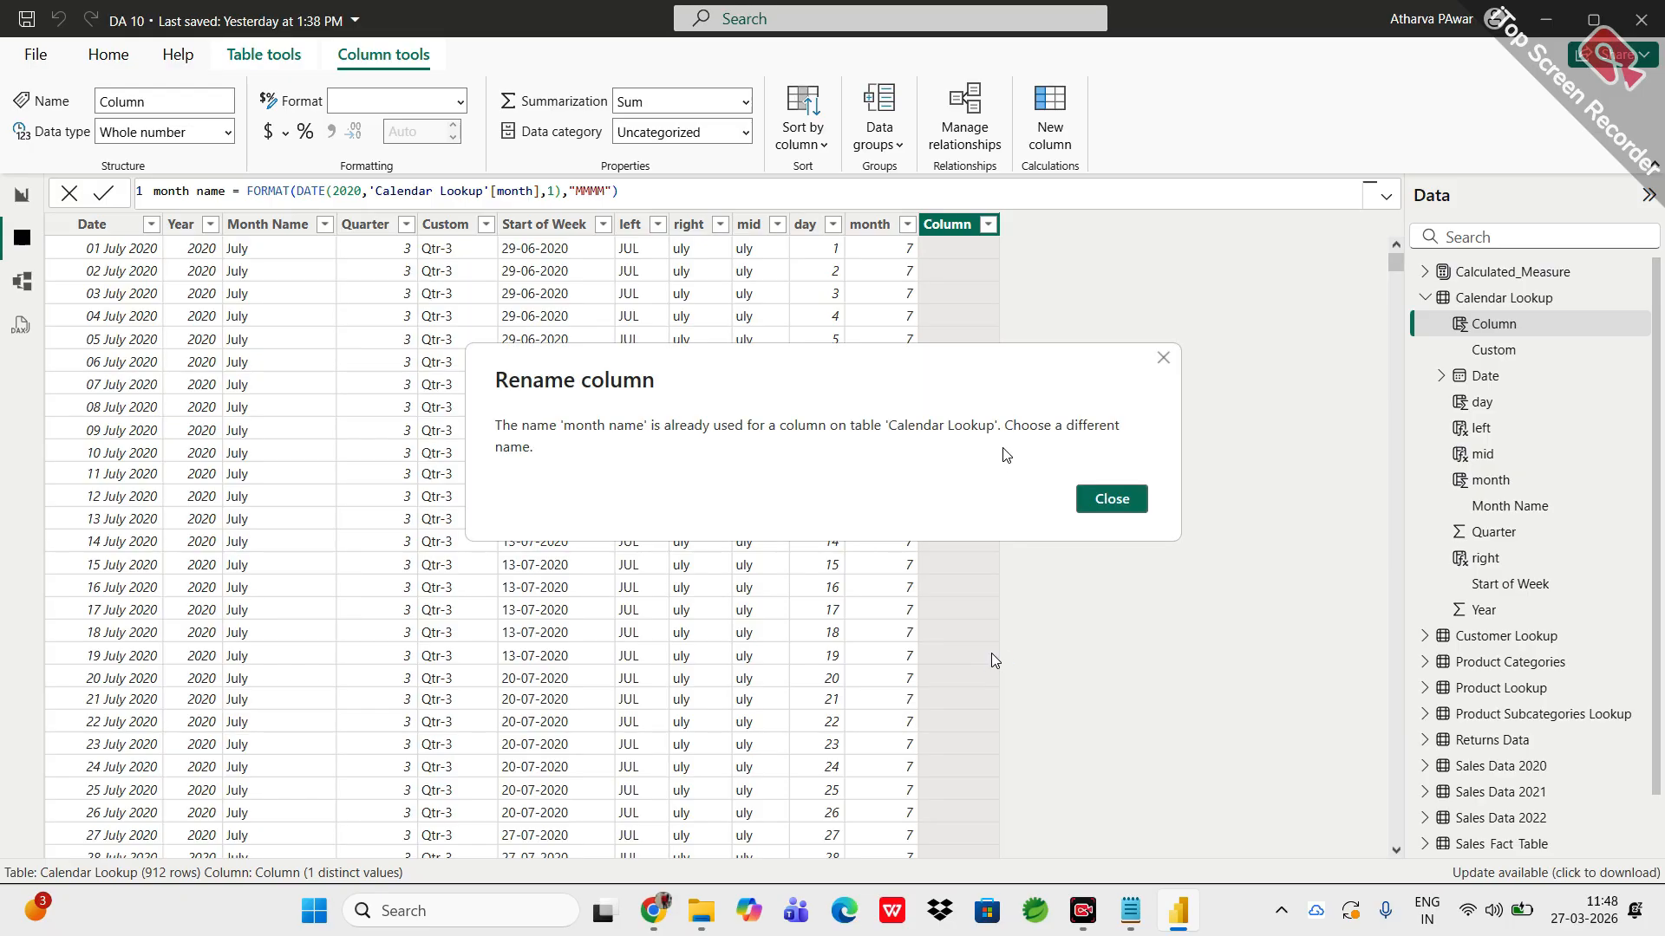
Step: Dismiss the rename dialog, change the column name in the formula to month namee, and commit it
click(1106, 506)
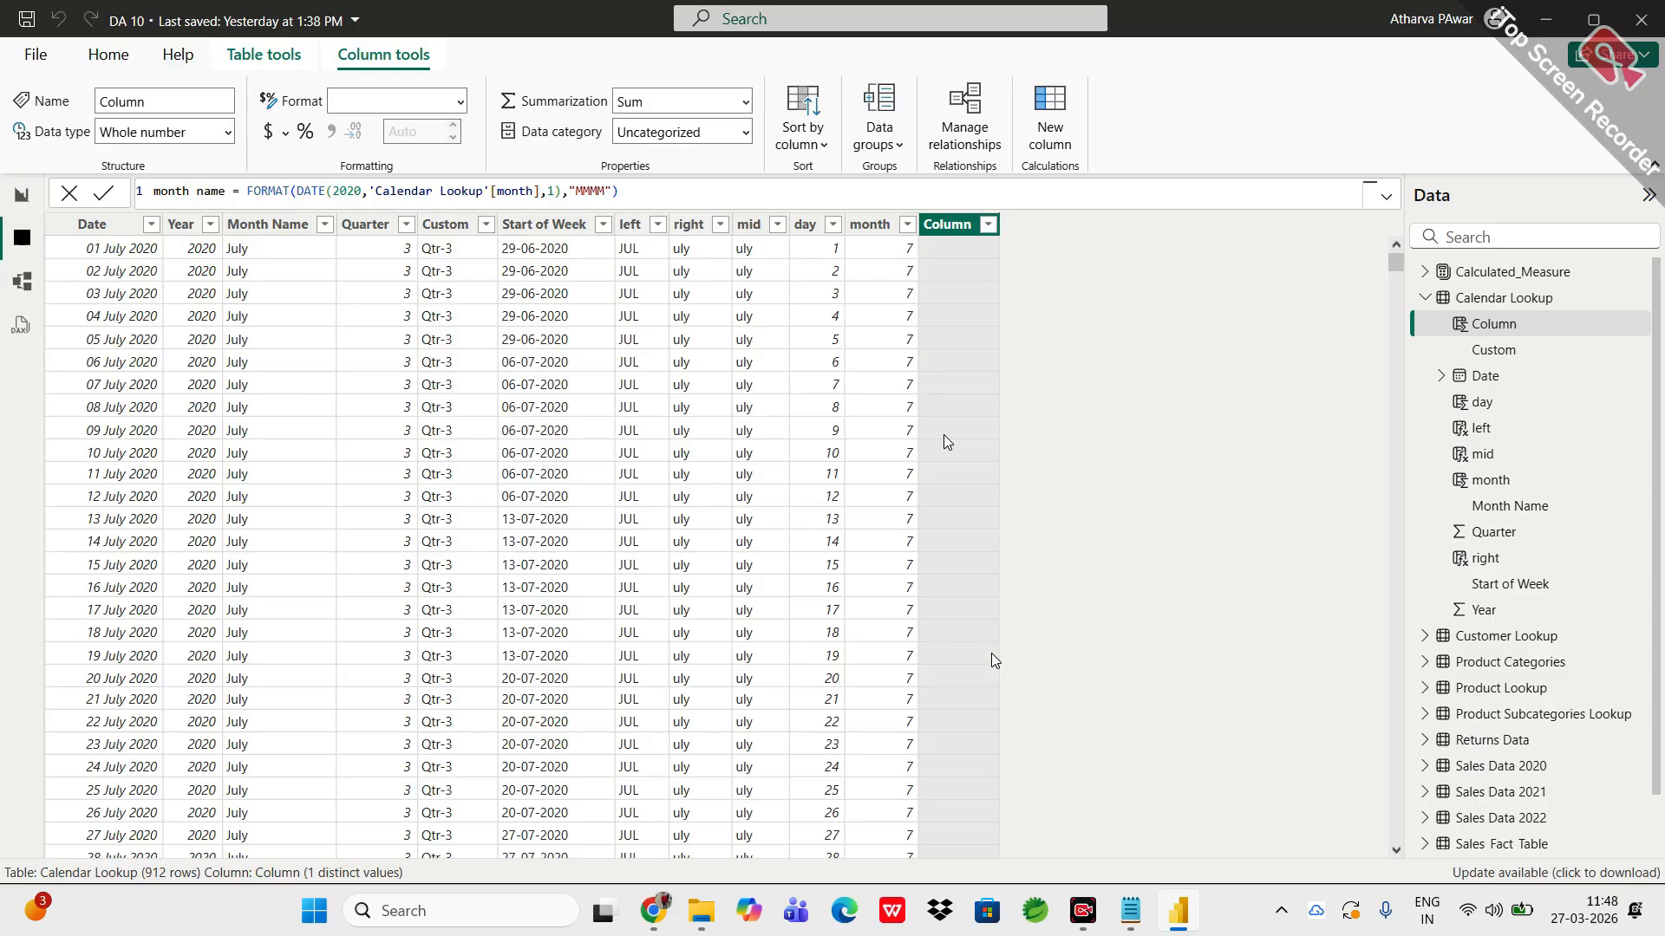
double_click(227, 192)
text(e)
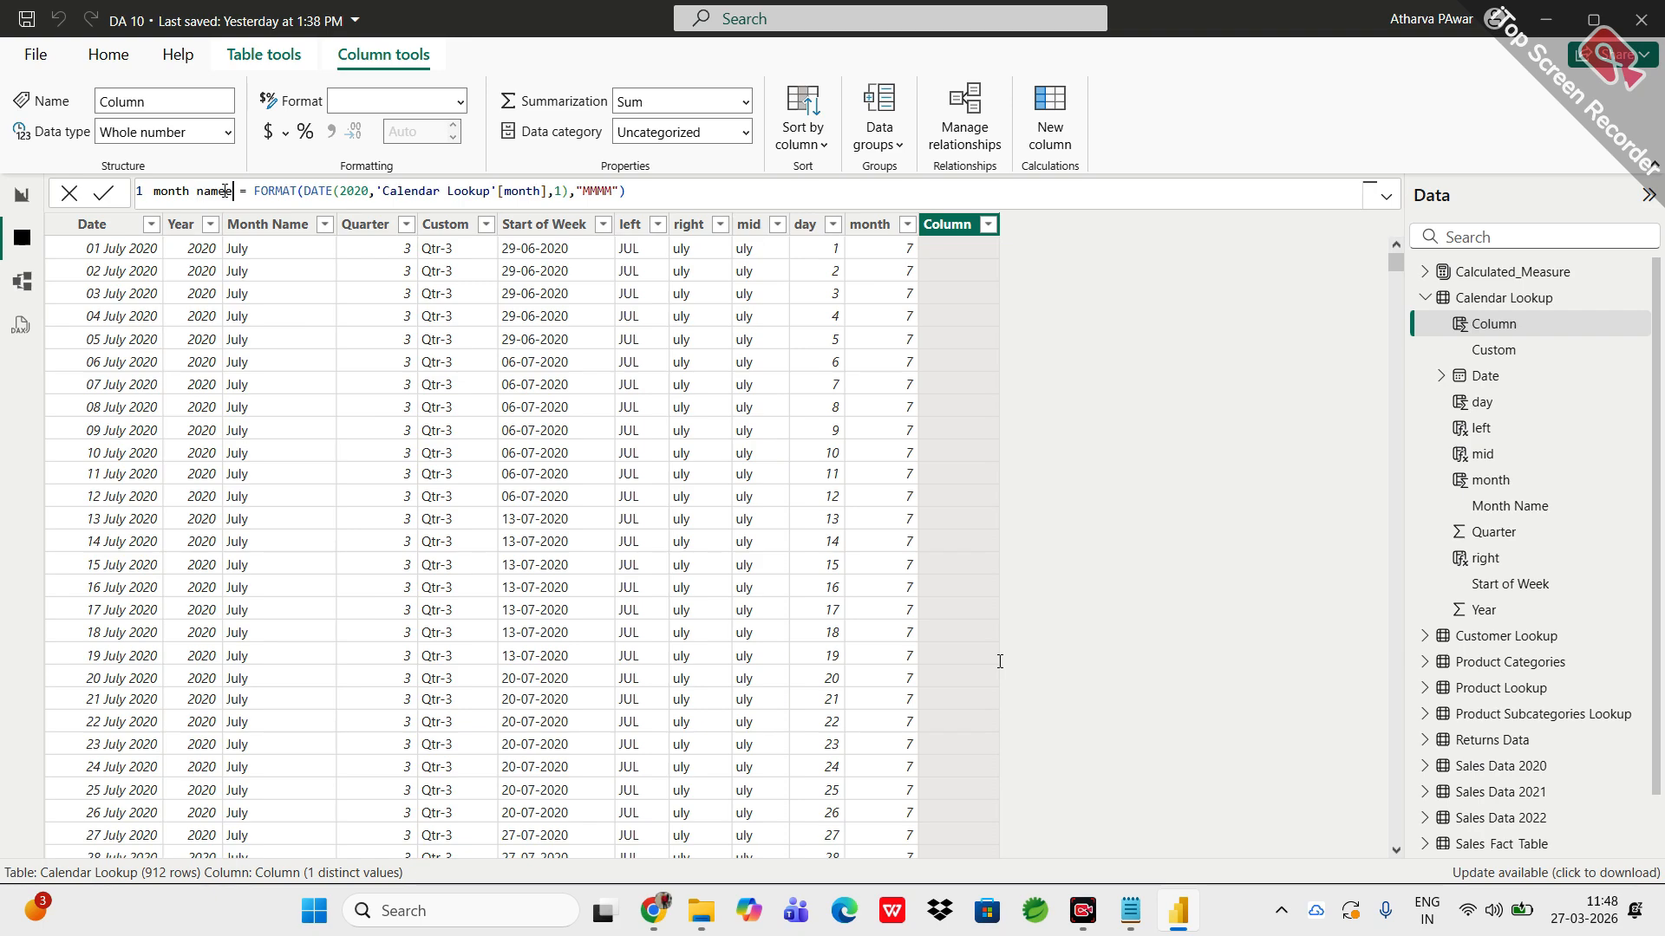
click(660, 198)
key(Return)
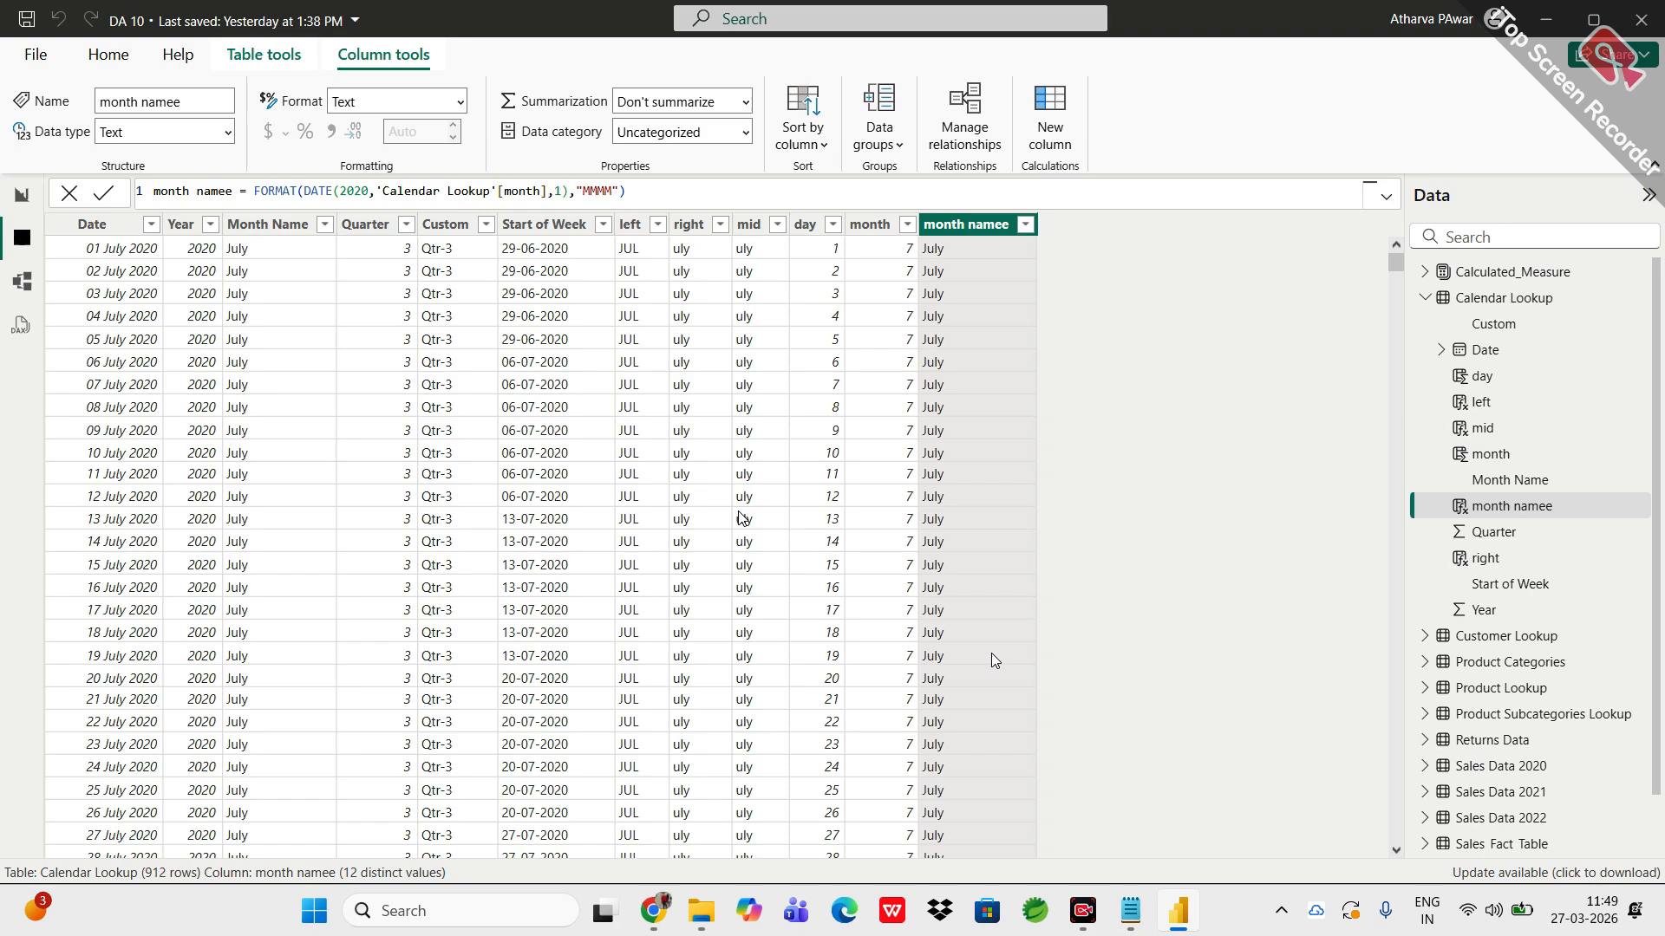
Step: Examine the month namee values against the month numbers and dates across the Calendar Lookup rows
scroll(743, 517, down, 4)
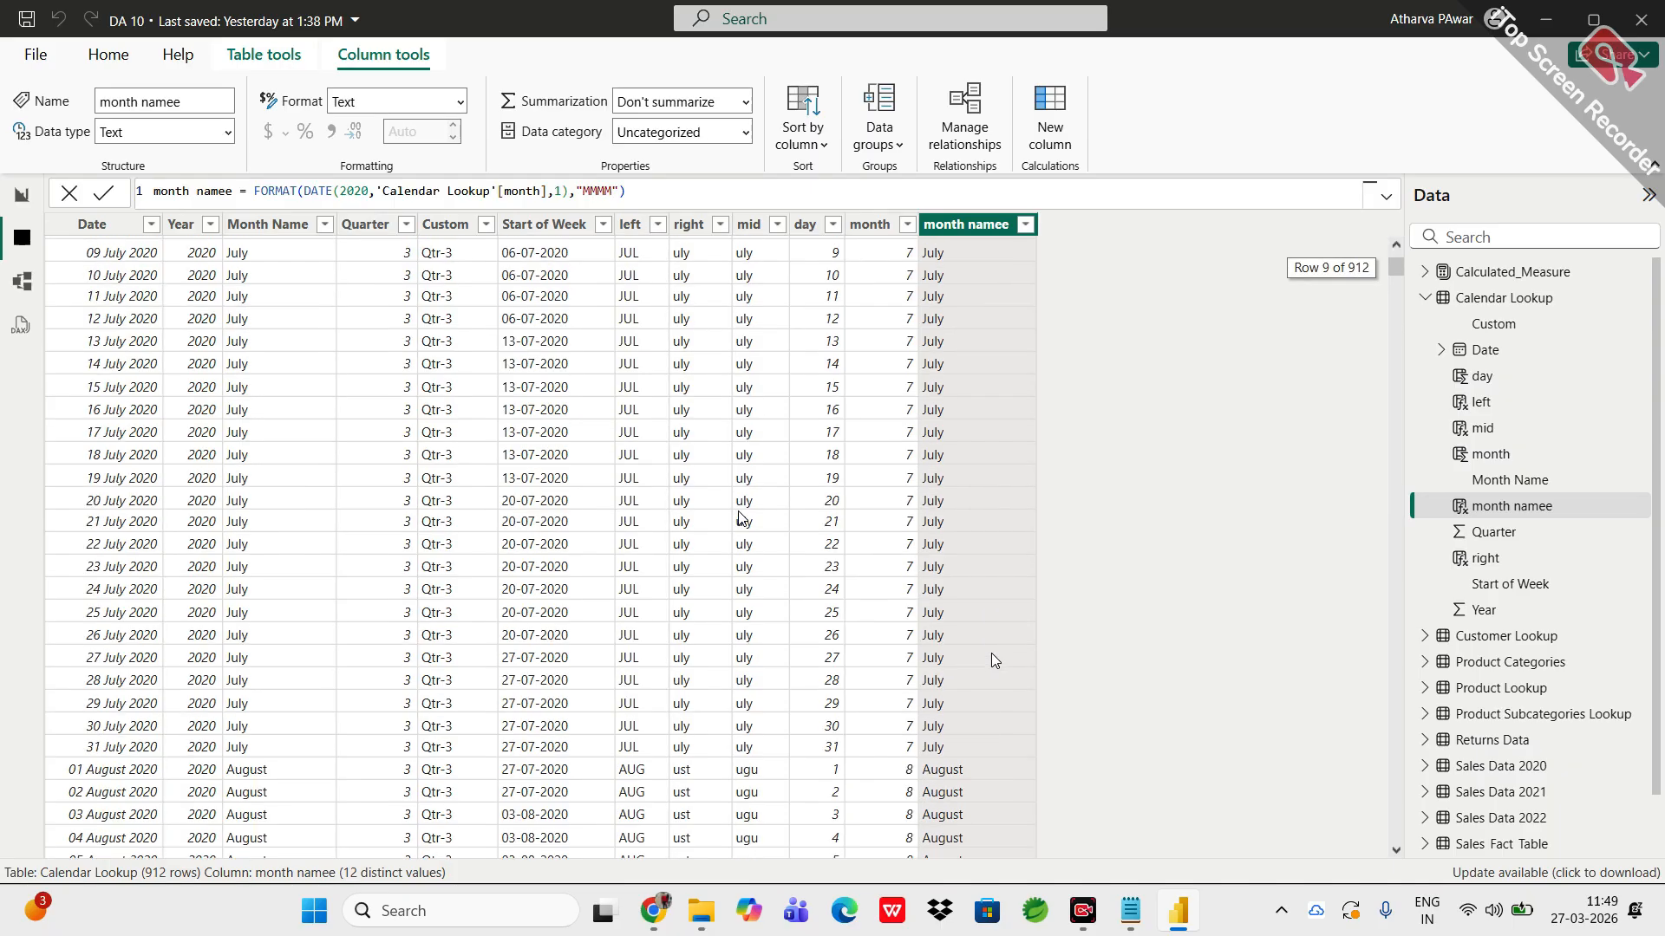
scroll(995, 661, down, 16)
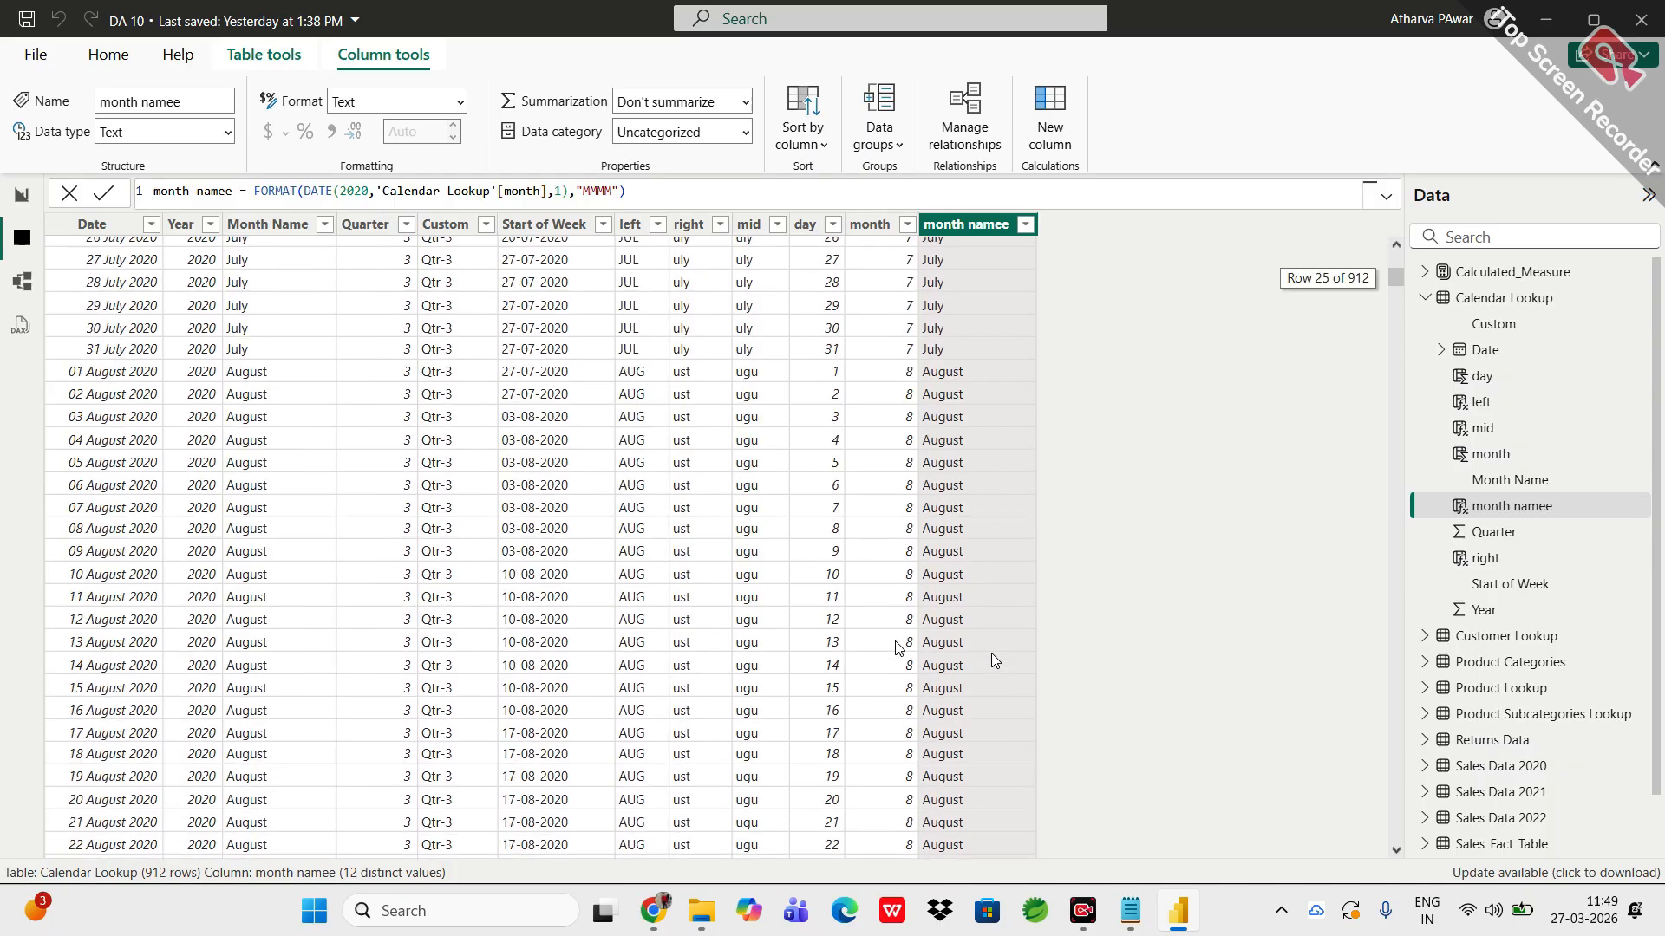
scroll(994, 660, down, 5)
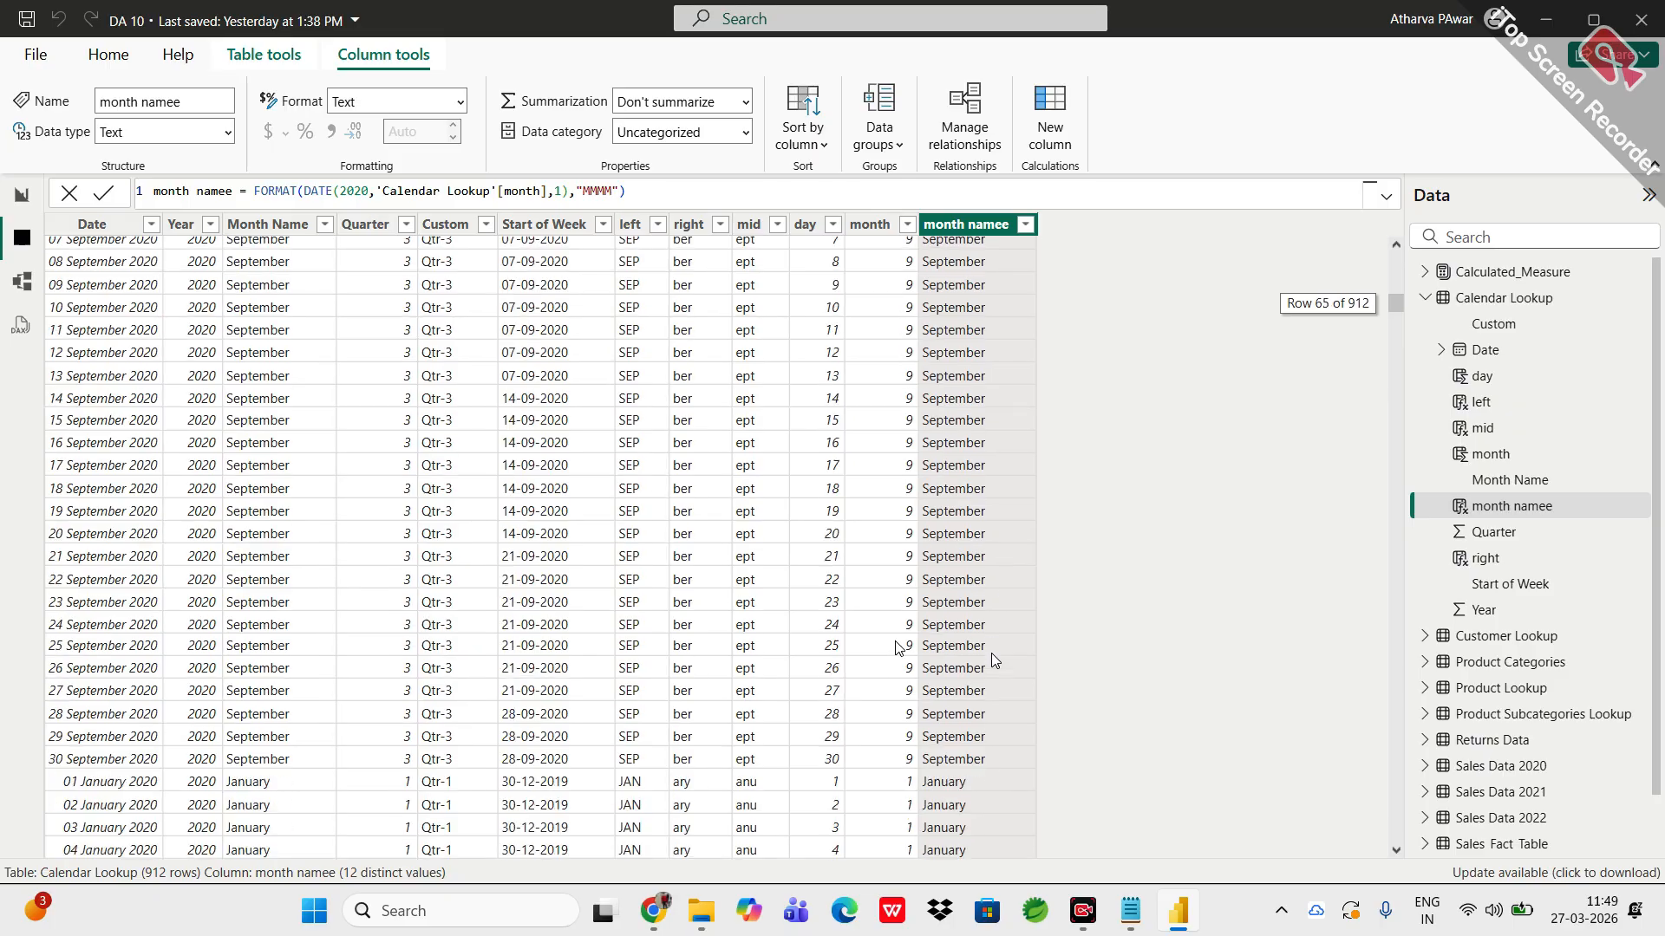
scroll(898, 648, down, 2)
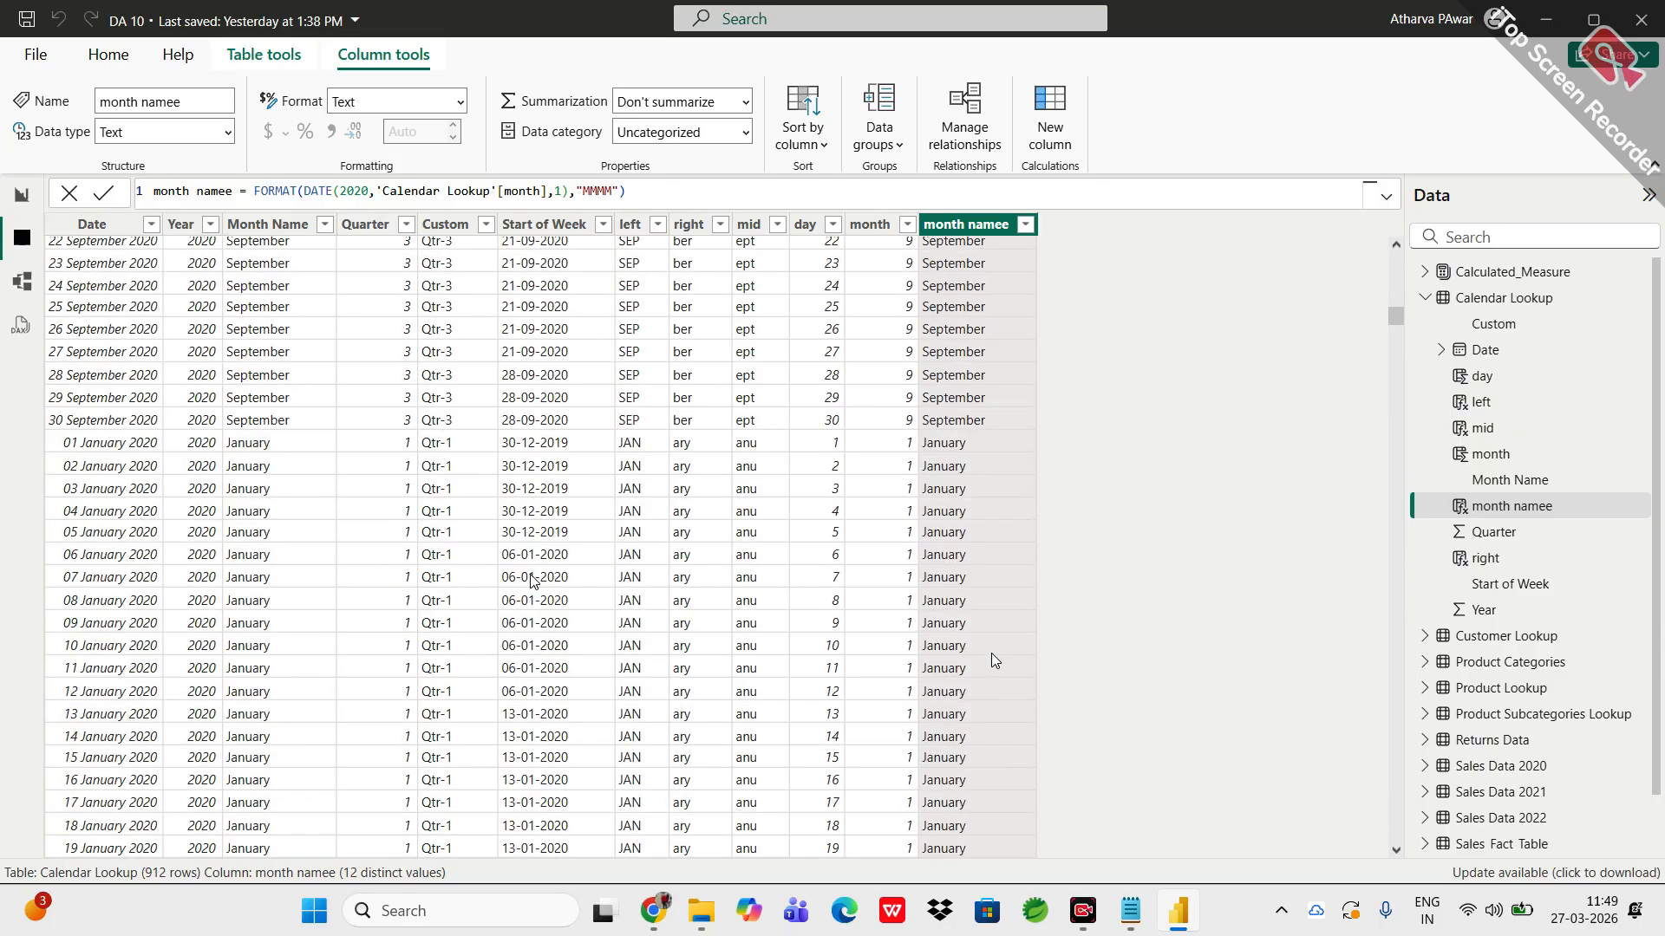
scroll(995, 661, down, 4)
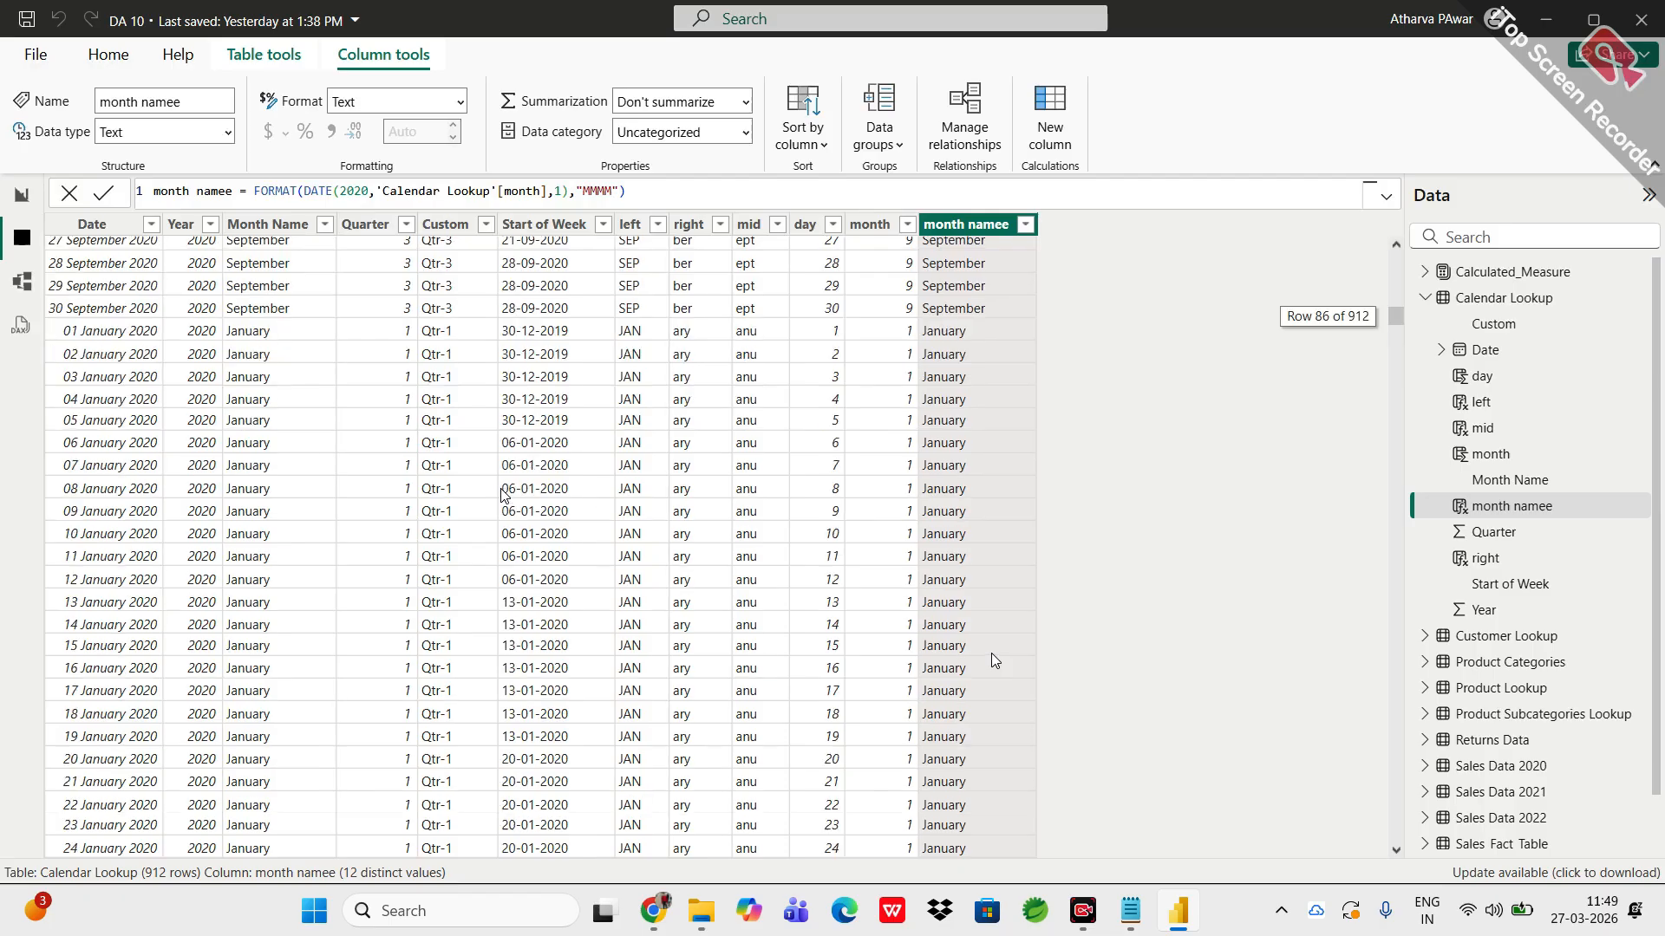
scroll(994, 661, up, 20)
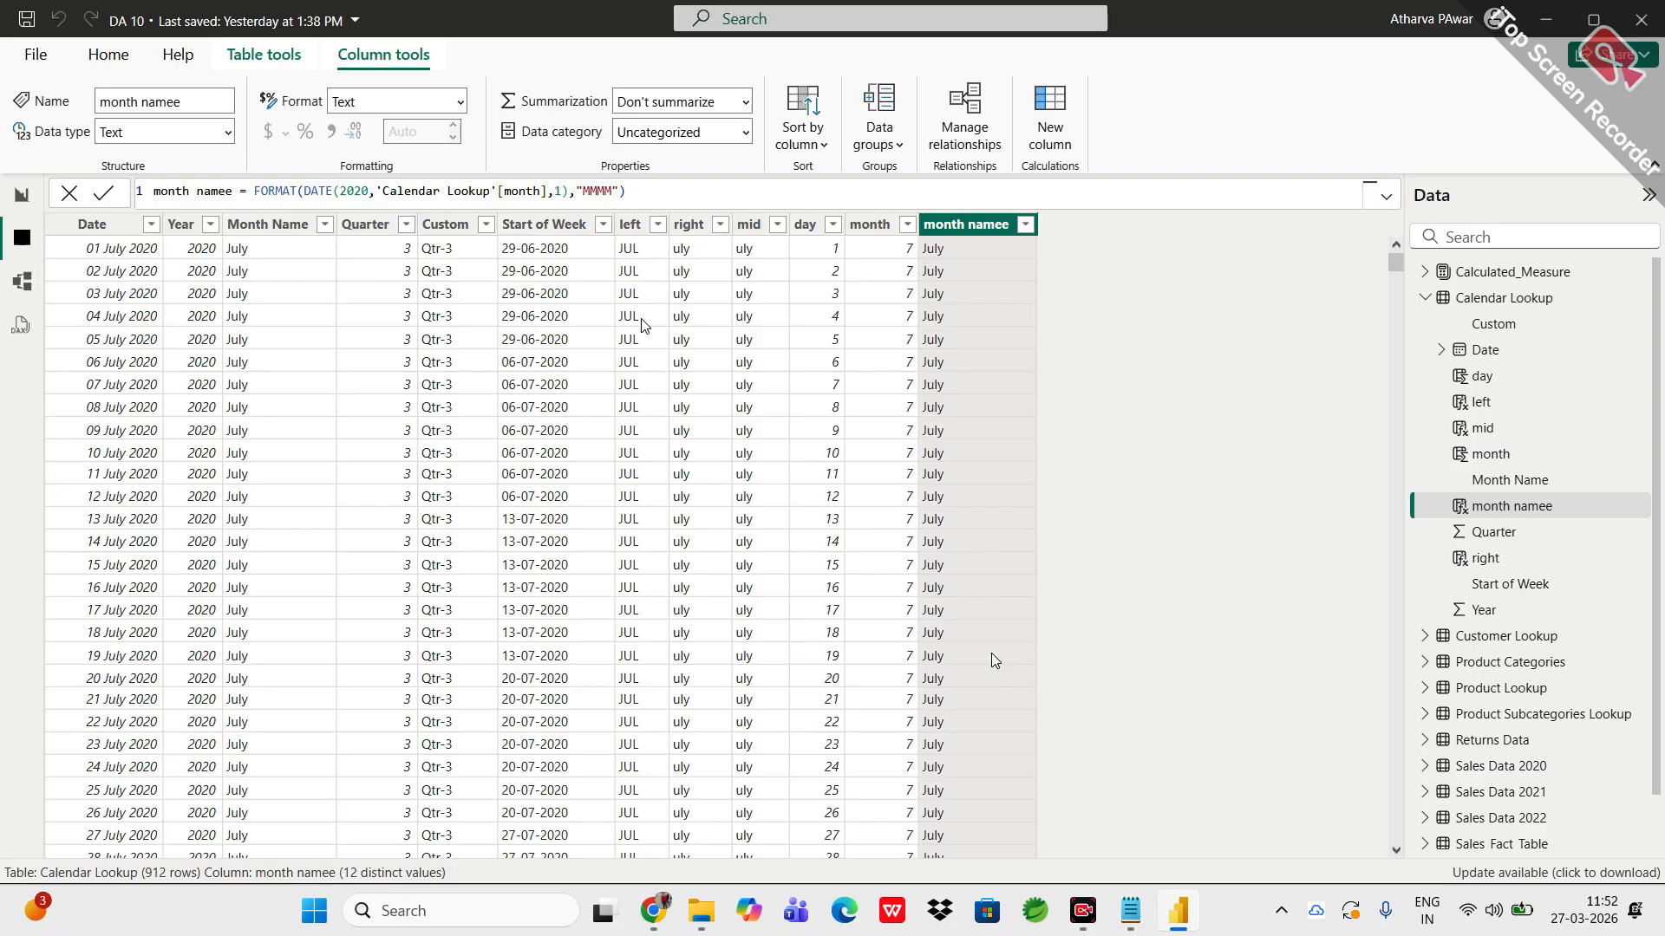
Step: Add a calculated column named wekday to Calendar Lookup, using WEEKDAY with 'Calendar Lookup'[Date] as its date
click(1050, 114)
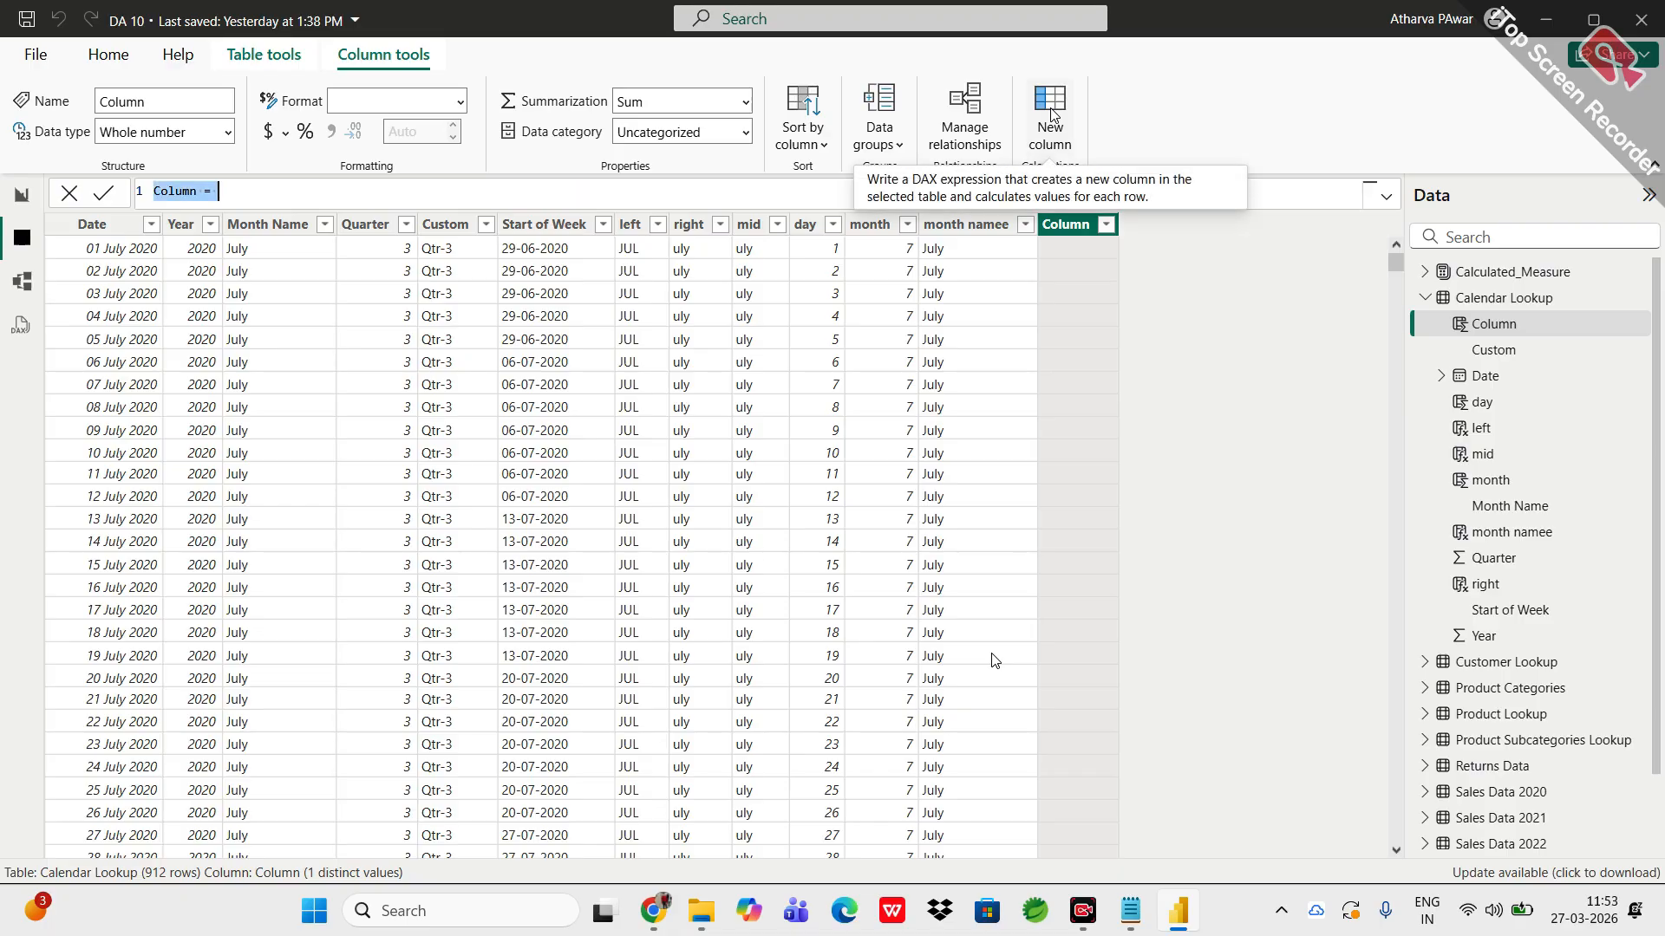
key(BackSpace)
text(we)
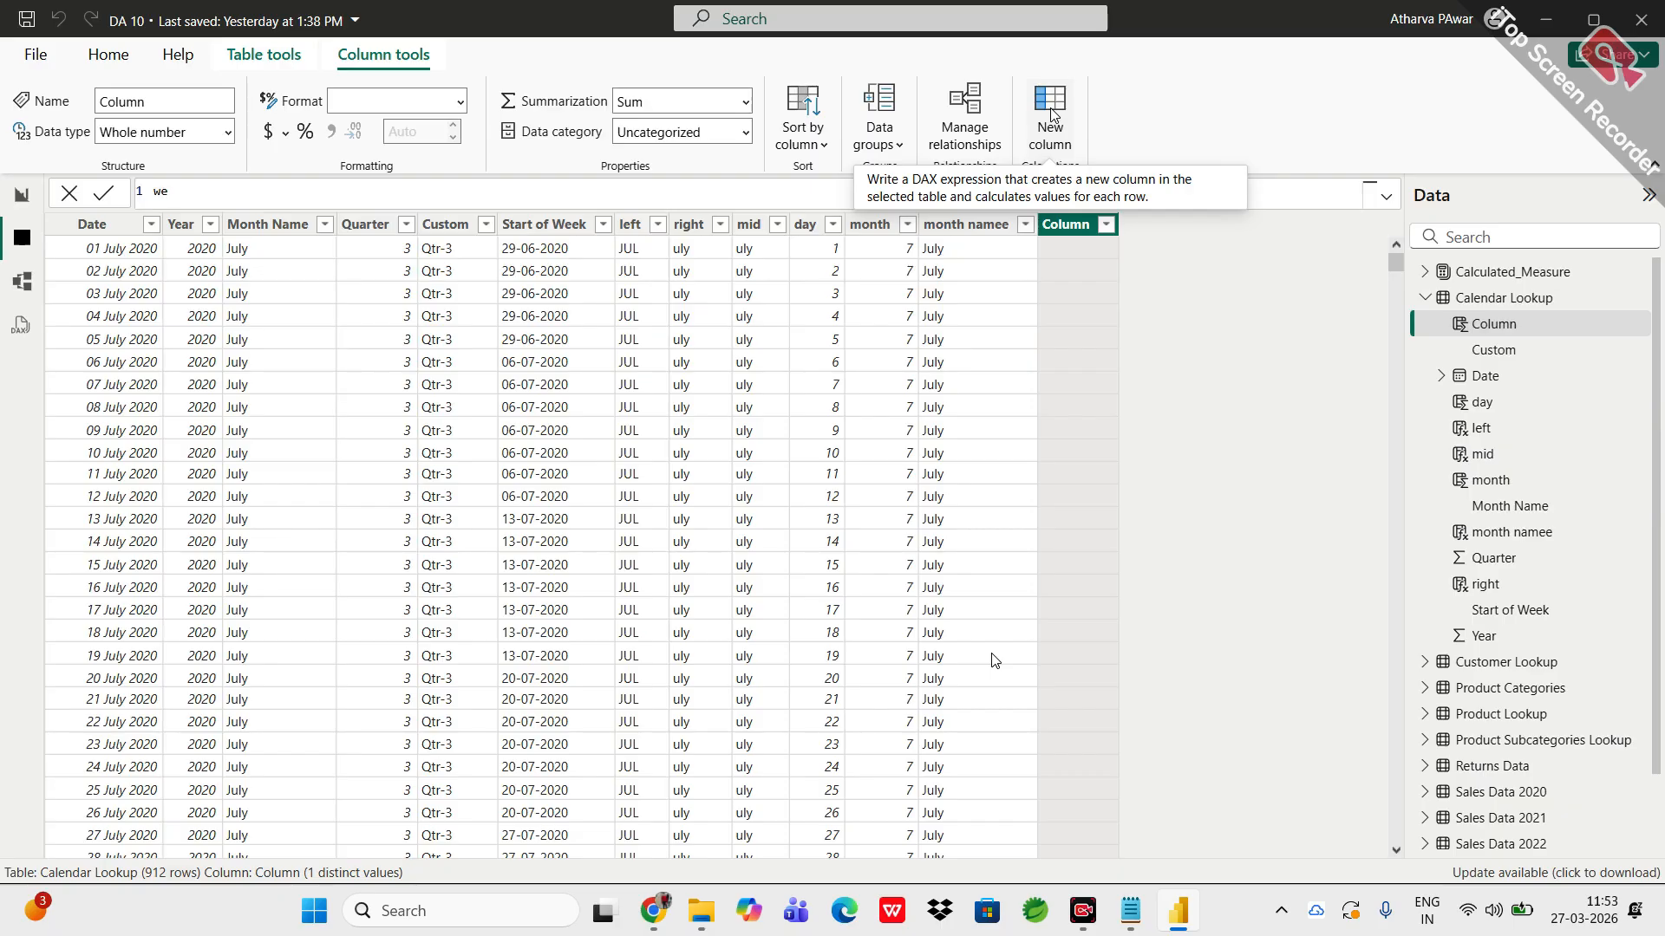
text(kday = week)
key(Tab)
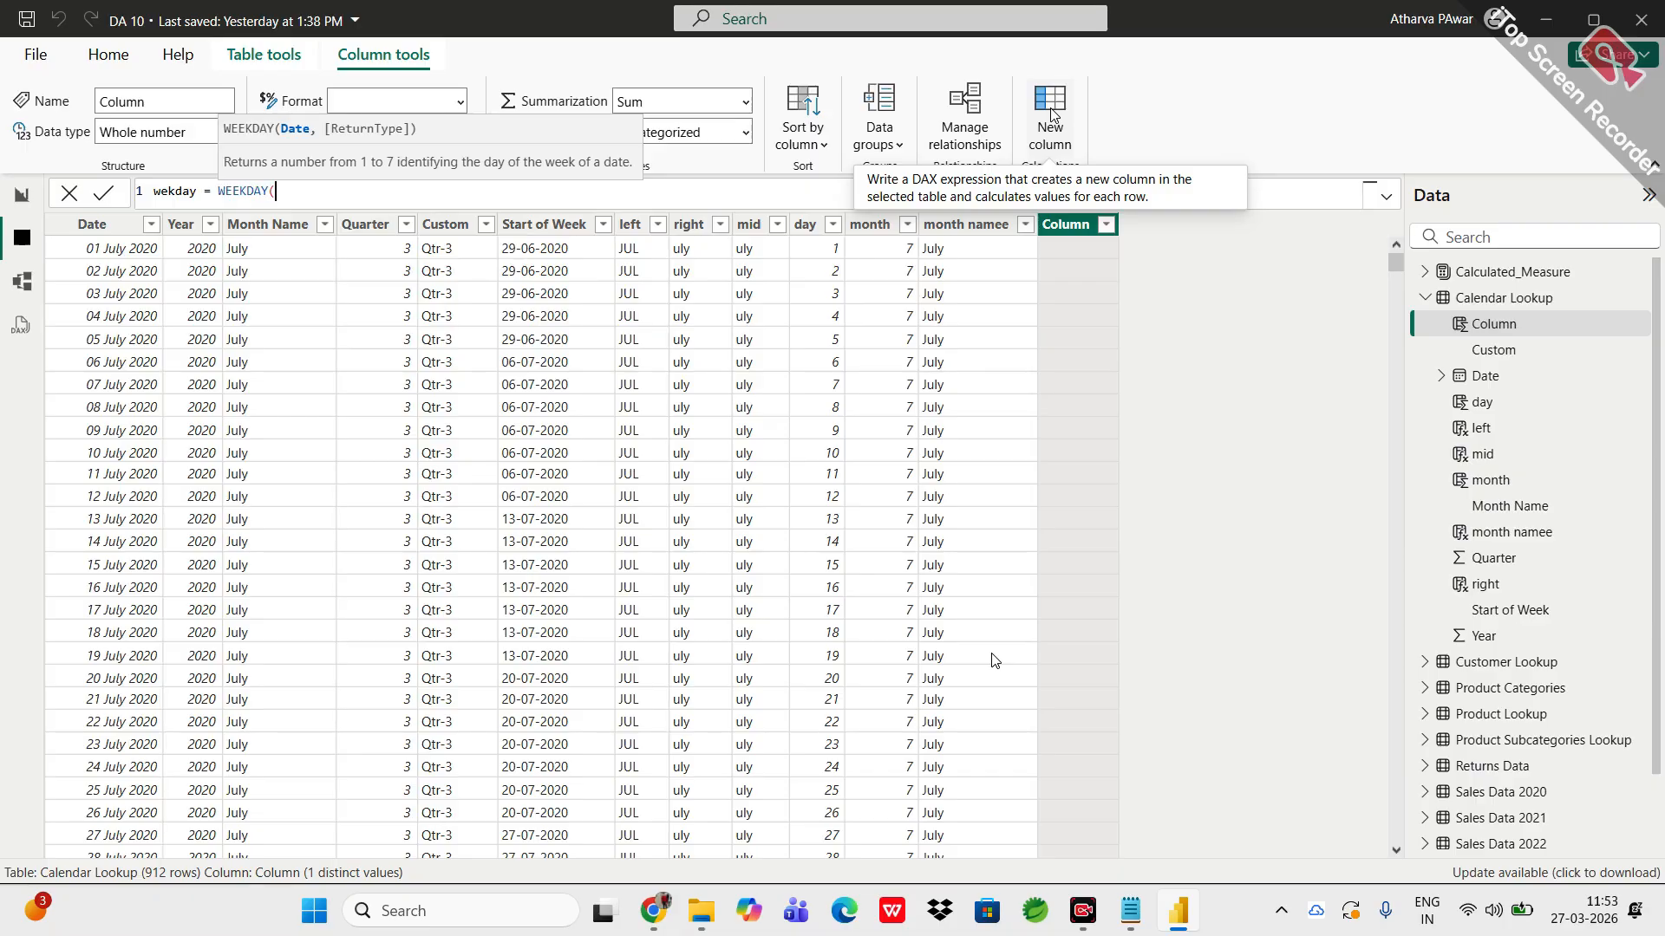
text(cale)
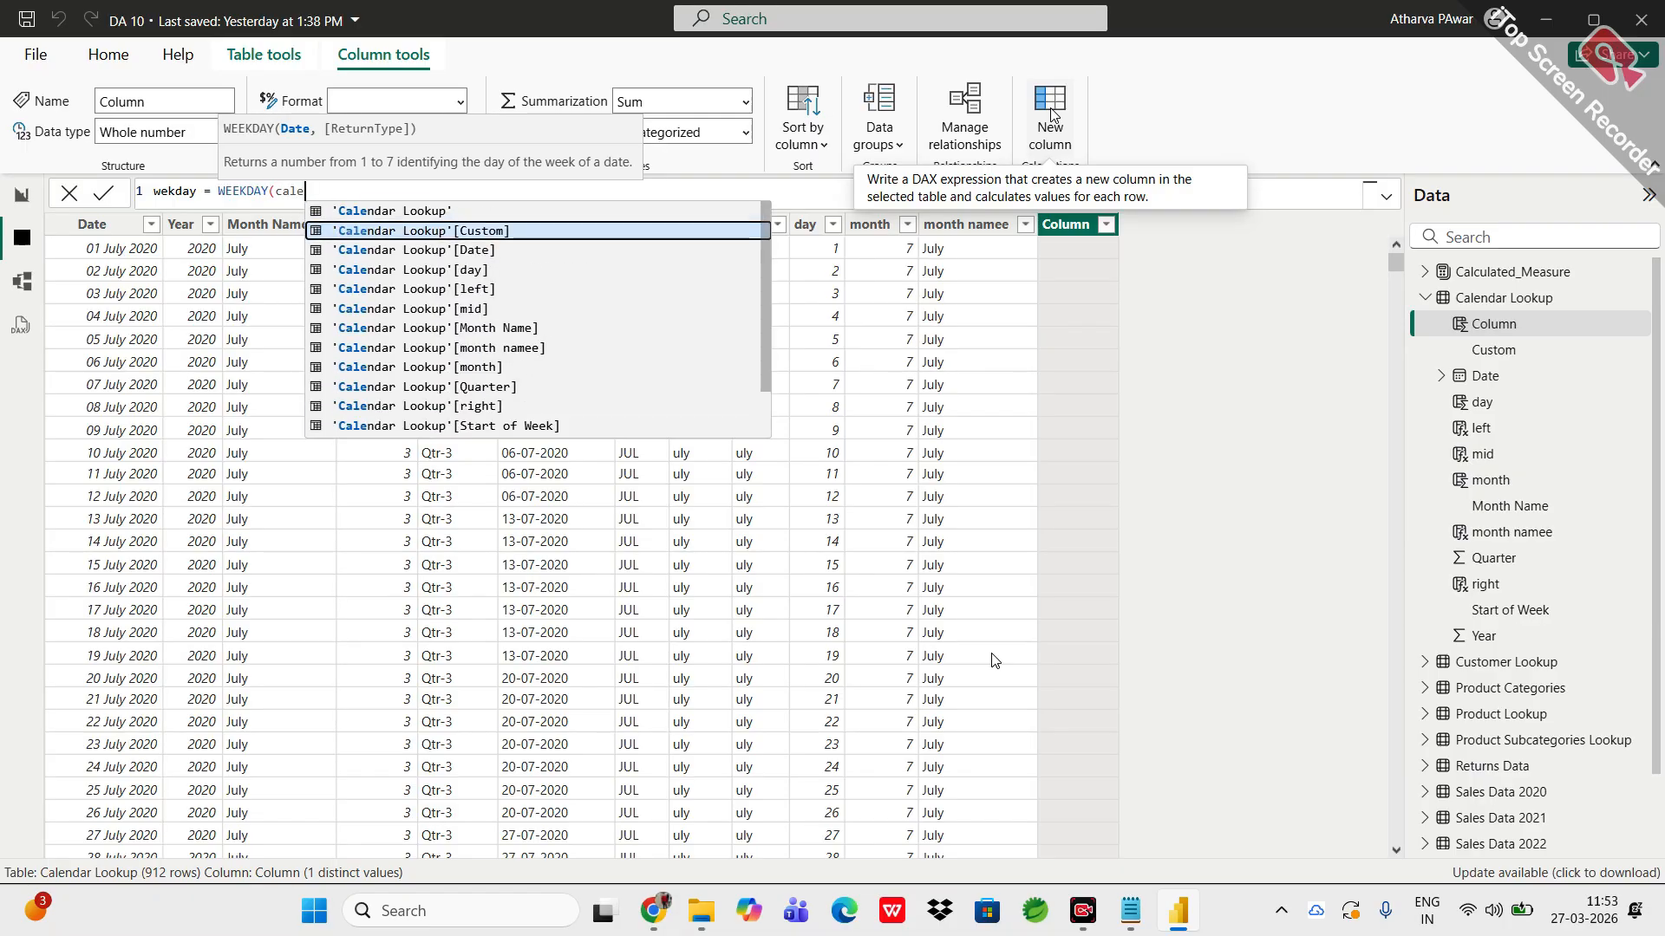
key(Down)
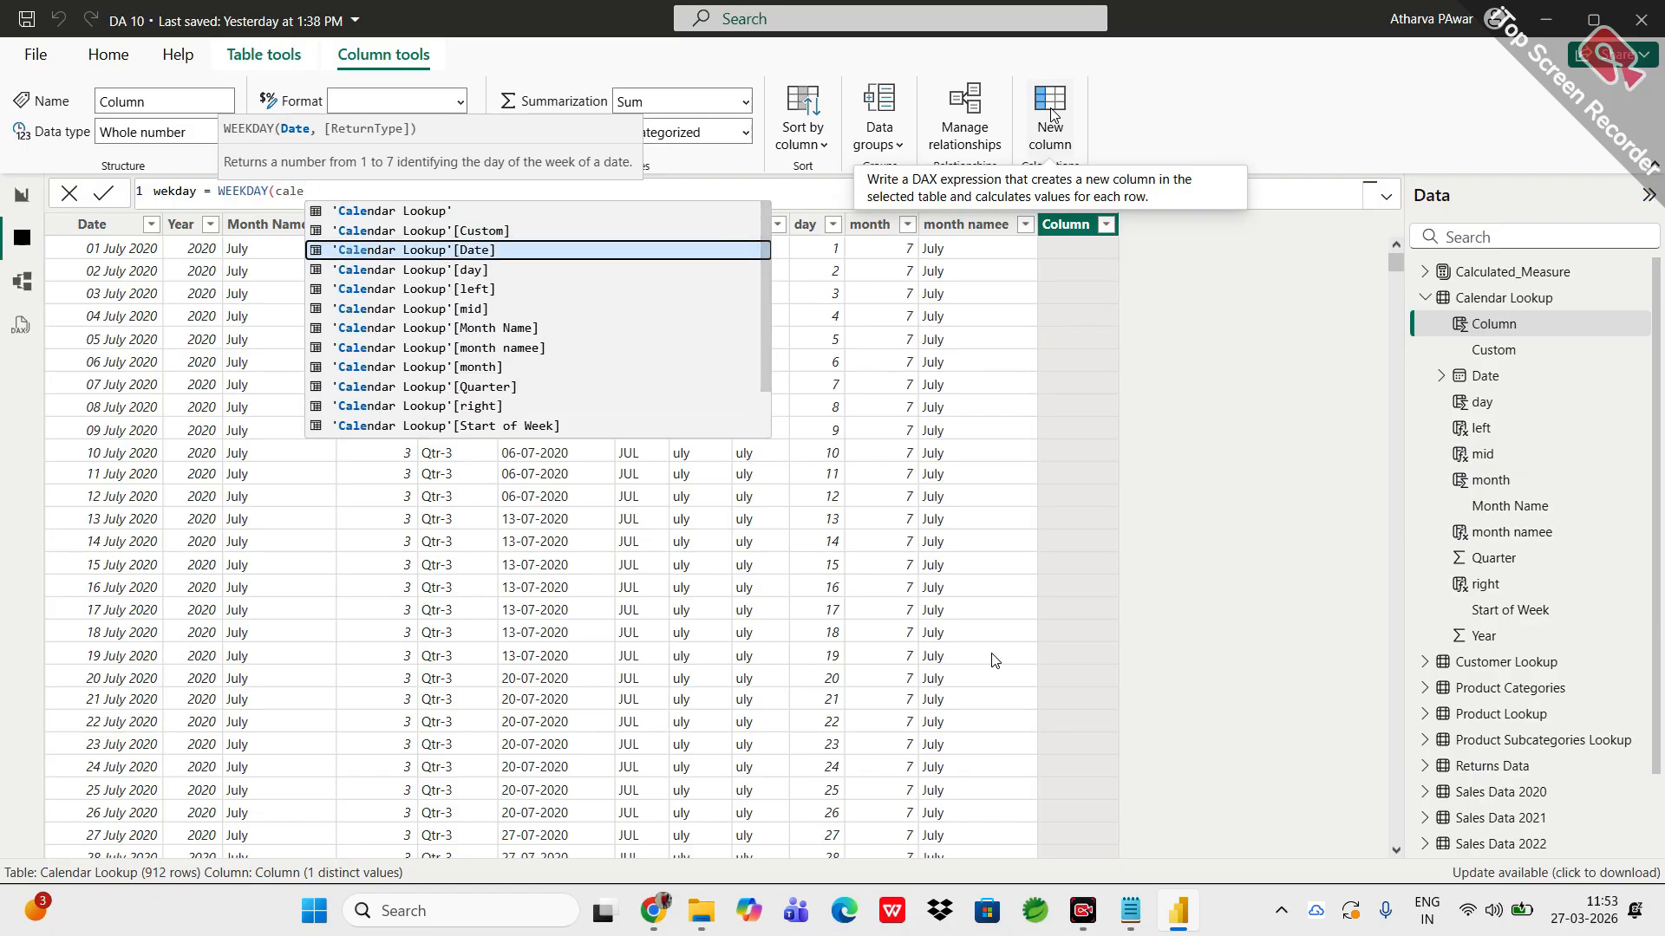
key(Tab)
text(,)
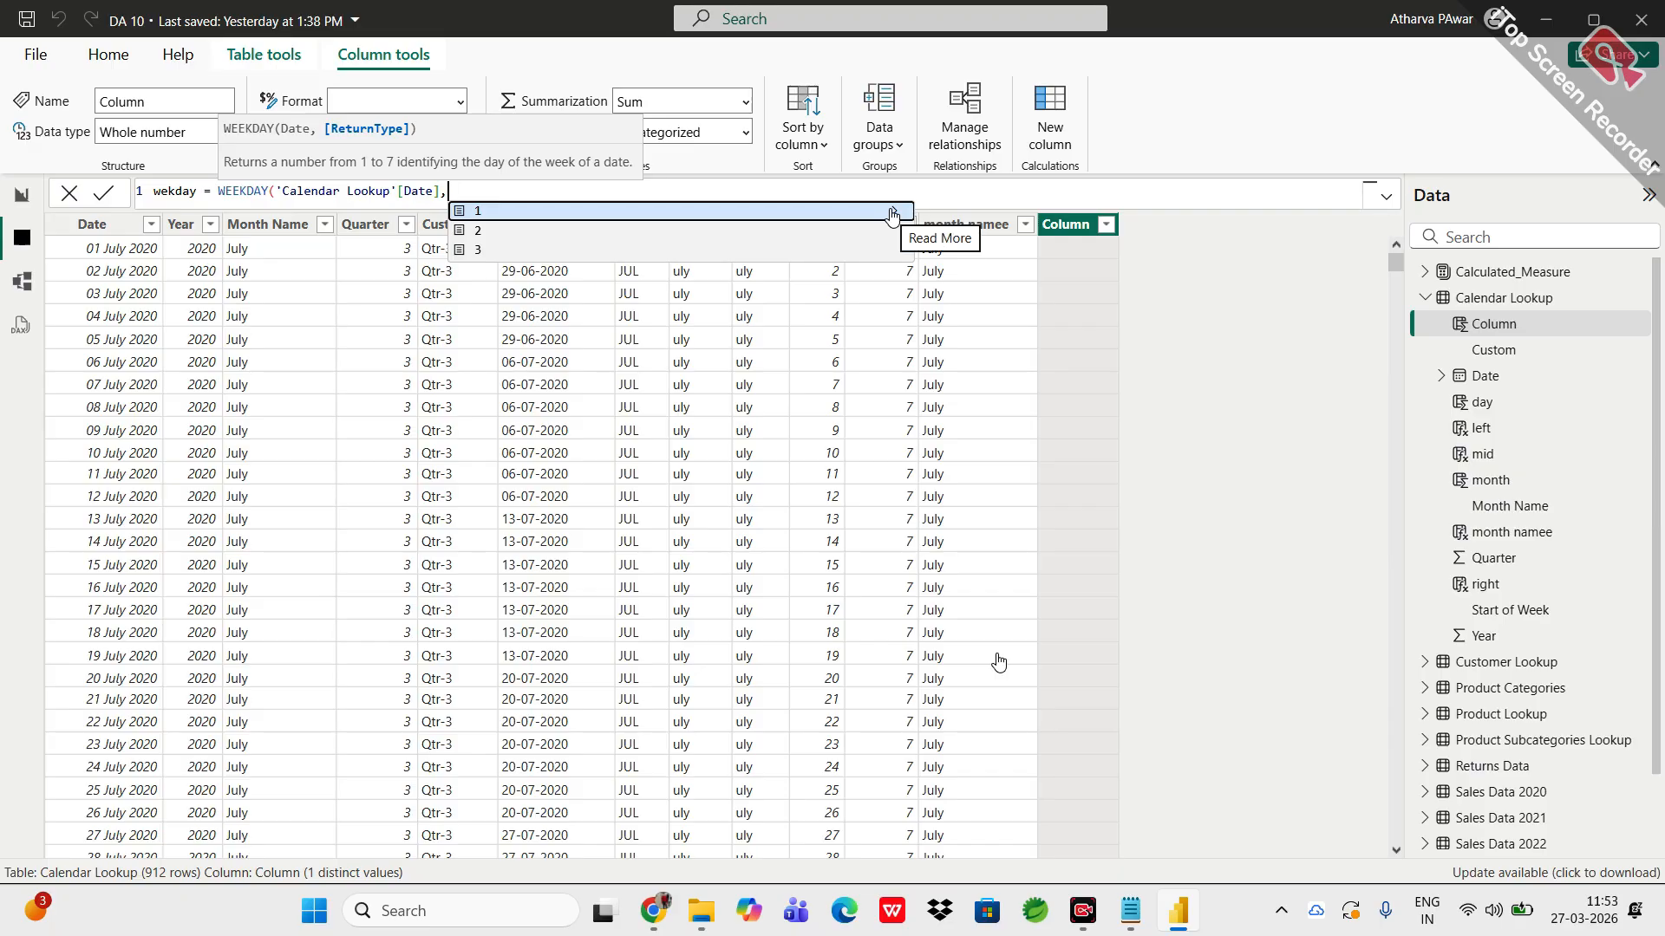
Step: Review the WEEKDAY return type descriptions, choose return type 2, and commit the wekday formula
mouse_move(893, 214)
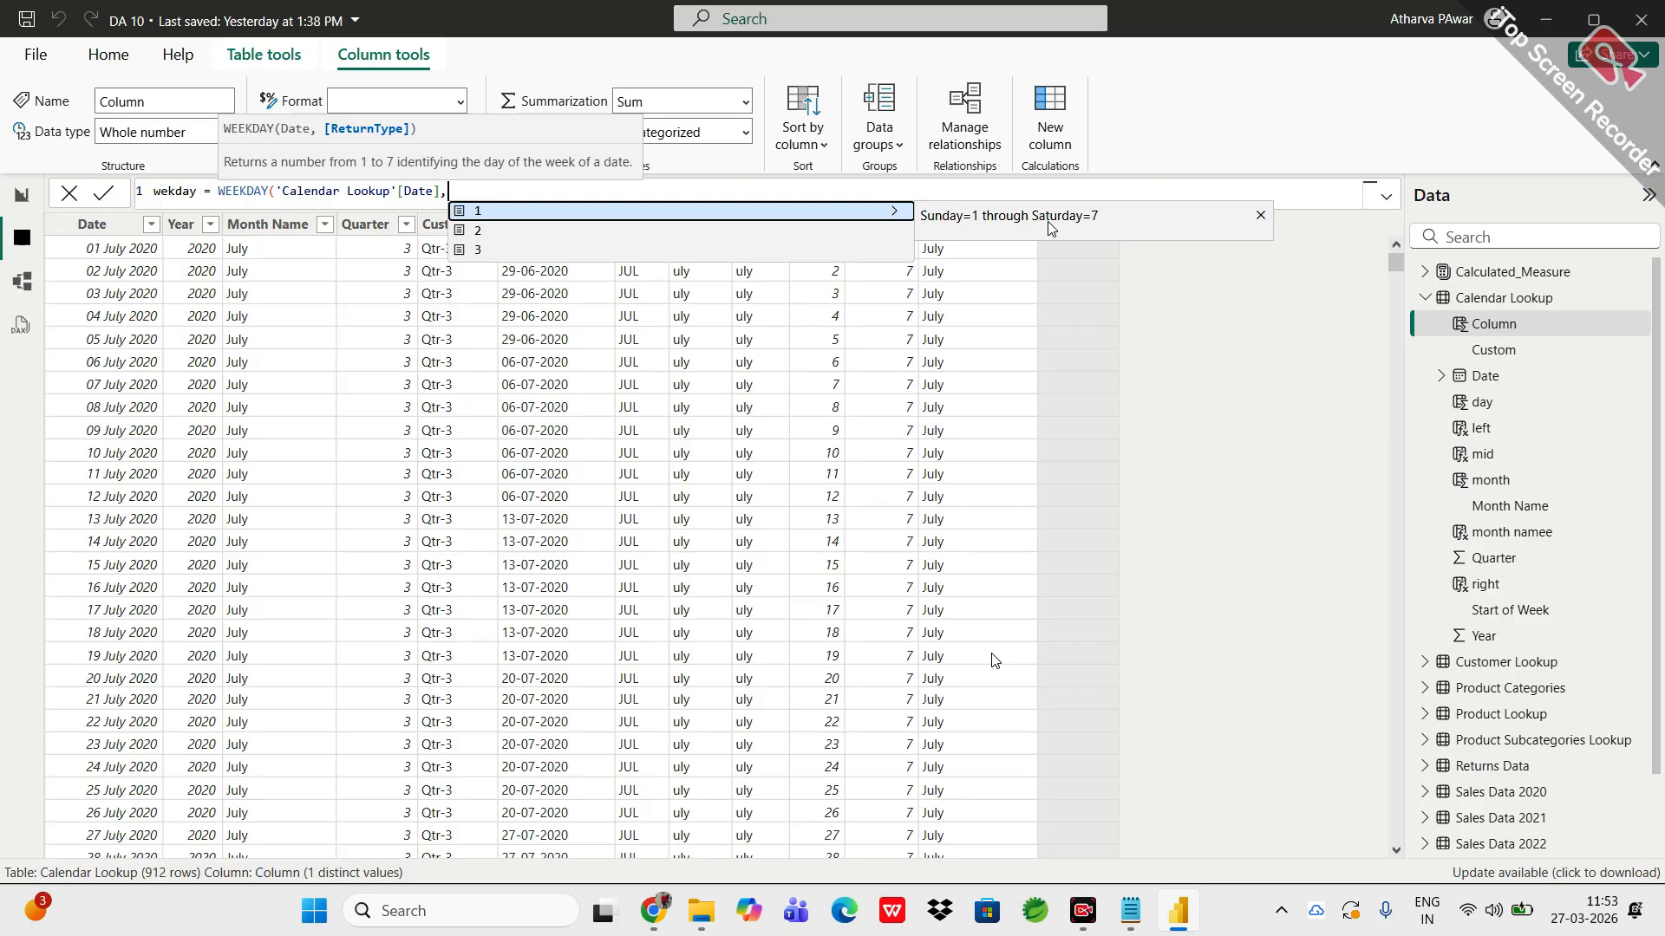
click(898, 231)
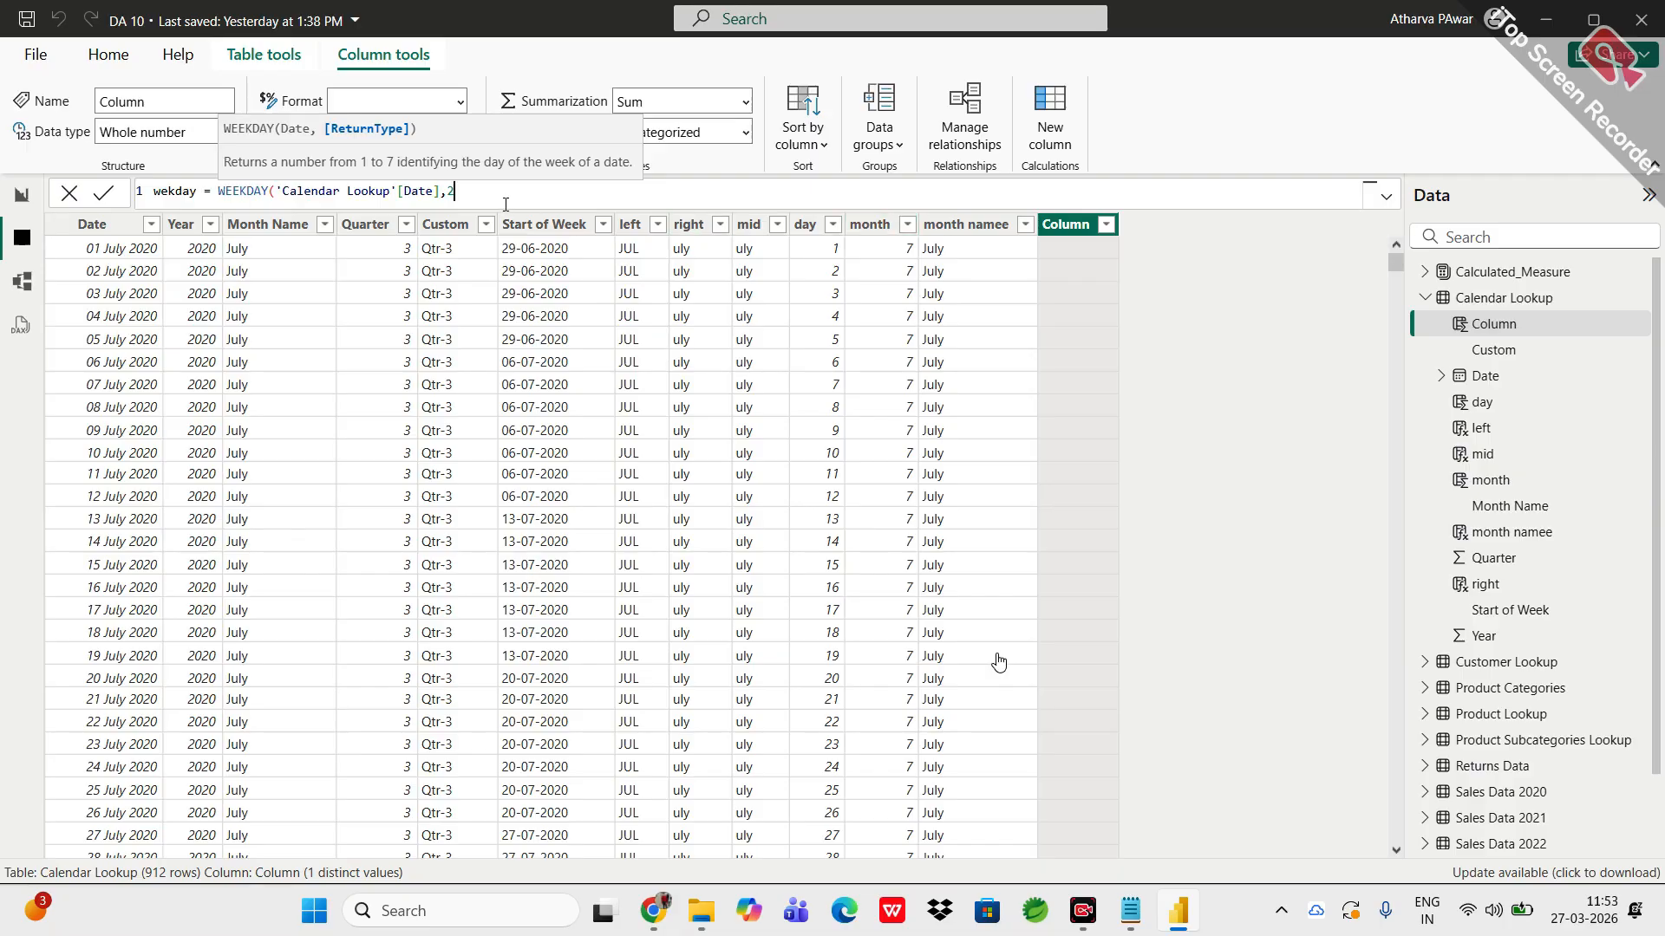
key(BackSpace)
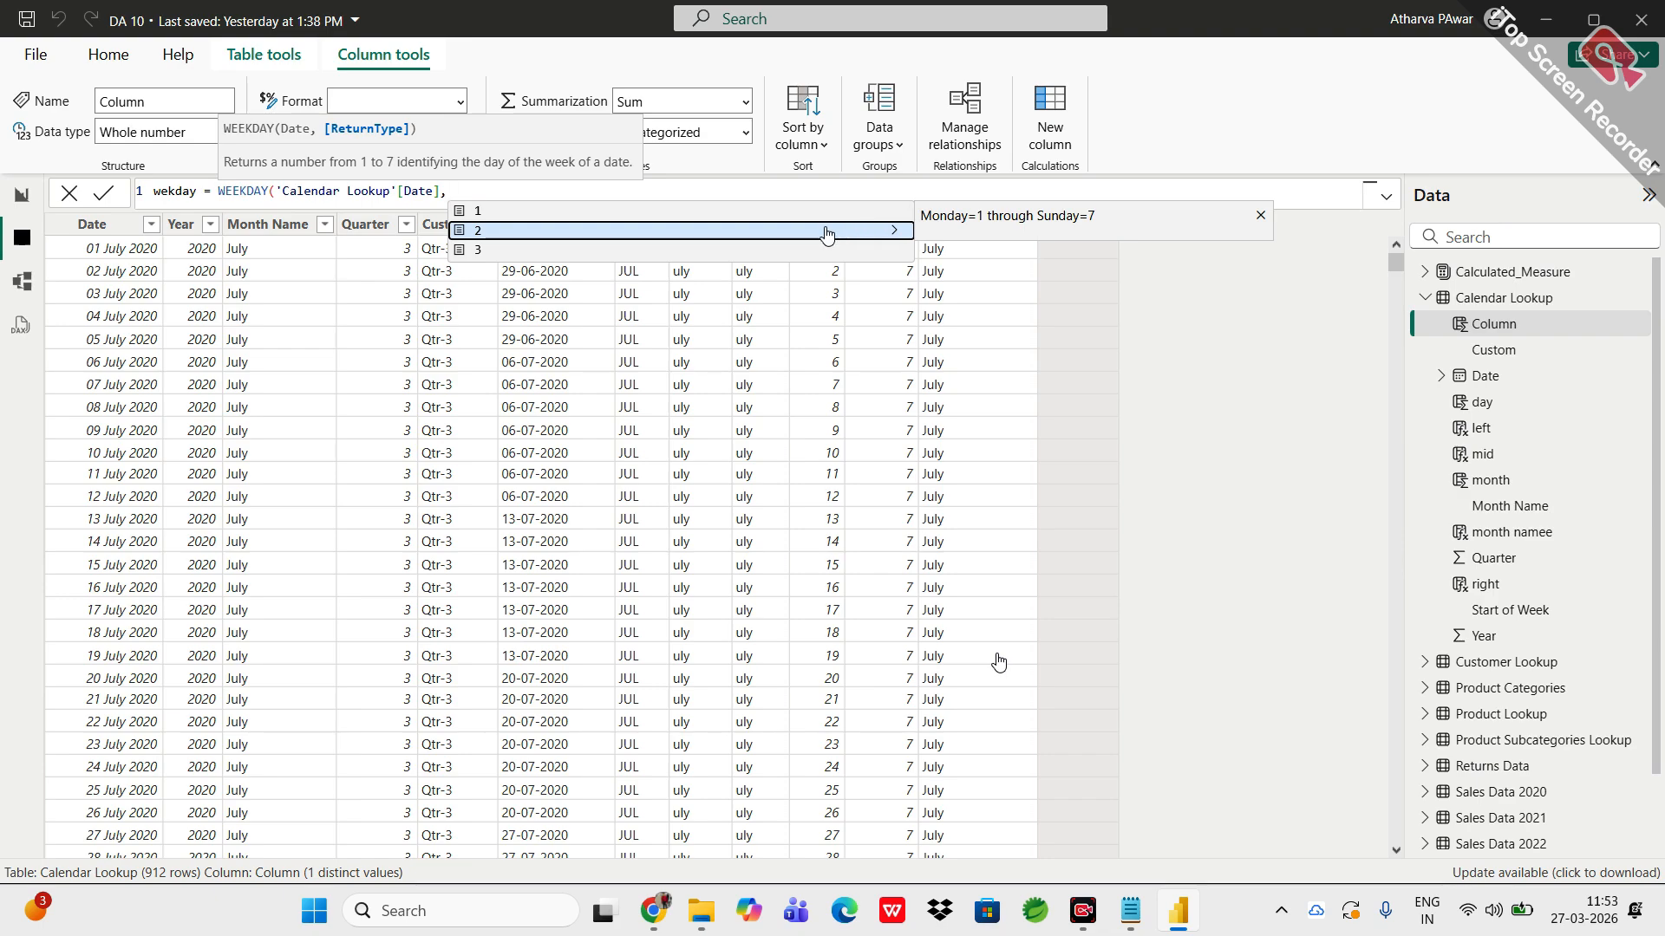
key(Down)
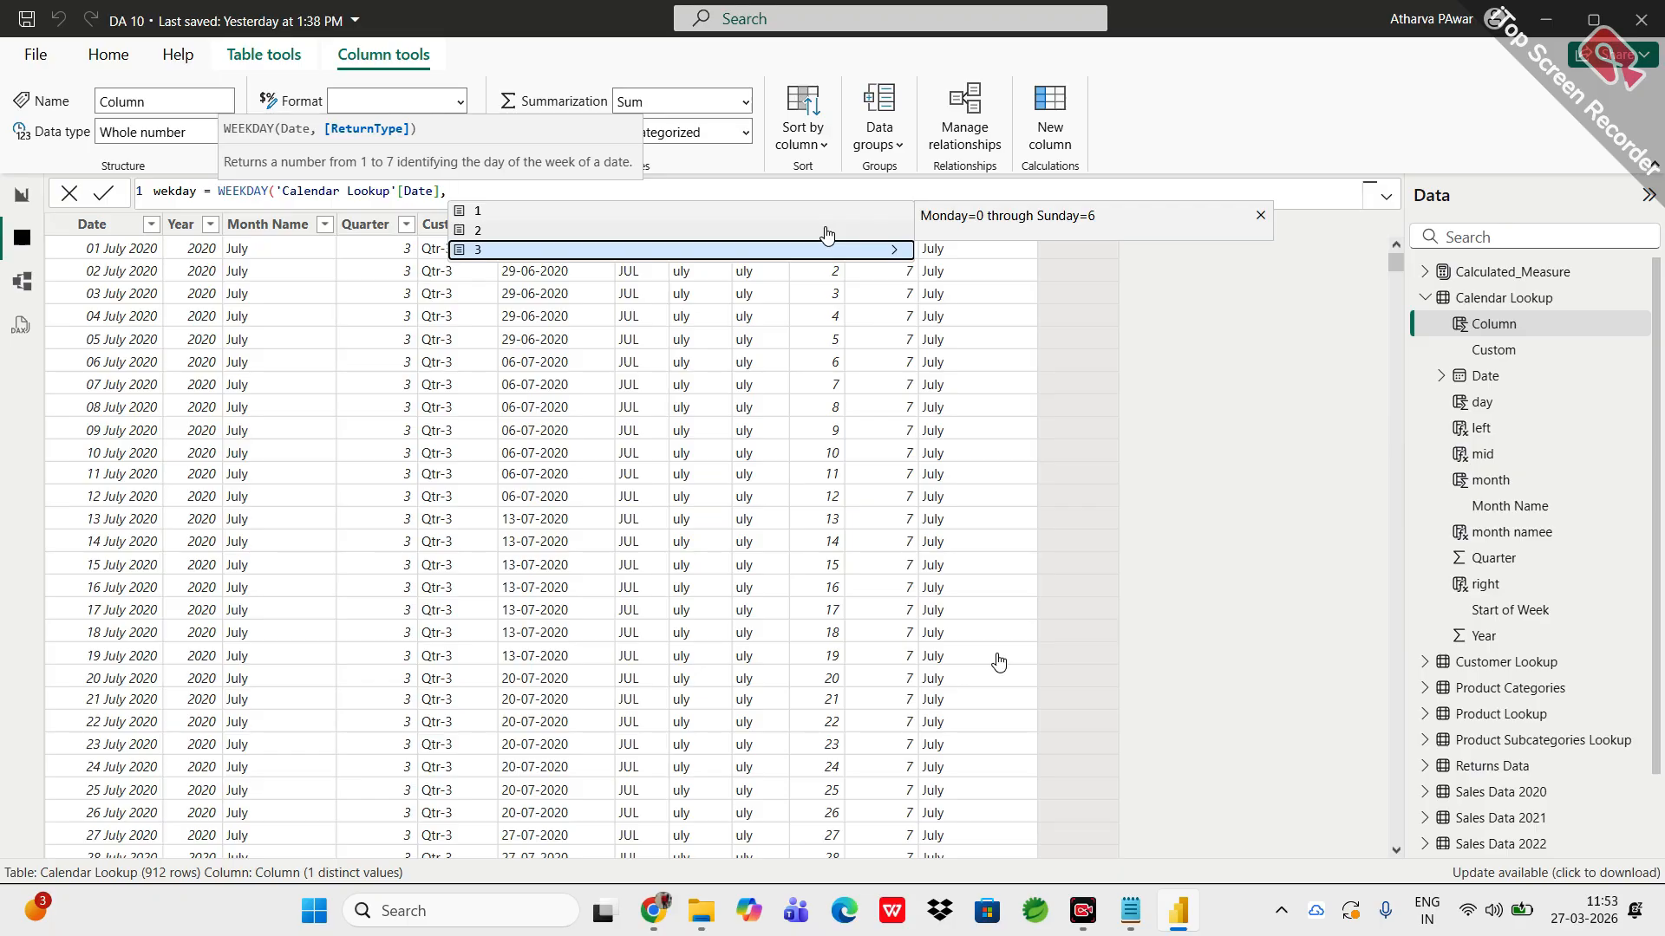
key(Up)
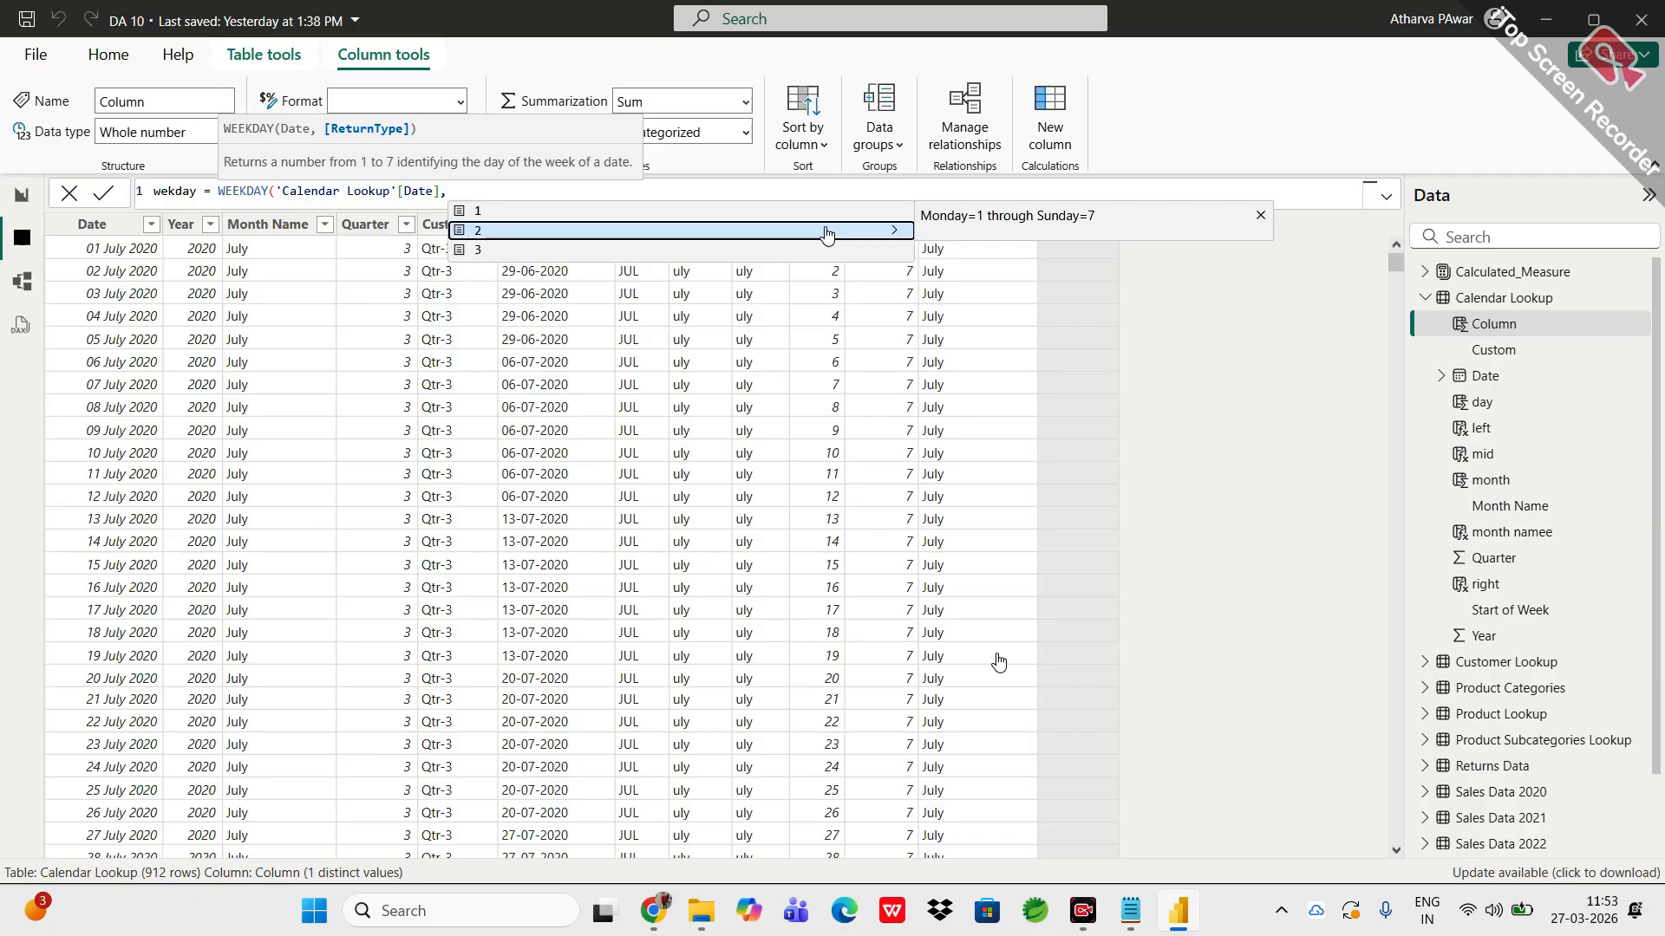
key(Tab)
key(Return)
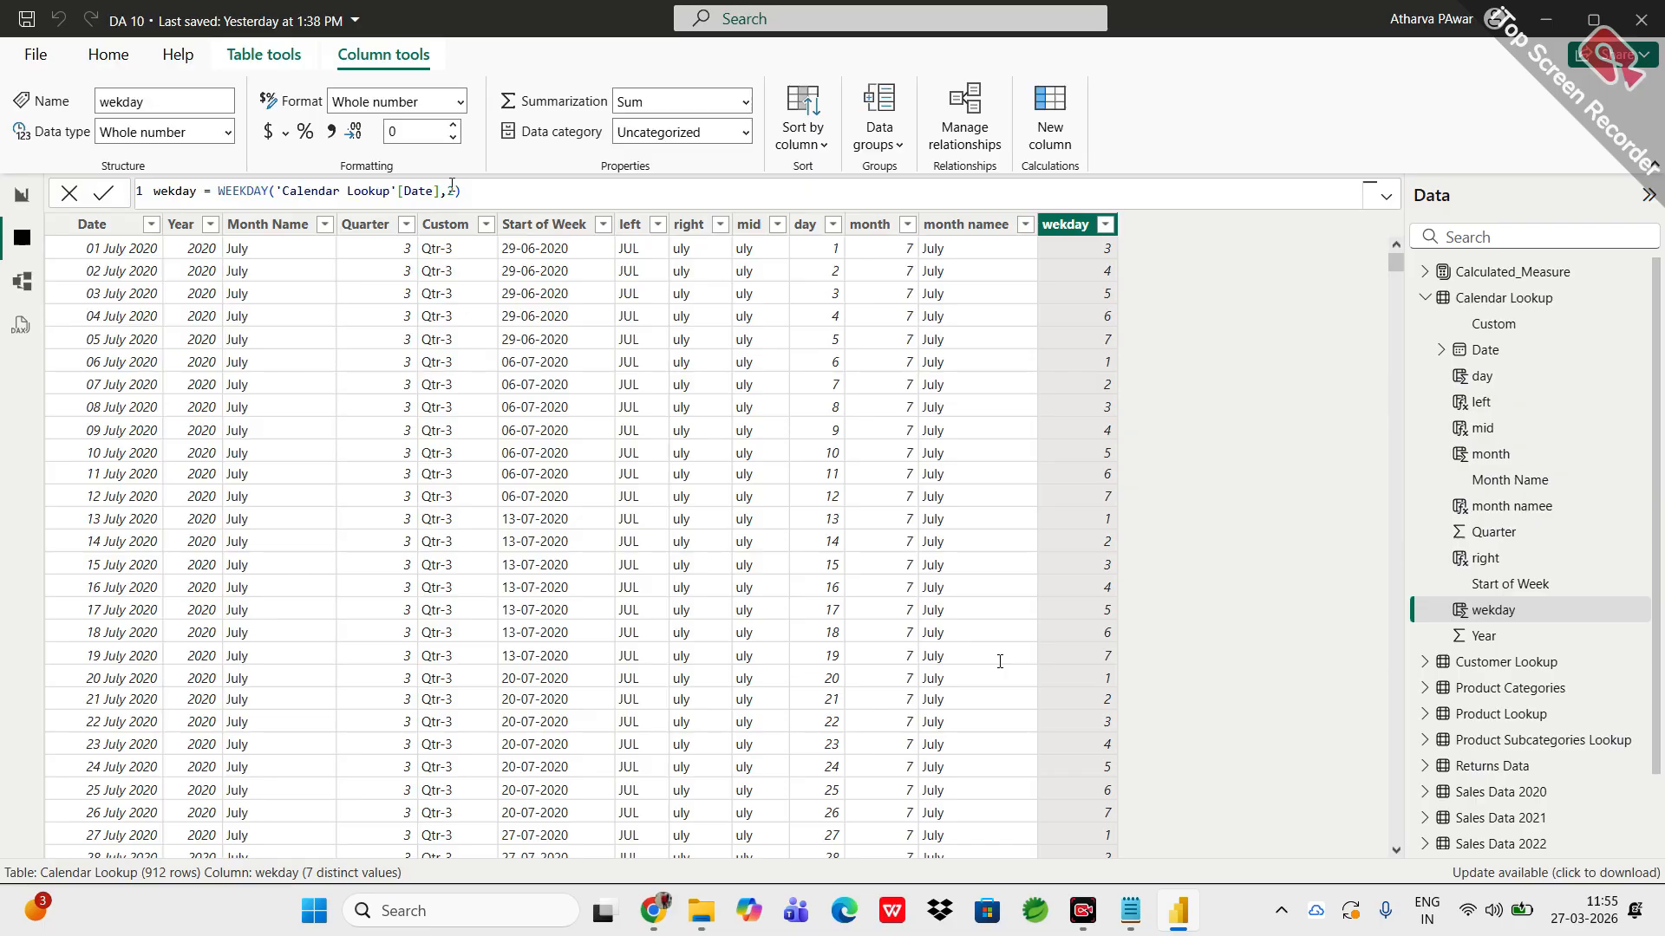
click(486, 188)
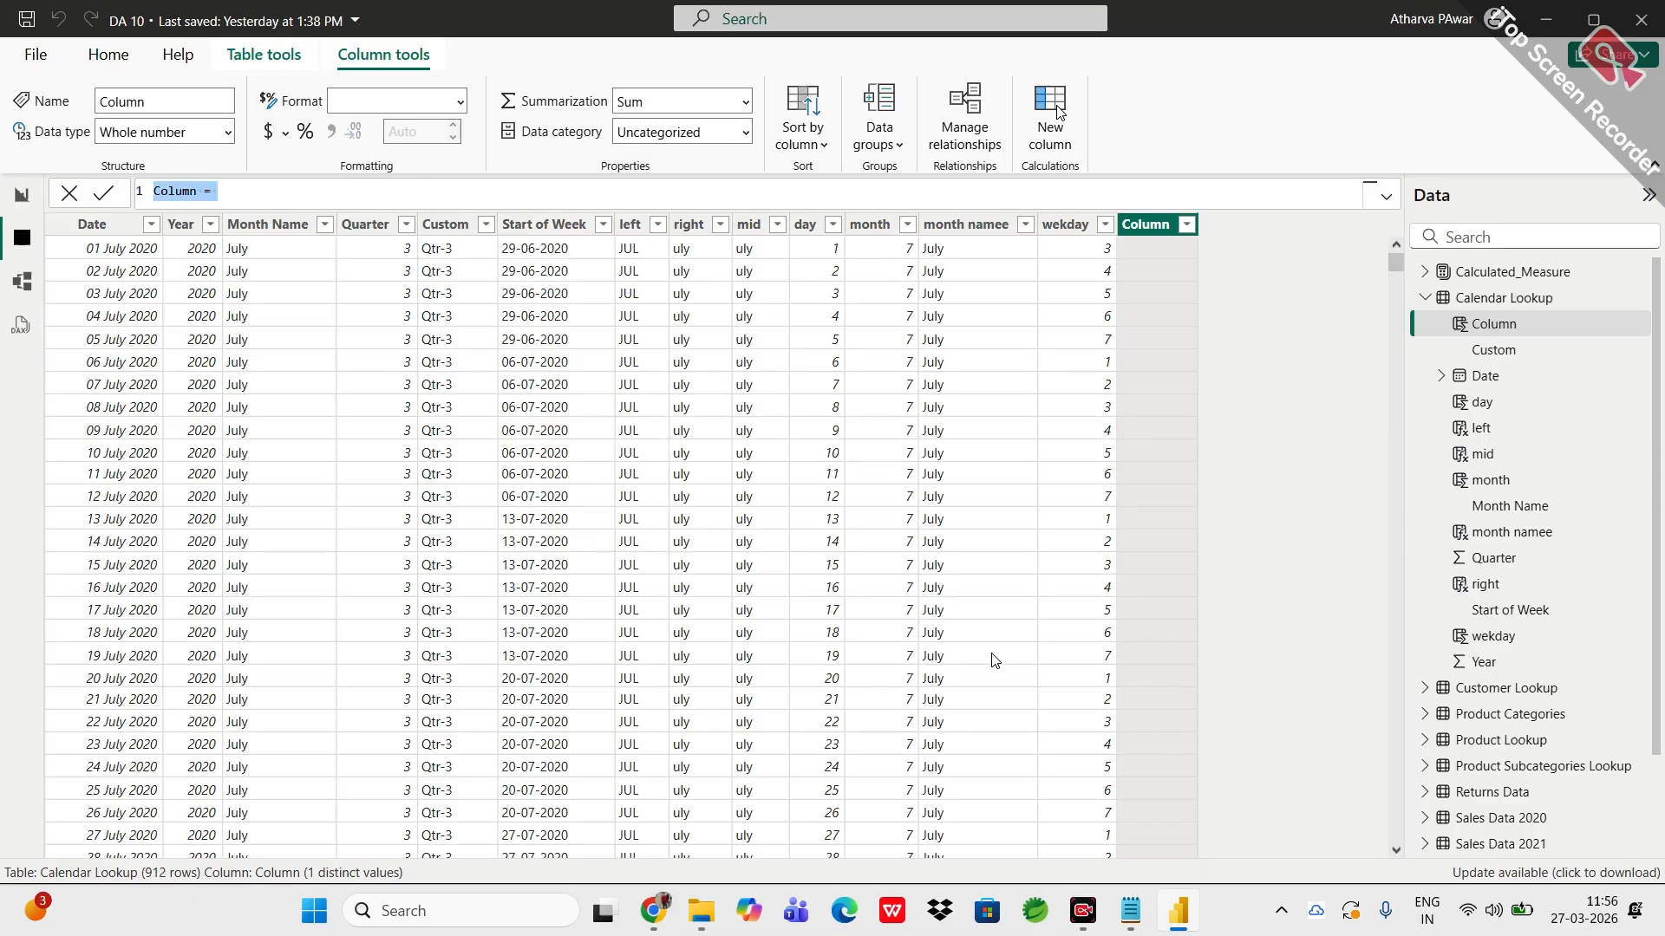
Step: Add another calculated column named weekend to Calendar Lookup and begin its formula with an IF function
text(w)
text(eekda)
key(BackSpace)
key(BackSpace)
text(end = IF()
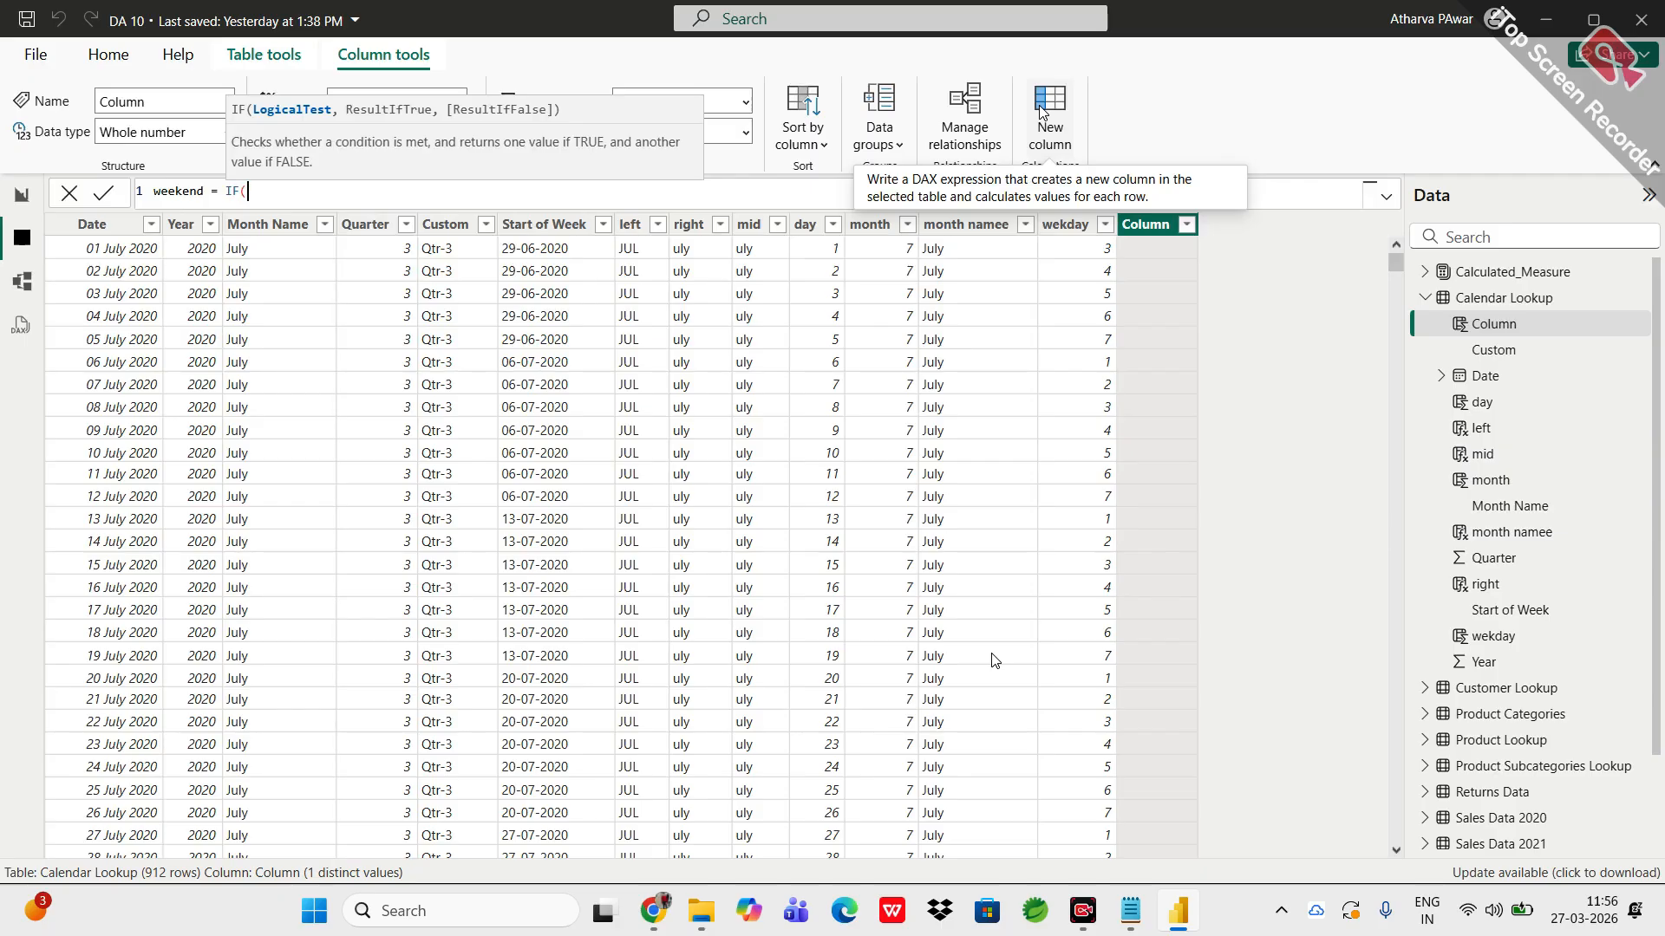
Step: Enter 'Calendar Lookup'[wekday] = 6 as the first condition of the IF logical test
text(wee)
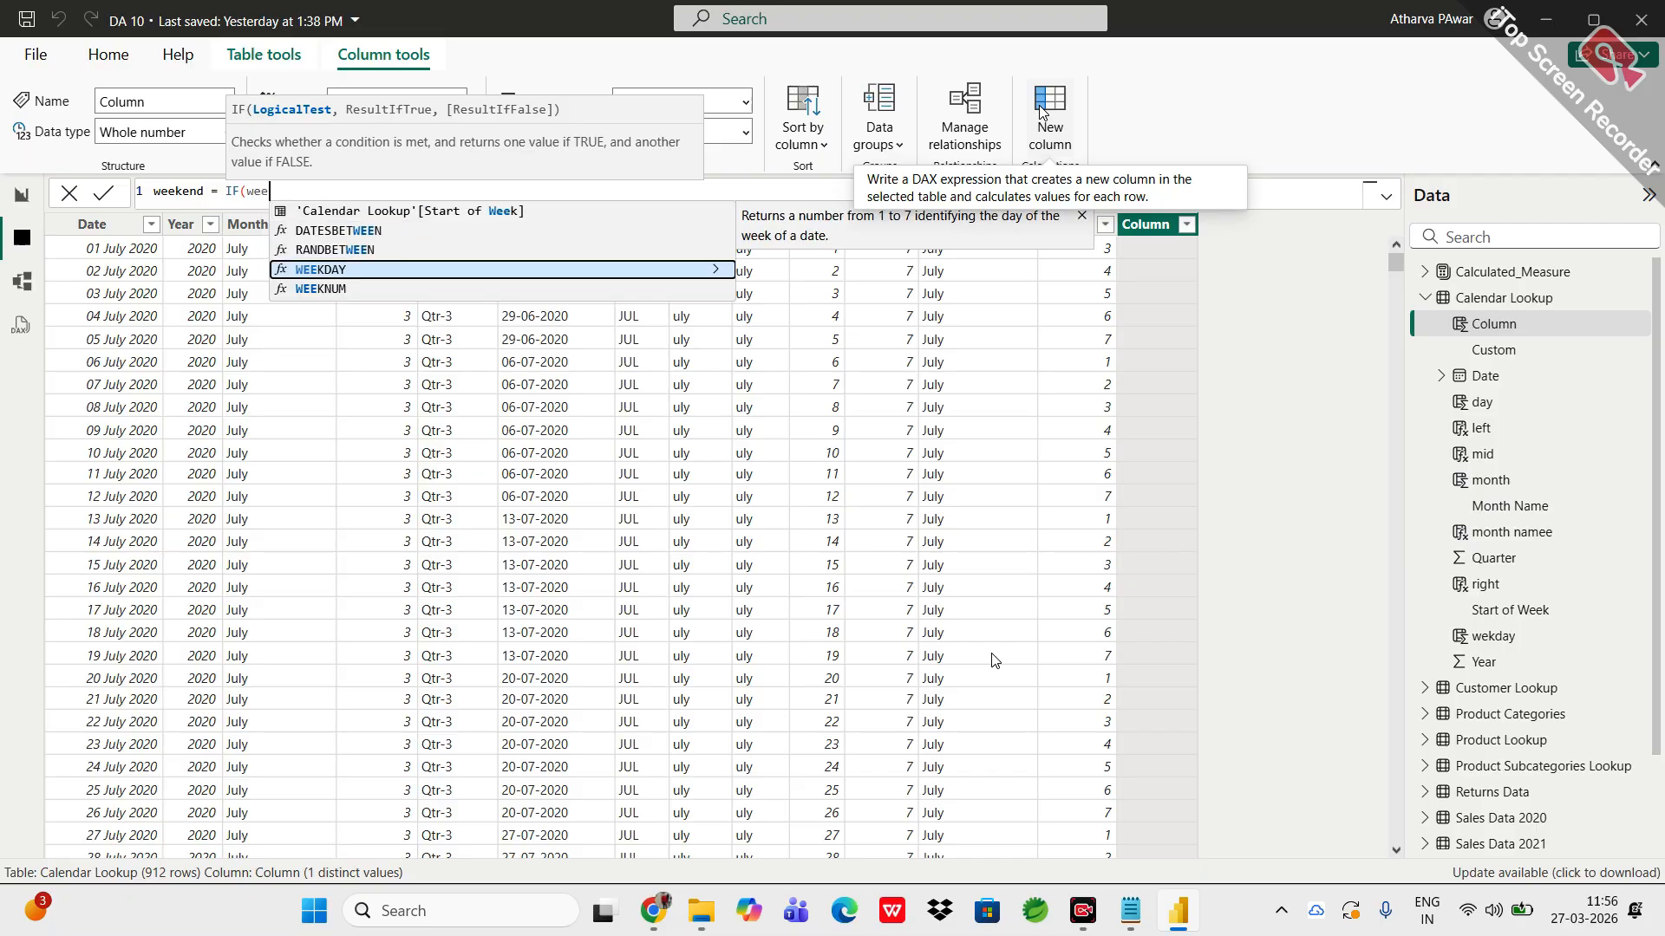
key(Up)
key(Down)
key(Down)
key(Down)
text(\)
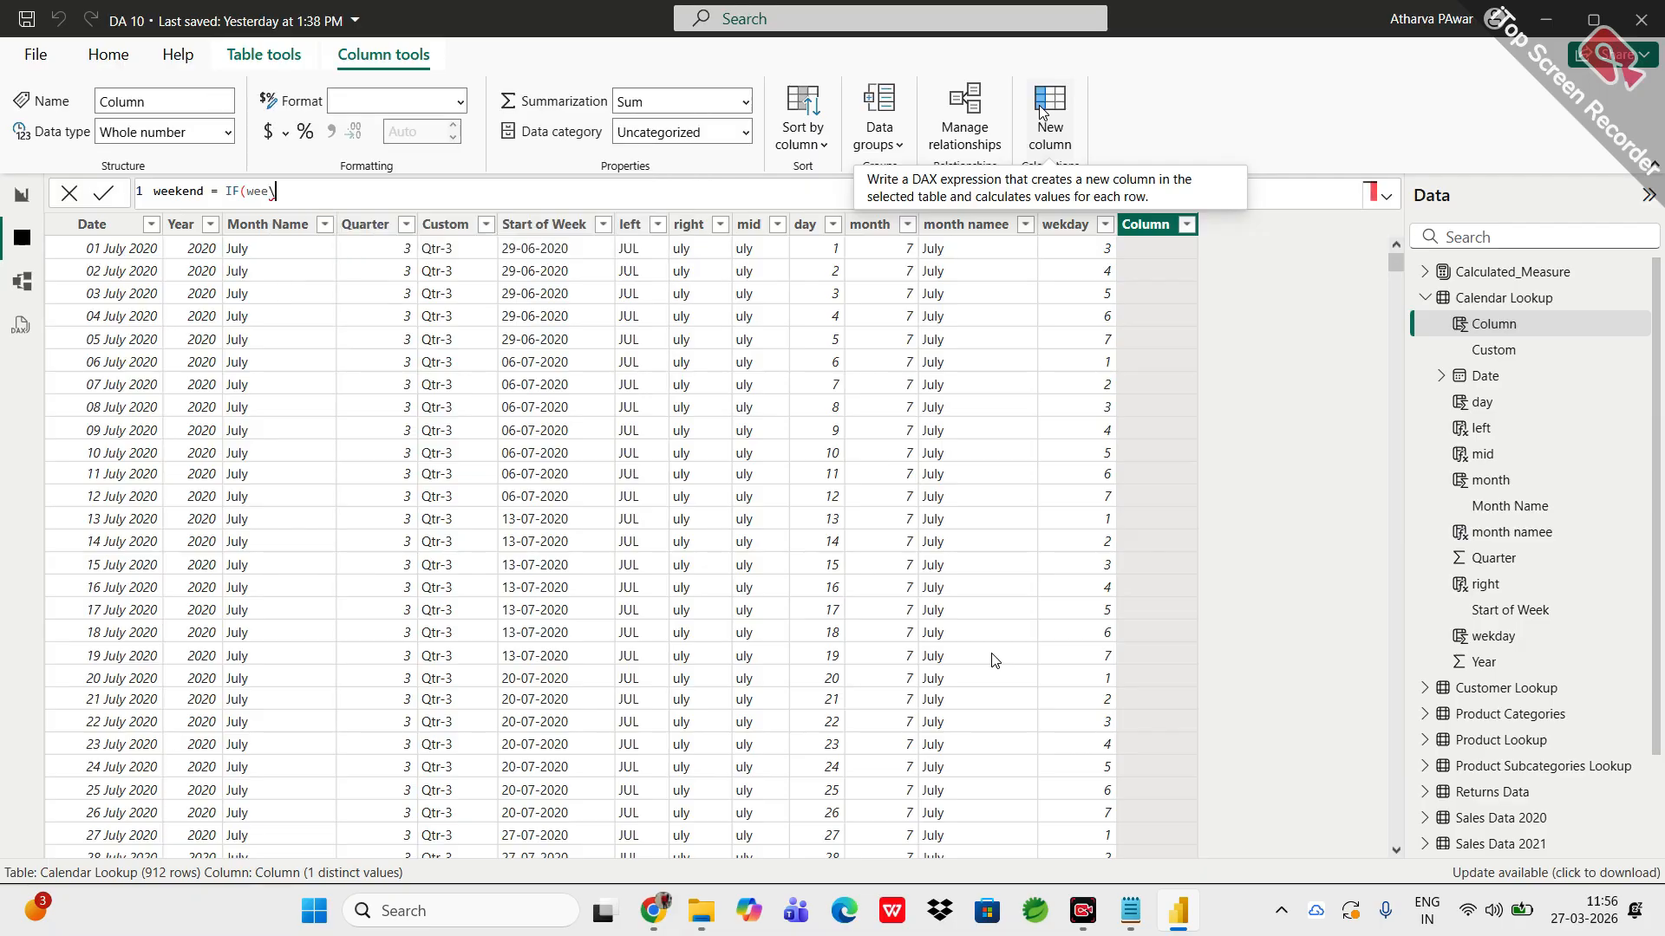
key(BackSpace)
key(BackSpace)
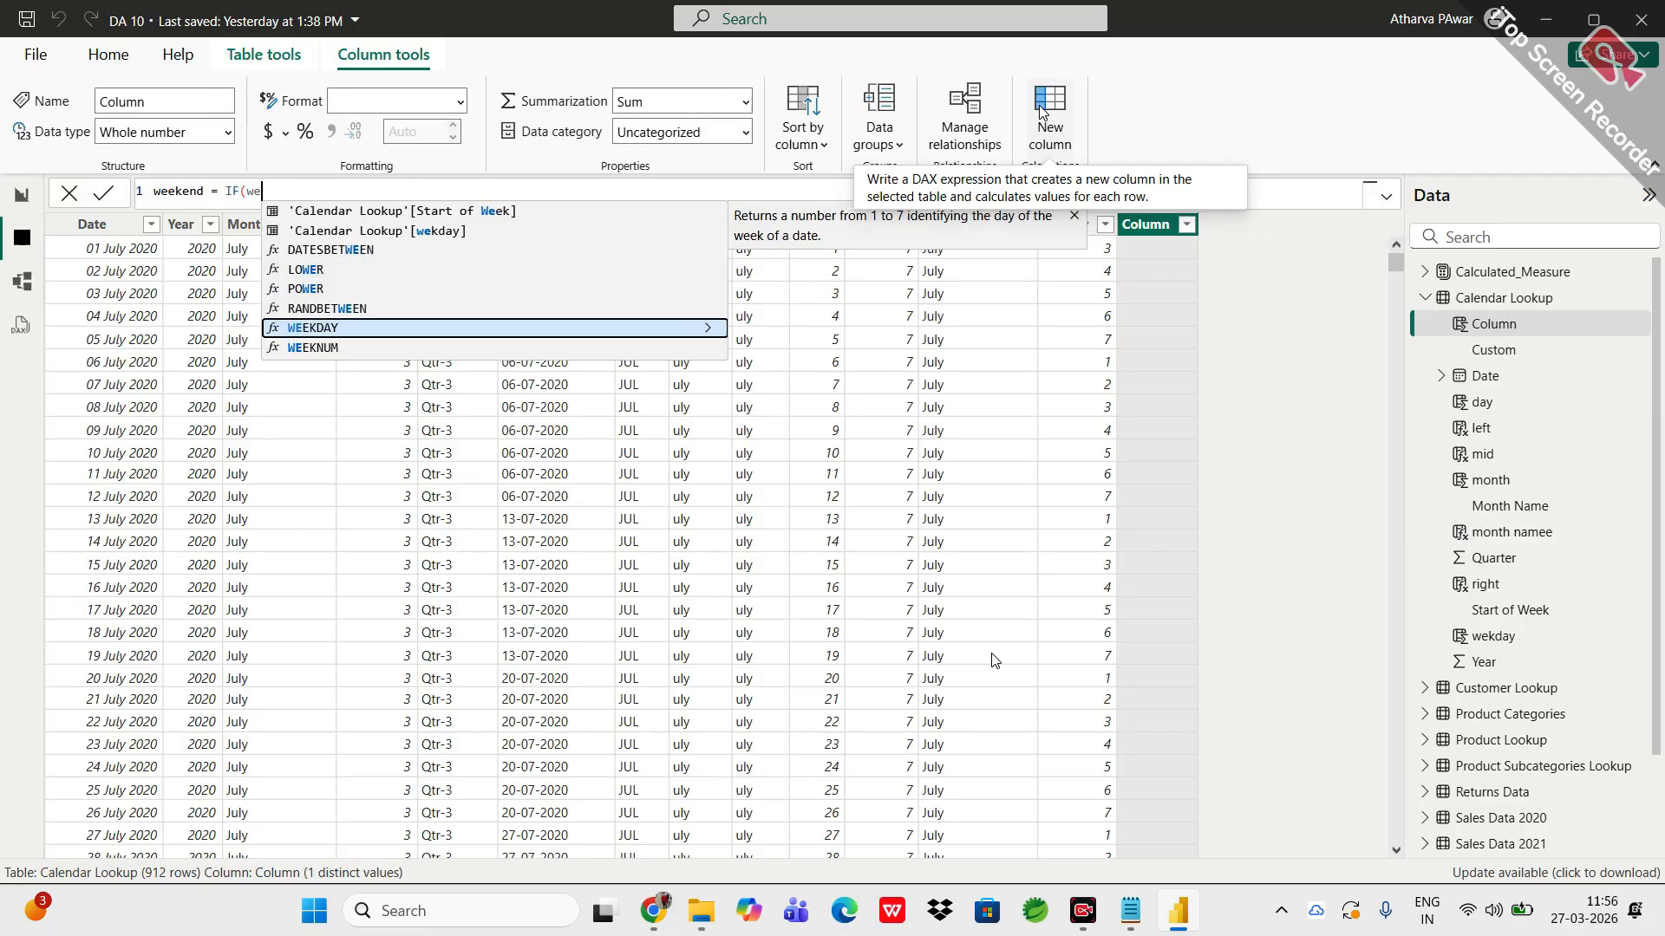
key(Up)
key(Up)
key(Up)
key(Up)
key(Tab)
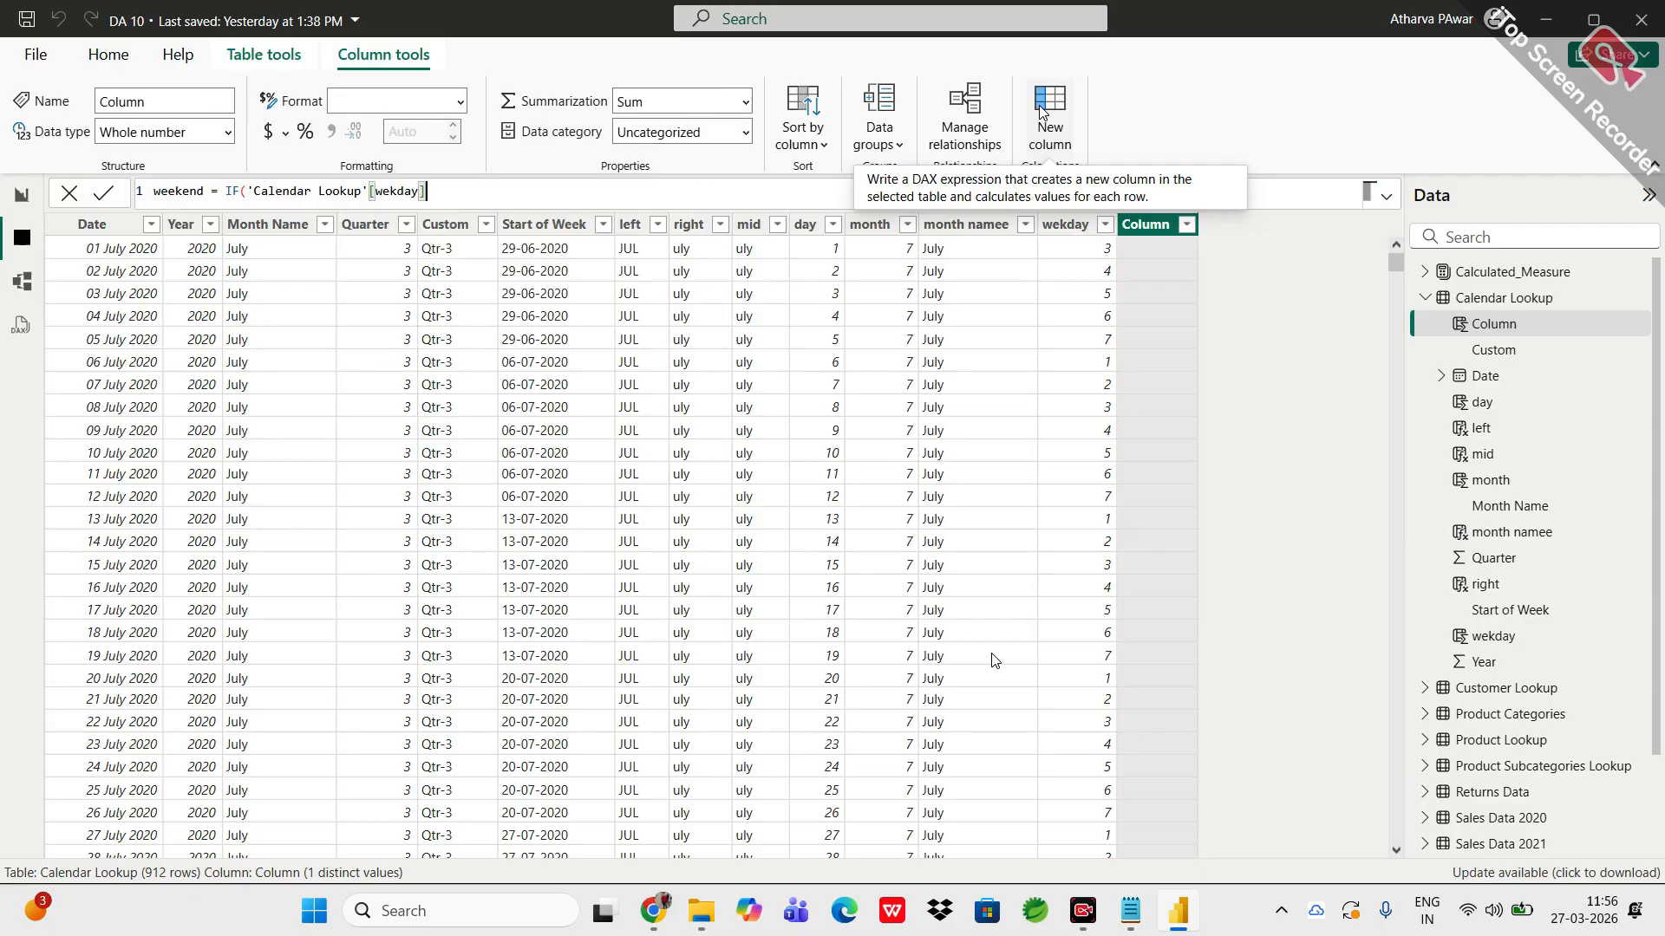
text(= 6)
Step: Extend the IF logical test with && and the second condition 'Calendar Lookup'[wekday]=7
text(&& cal)
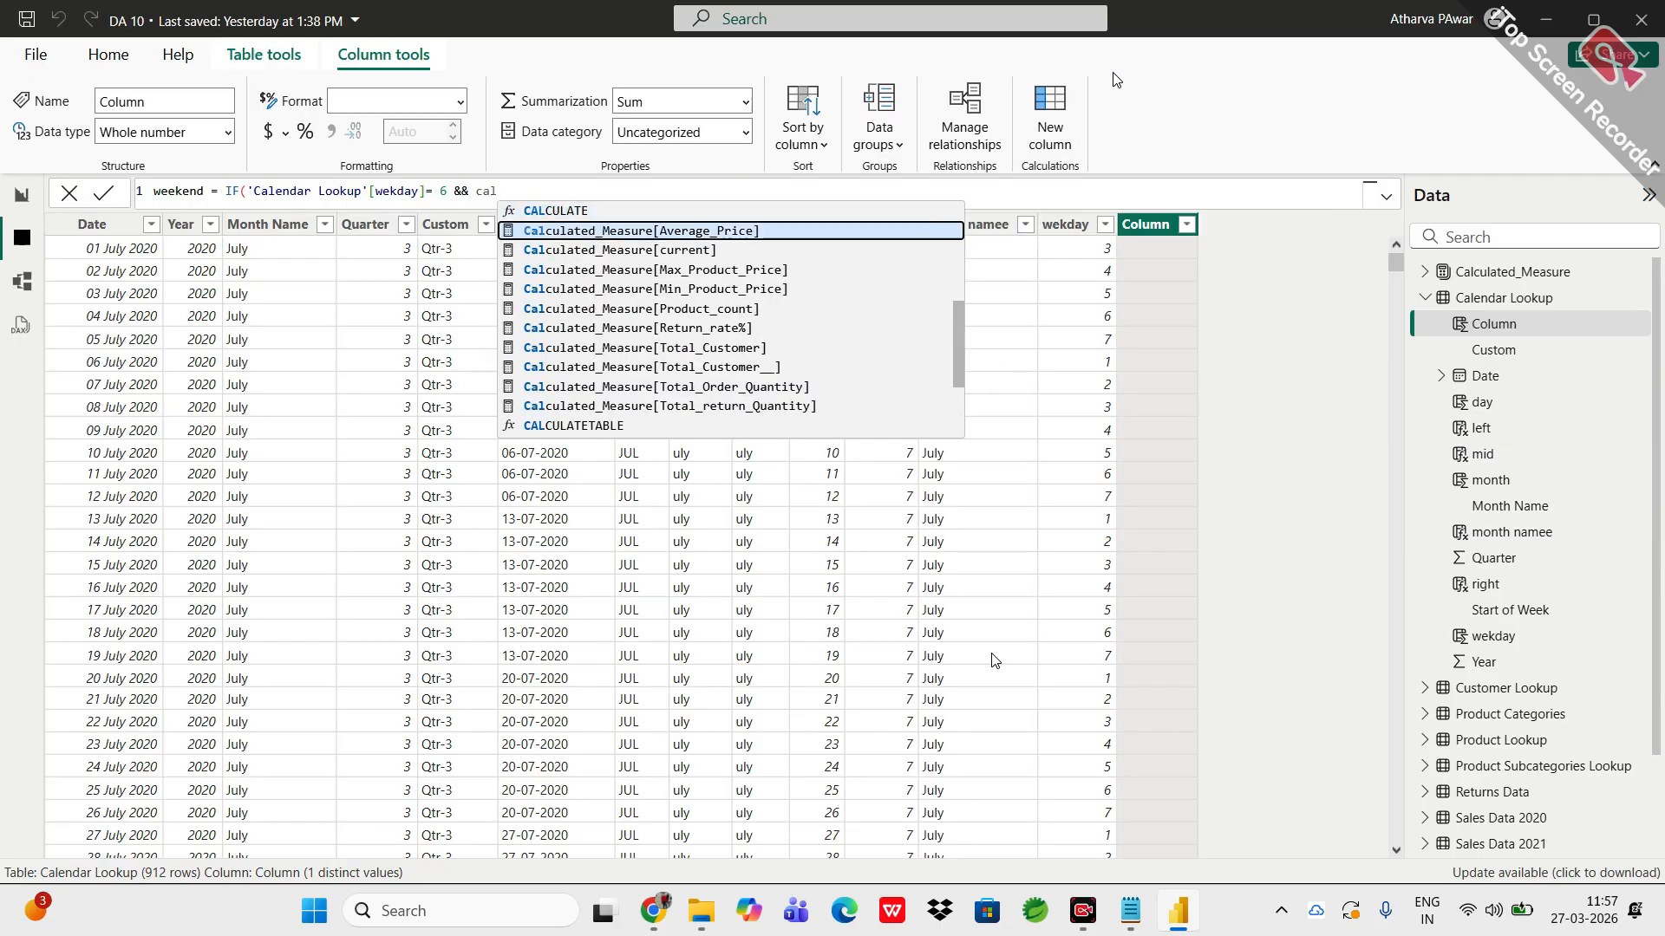
key(Down)
key(Down)
key(Down)
key(Down)
key(Down)
key(Down)
key(Down)
key(Down)
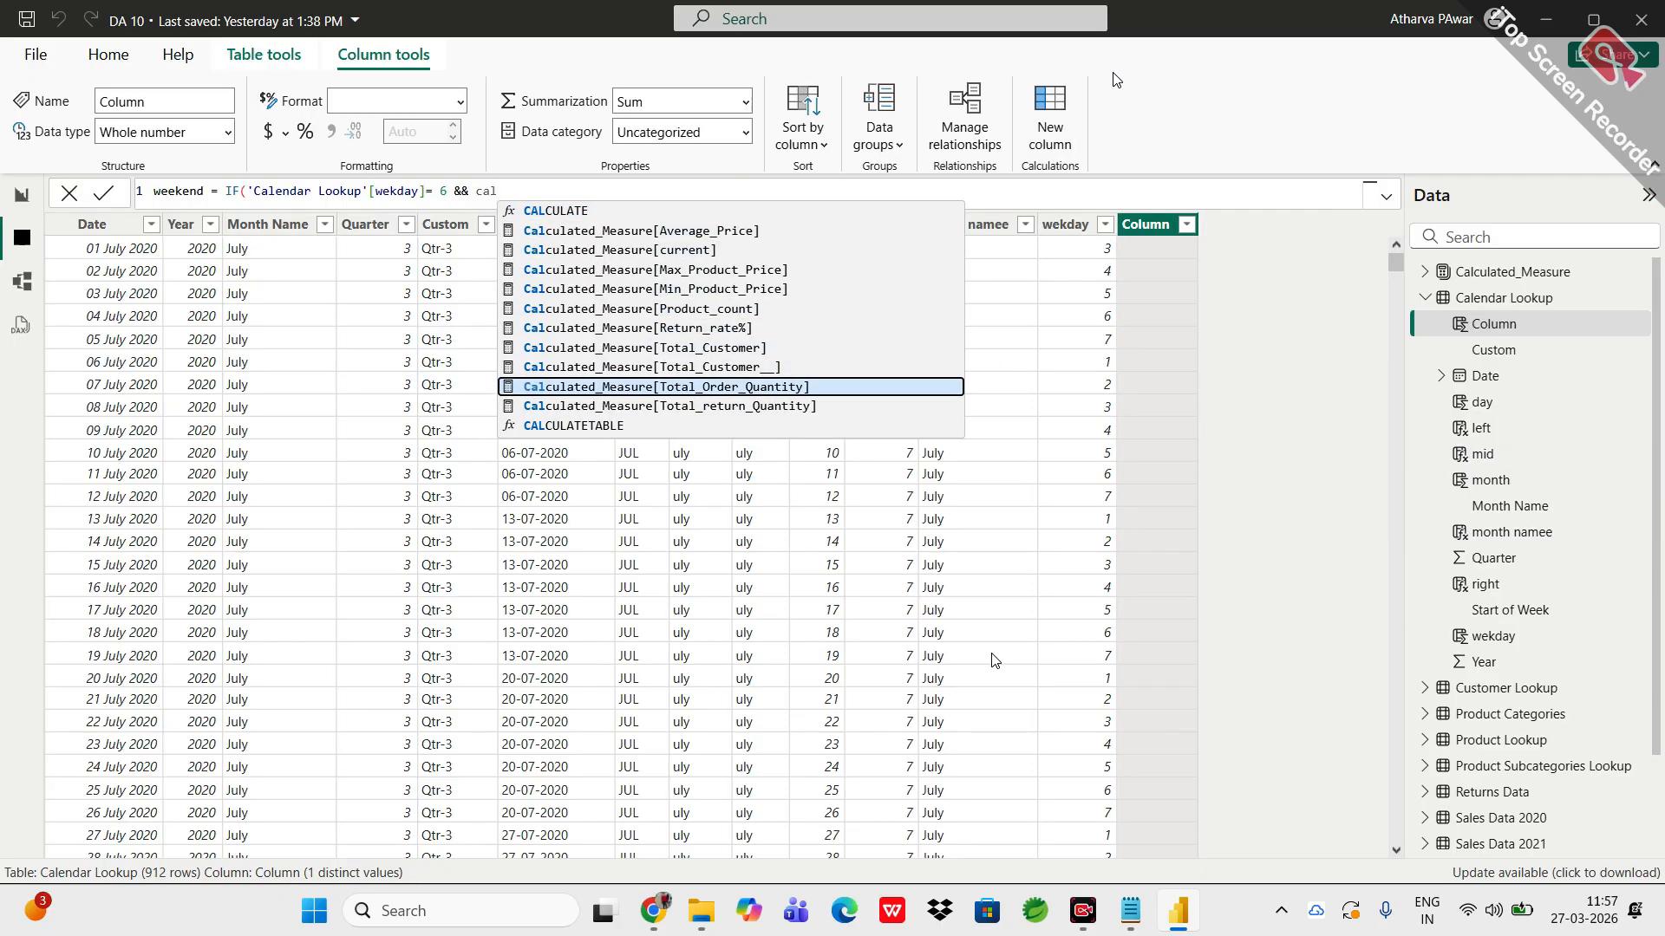
text(en)
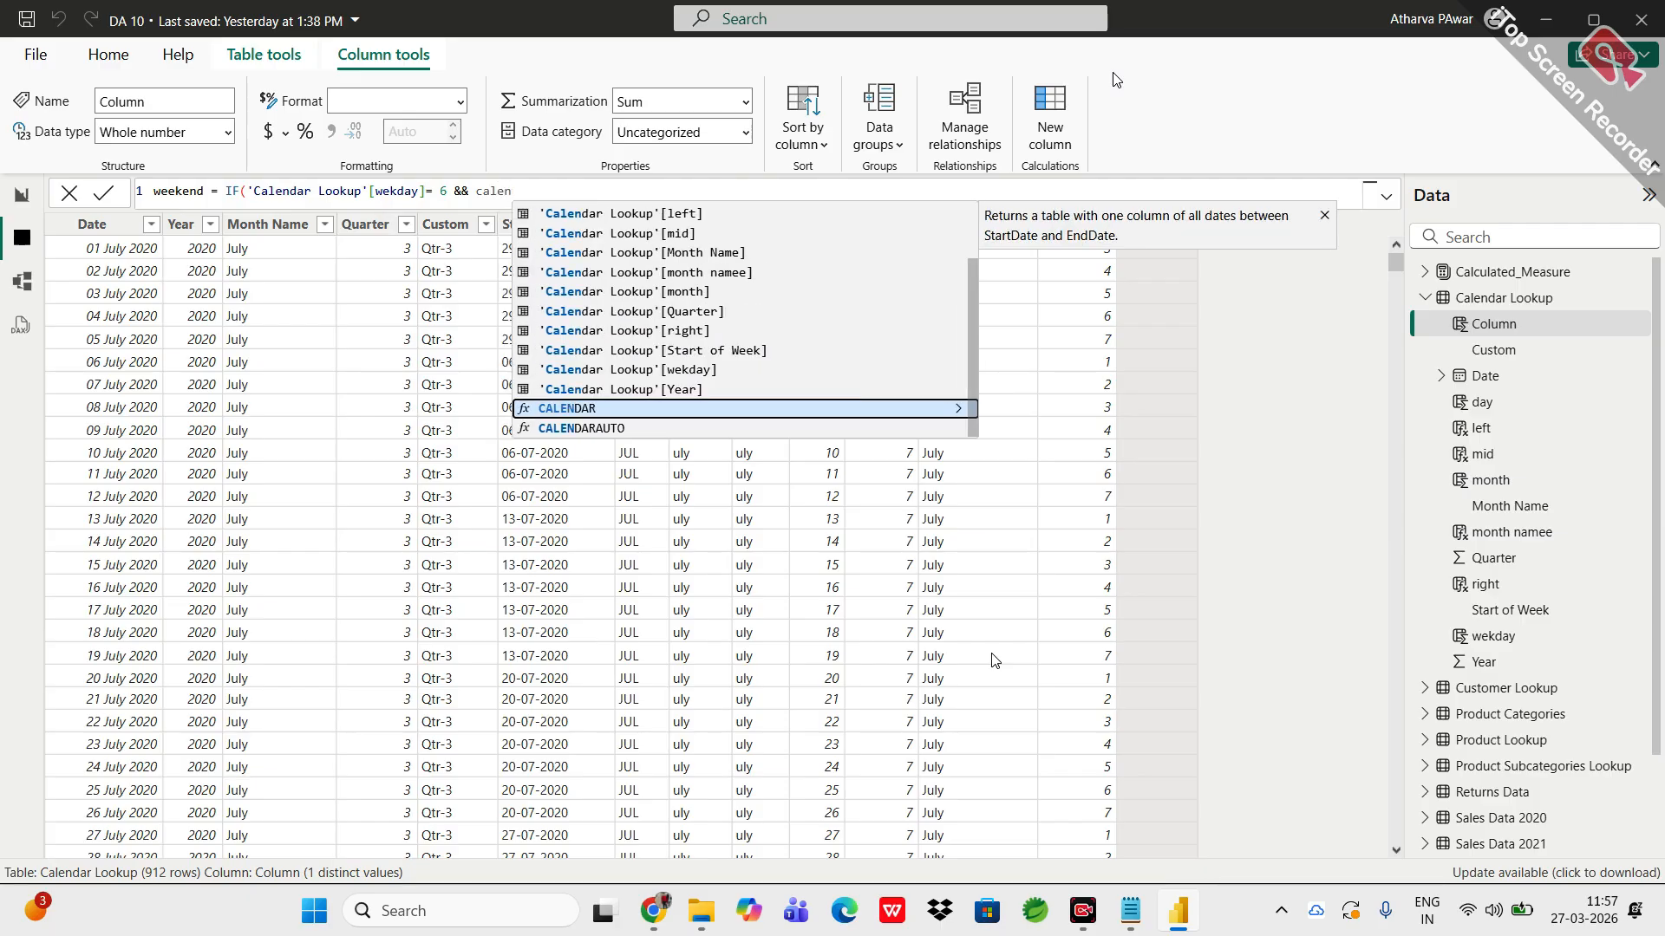
key(Up)
key(Up)
key(Tab)
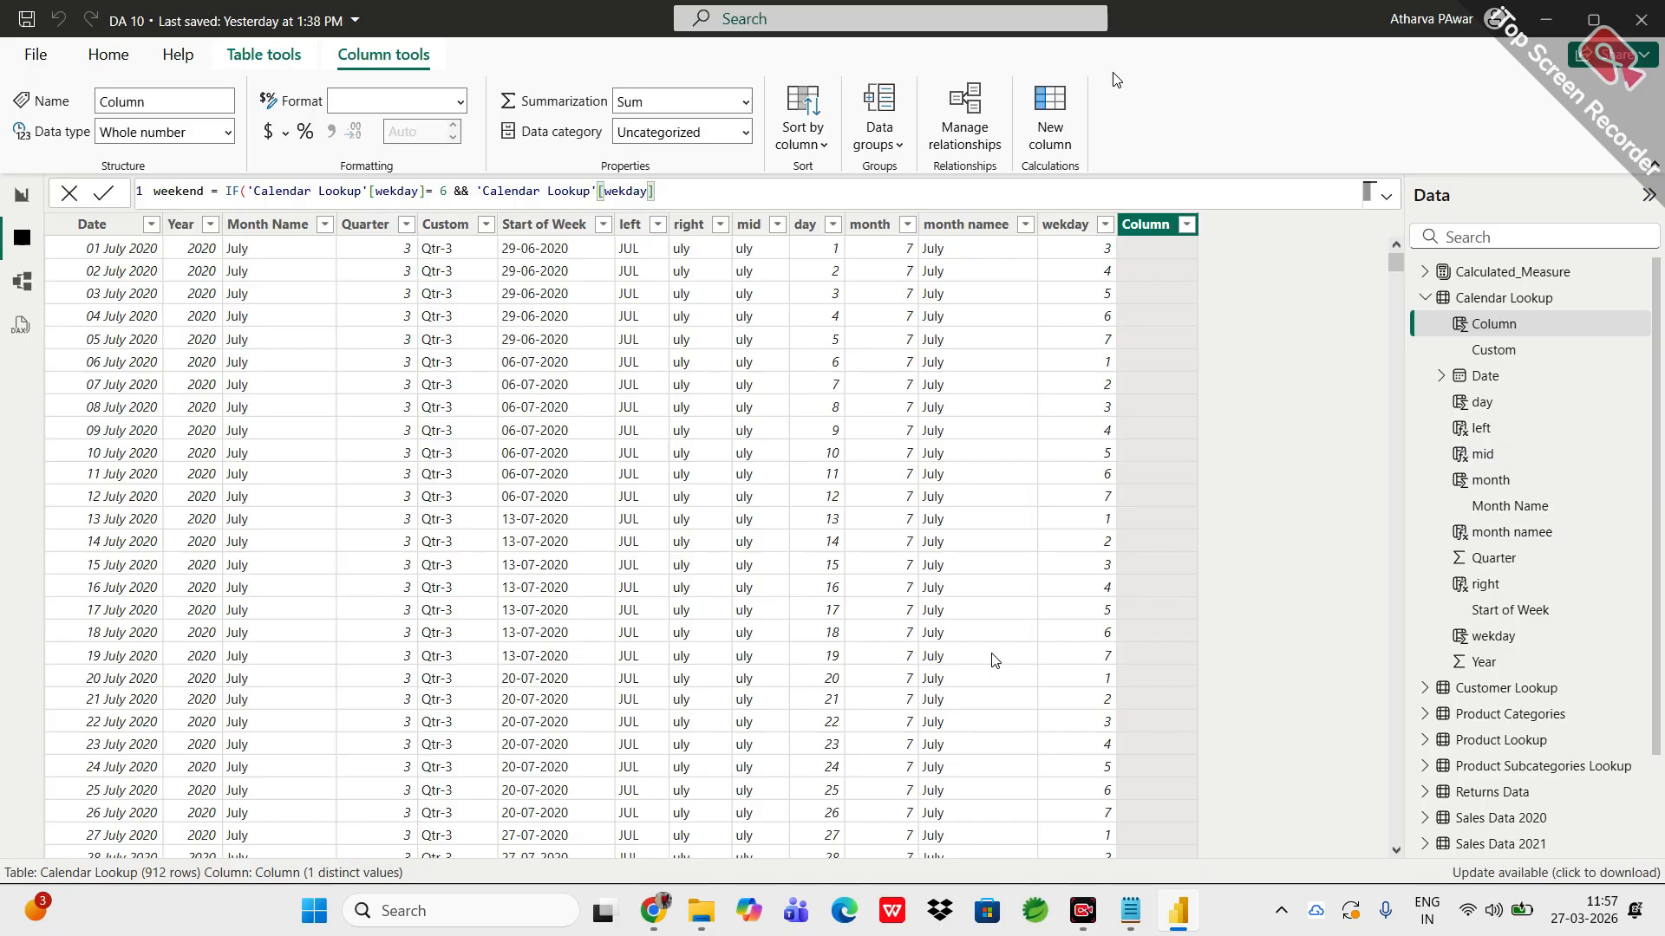
text(=7 , )
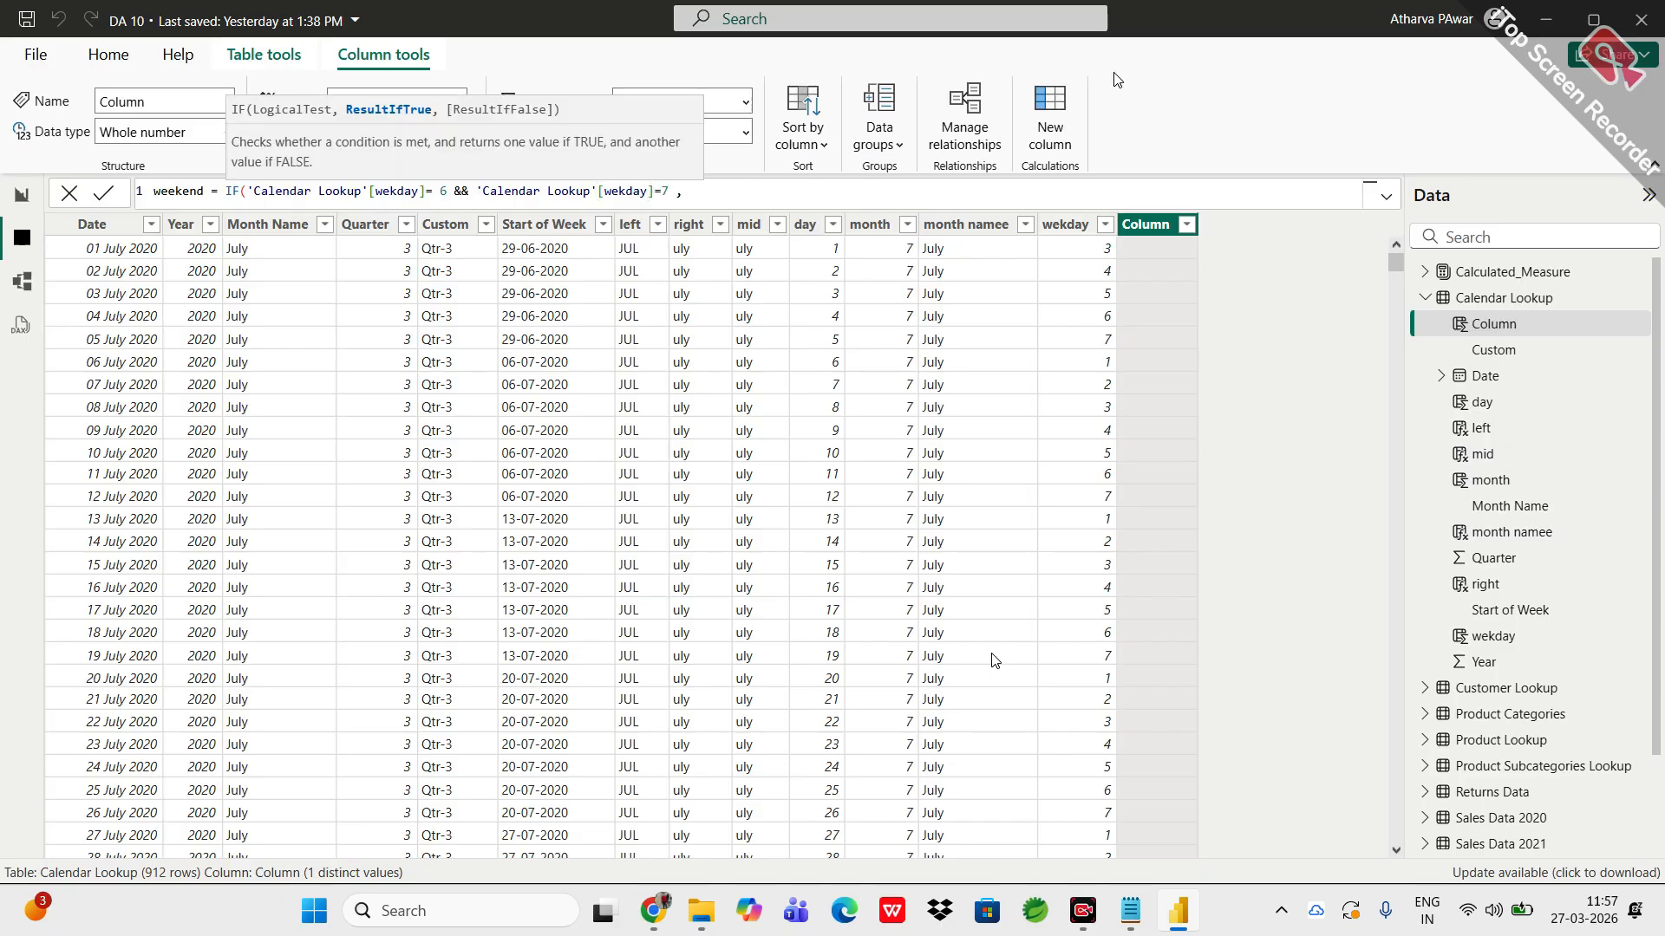
Step: Set the IF results to "Weekend" when true and "Weekday" when false, close the function, and commit the formula
text("Weekend","")
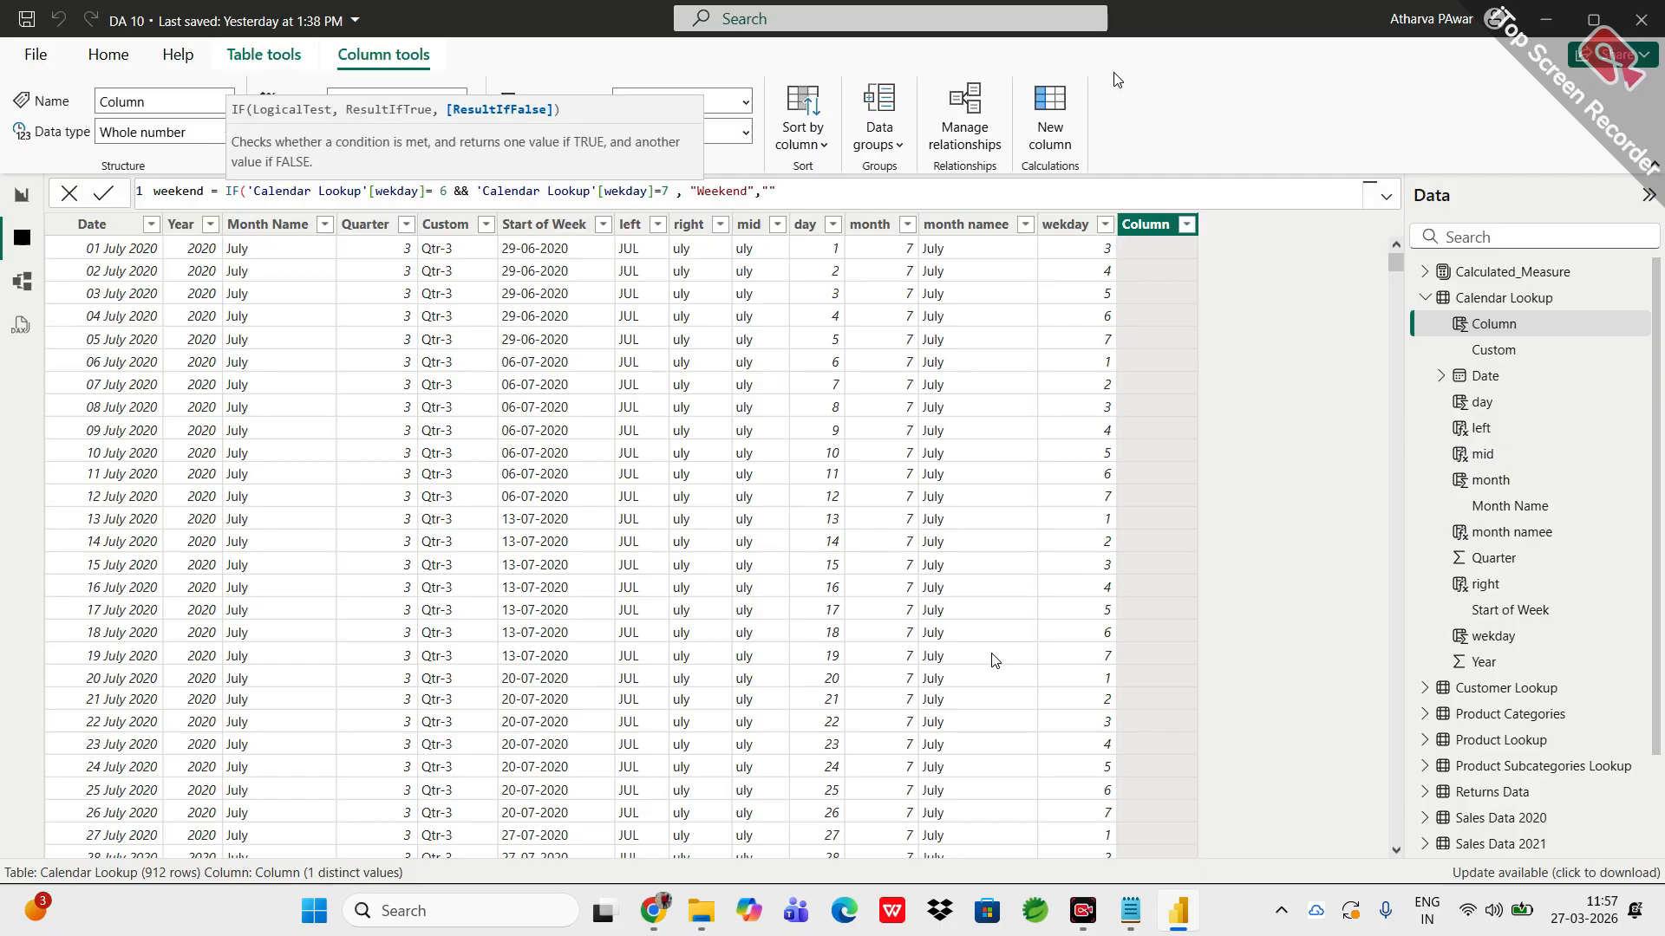
text(Weekday)
text())
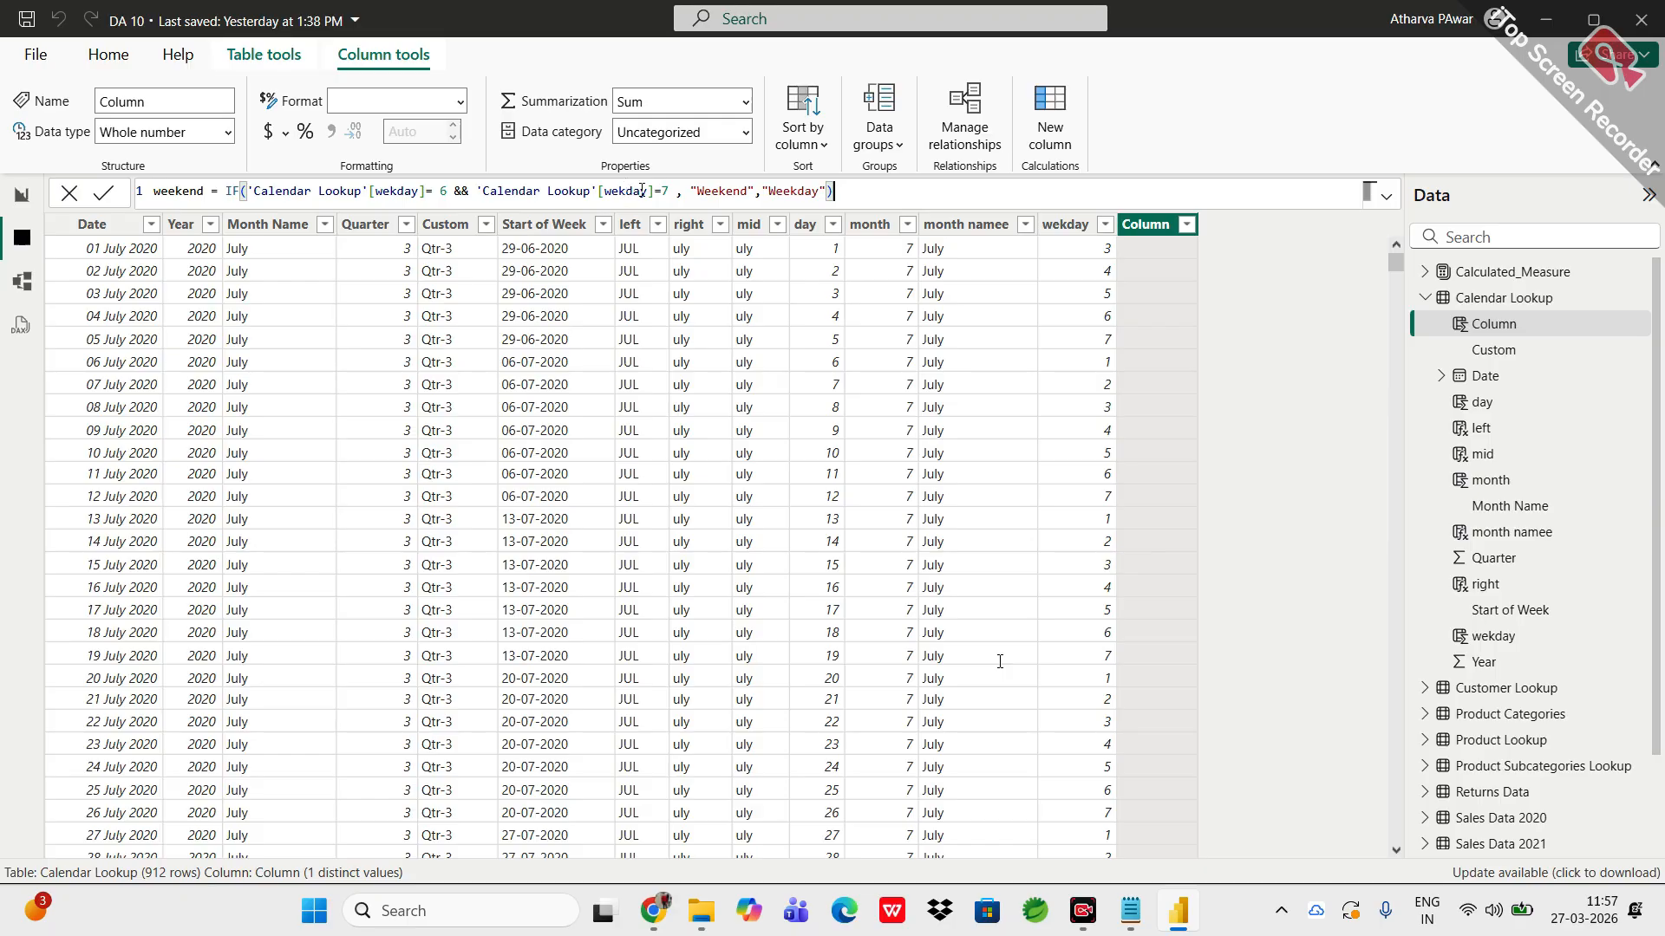
click(641, 189)
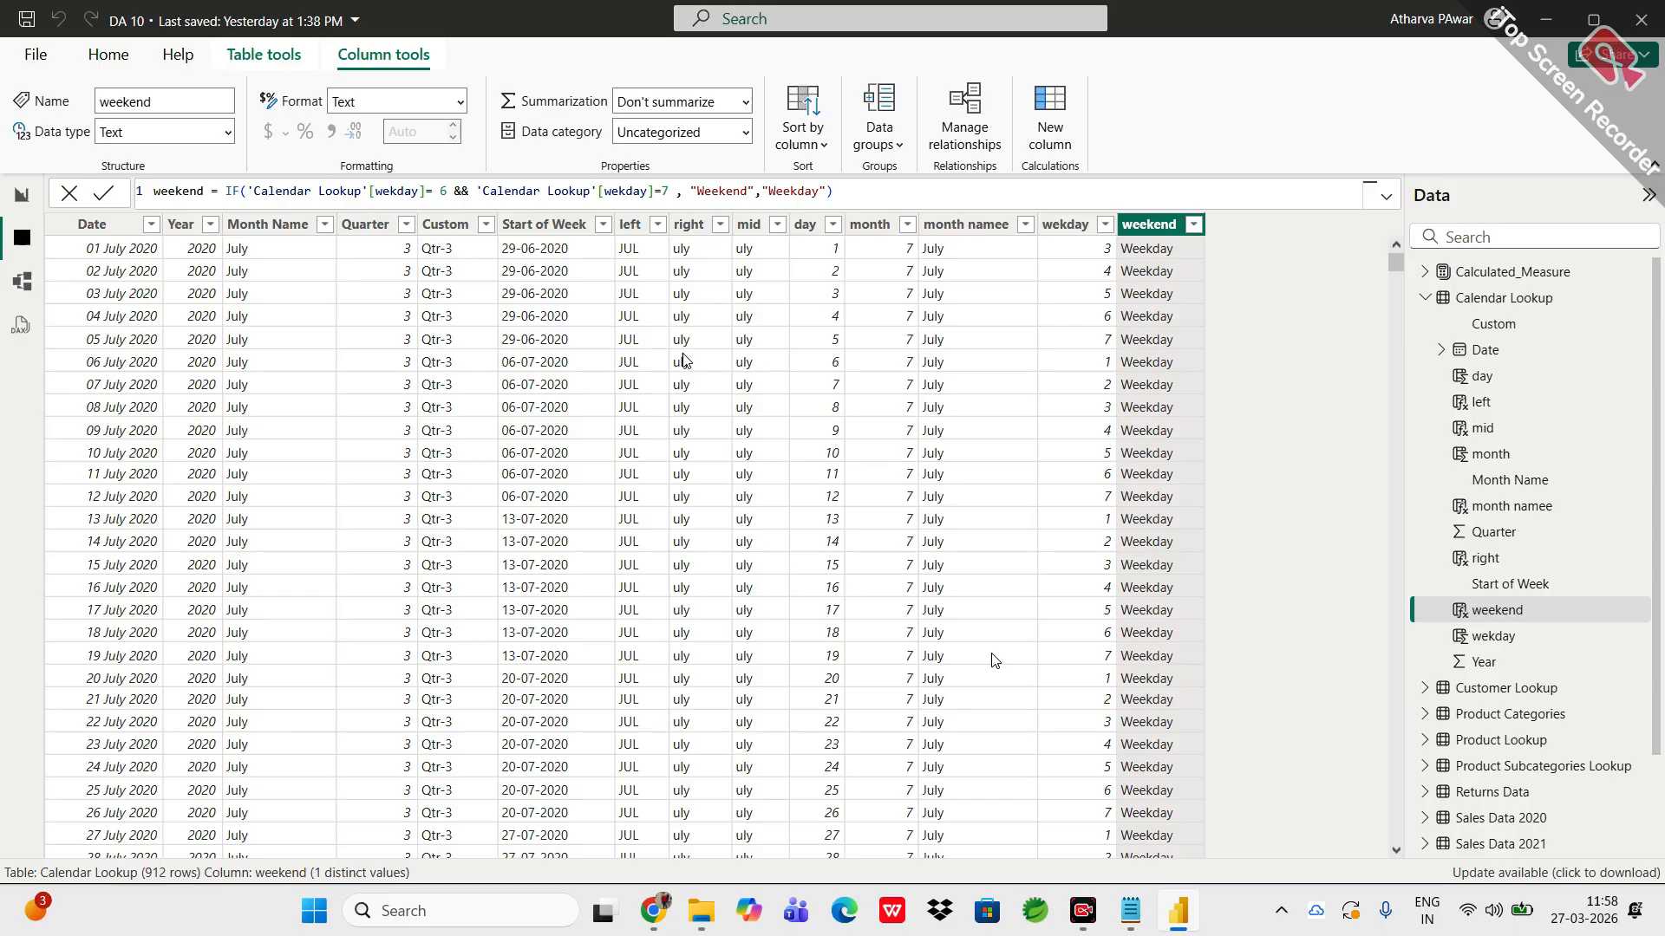
Step: Replace the && operator between the two weekend conditions with || and commit the corrected formula
click(476, 192)
key(BackSpace)
key(BackSpace)
key(BackSpace)
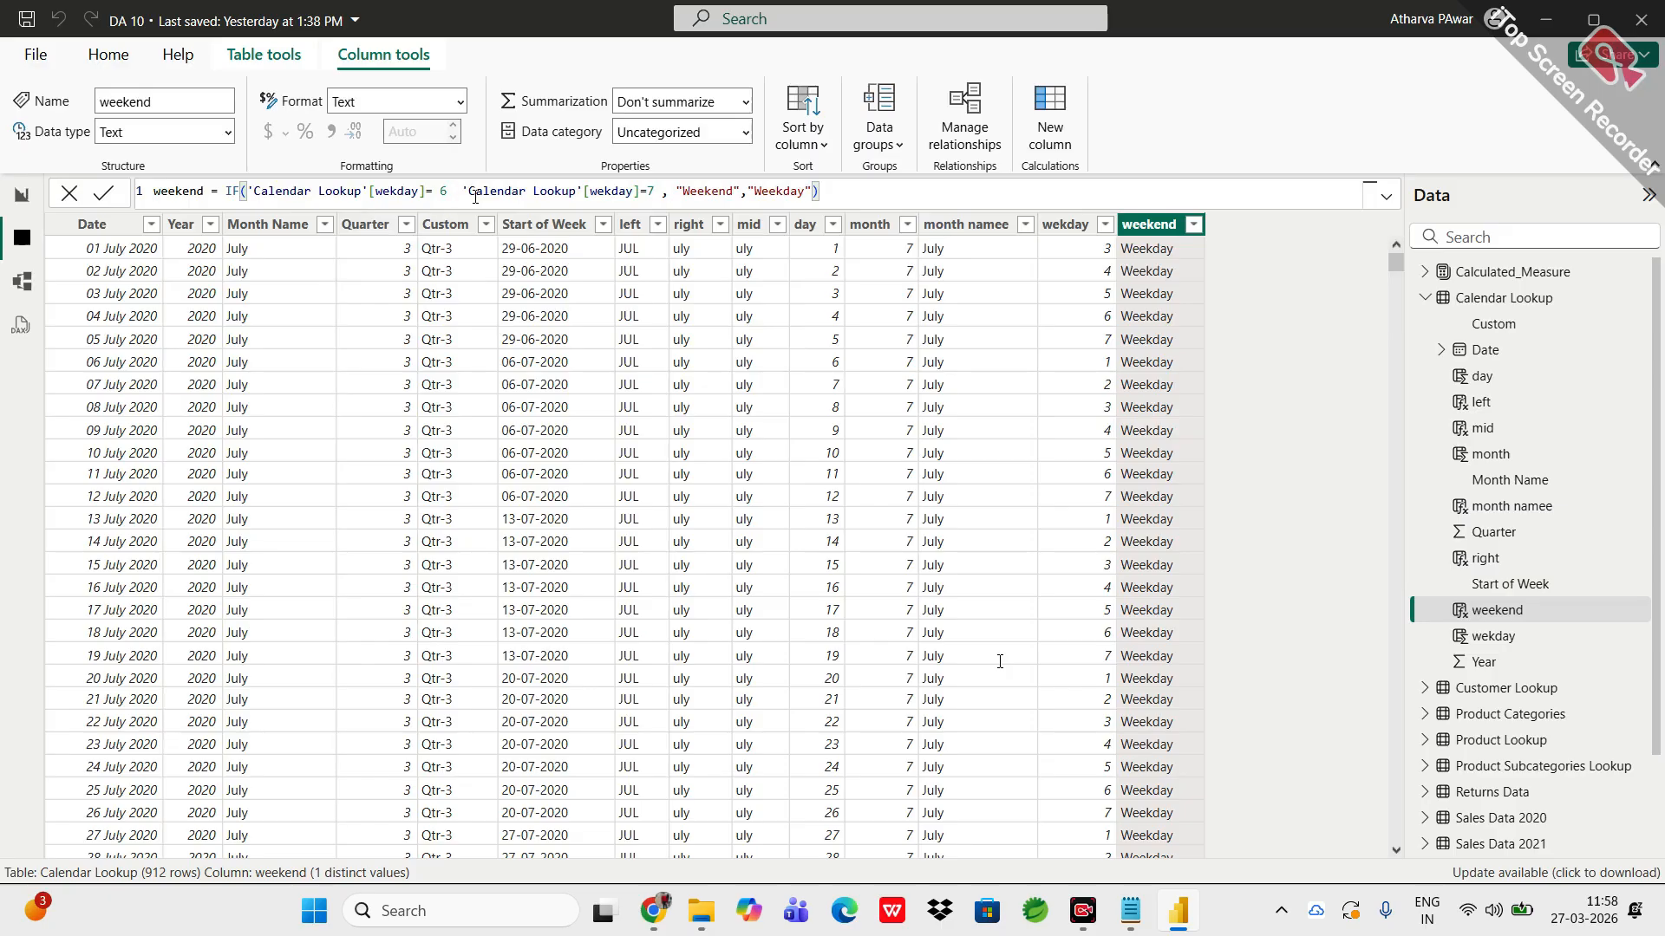
text(||)
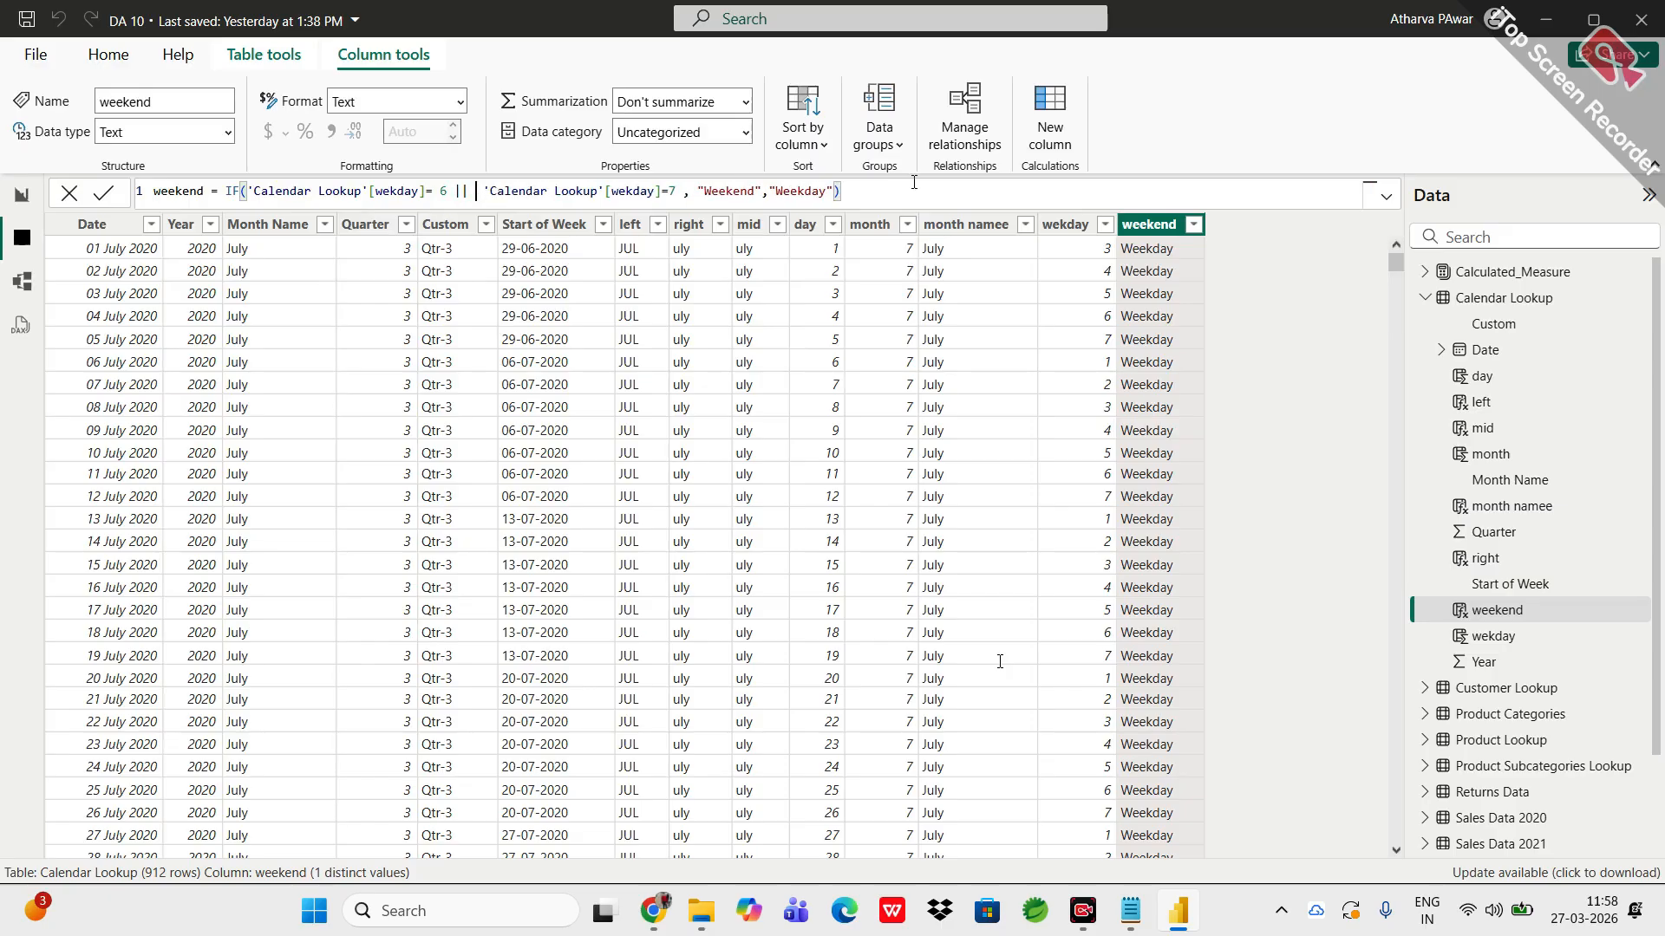
click(862, 195)
key(Return)
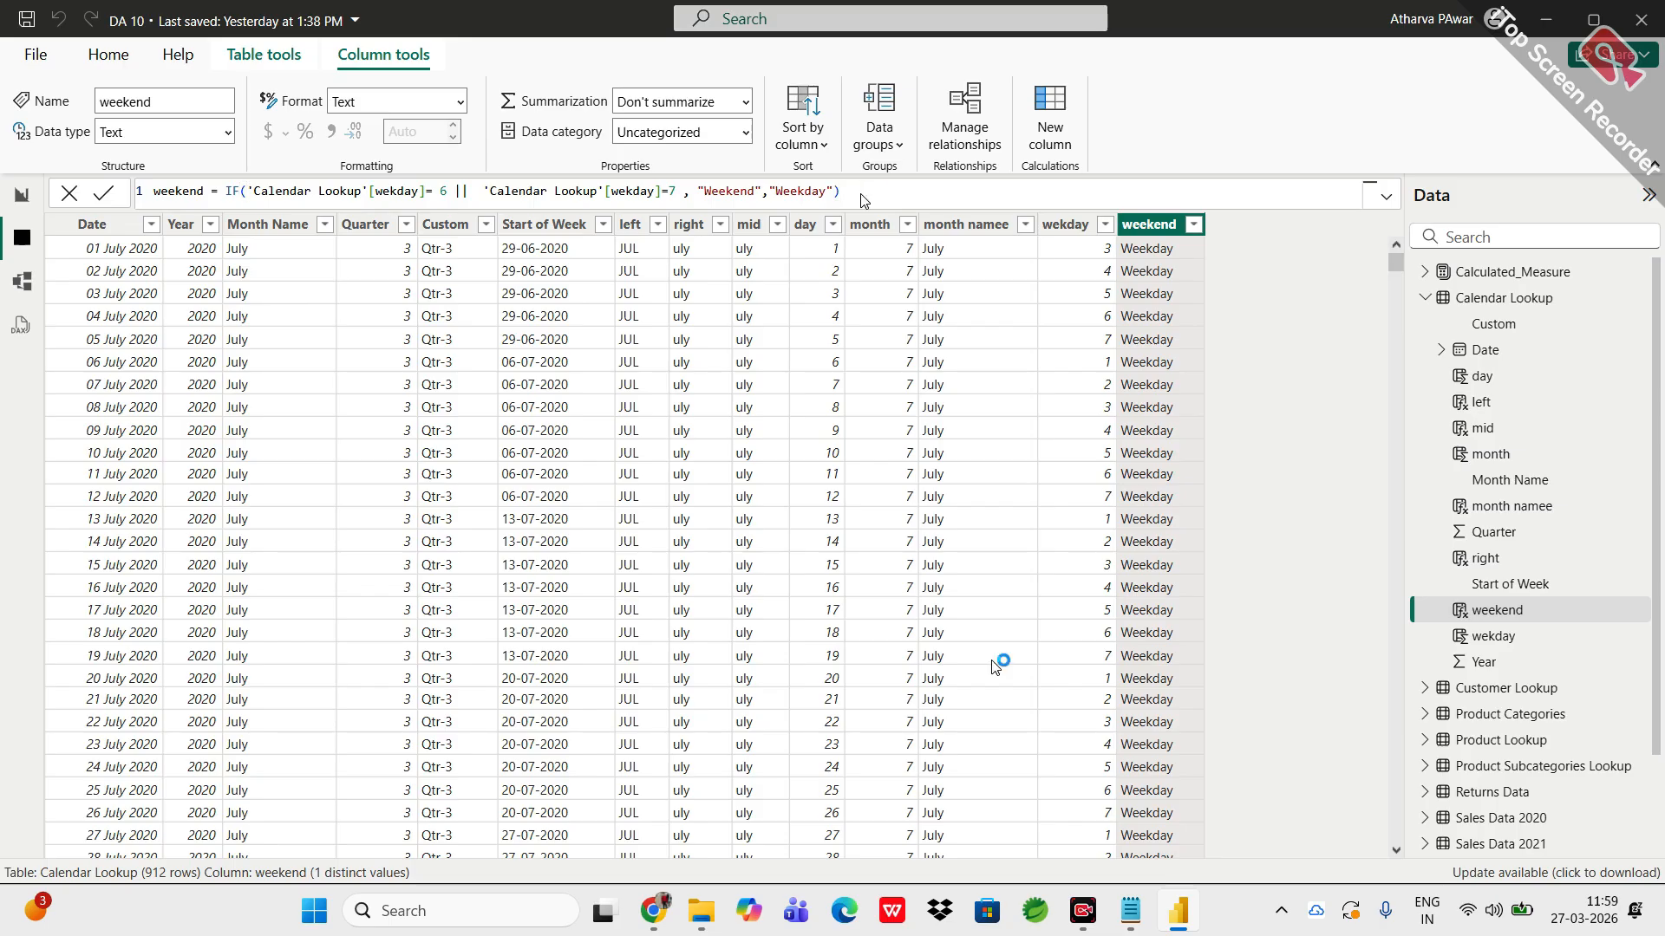
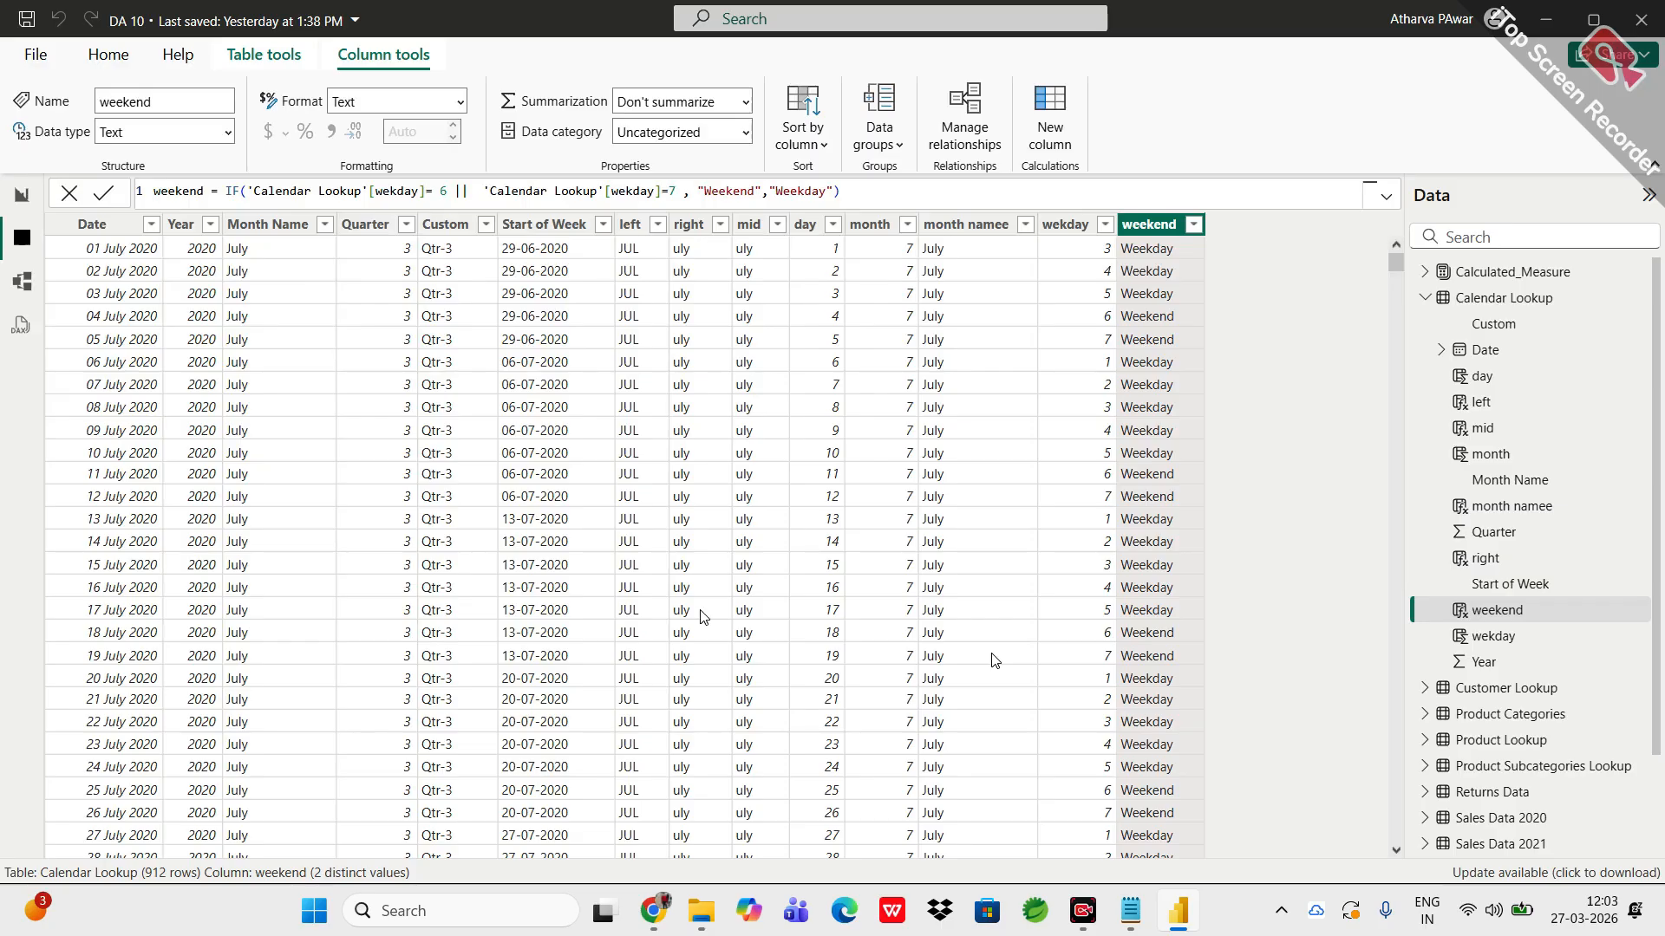
Step: Switch to the Google Meet window in Chrome and look through the list of meeting participants
click(665, 917)
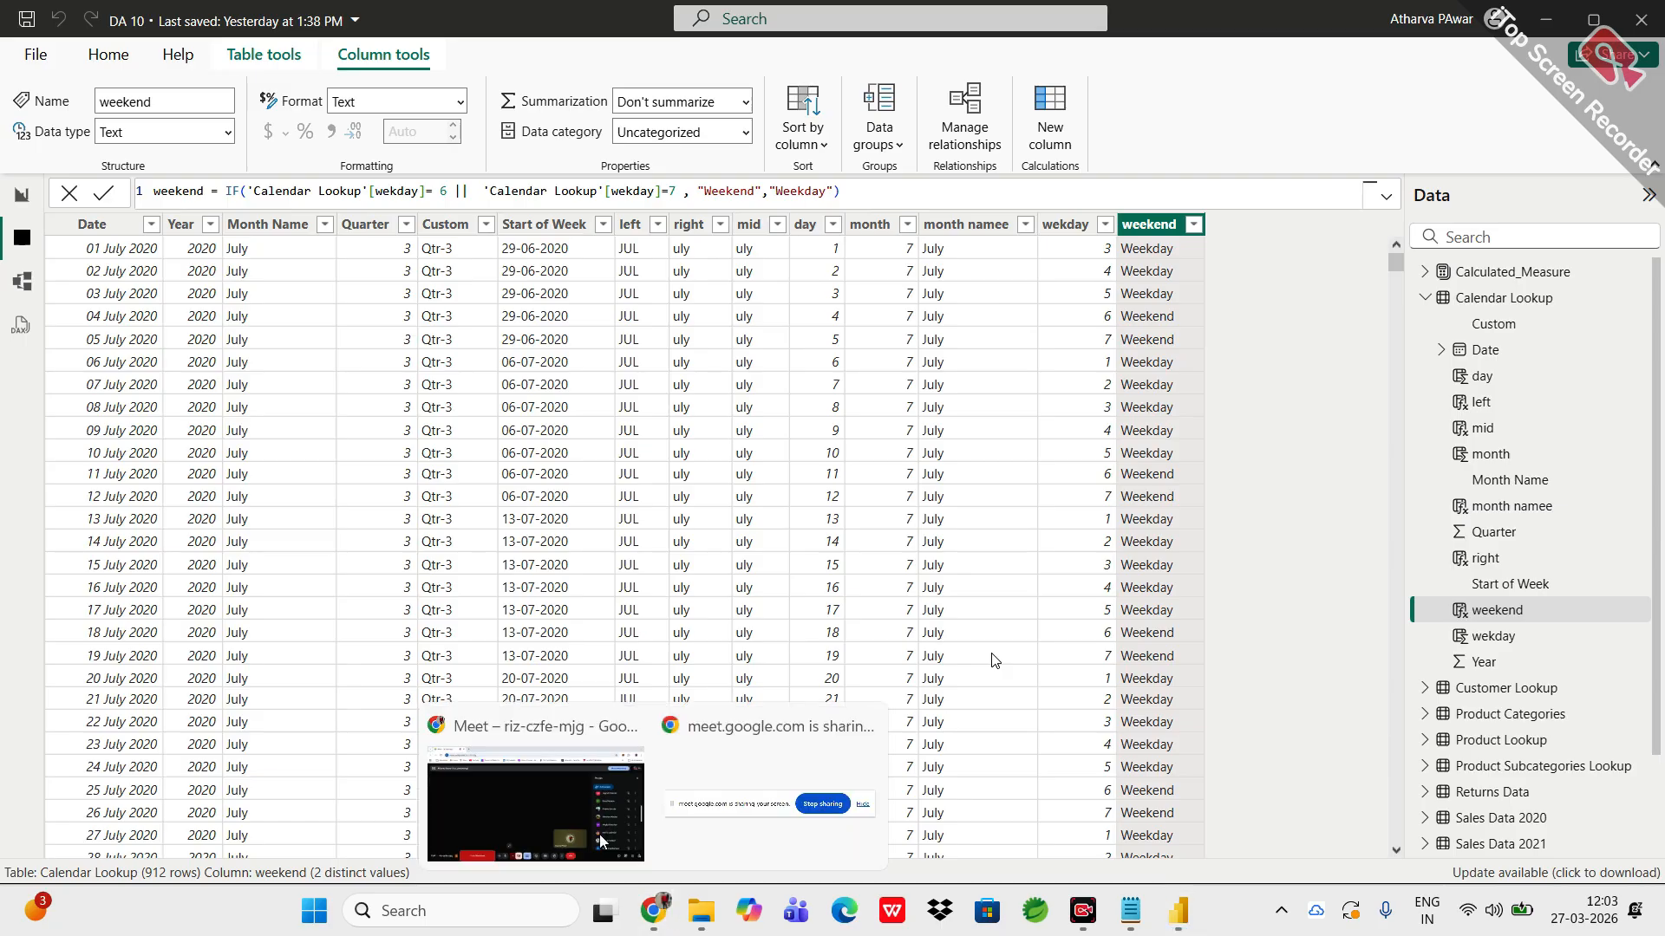
click(589, 819)
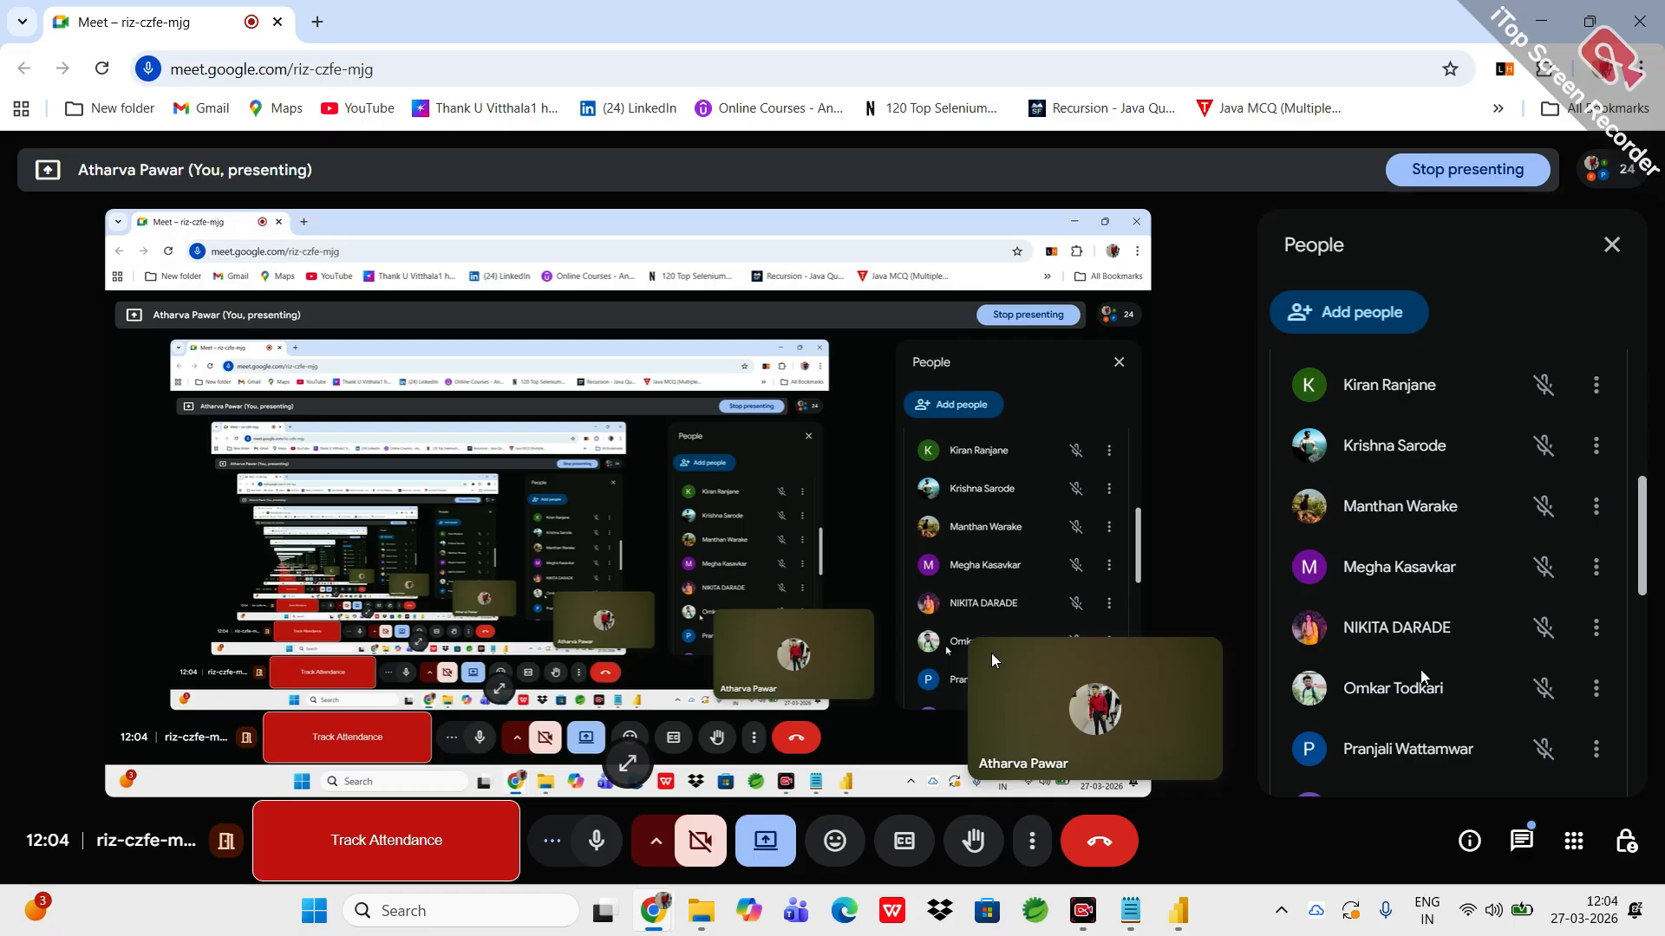
scroll(1421, 675, down, 8)
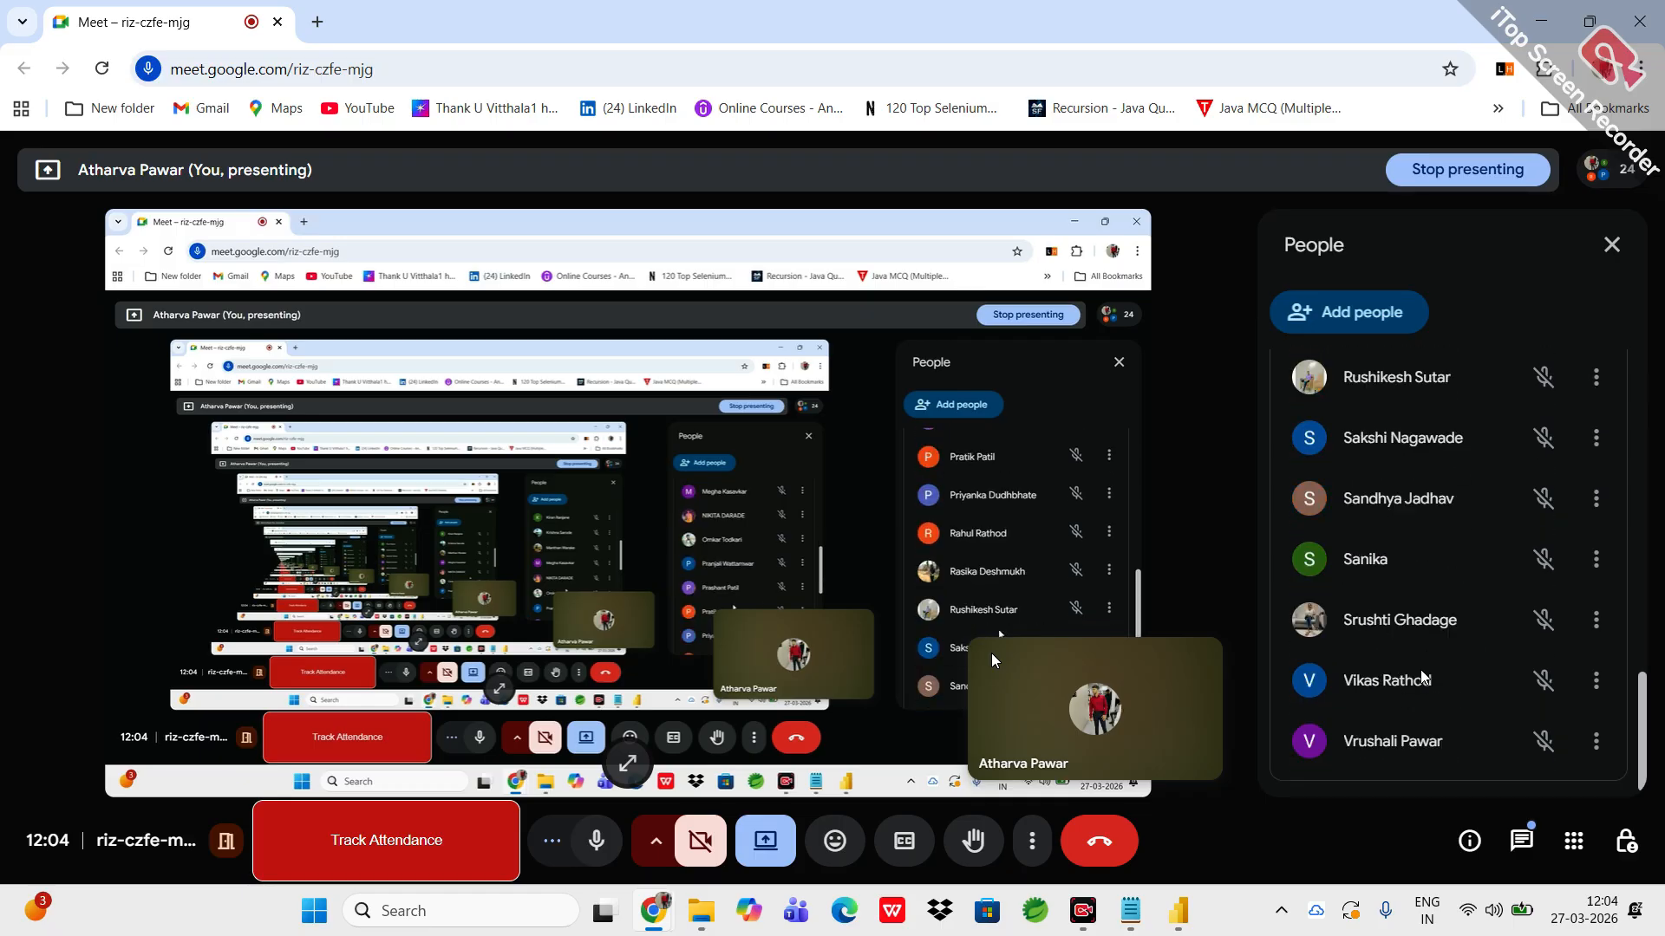
scroll(1422, 676, up, 4)
scroll(1422, 676, up, 6)
scroll(1422, 677, down, 3)
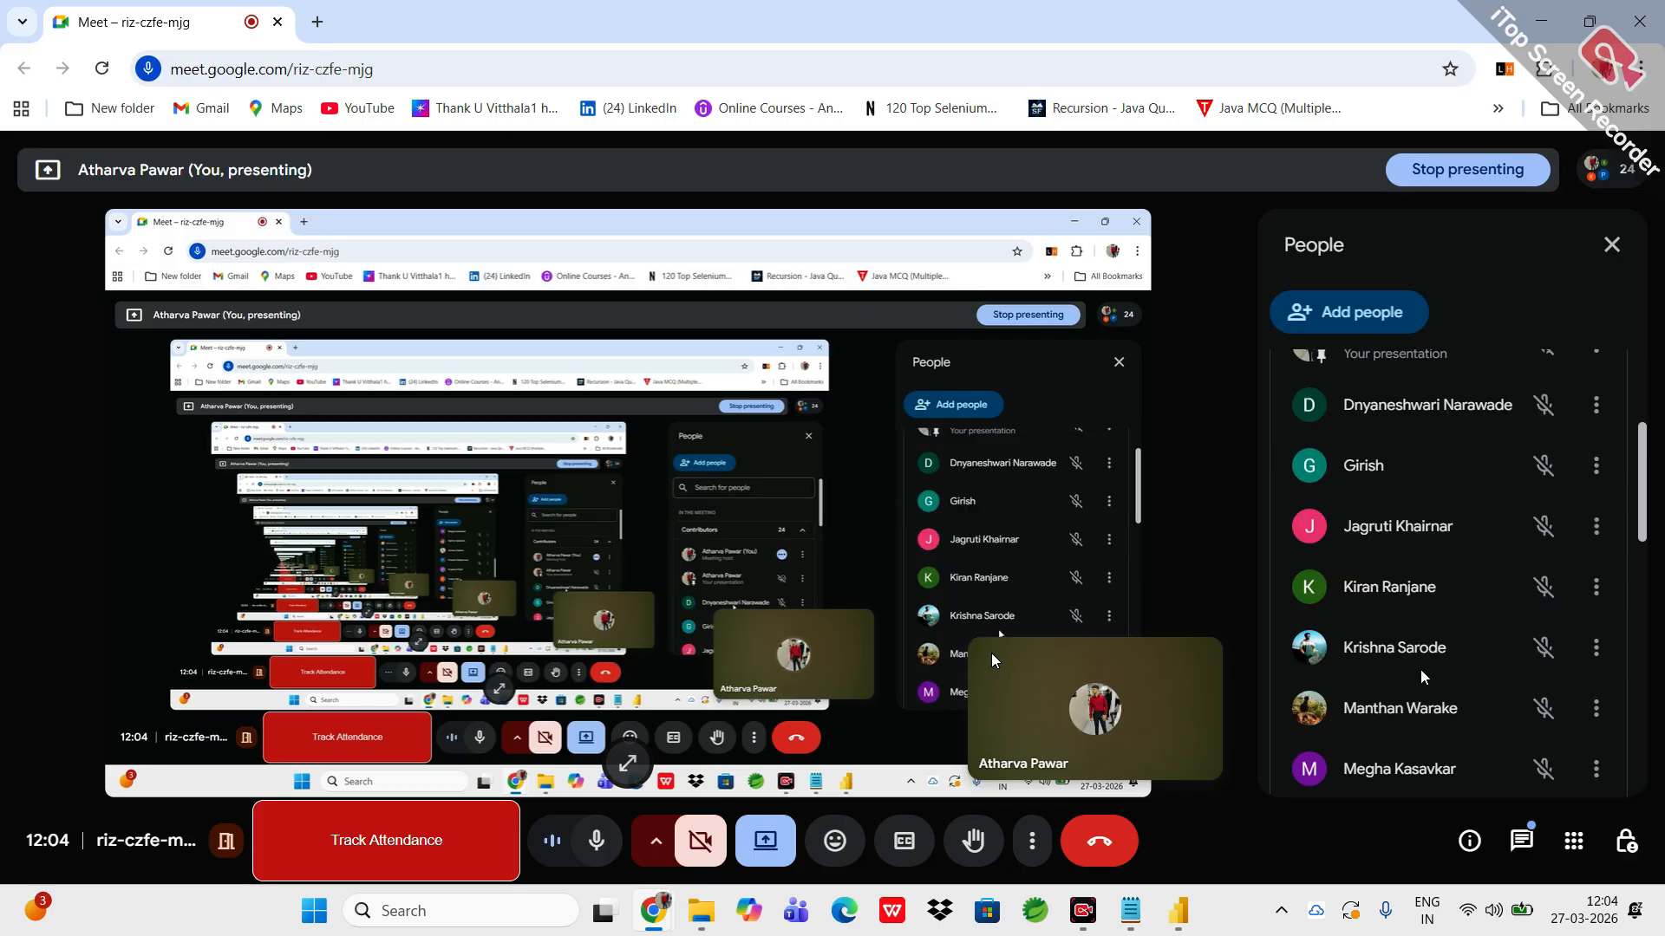
scroll(1421, 675, up, 3)
scroll(1422, 677, down, 5)
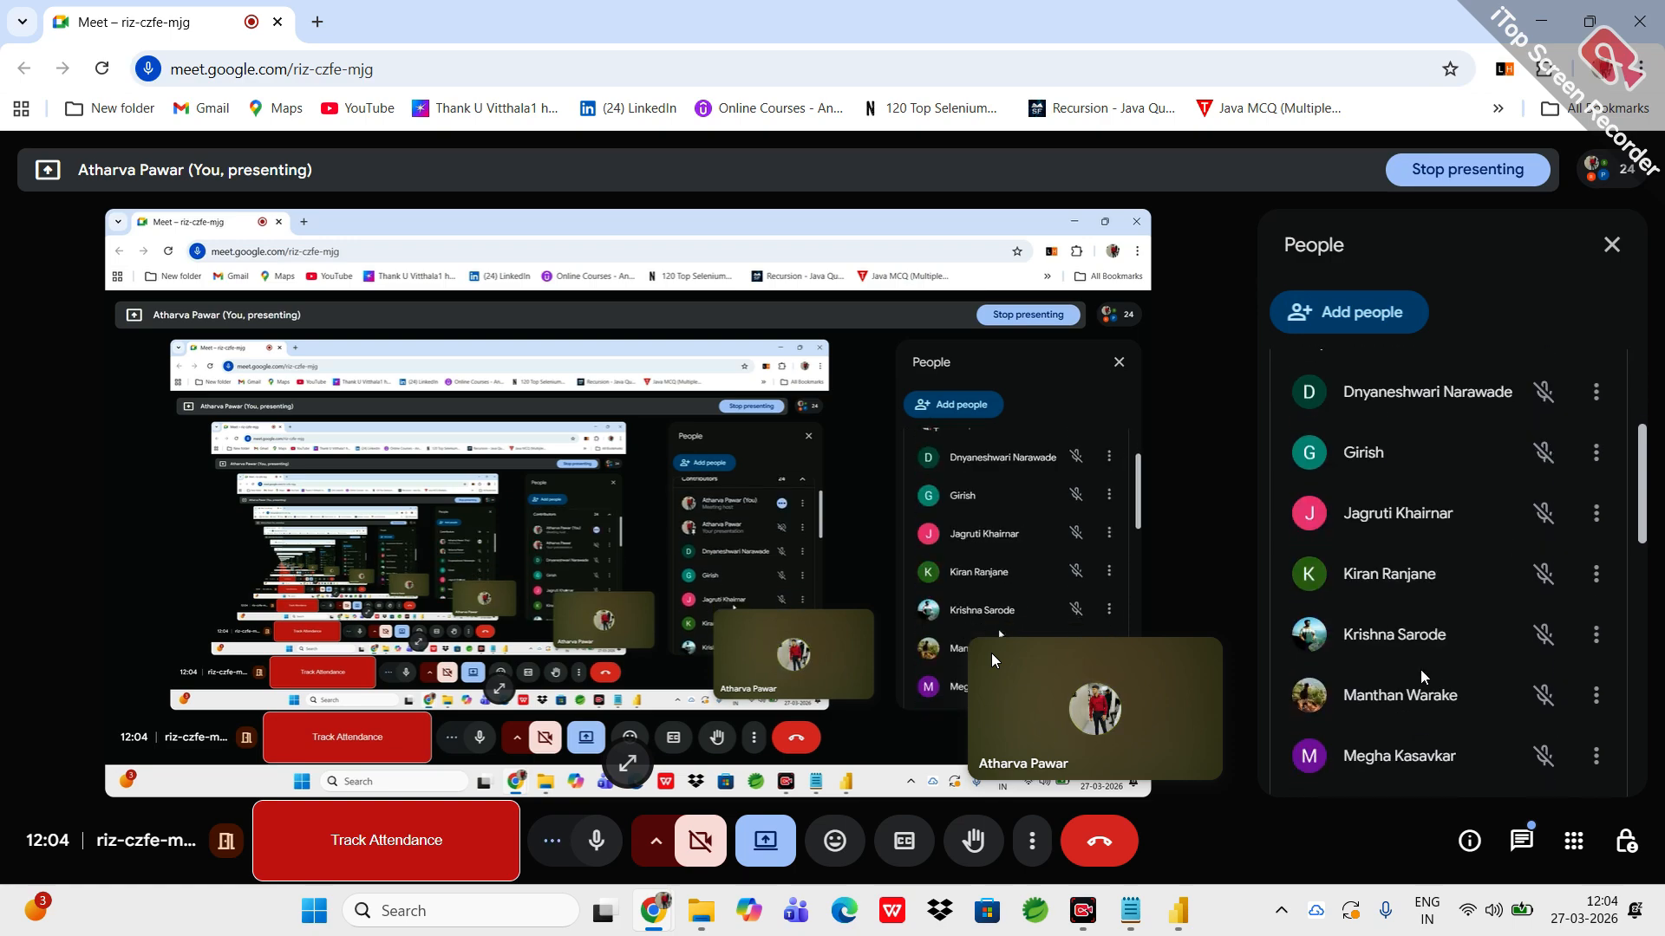
Step: Look through the remaining meeting participants, then switch back to Power BI Desktop
scroll(1420, 674, down, 3)
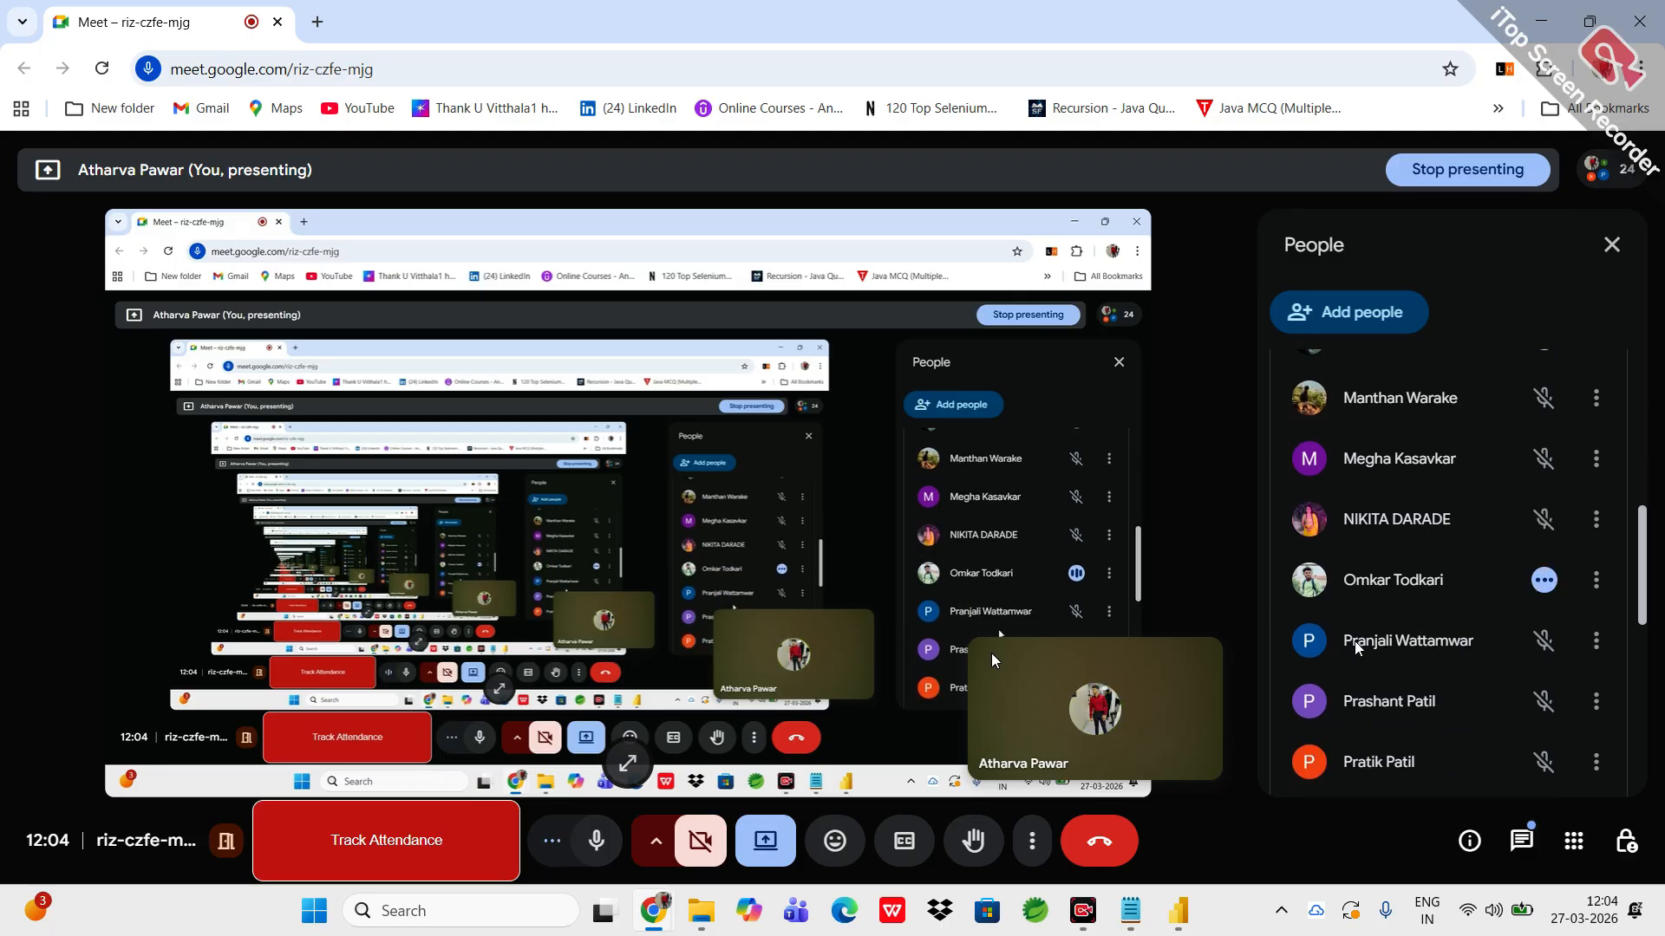
scroll(1354, 643, down, 1)
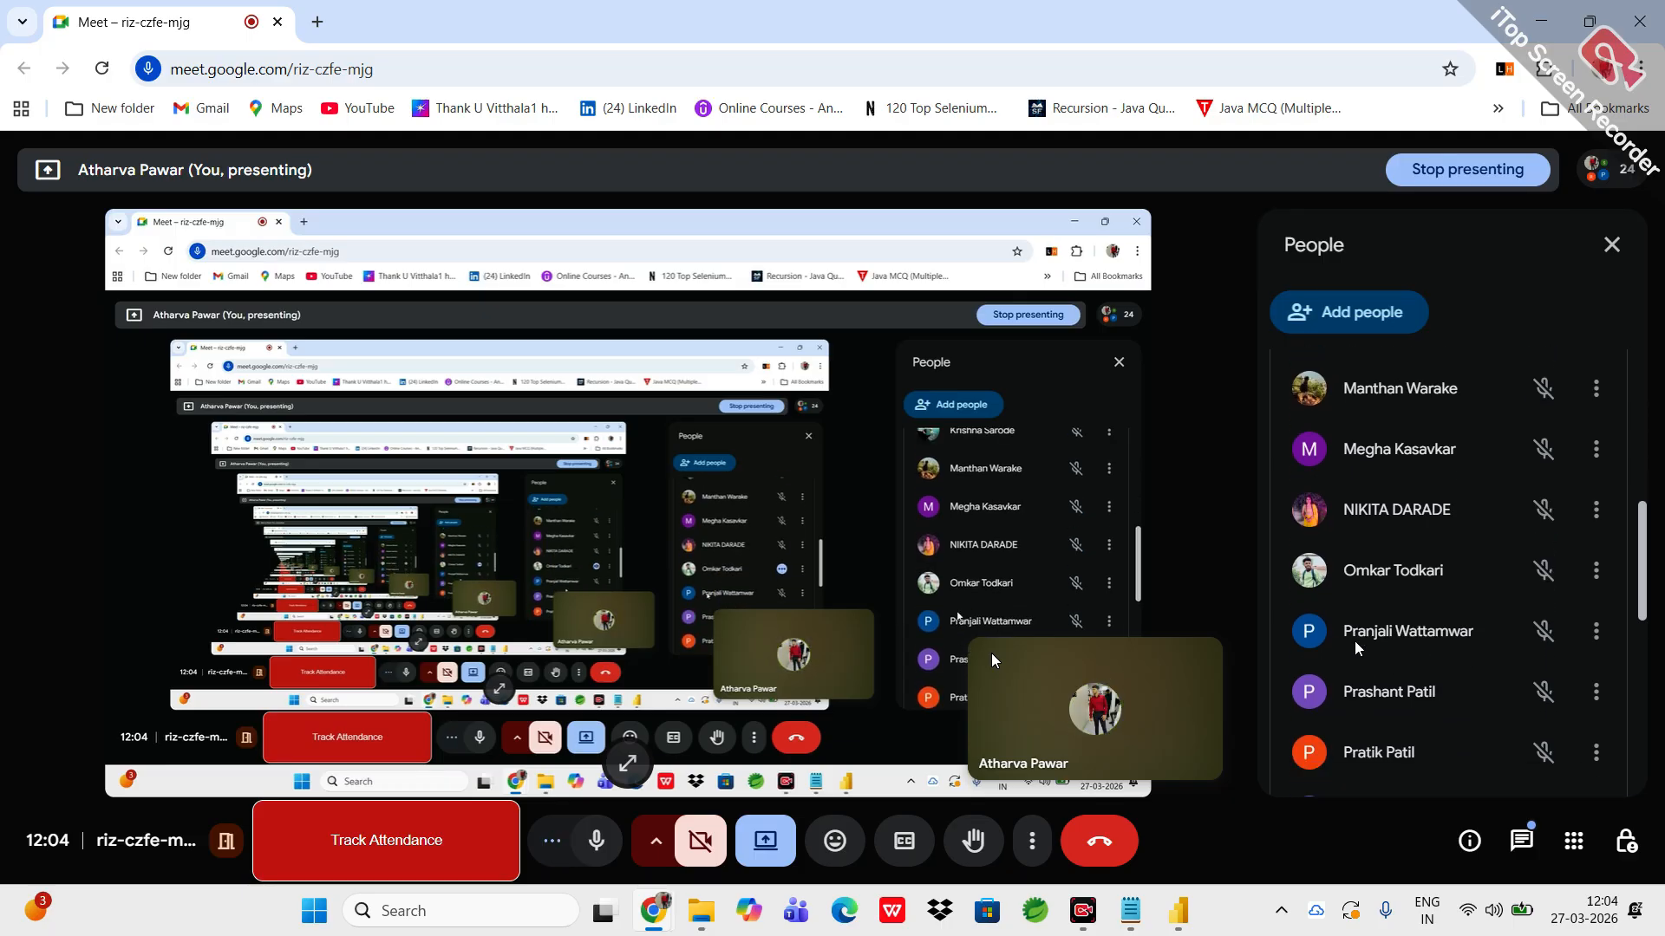
click(1181, 912)
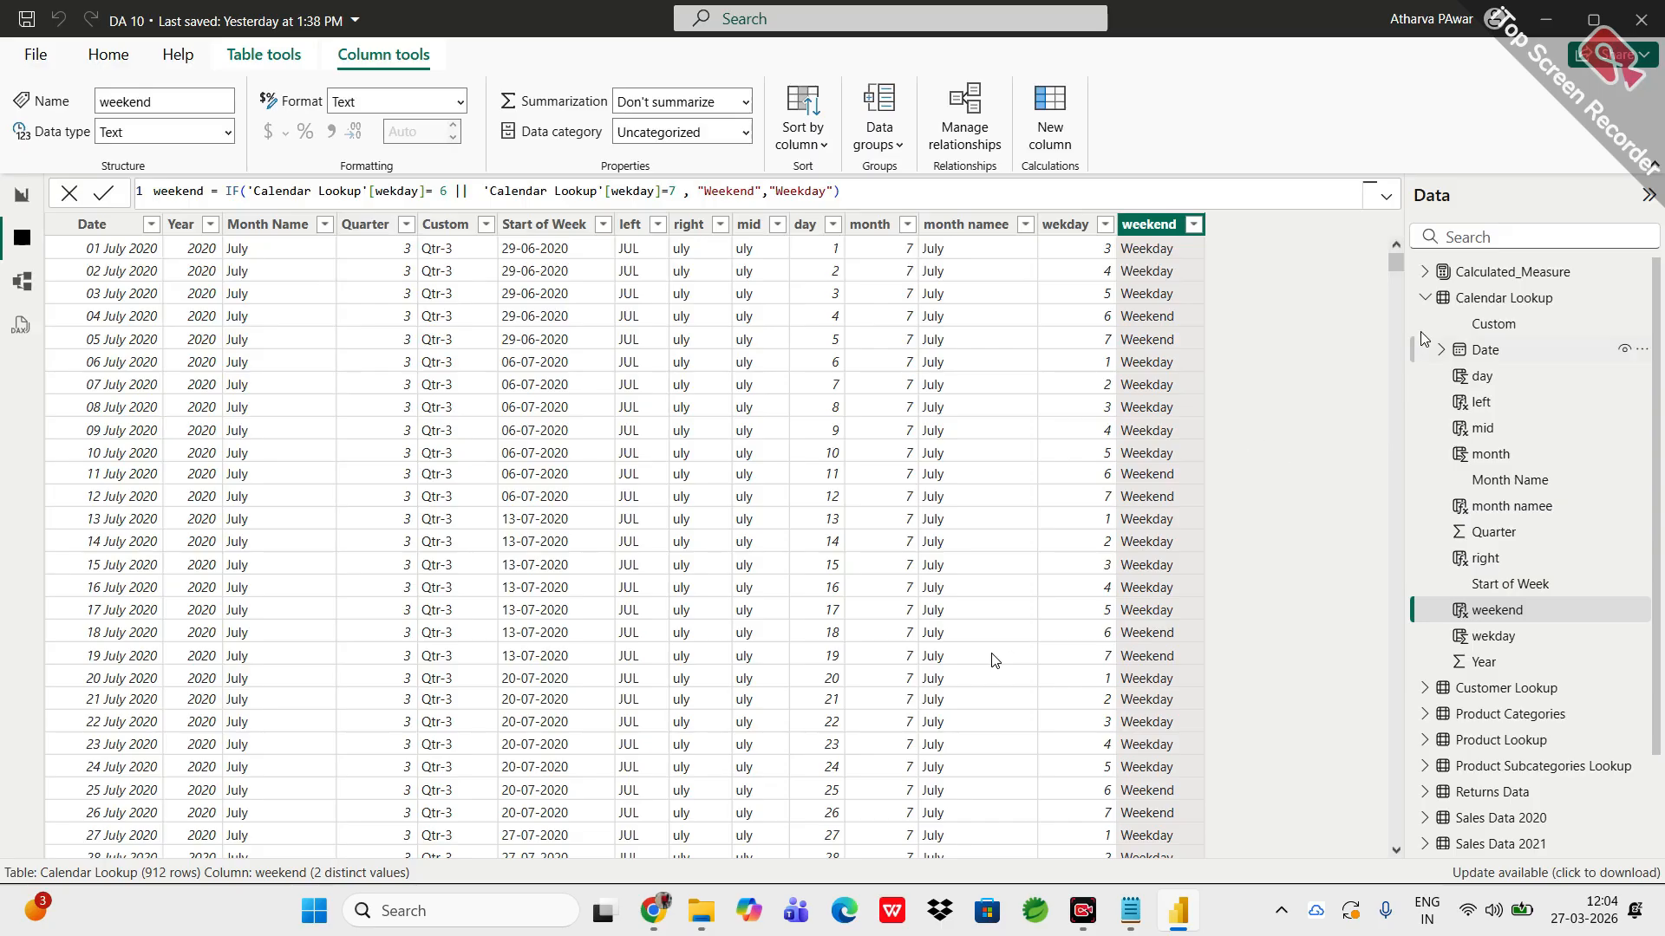
Step: Open the Product Lookup table and examine its columns, including ProductCost and ProductPrice
scroll(1454, 664, down, 1)
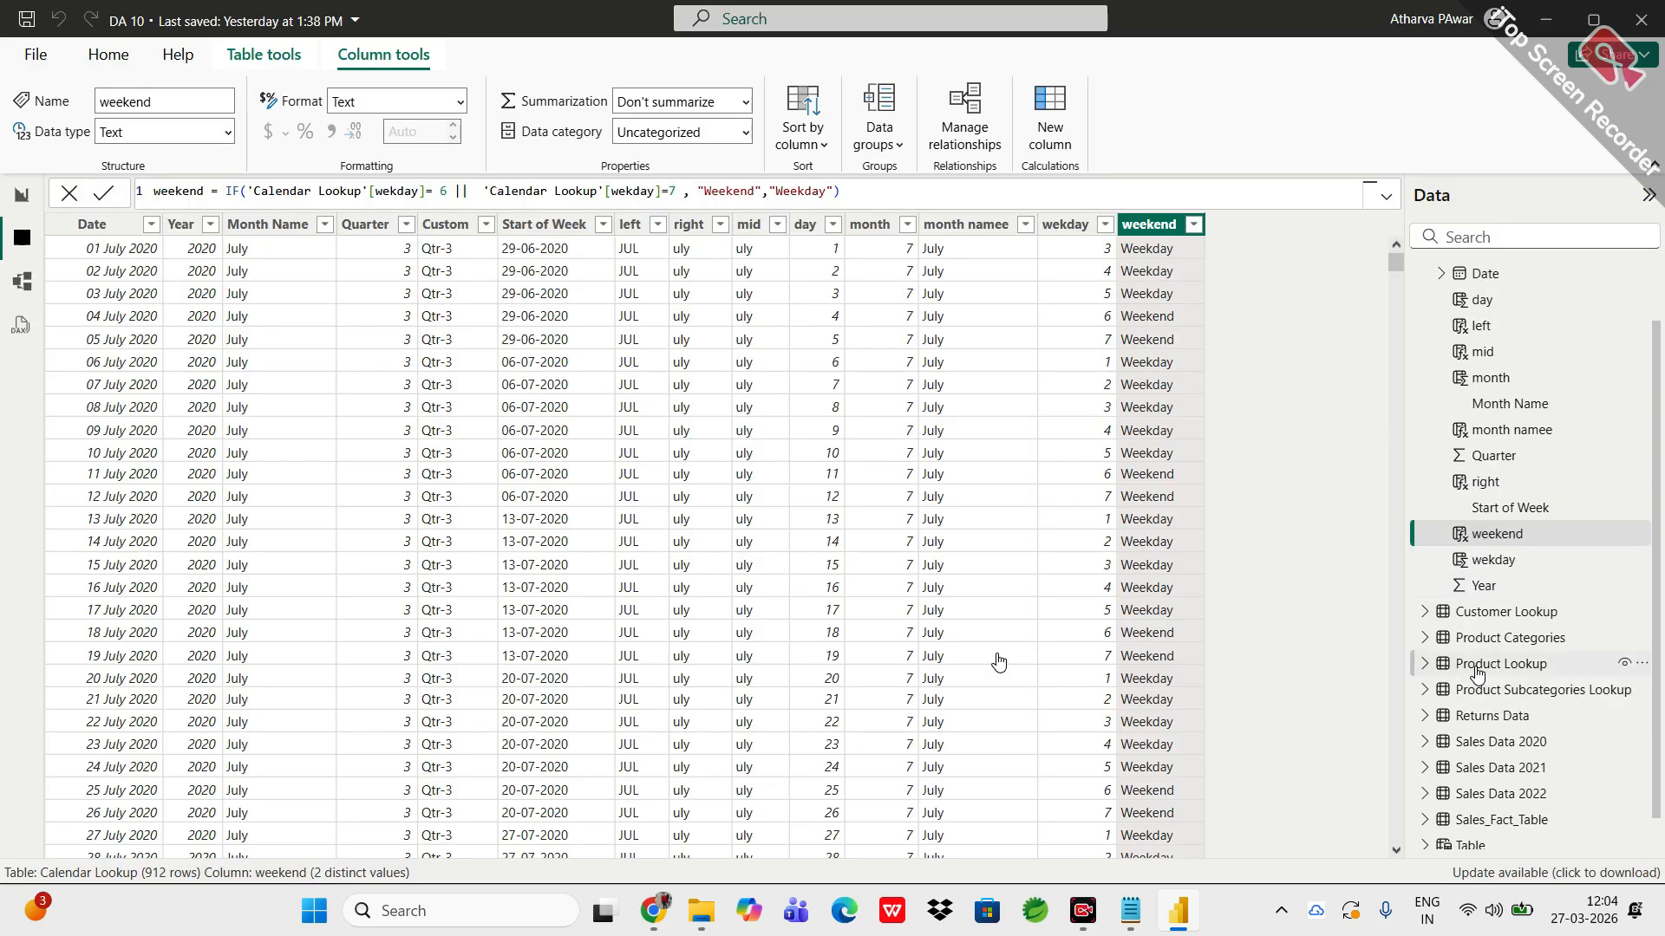
click(1476, 673)
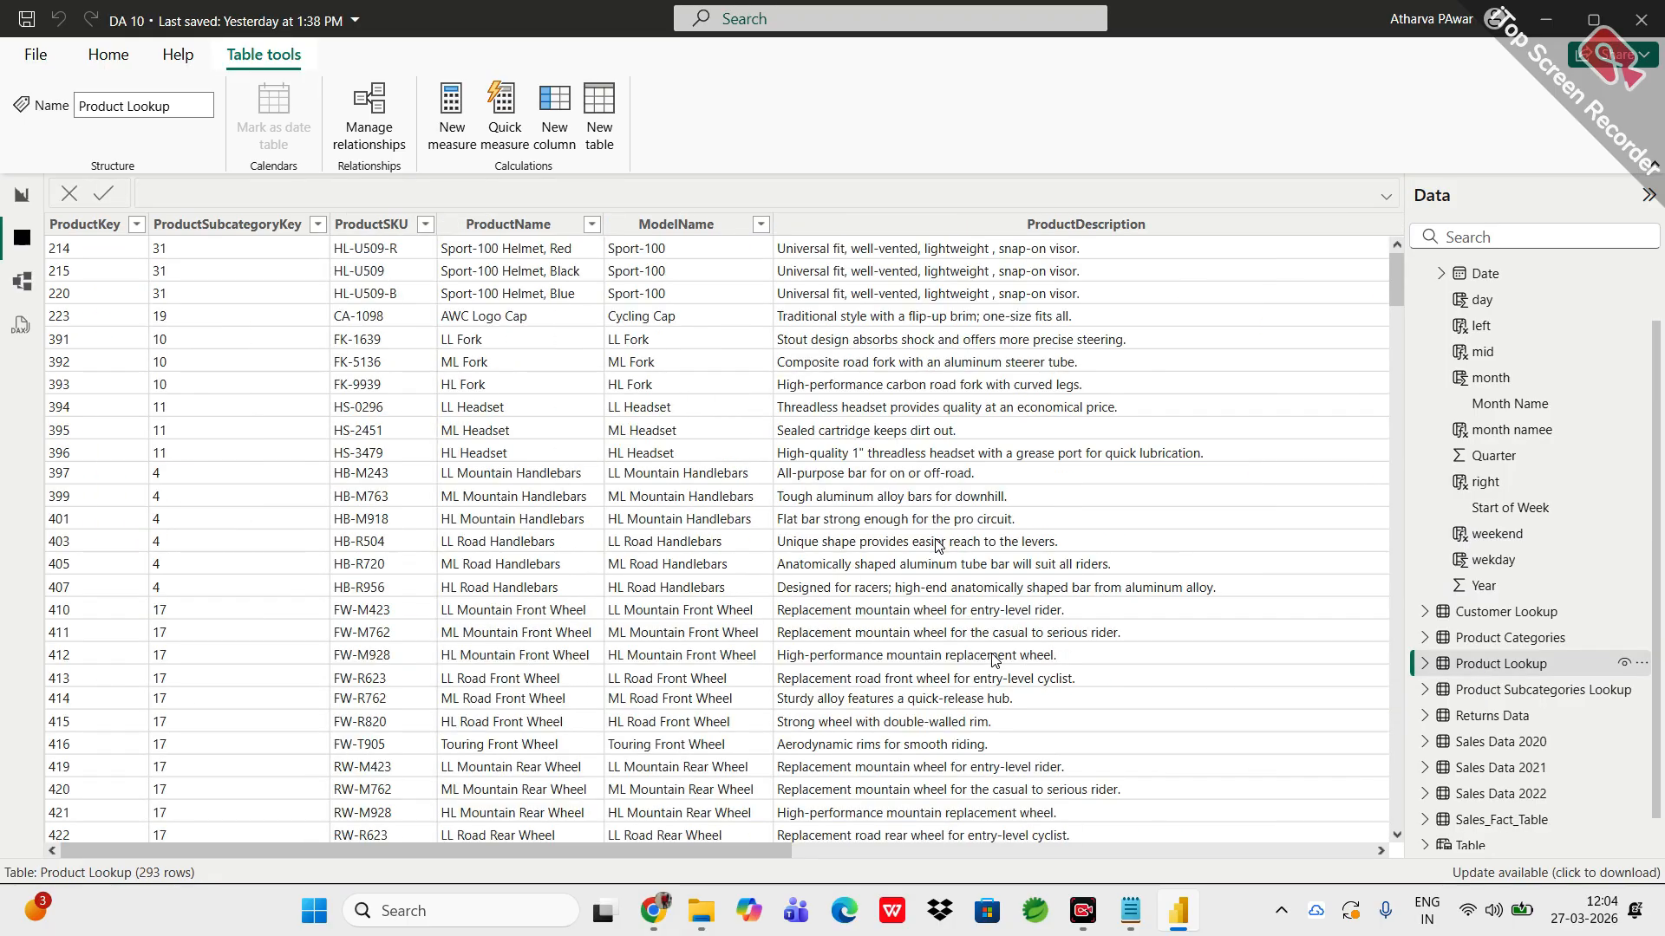
scroll(939, 545, right, 6)
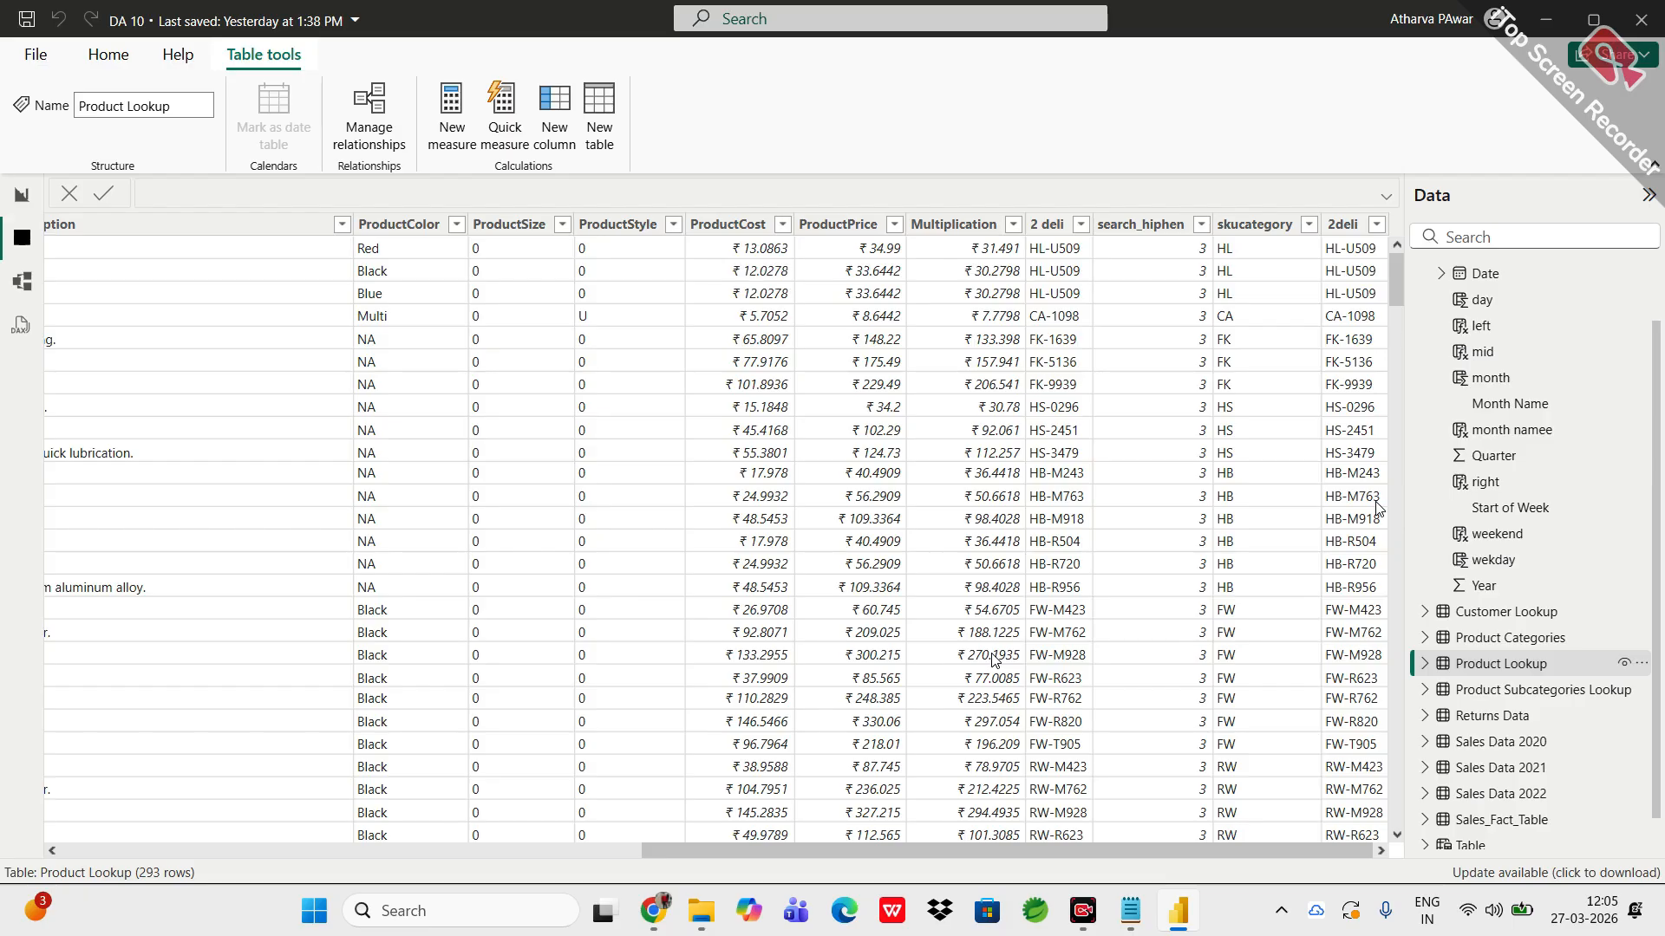
Step: Add a new calculated column to the Sales_Fact_Table and name it Product_Price in the formula
scroll(1444, 754, down, 1)
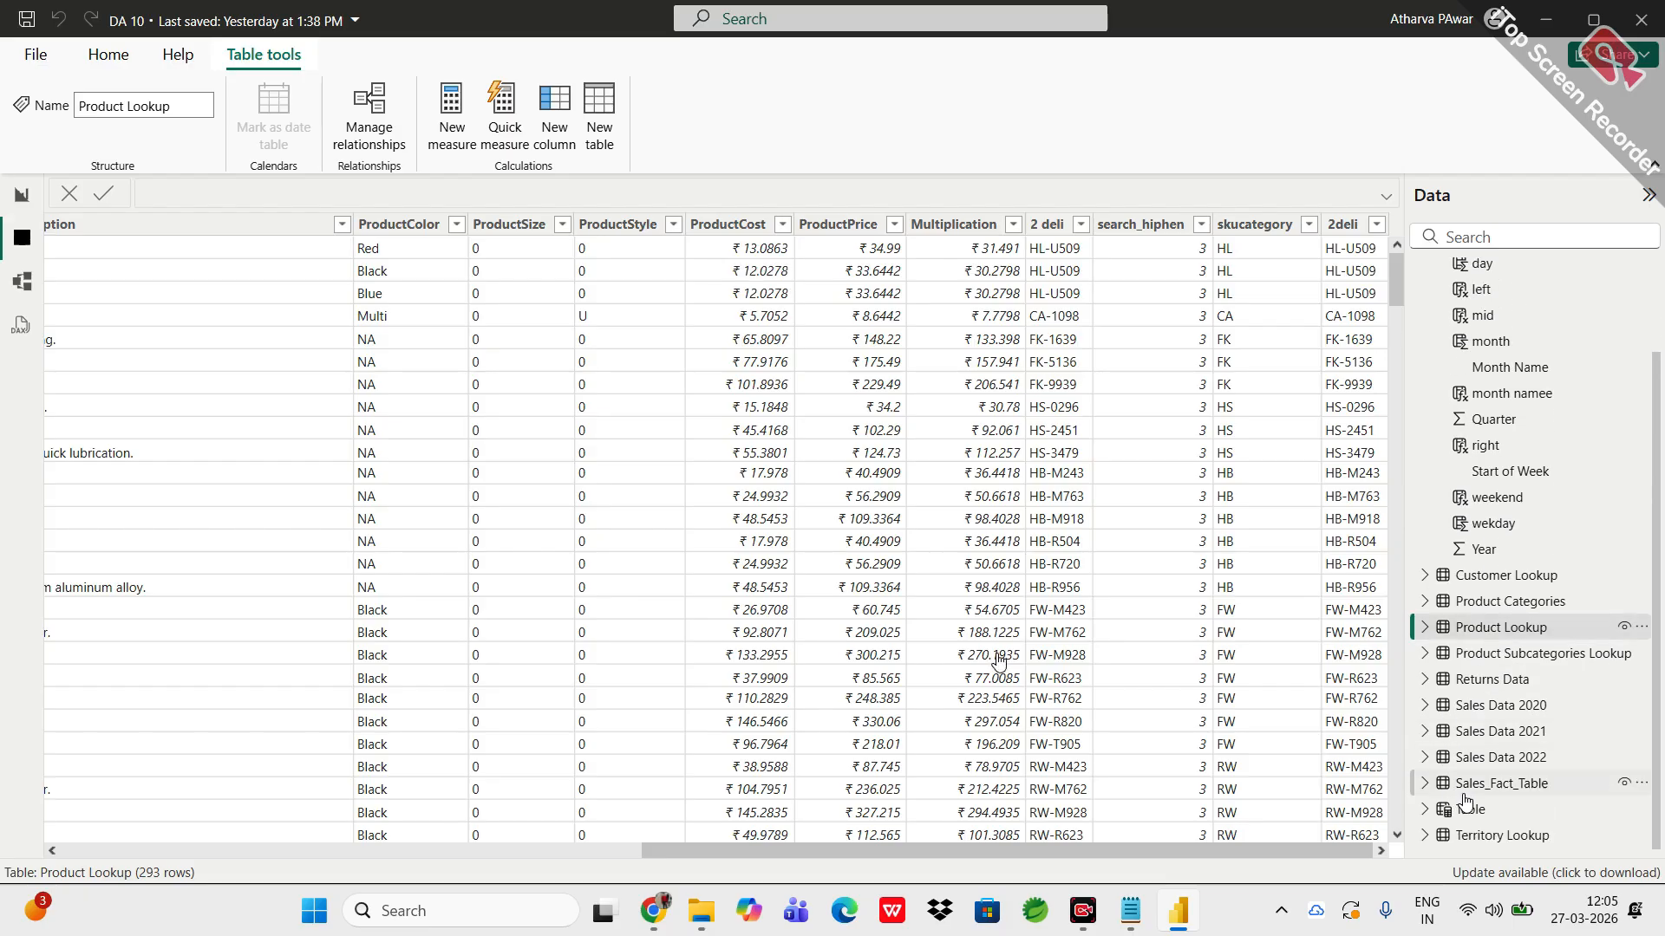
click(1464, 793)
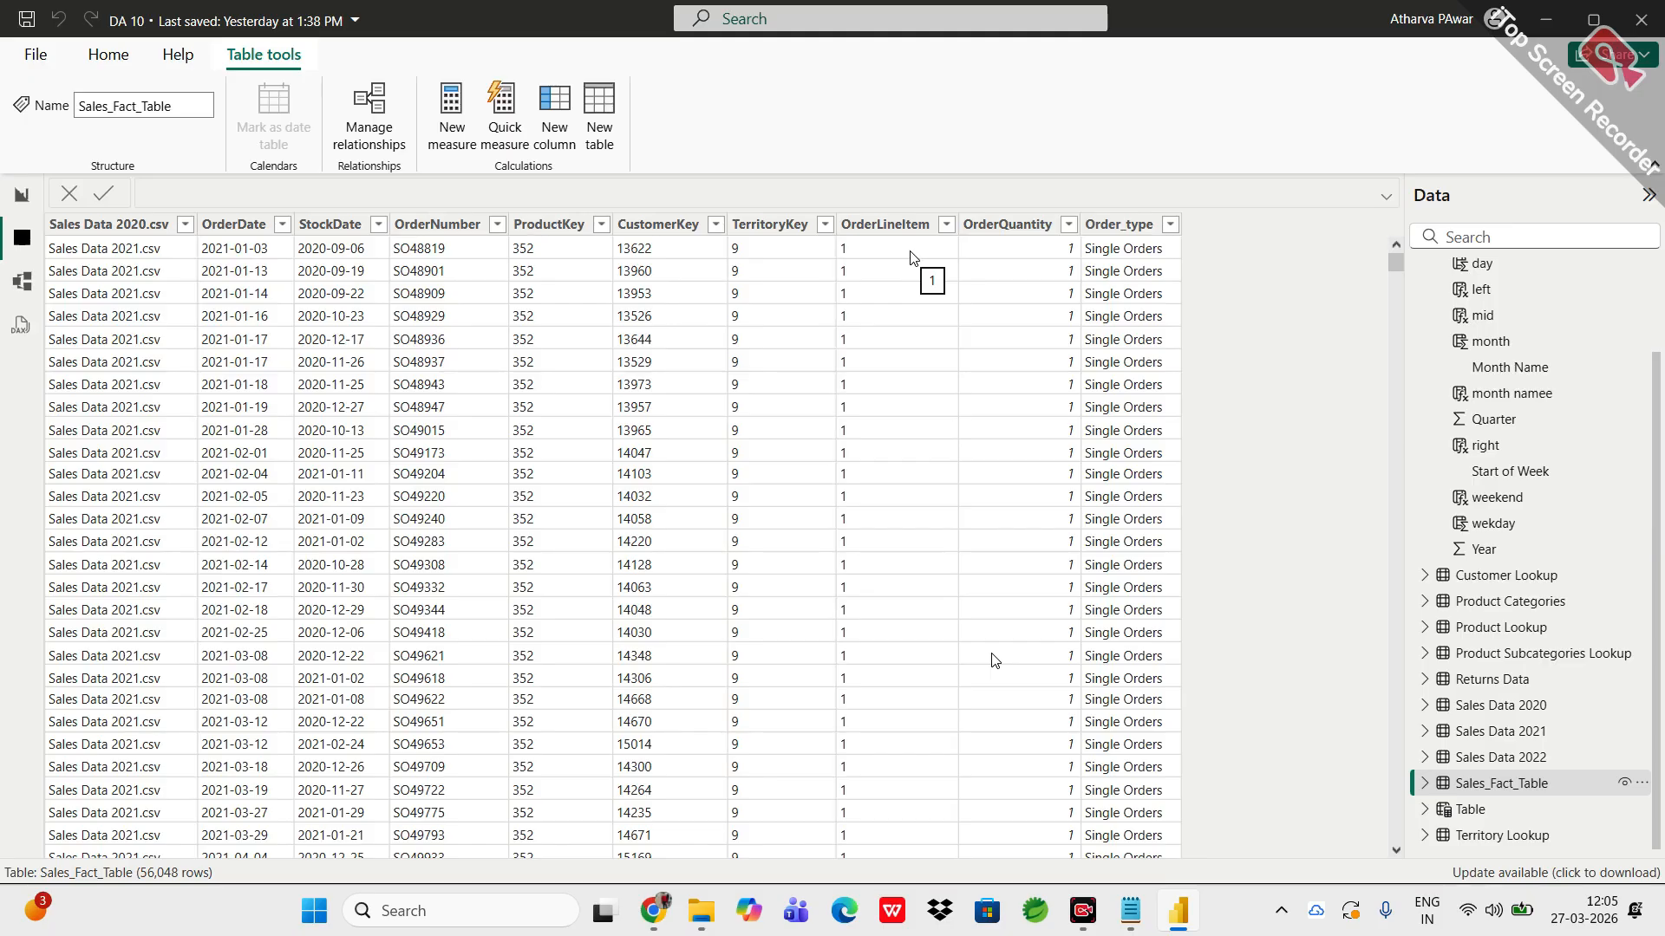
click(552, 103)
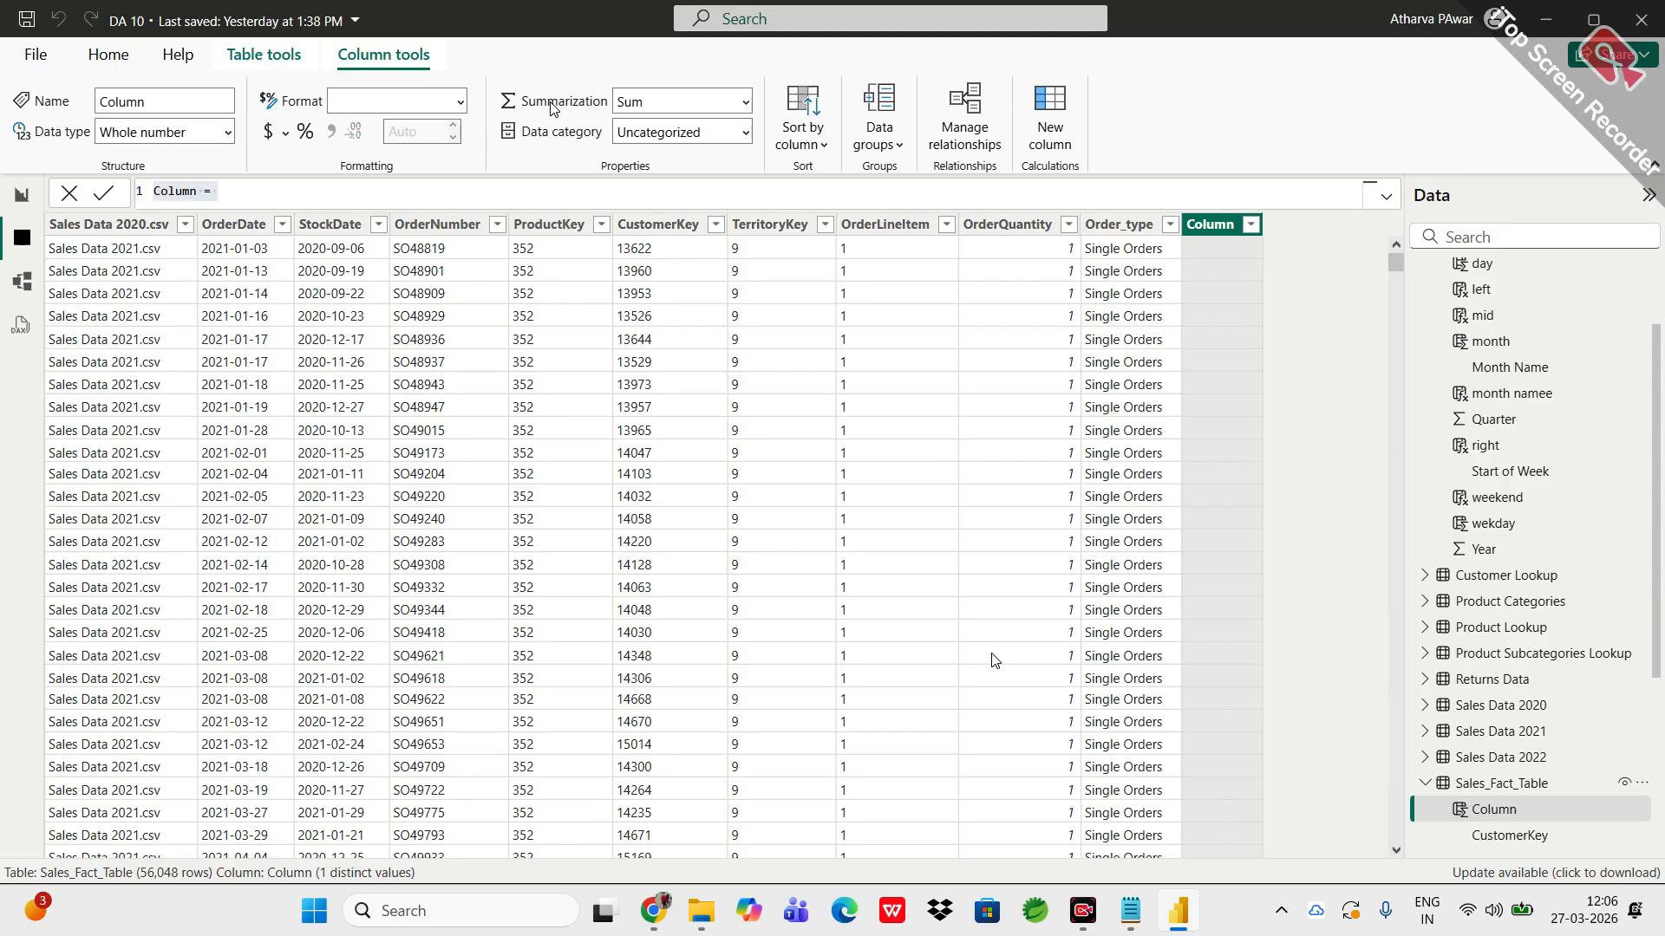
key(BackSpace)
text(Product_Price)
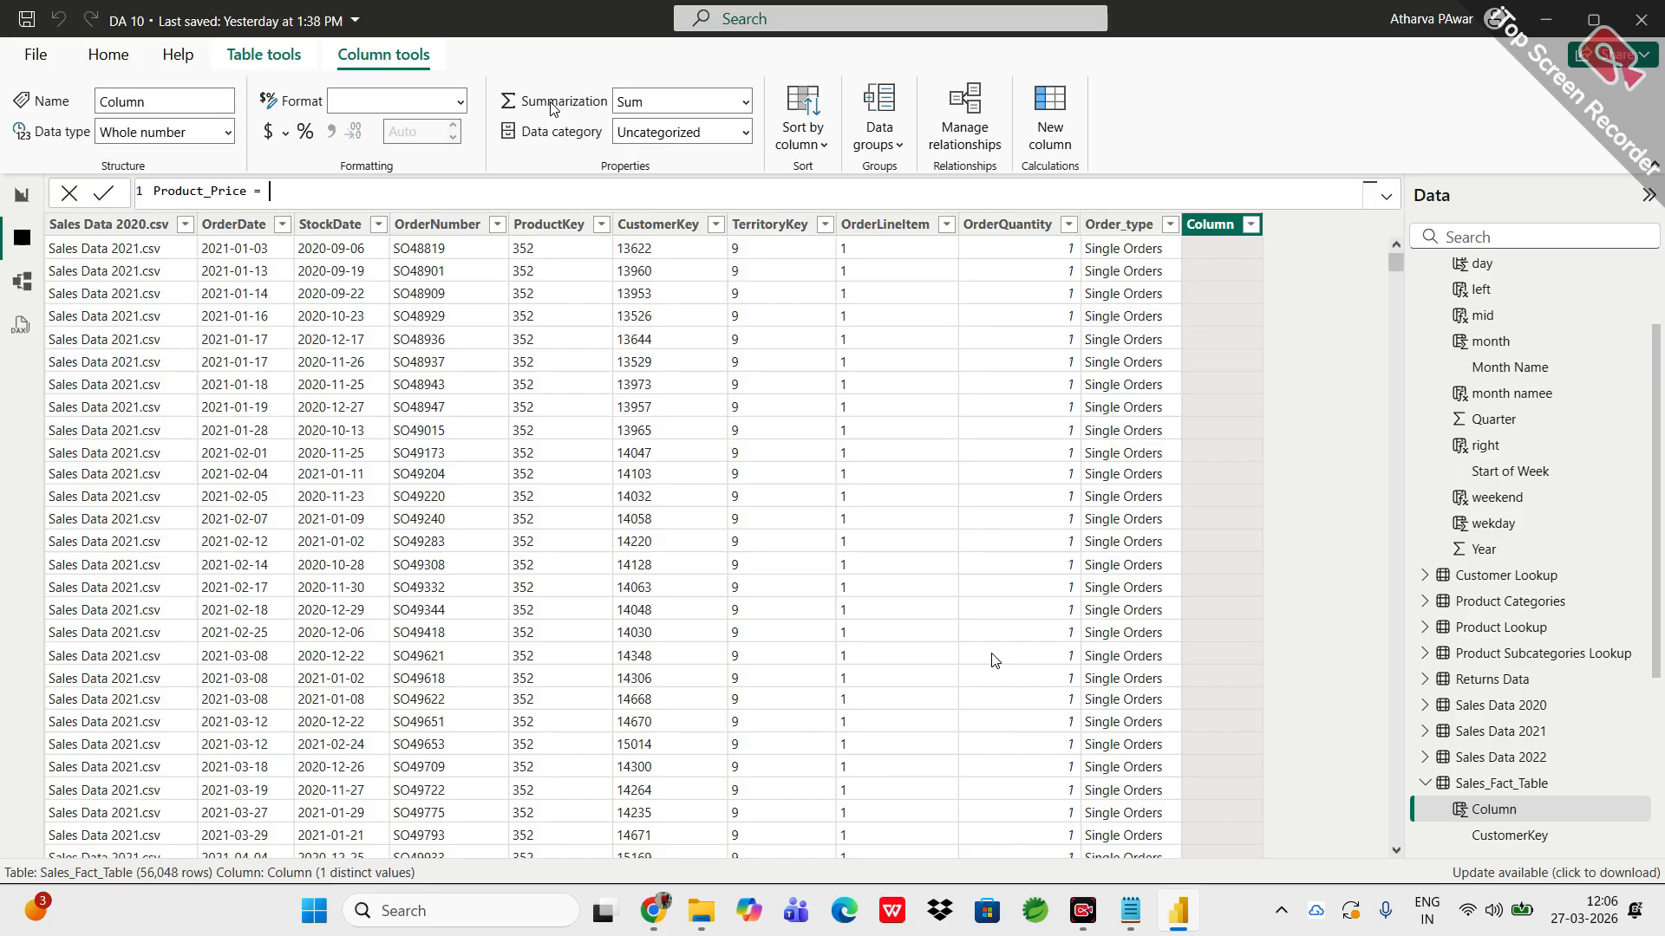
Step: Define Product_Price as RELATED('Product Lookup'[ProductPrice]) and commit the formula
text(rela)
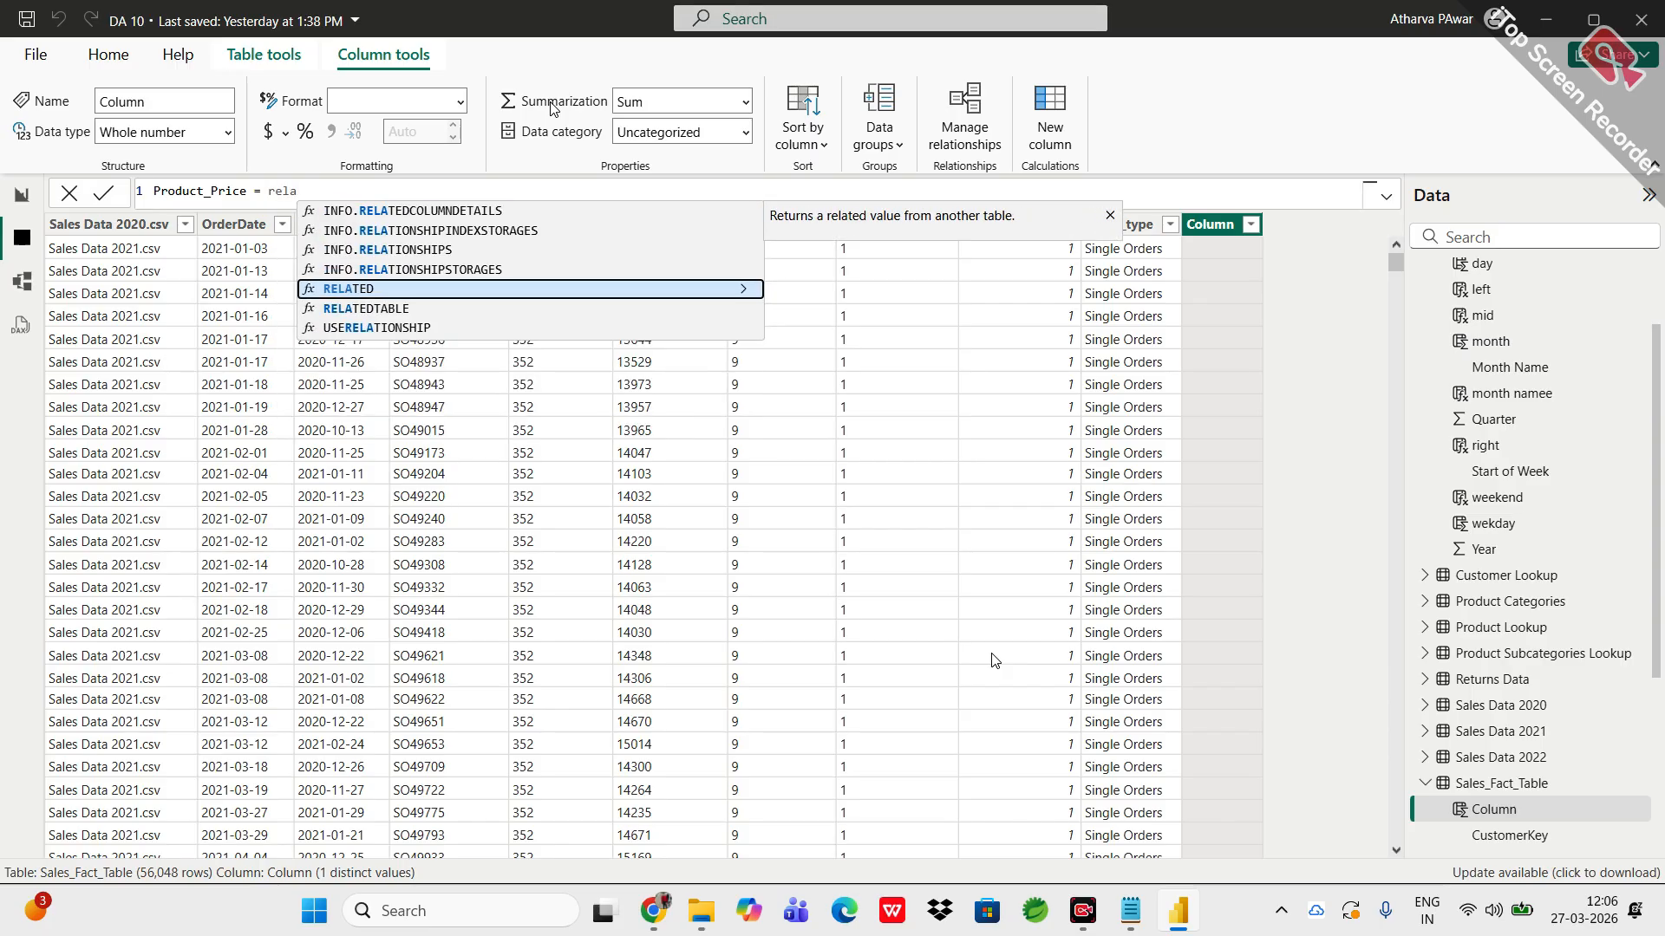
key(Tab)
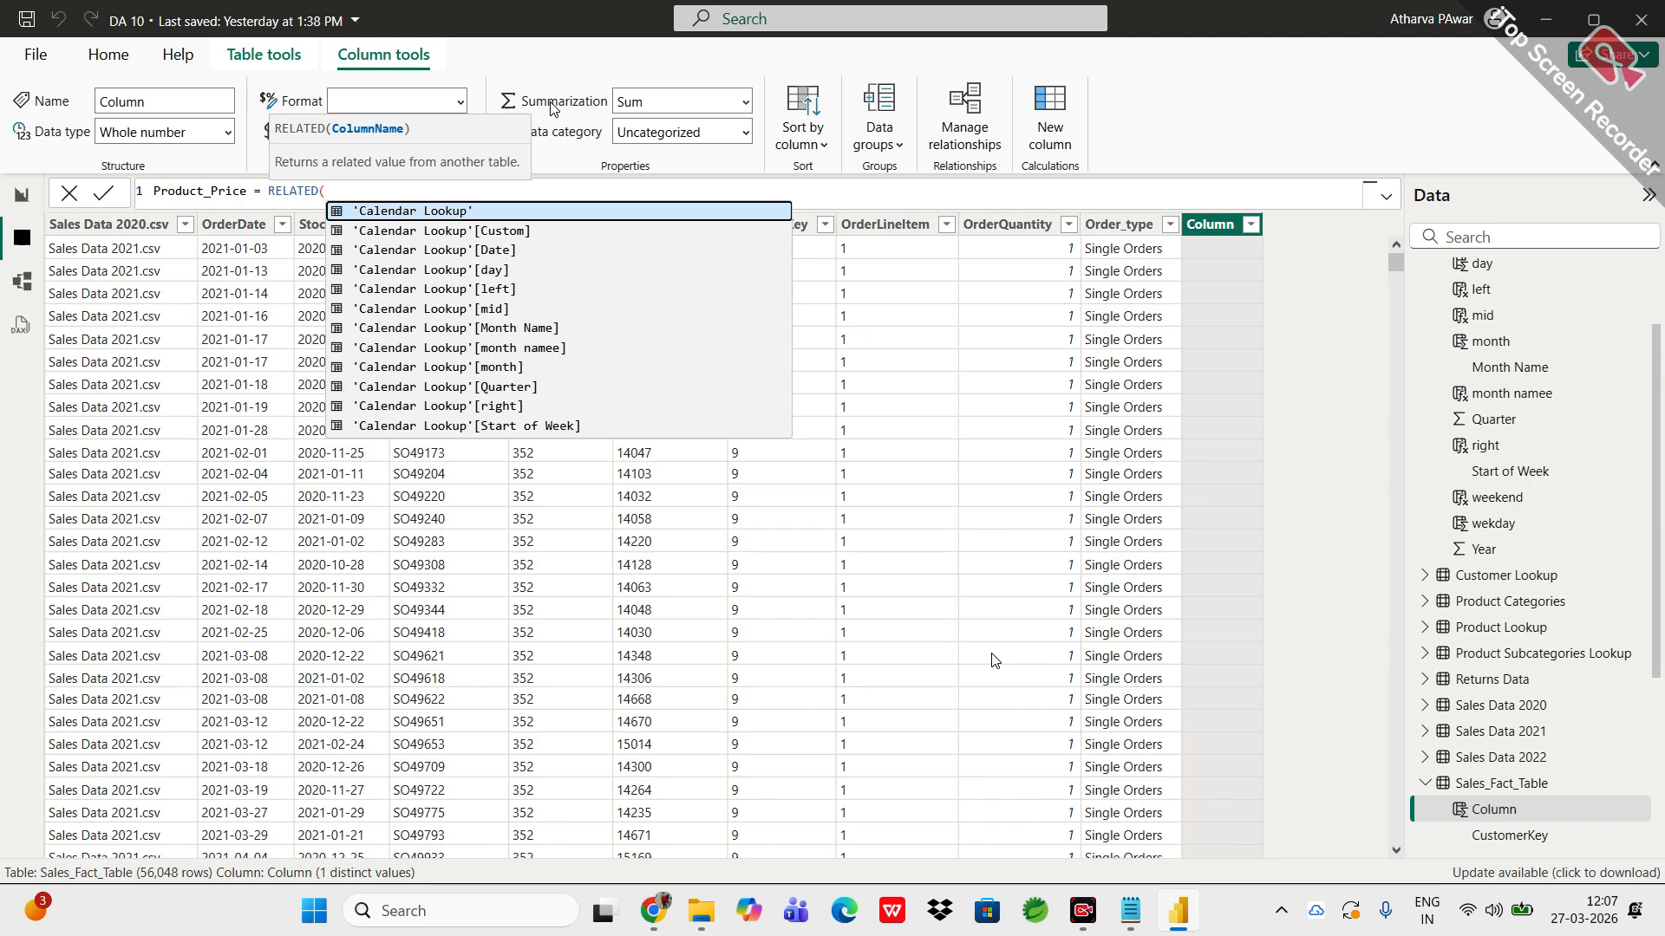
key(Down)
key(Down)
key(Down)
key(Down)
key(Down)
key(Down)
key(Down)
key(Down)
key(Down)
key(Down)
key(Down)
key(Down)
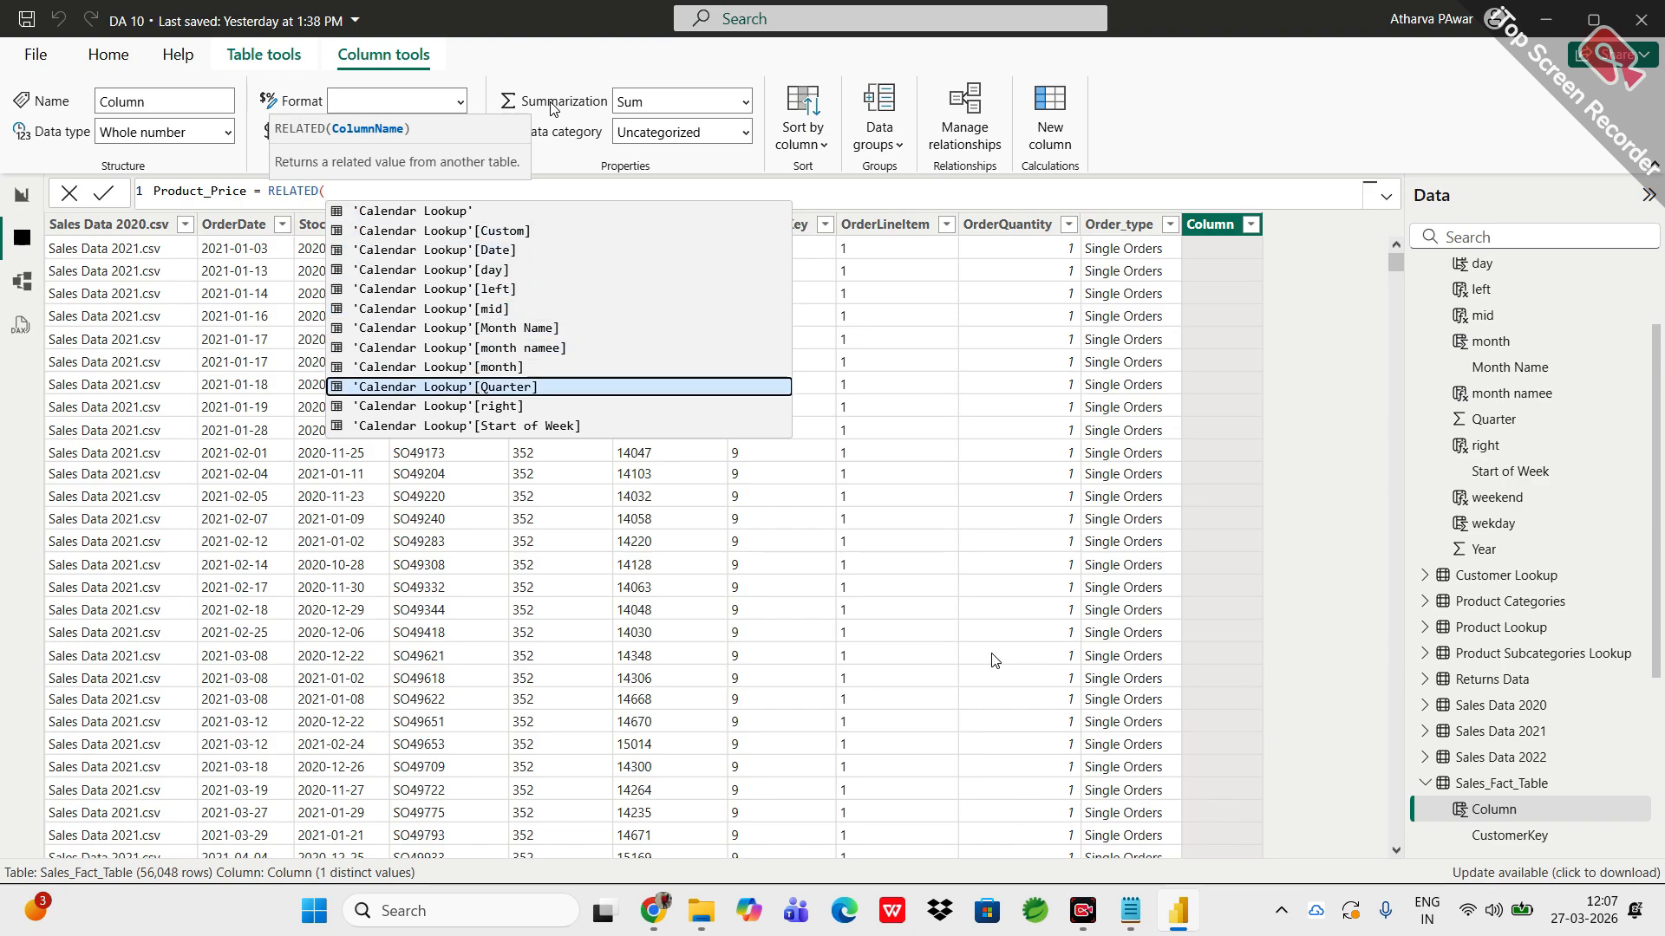
key(Down)
key(Down)
key(Down)
key(Down)
key(Down)
key(Down)
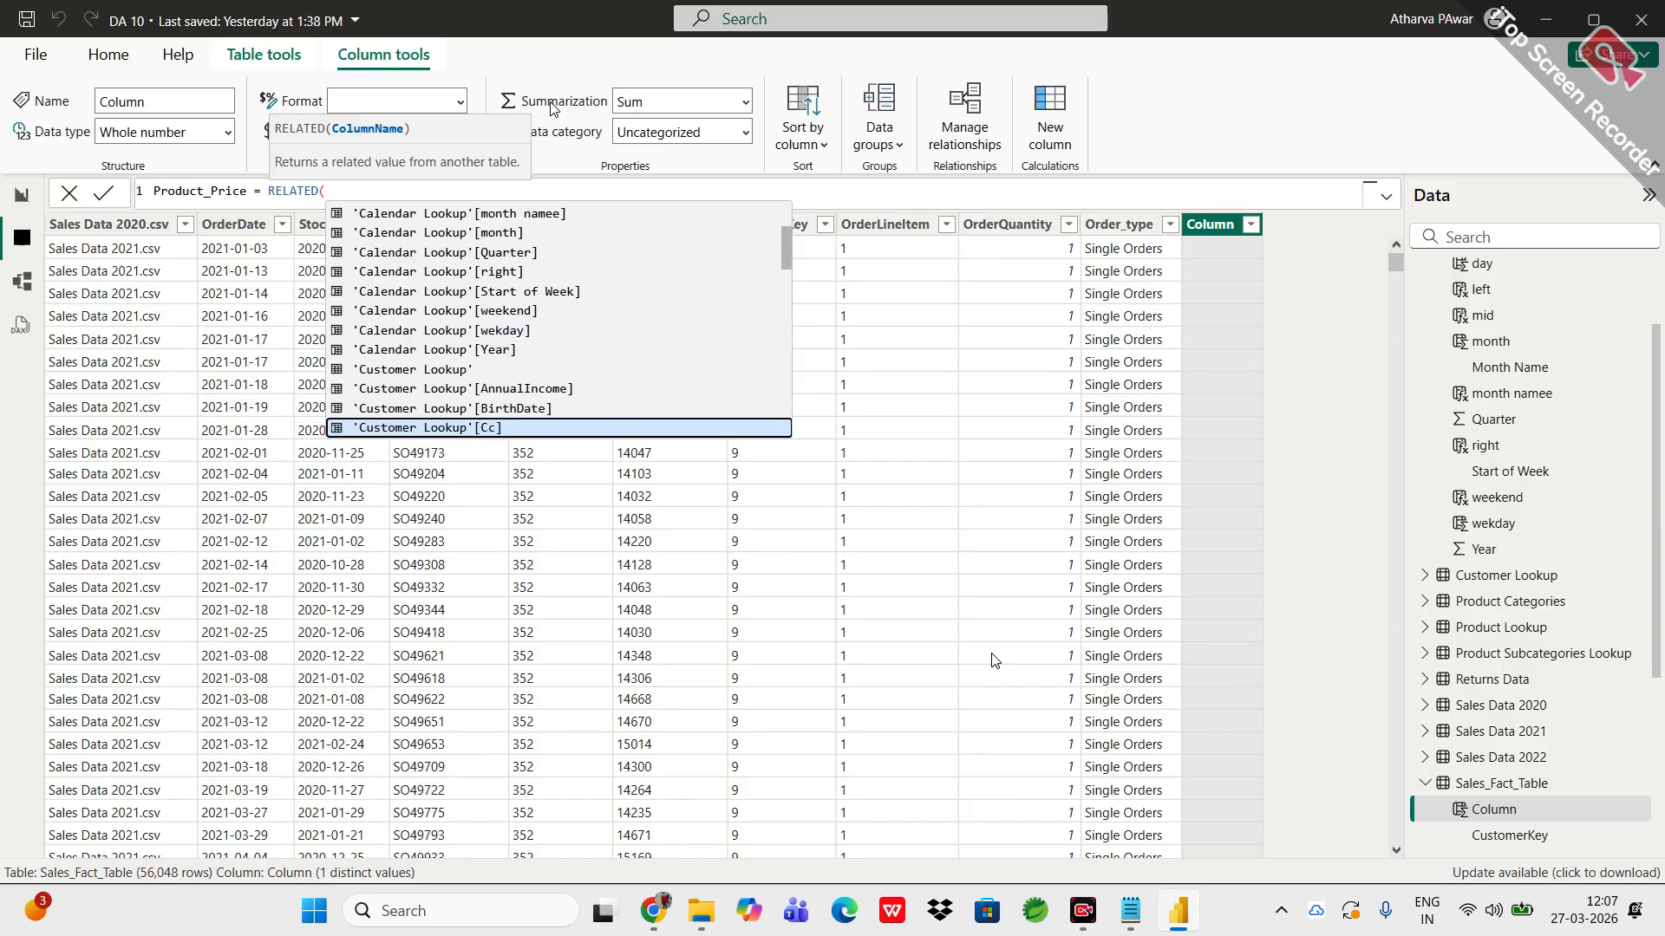
key(Down)
key(Down)
key(Down)
key(Down)
key(Down)
key(Down)
key(Down)
key(Down)
key(Down)
key(Down)
key(Down)
key(Down)
key(Down)
key(Down)
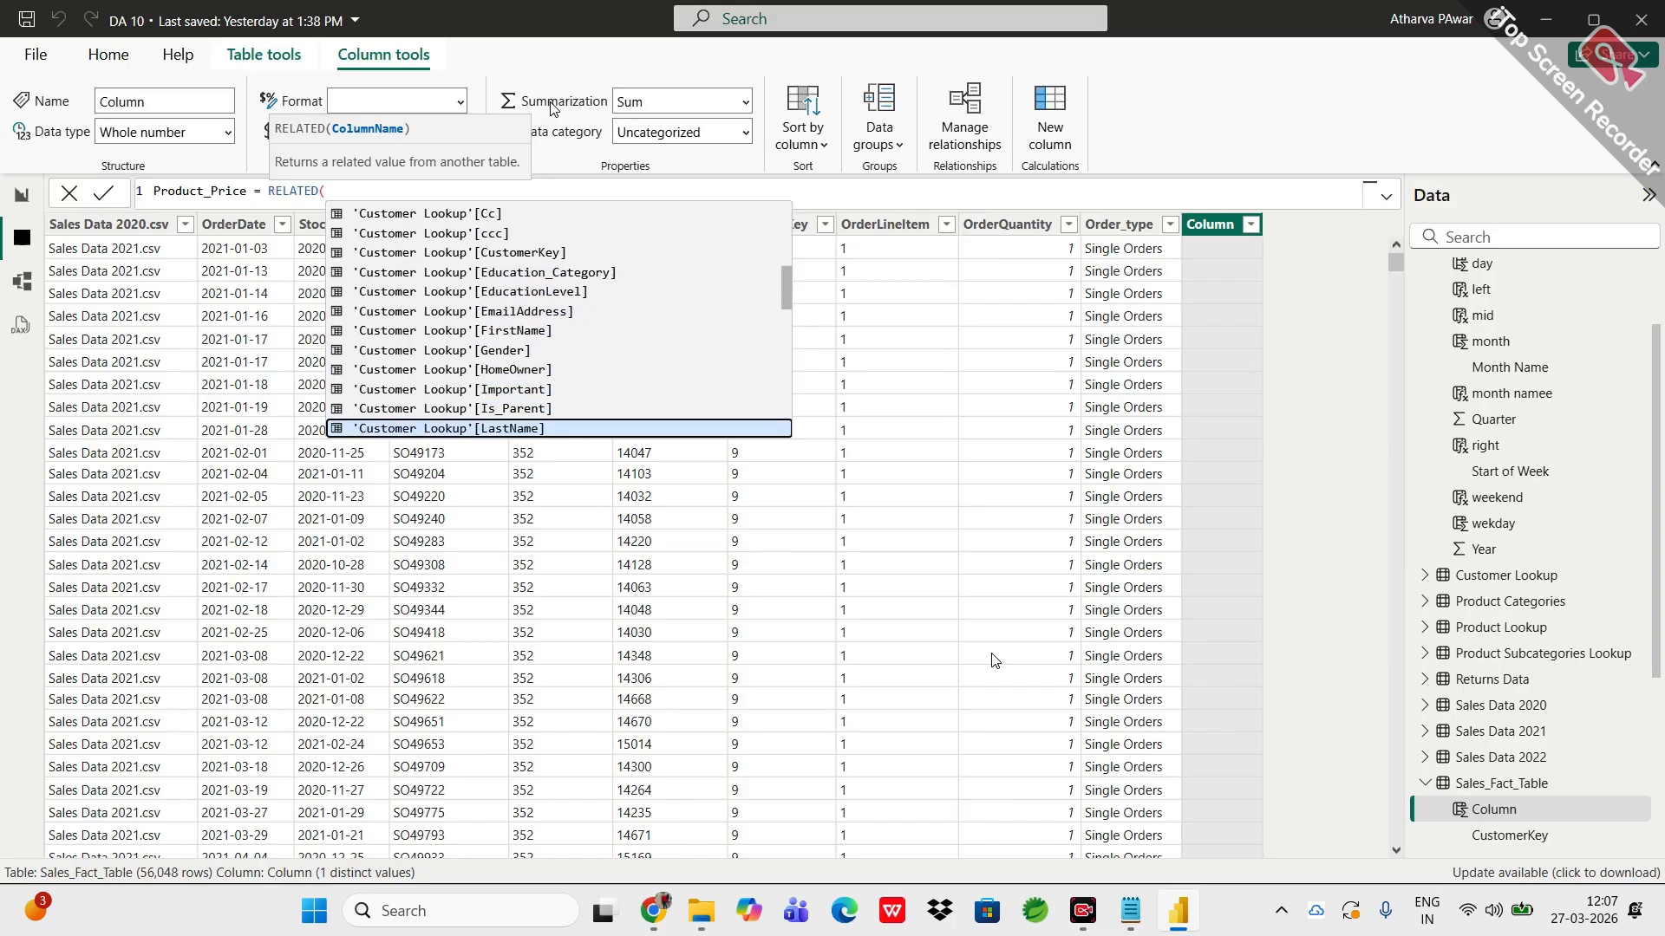
key(Down)
key(Down)
key(Down)
key(Down)
key(Down)
key(Down)
key(Down)
key(Down)
key(Down)
key(Down)
key(Down)
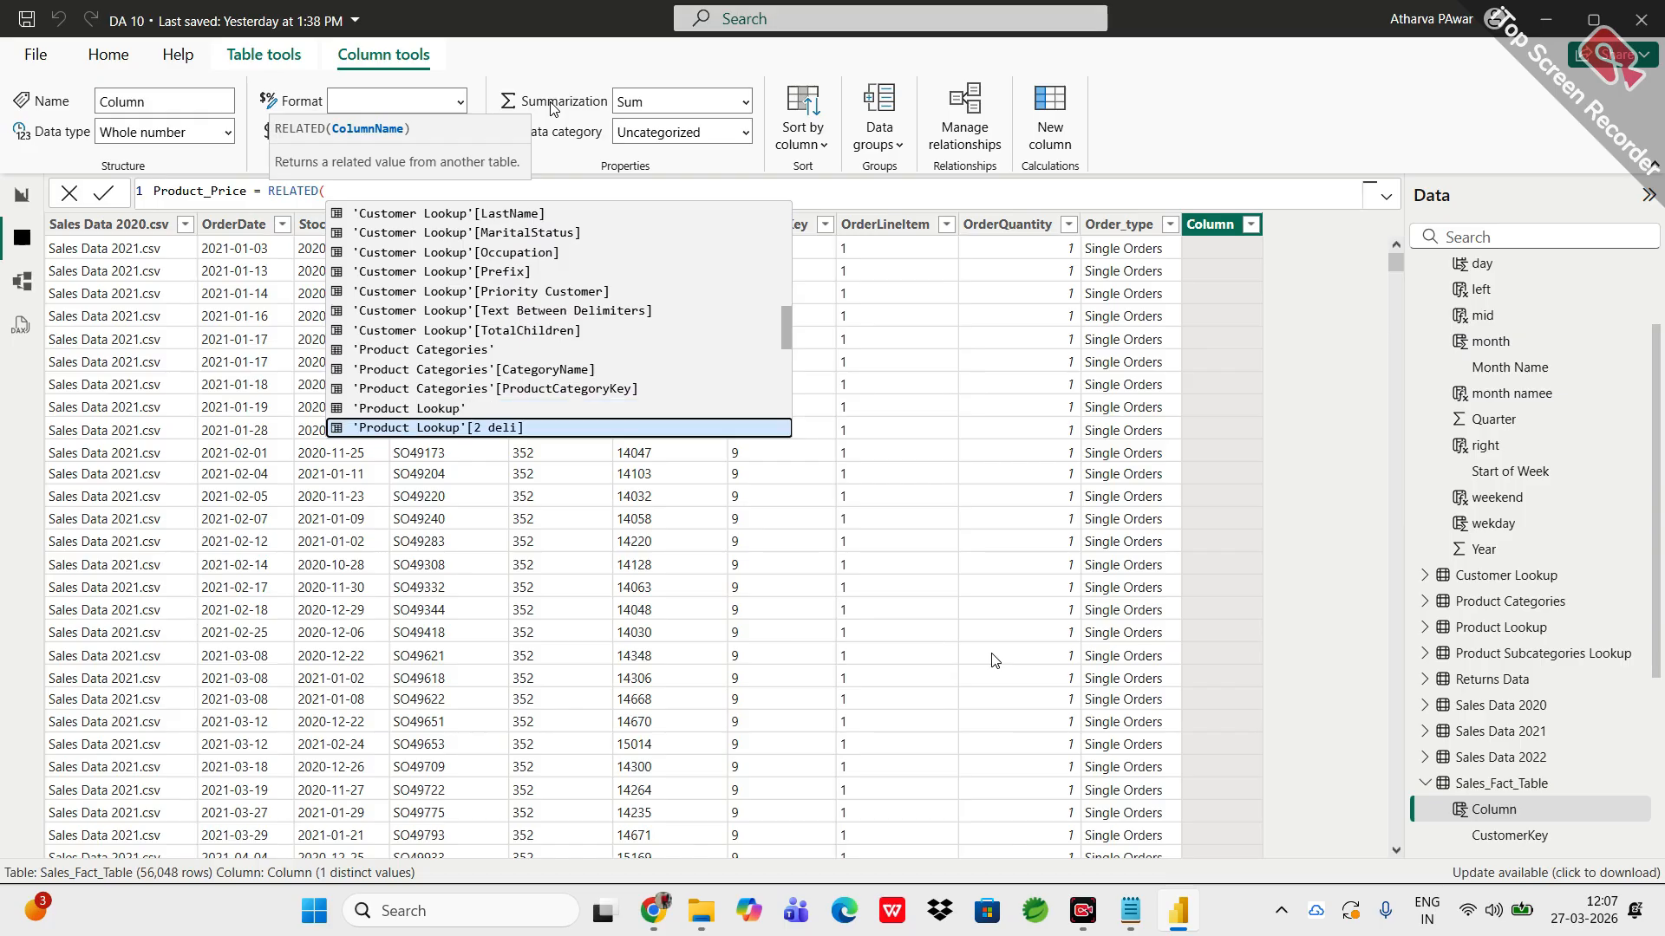
key(Down)
key(Down)
key(Down)
key(Down)
key(Down)
key(Down)
key(Down)
key(Down)
key(Down)
key(Down)
key(Down)
key(Down)
key(Down)
key(Down)
key(Down)
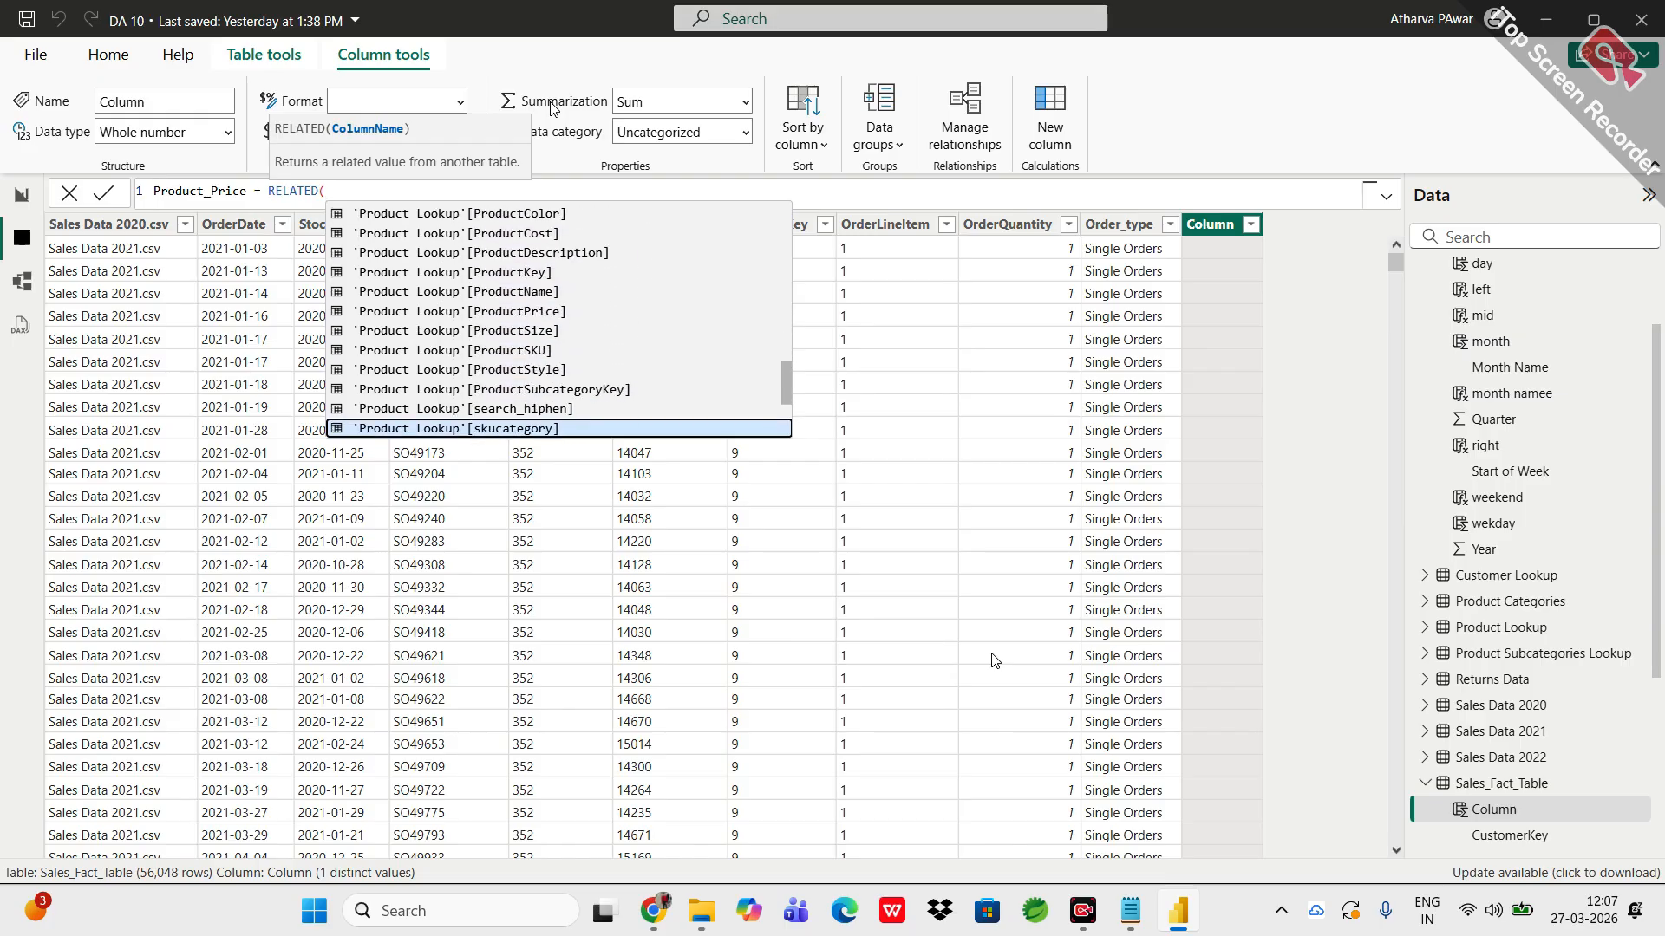
key(Down)
key(Down)
key(Down)
key(Down)
key(Down)
key(Down)
key(Down)
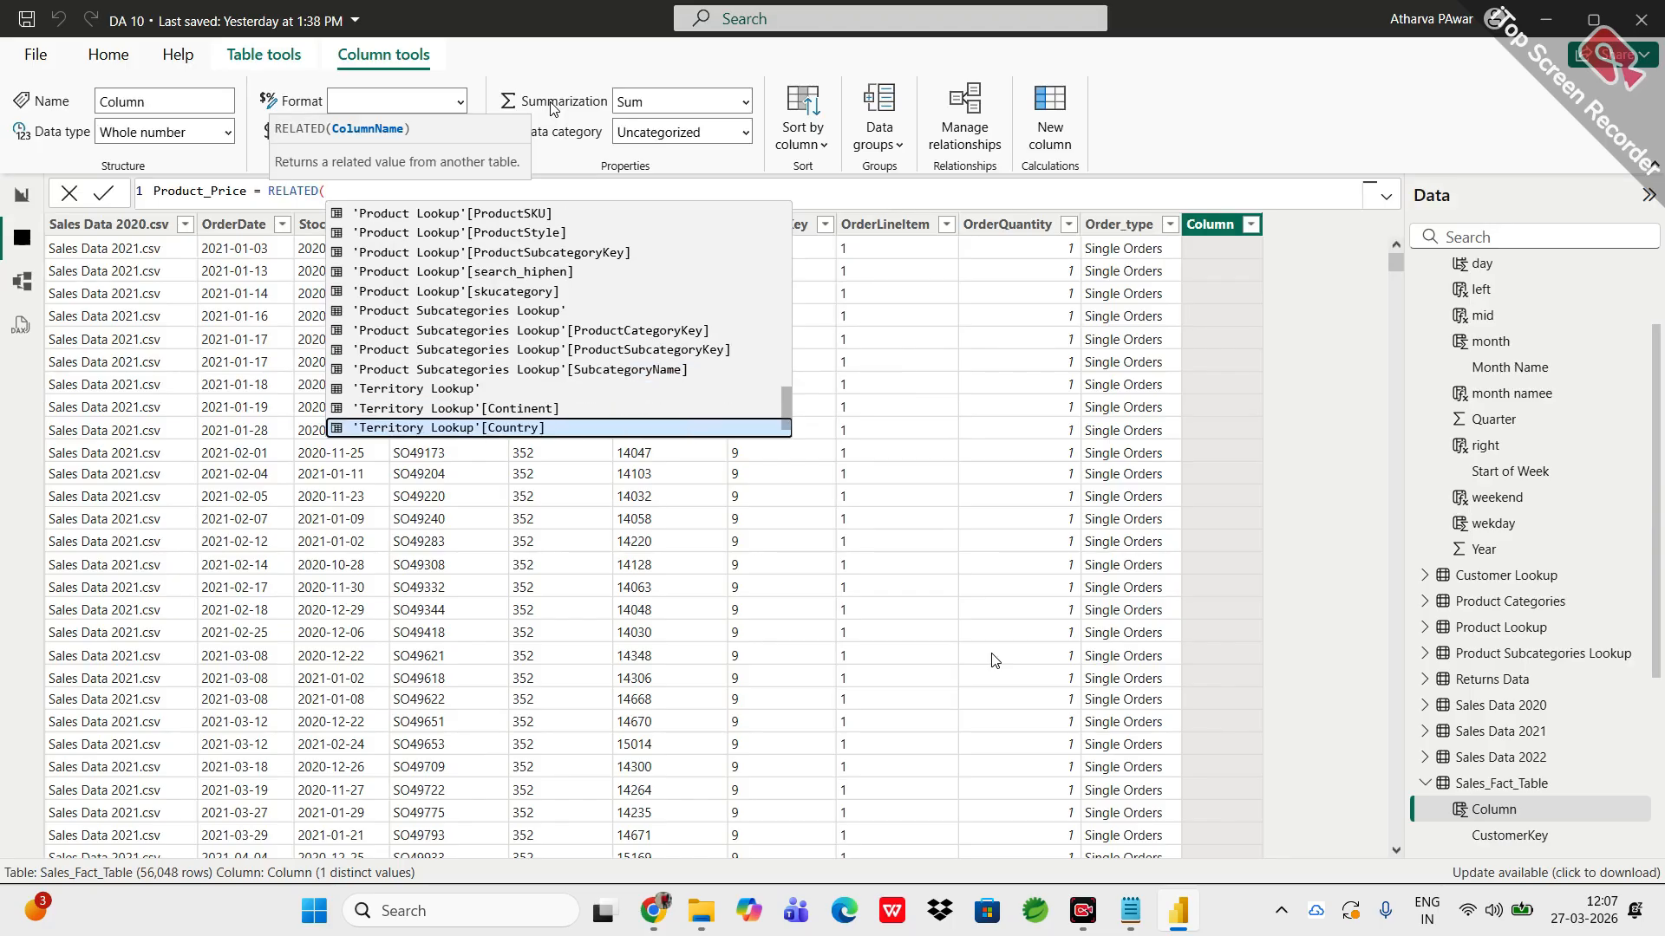
key(Down)
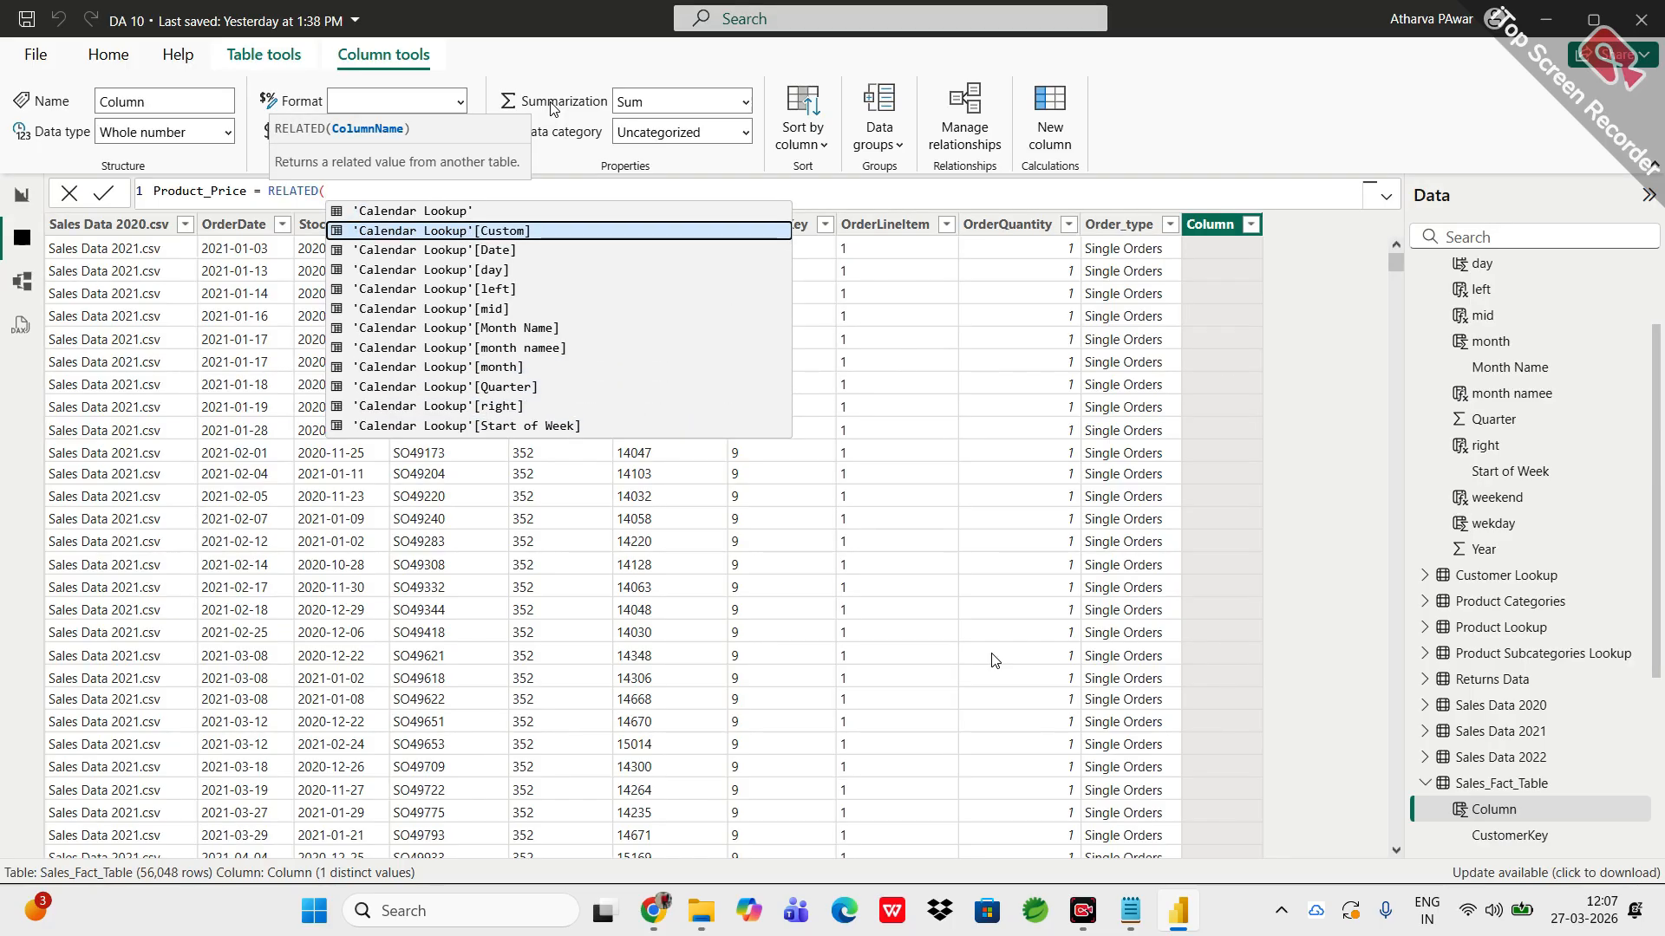
key(Up)
key(Up)
key(Up)
key(Up)
key(Up)
key(Up)
key(Up)
key(Up)
key(Up)
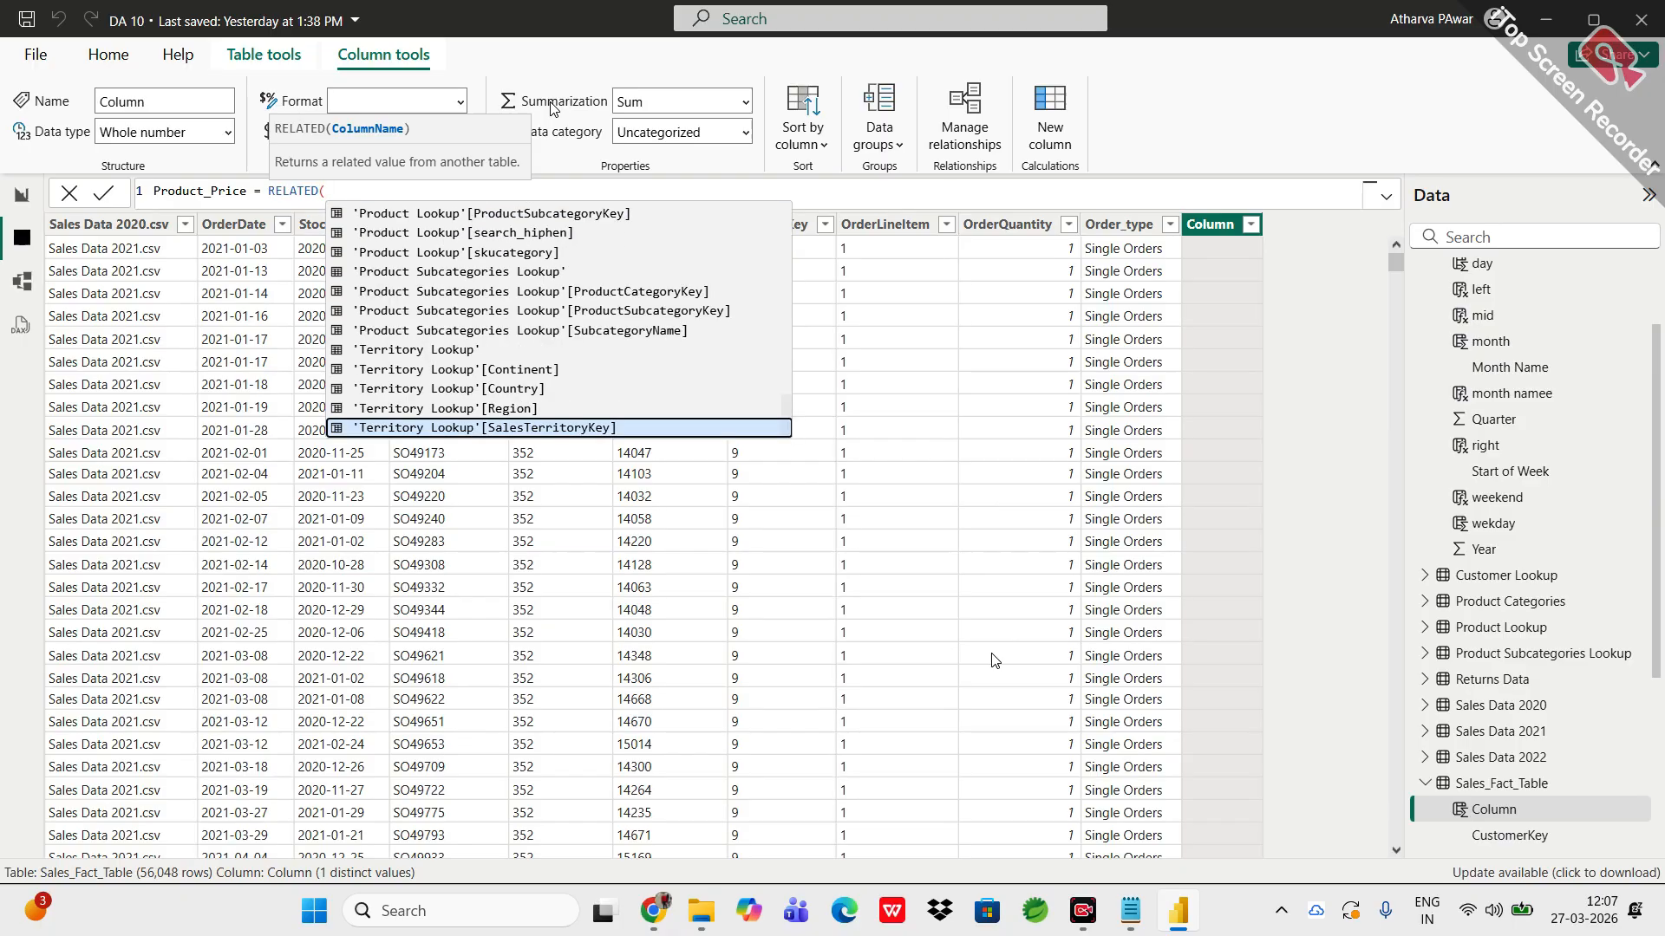
key(Up)
key(Up)
key(Up)
key(Up)
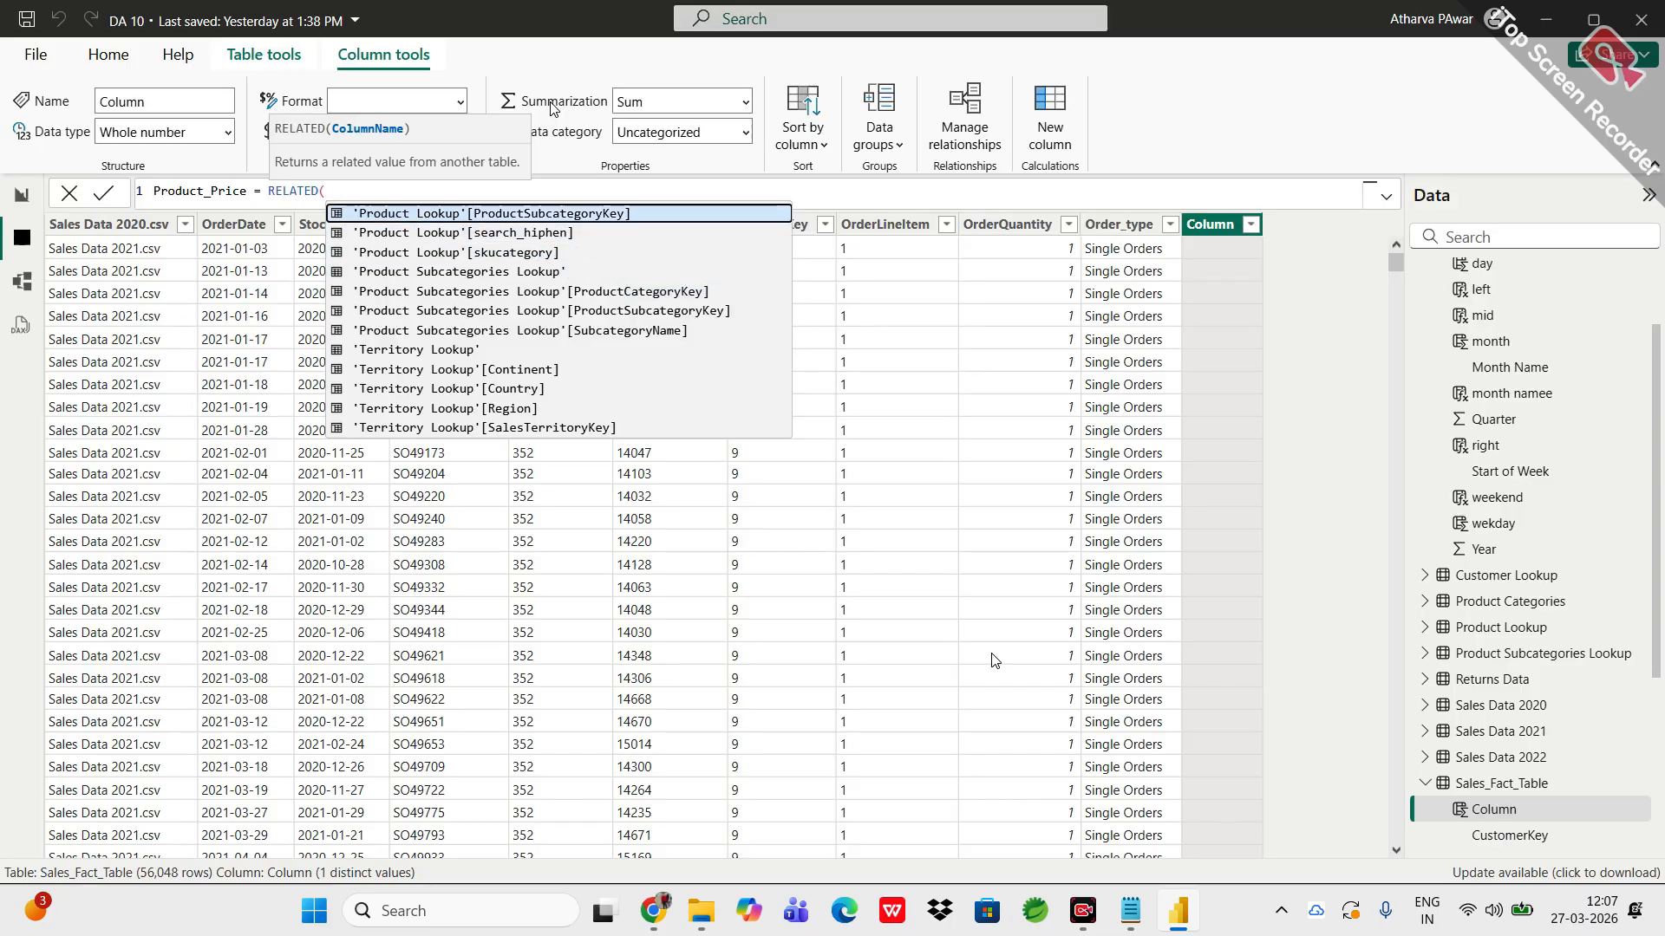
key(Up)
key(Up)
key(Up)
key(Up)
key(Up)
key(Up)
key(Up)
key(Up)
key(Up)
key(Up)
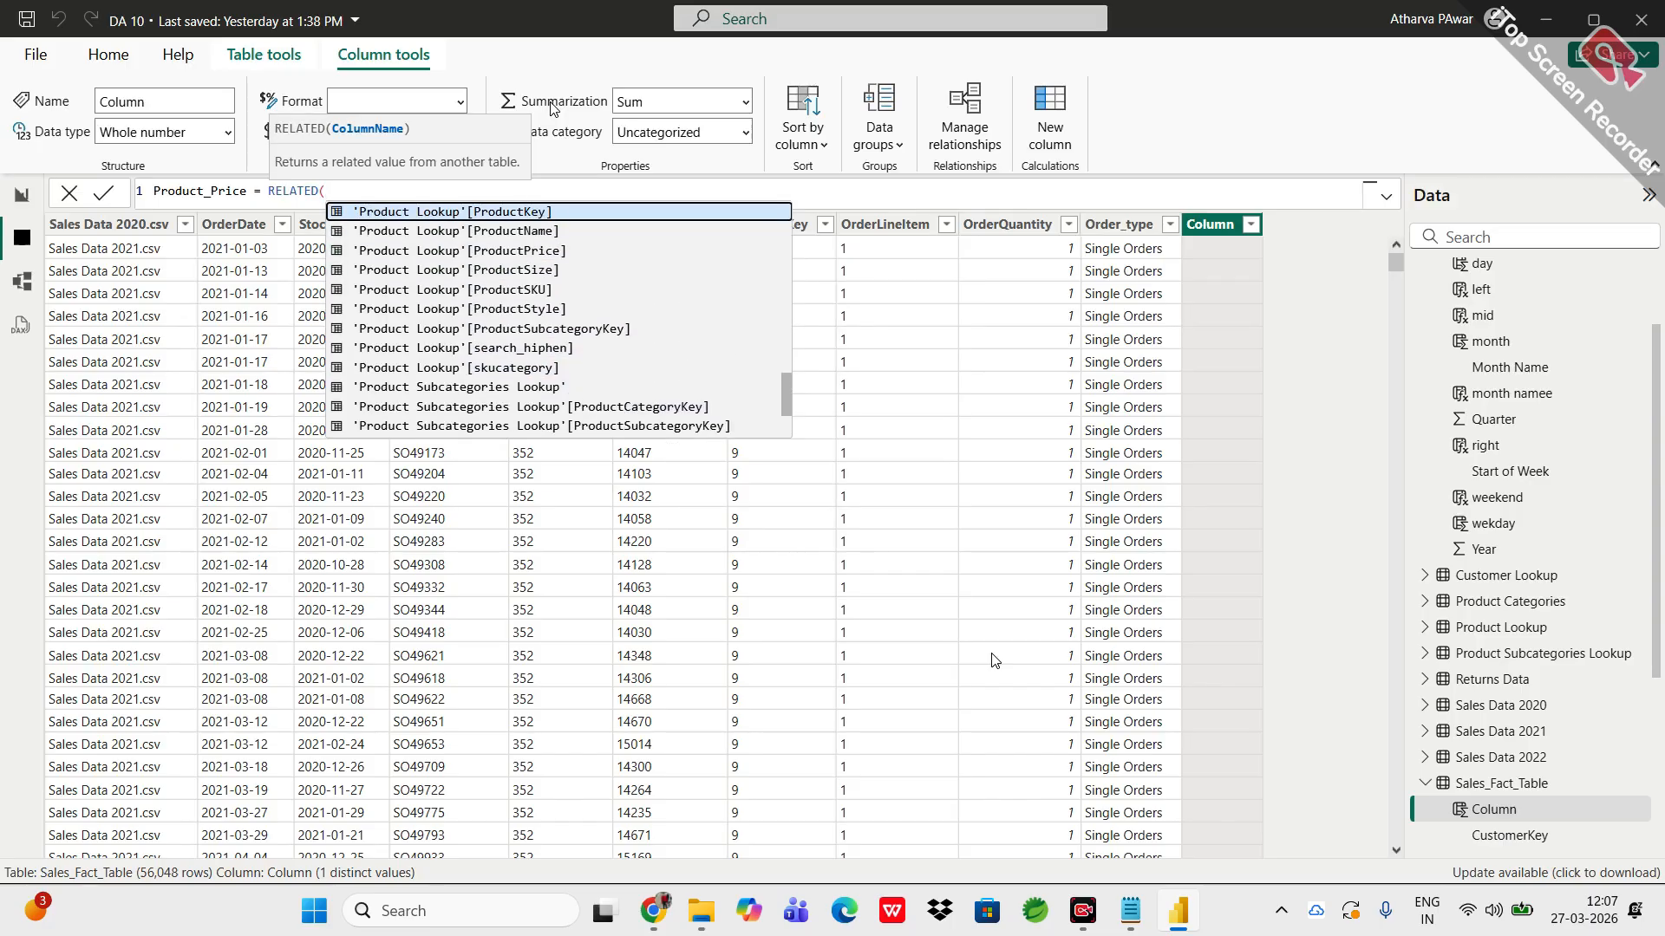
key(Down)
key(Down)
key(Down)
key(Down)
key(Down)
key(Down)
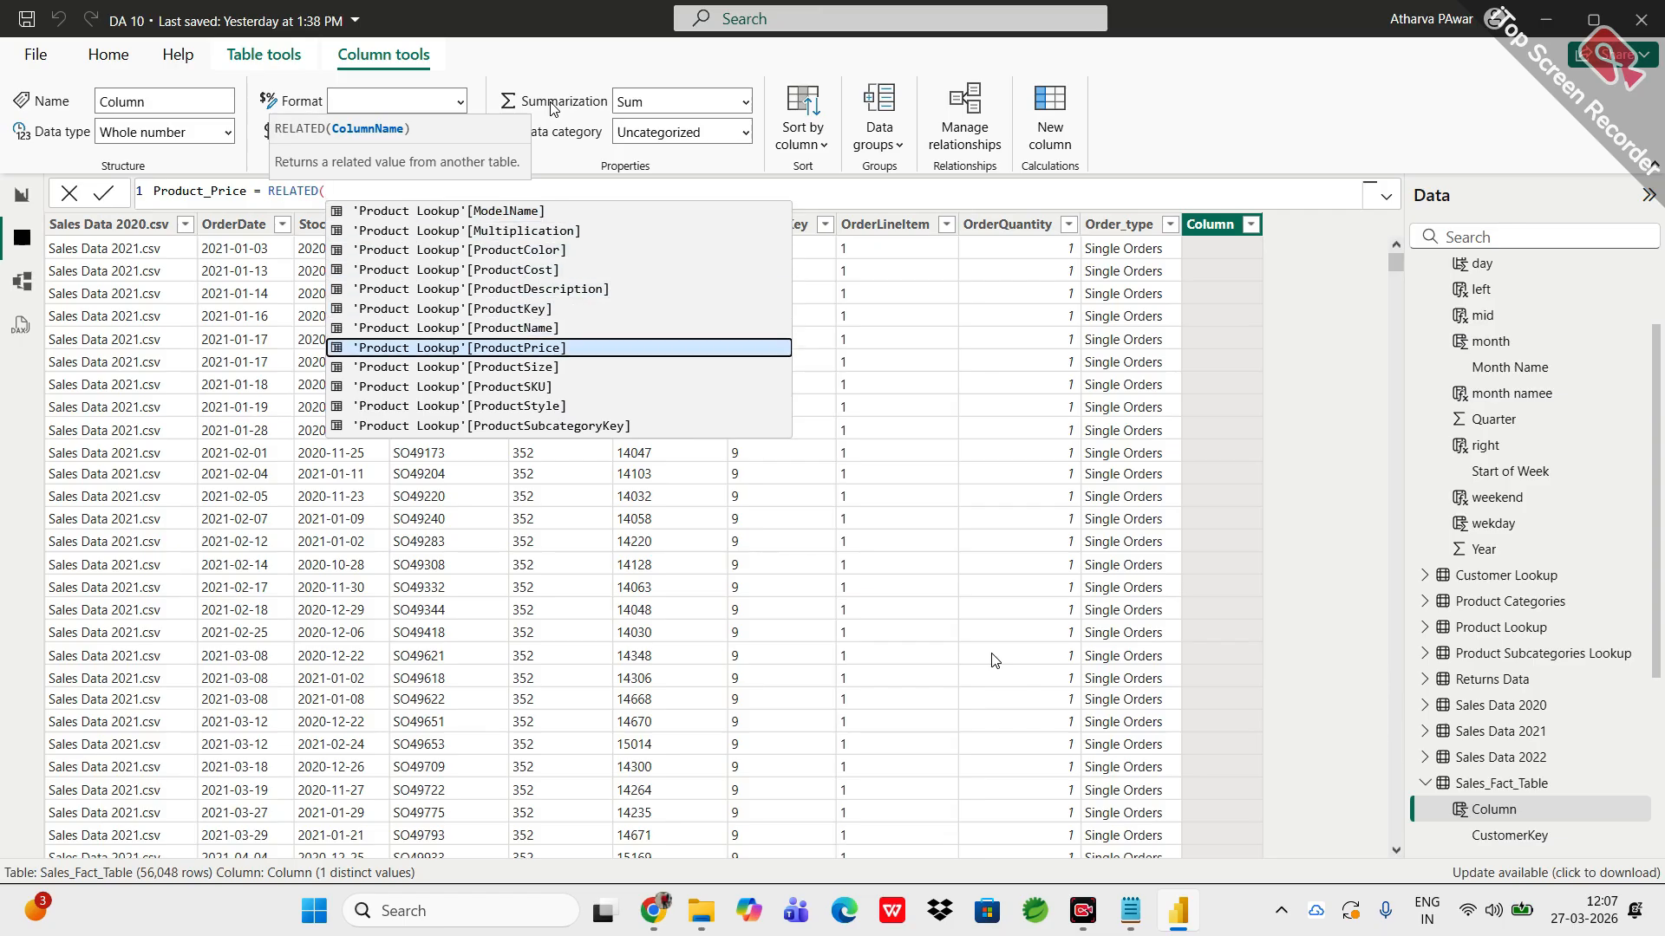
key(Tab)
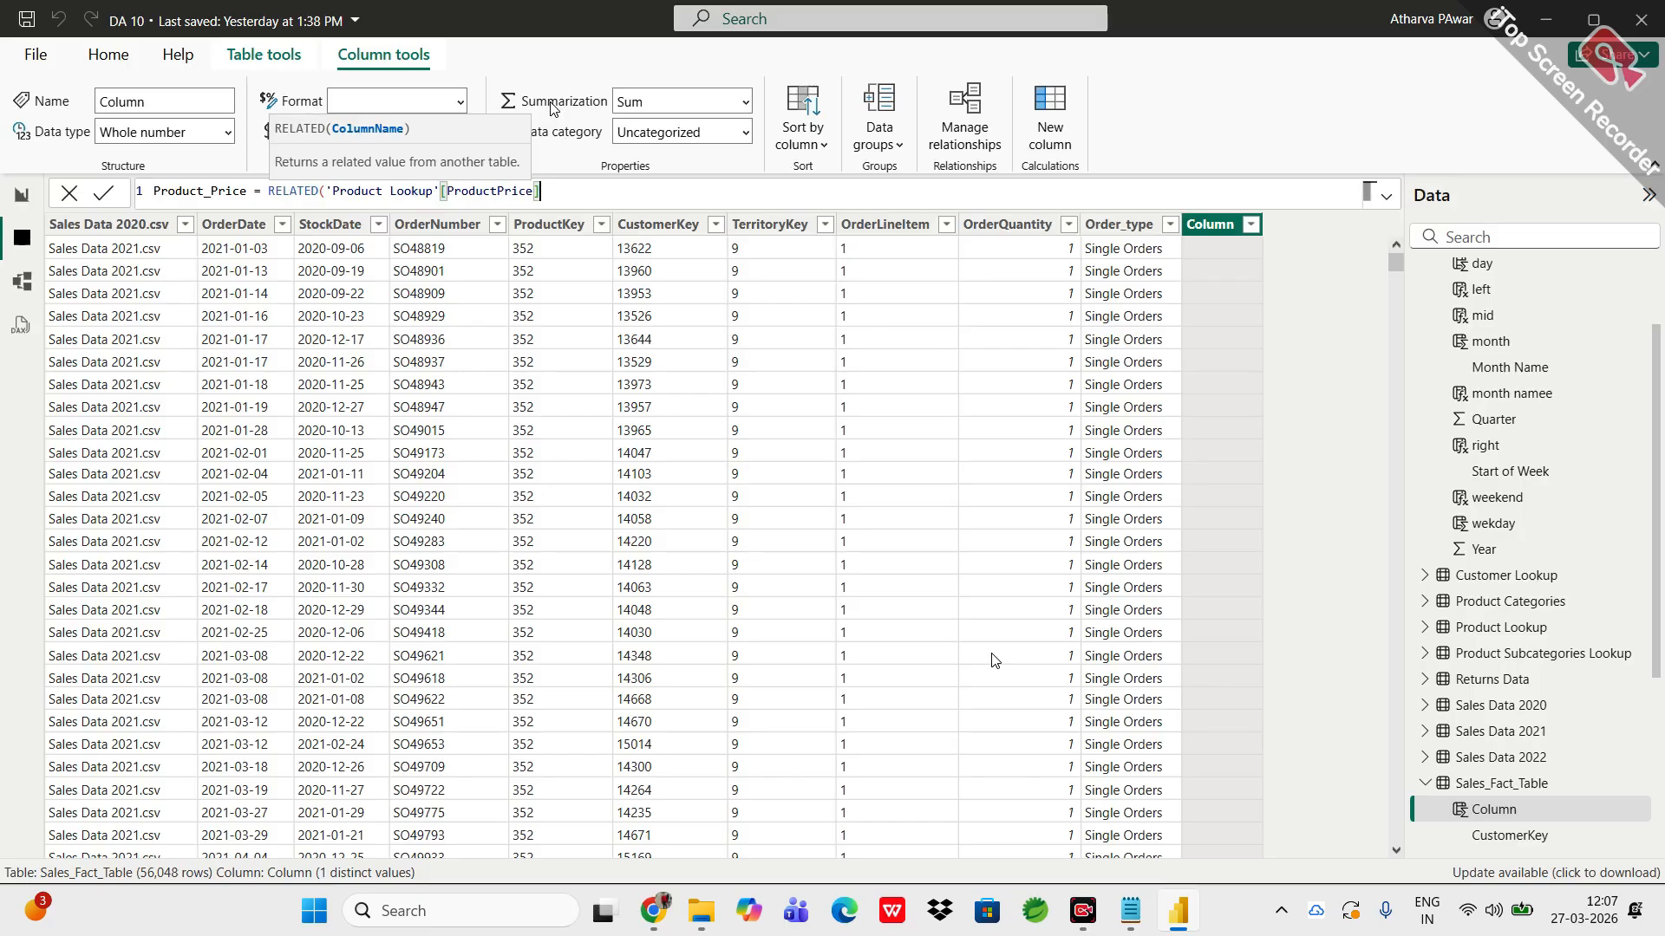
text())
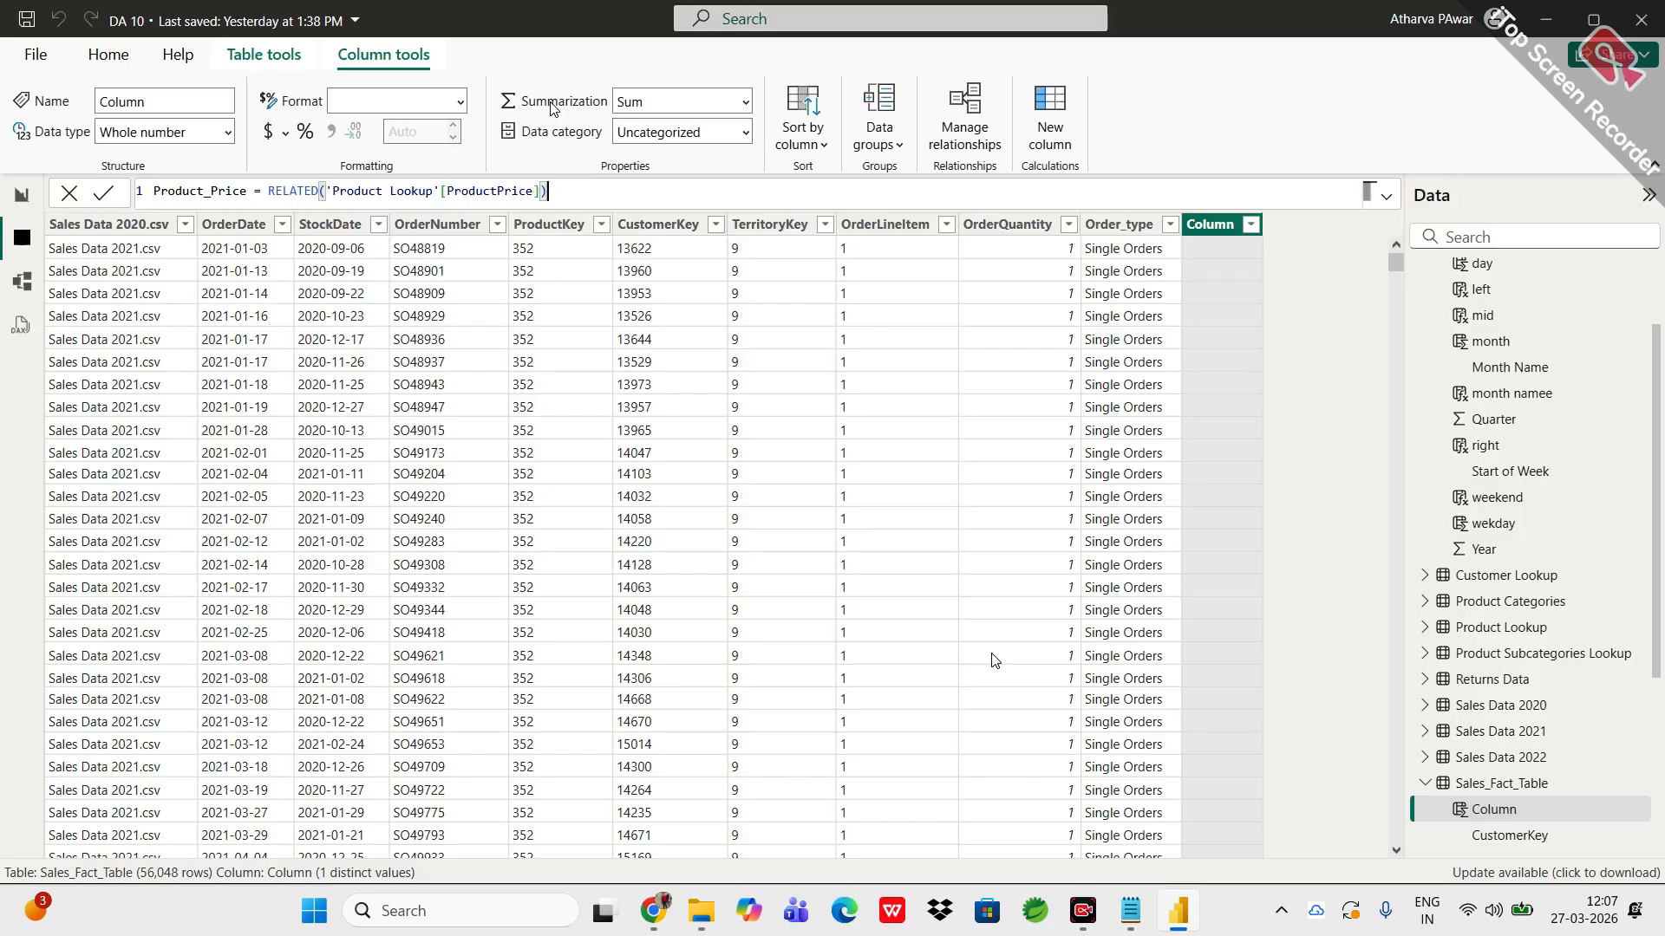
key(Return)
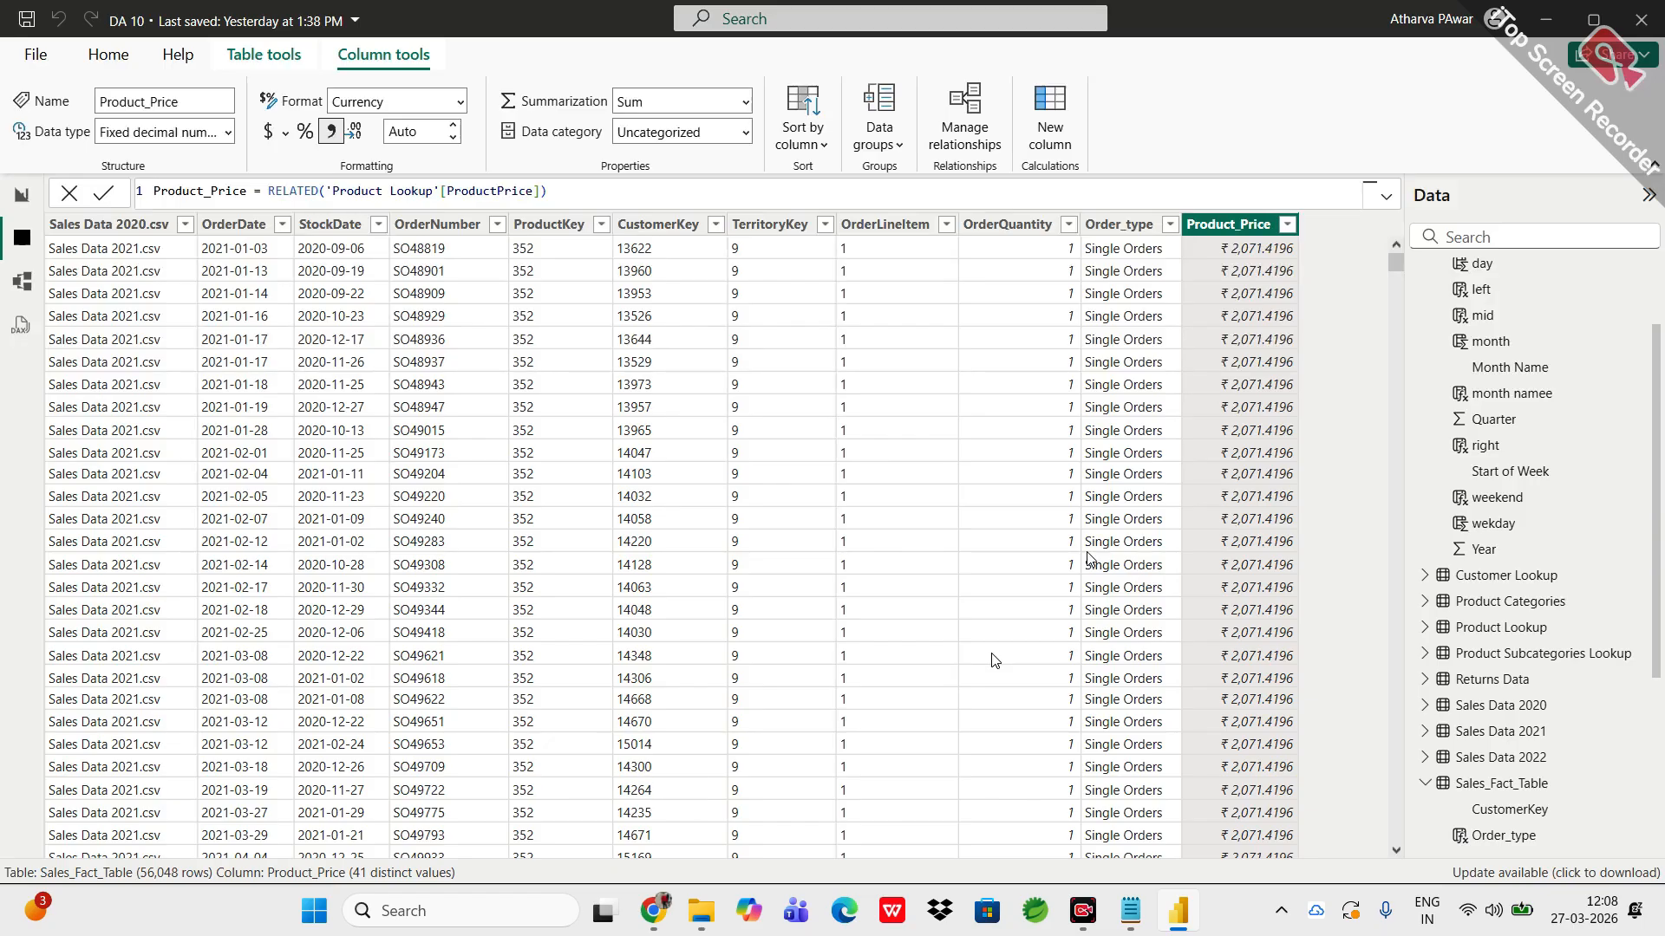
Step: Examine the Product_Price values against the product keys across the Sales_Fact_Table rows
scroll(527, 738, down, 3)
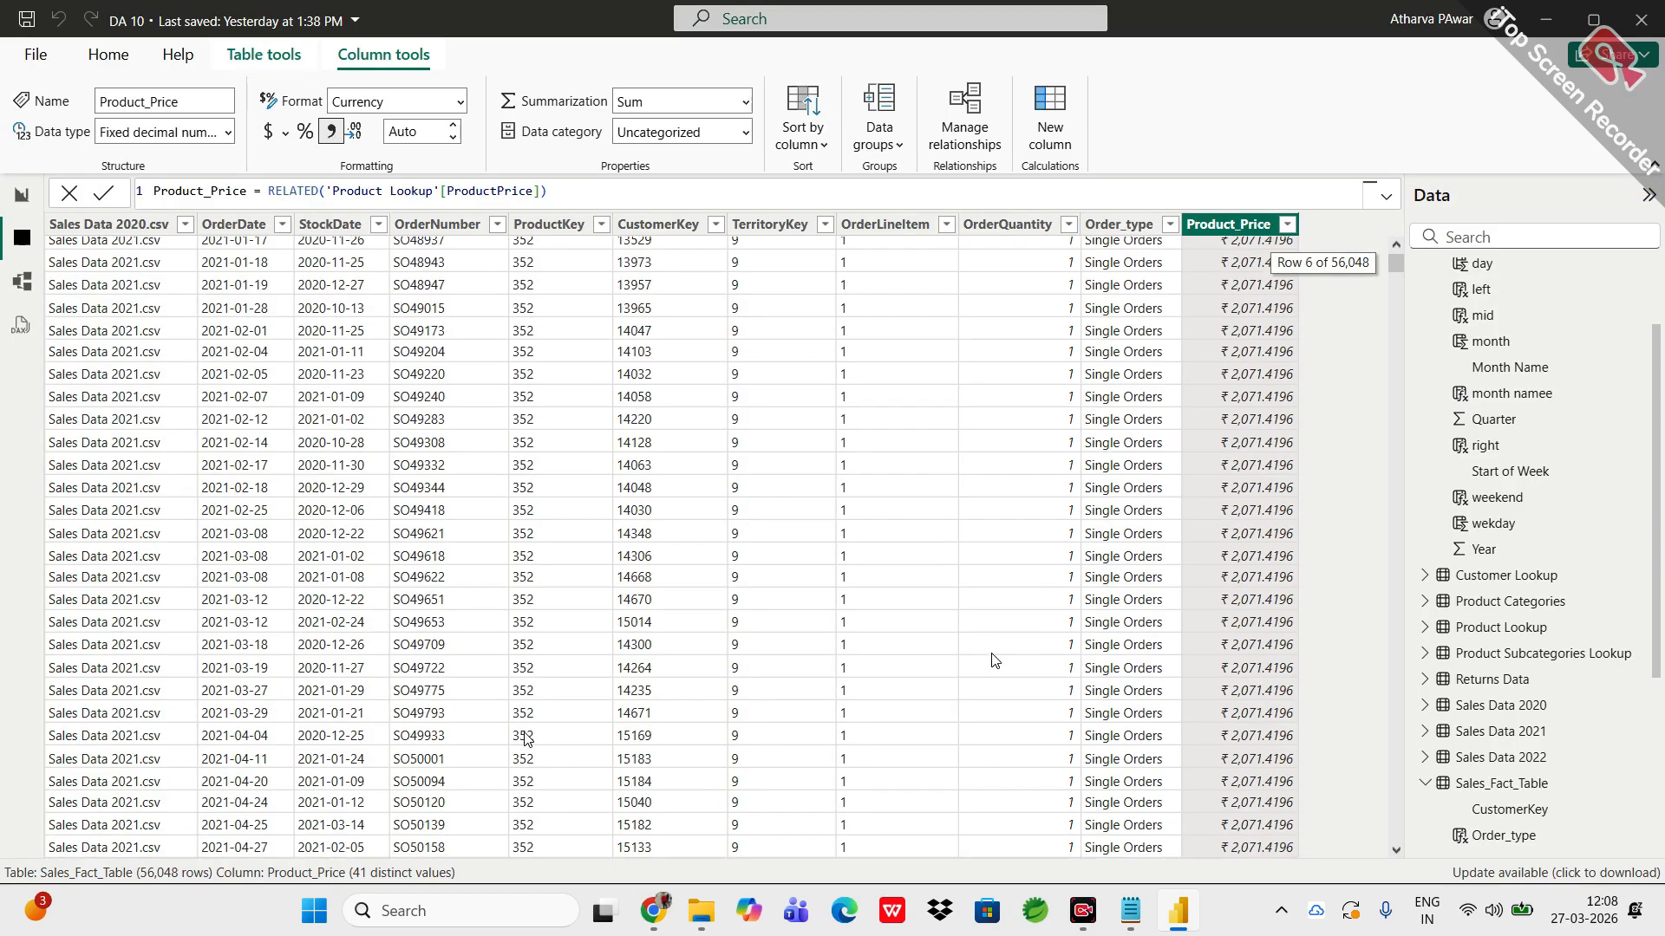
scroll(527, 738, down, 20)
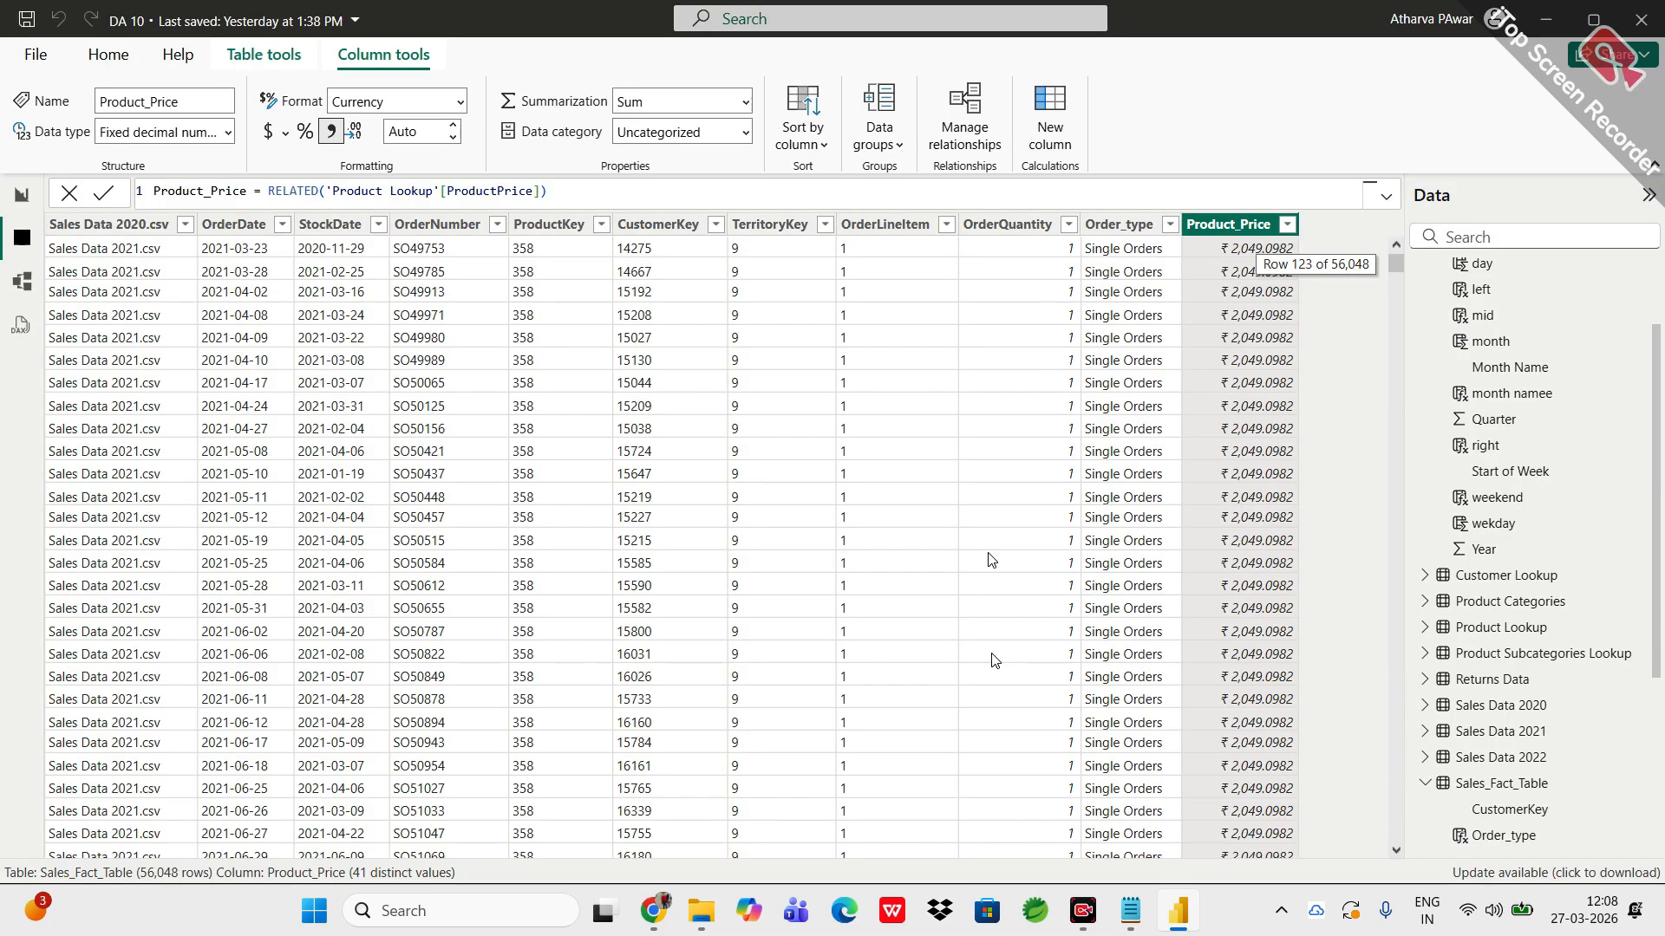
scroll(977, 347, up, 20)
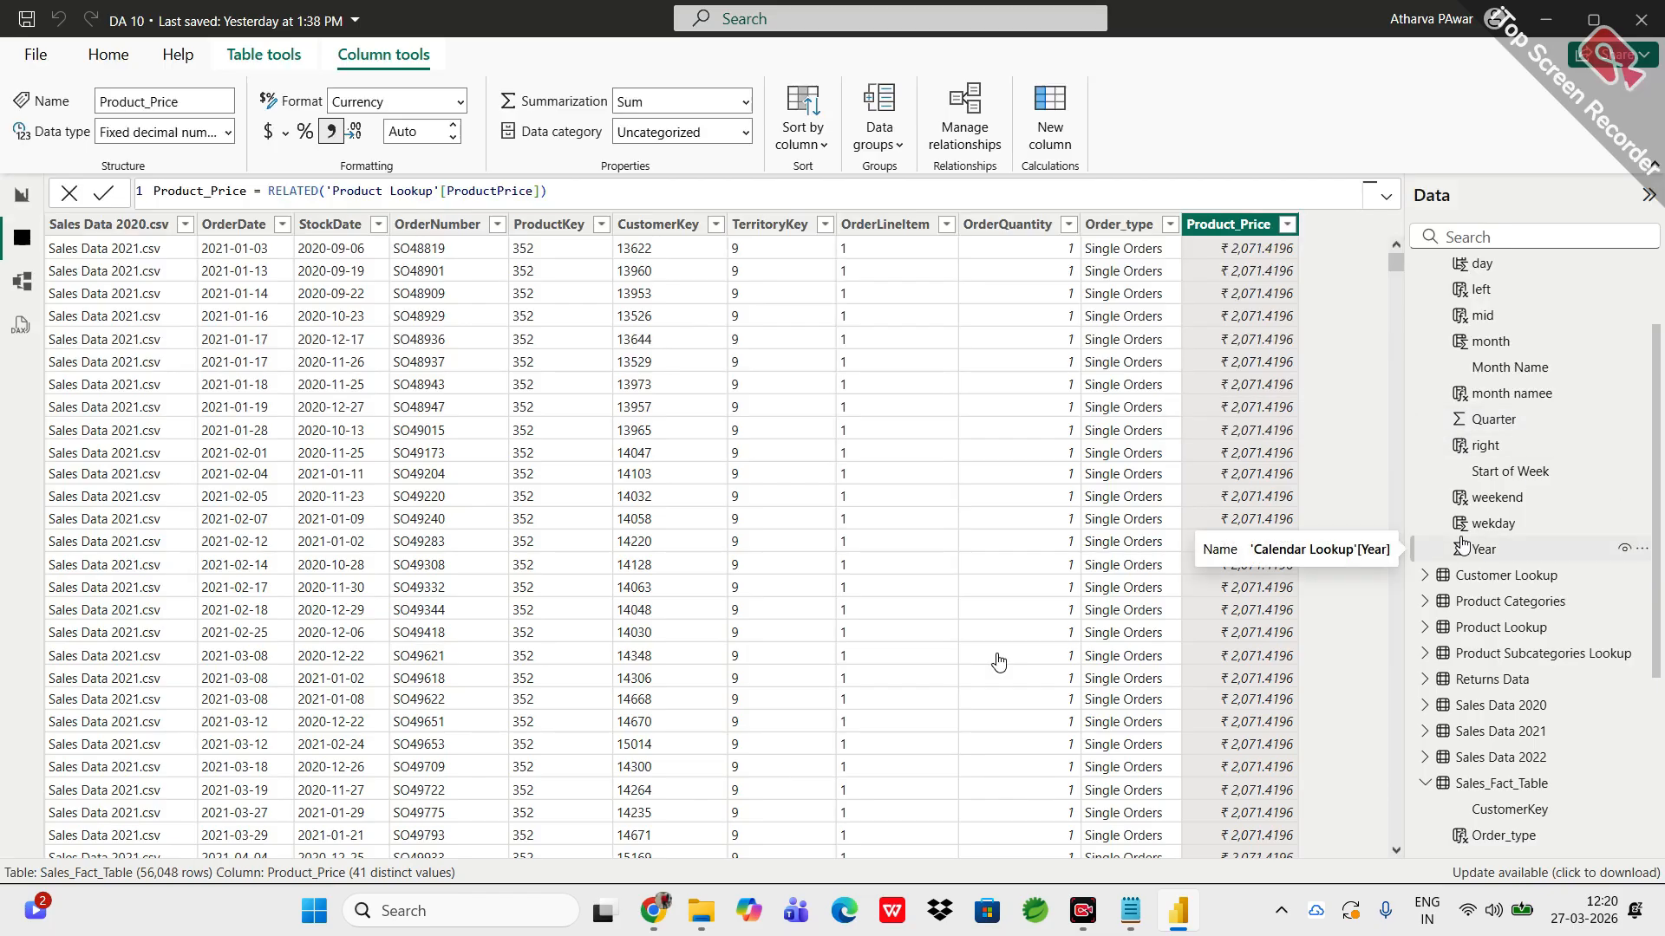
Step: Expand the Calculated_Measure table and review the formulas of Average_Price, current, Max_Product_Price, Min_Product_Price and Product_count
scroll(1462, 544, up, 3)
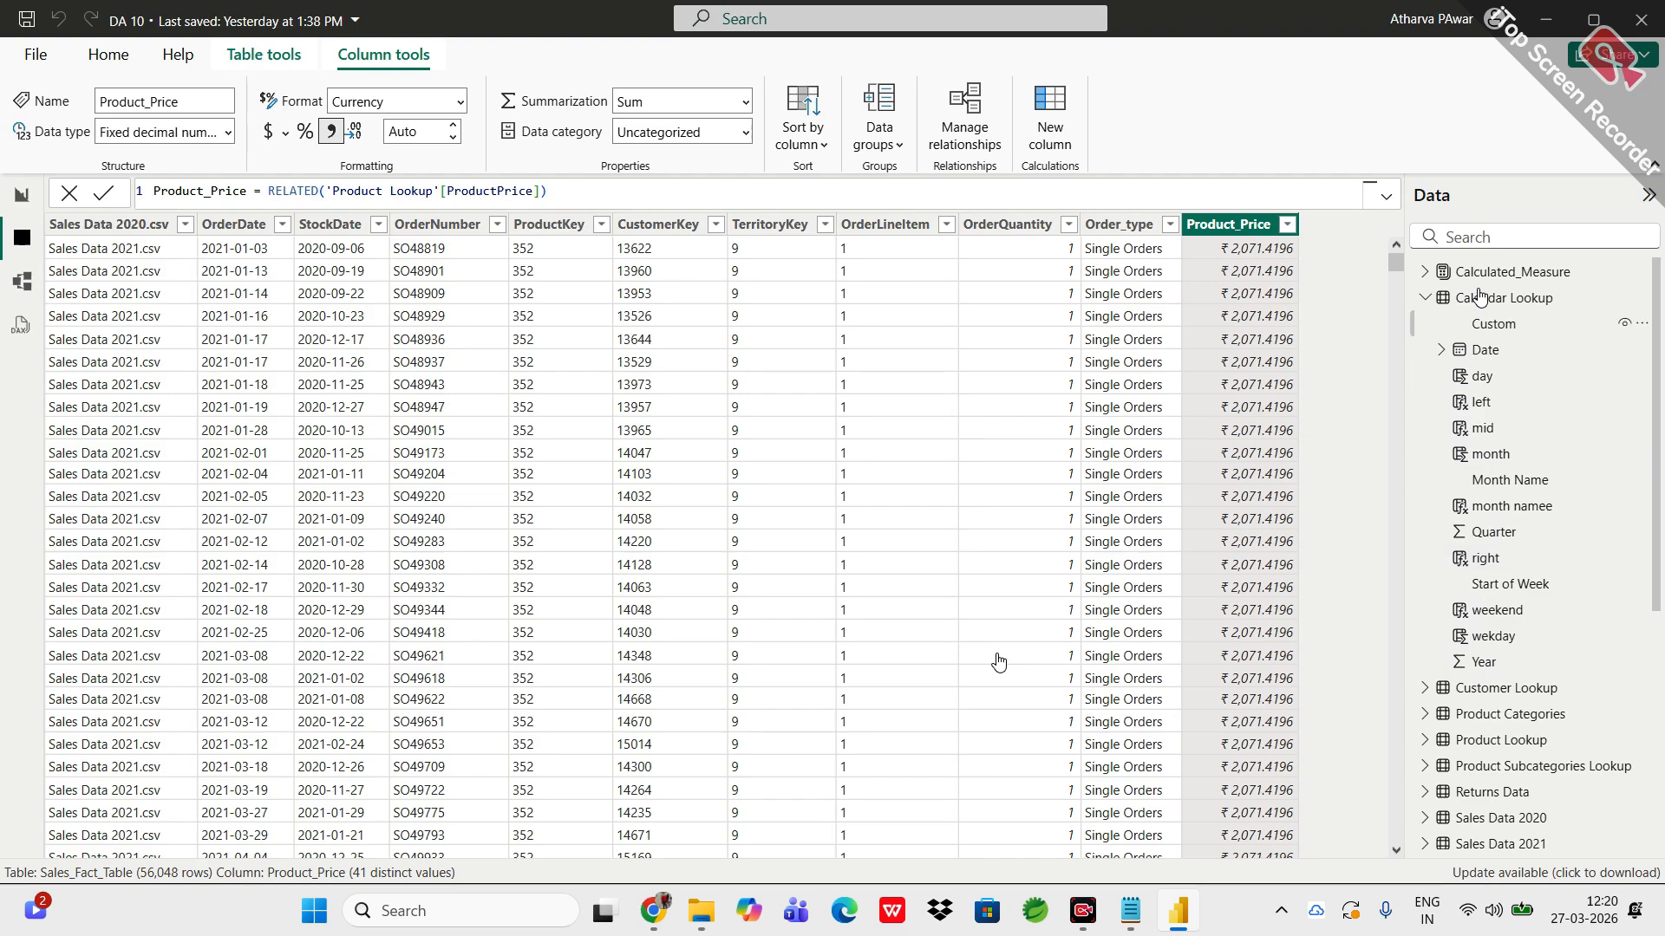
click(1431, 273)
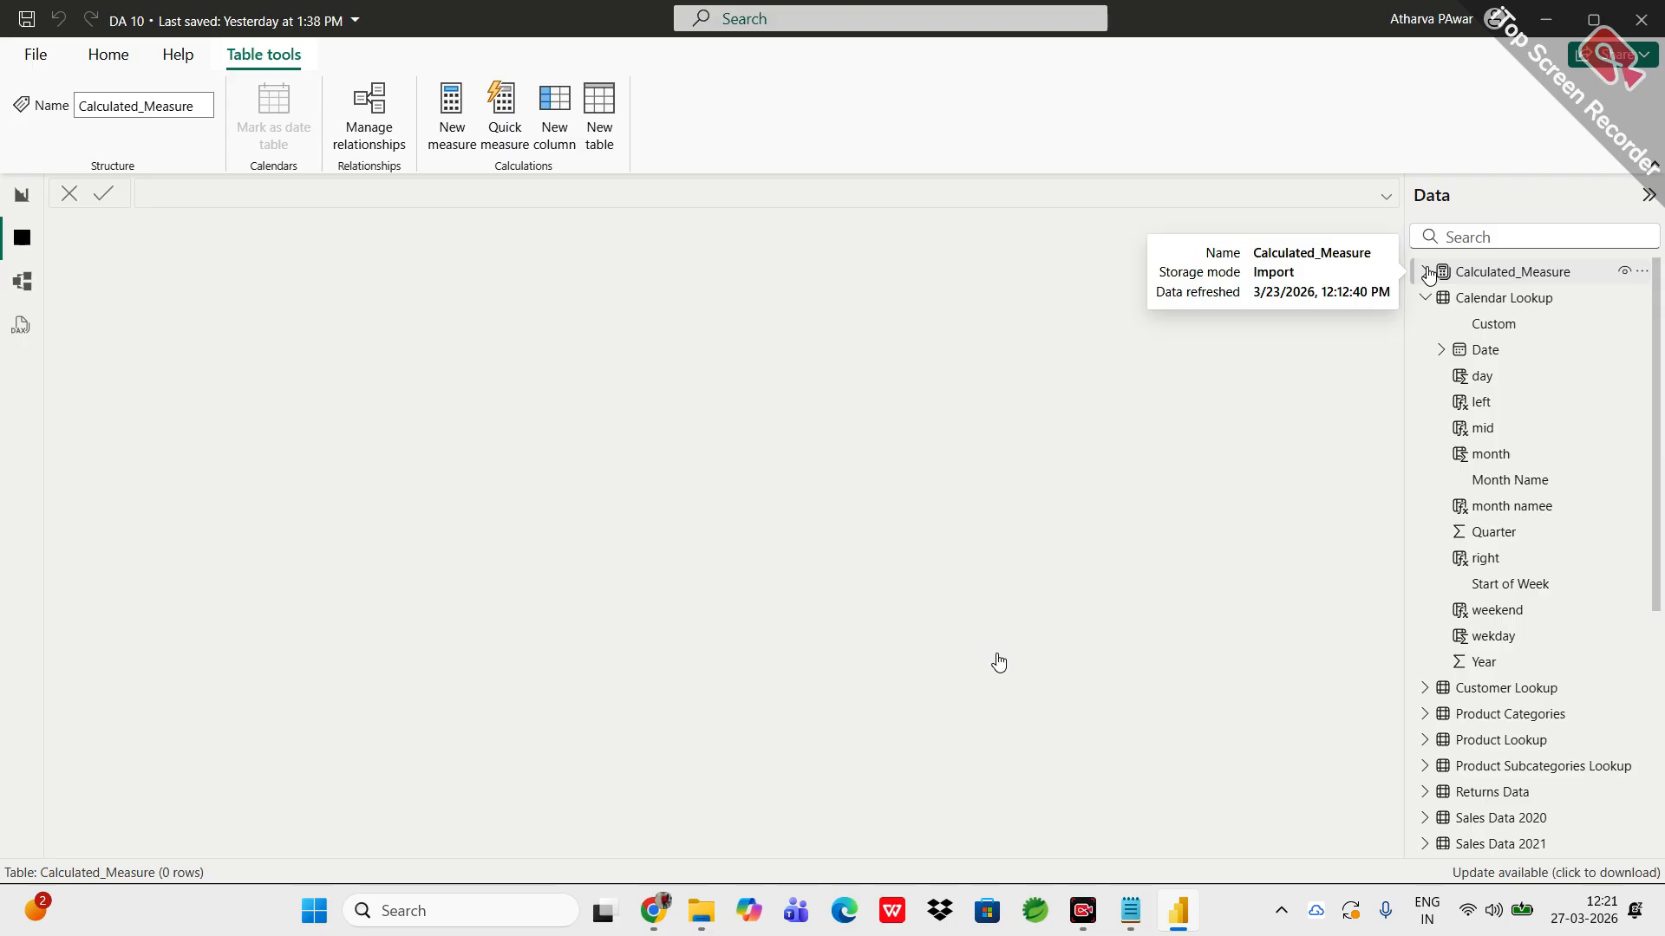
click(1425, 272)
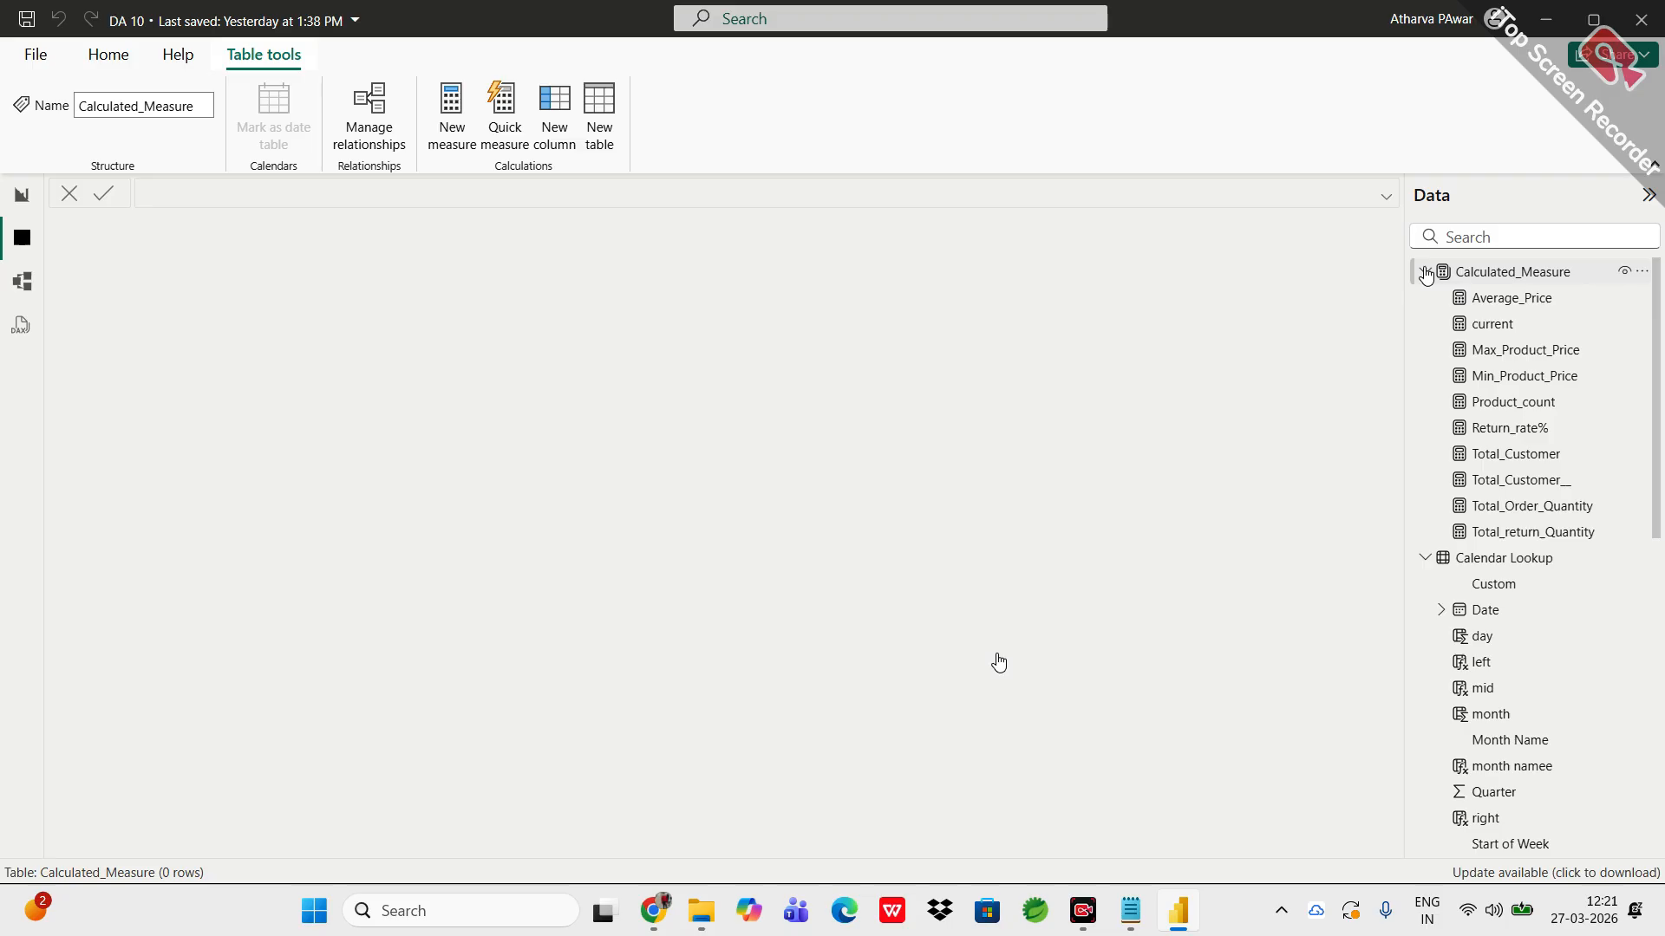
click(1502, 300)
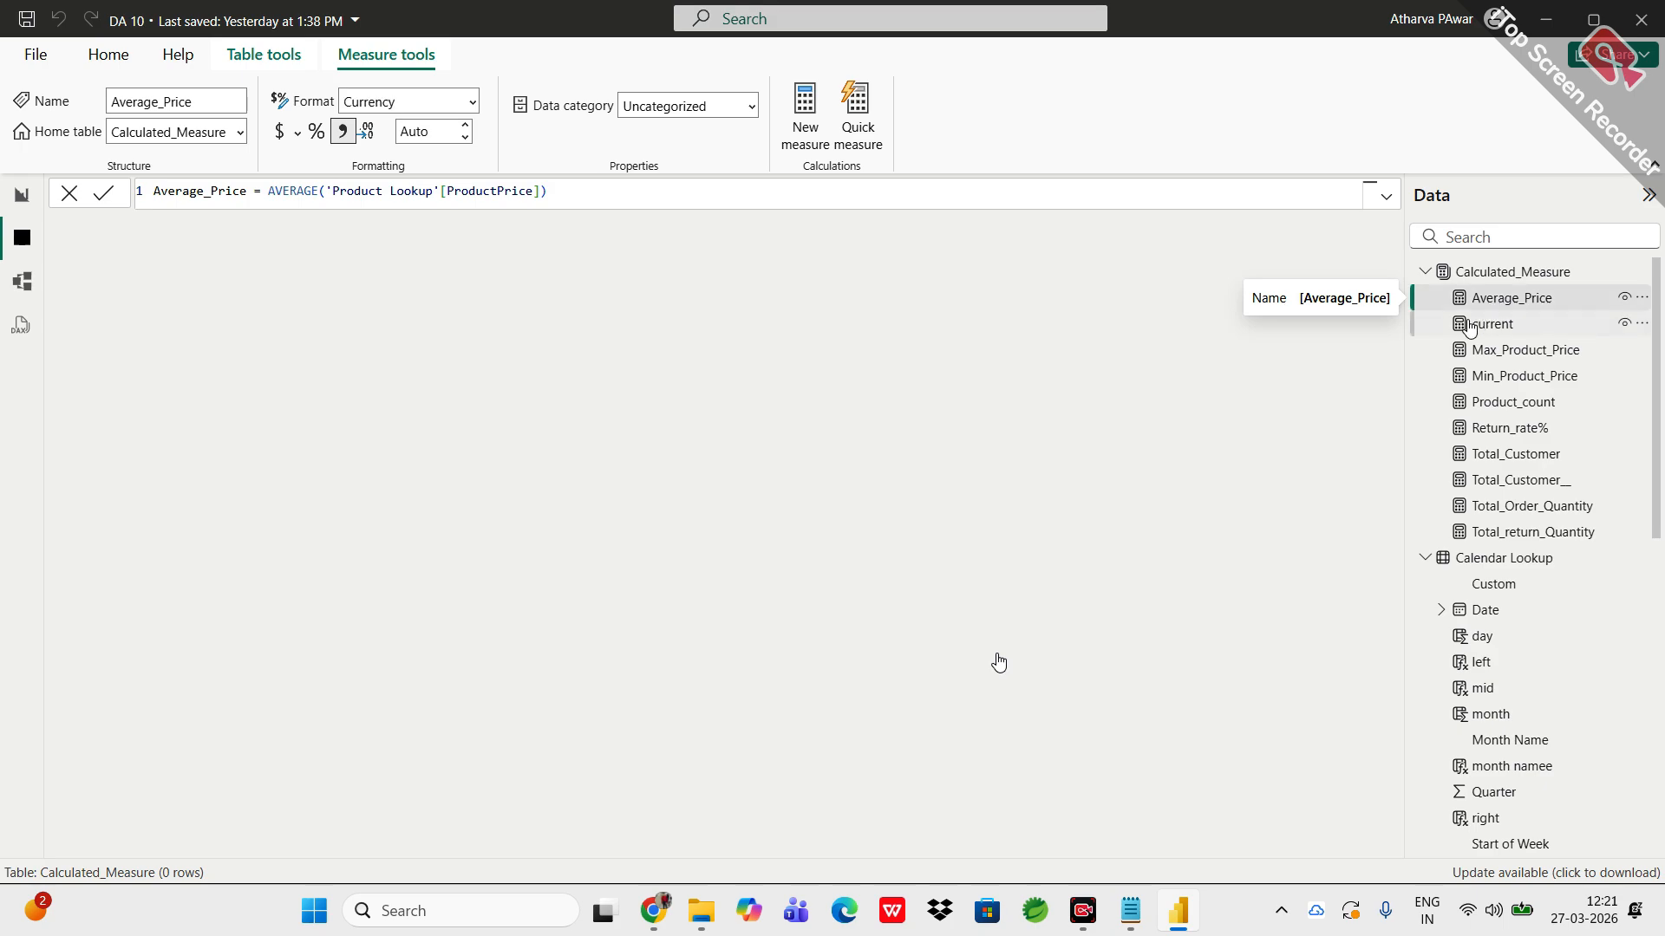
click(1494, 324)
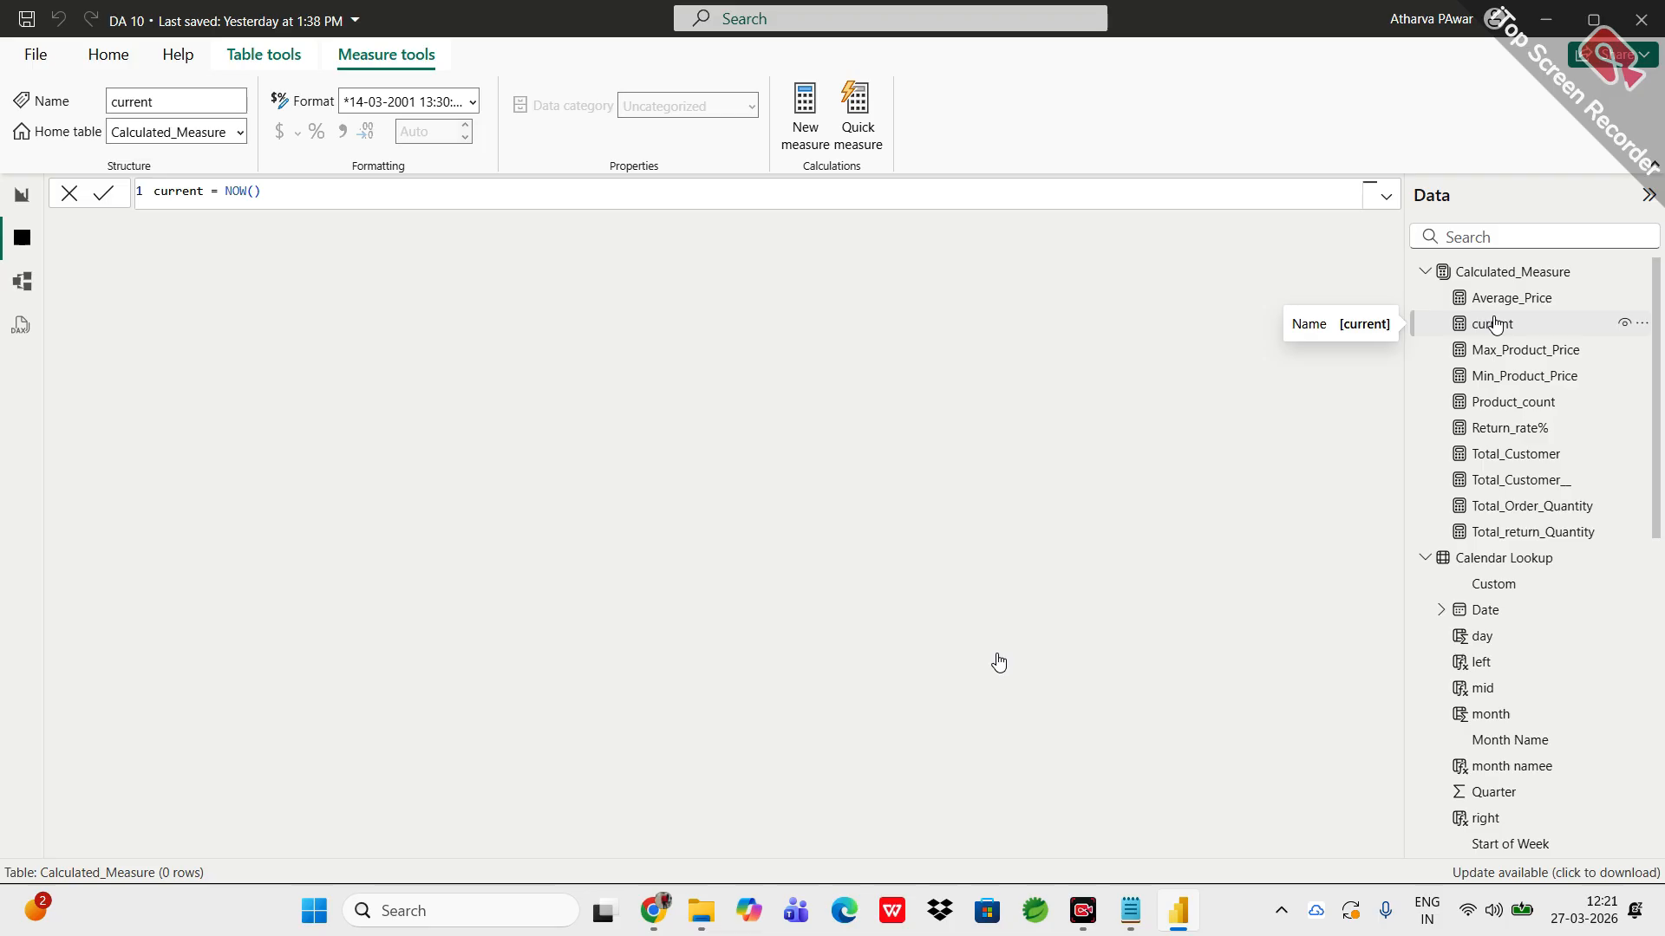
click(1499, 355)
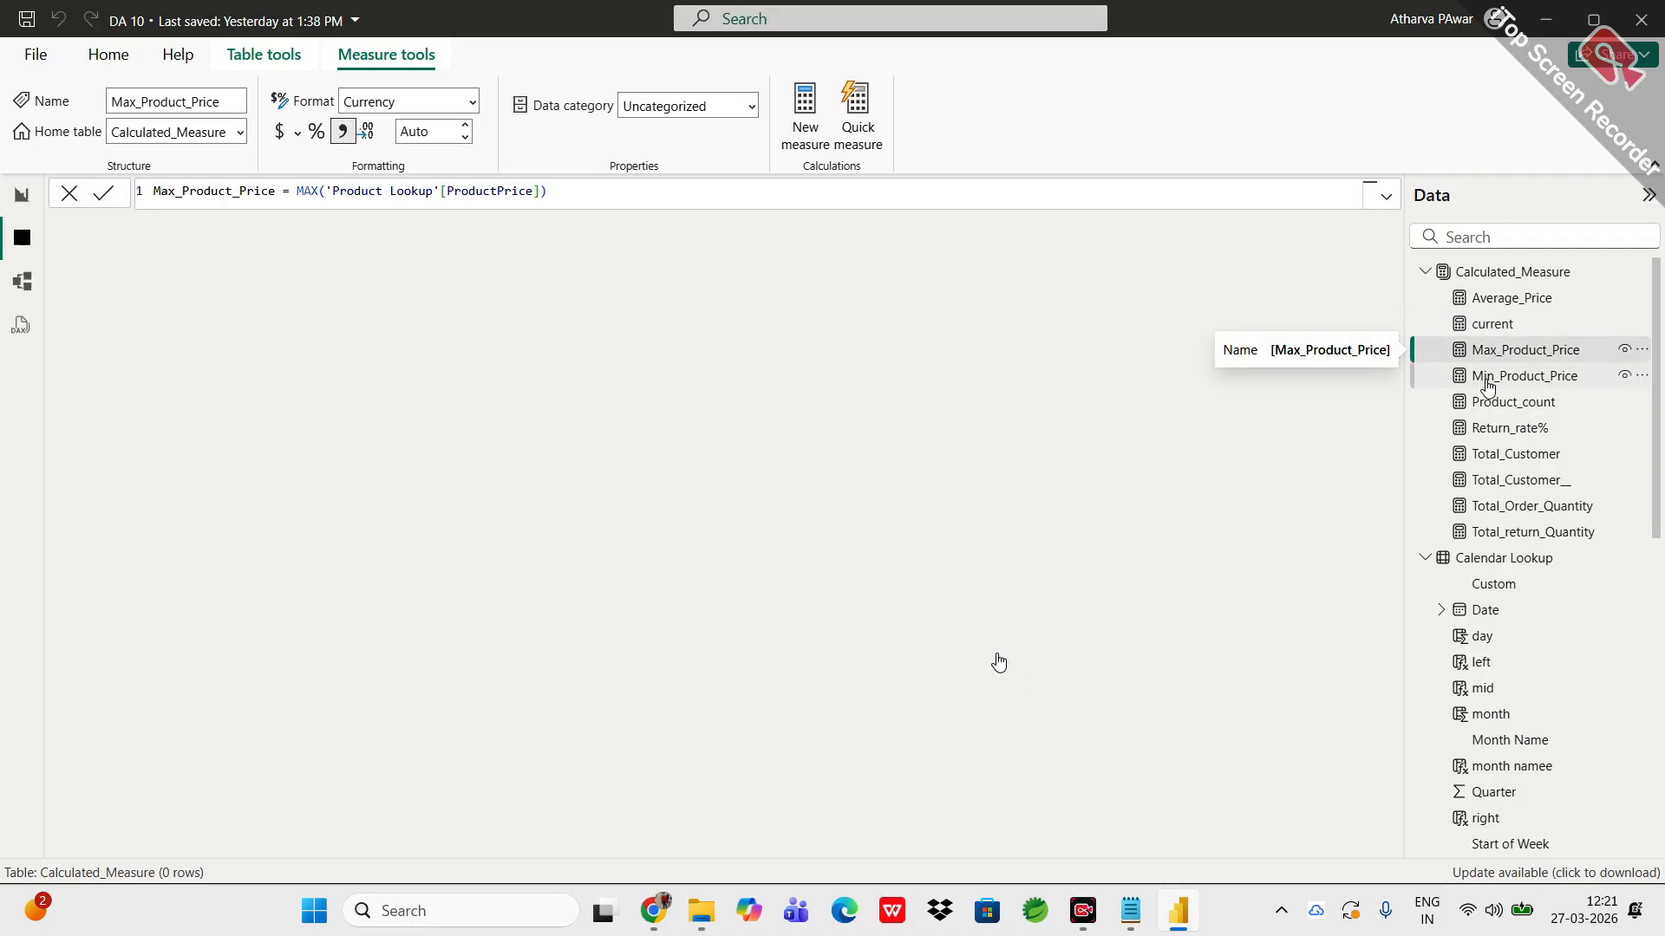
click(1486, 382)
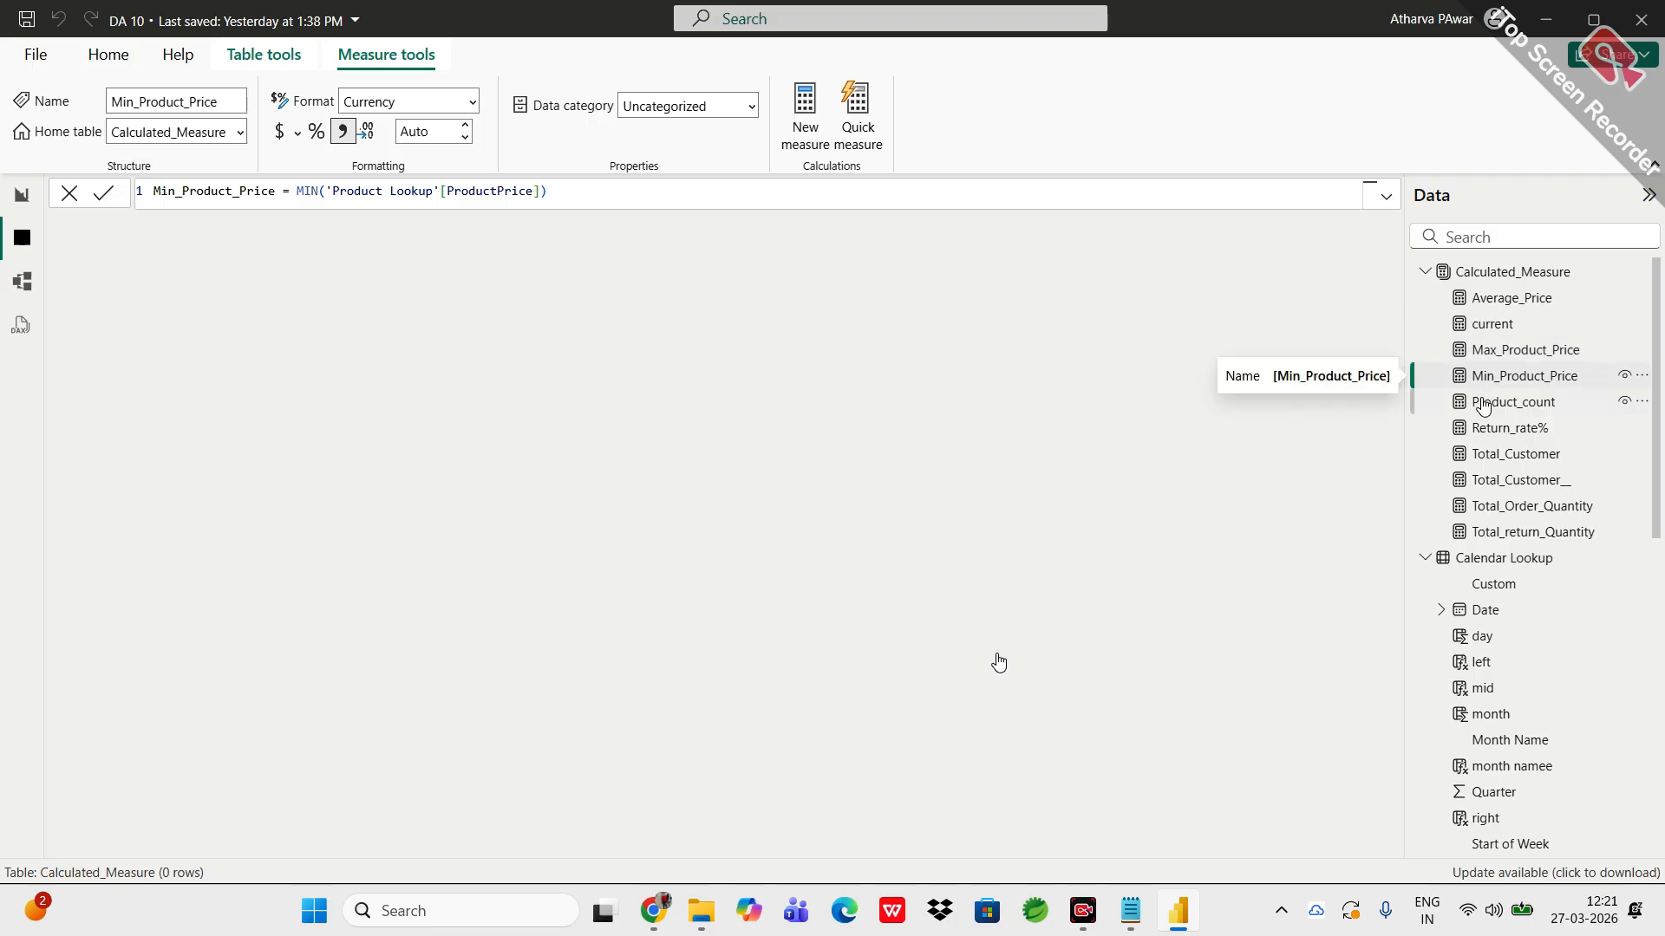
click(1483, 407)
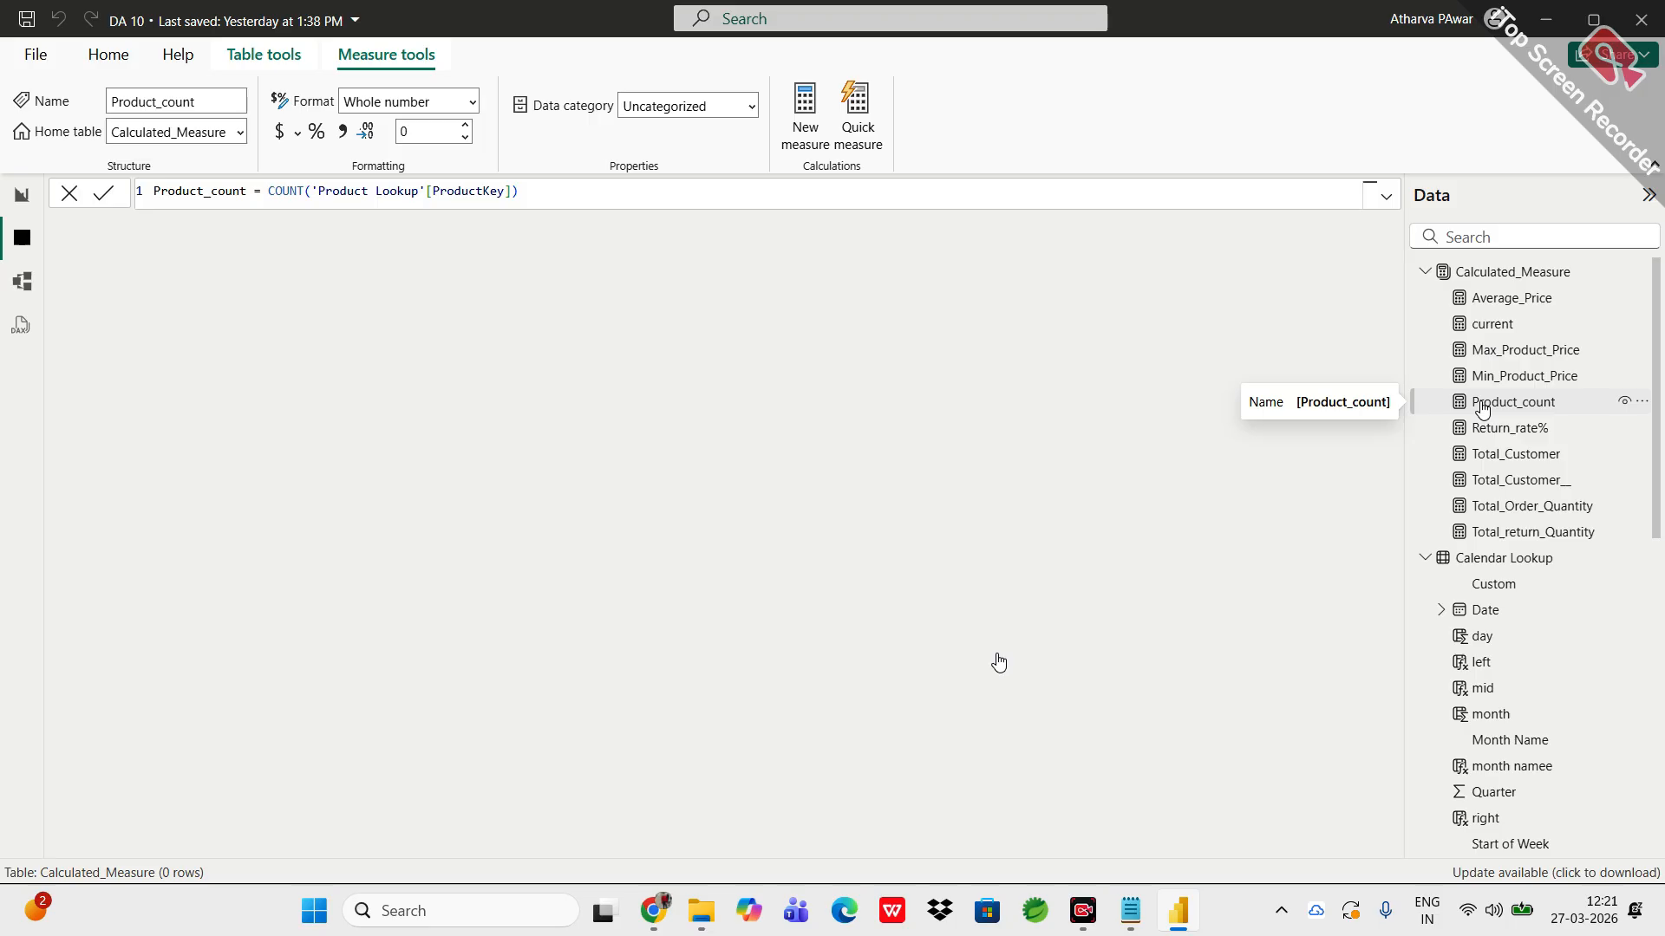
Step: Review the formulas of the Return_rate%, Total_Customer, Total_Customer__, Total_Order_Quantity and Total_return_Quantity measures
click(1488, 440)
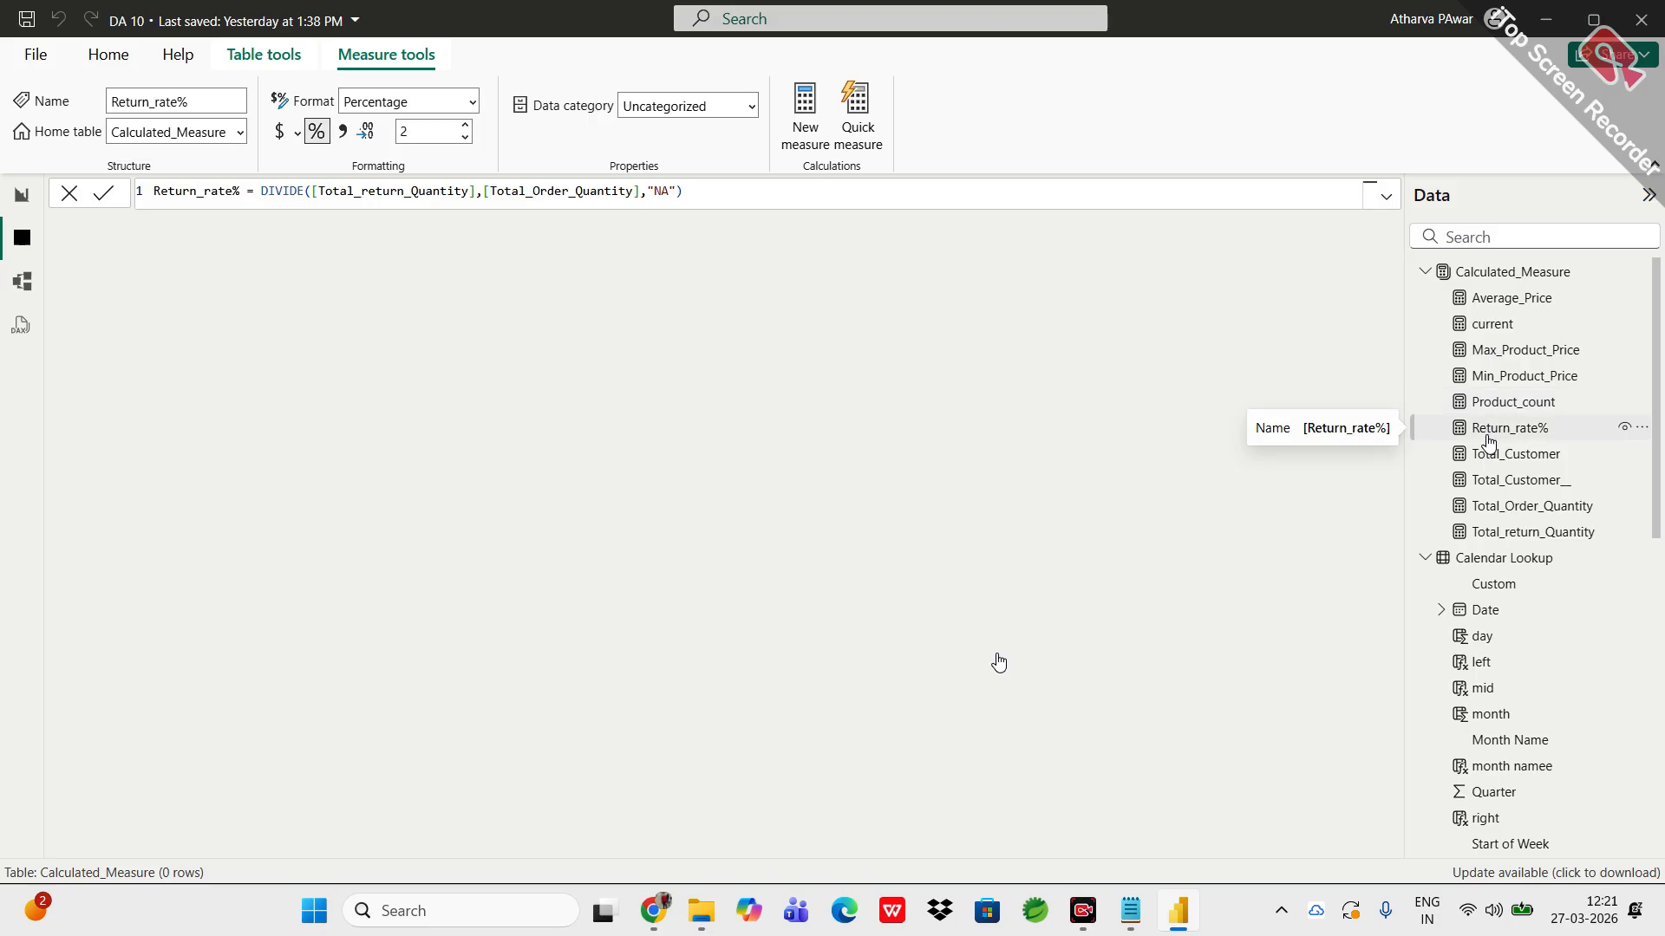
click(1484, 460)
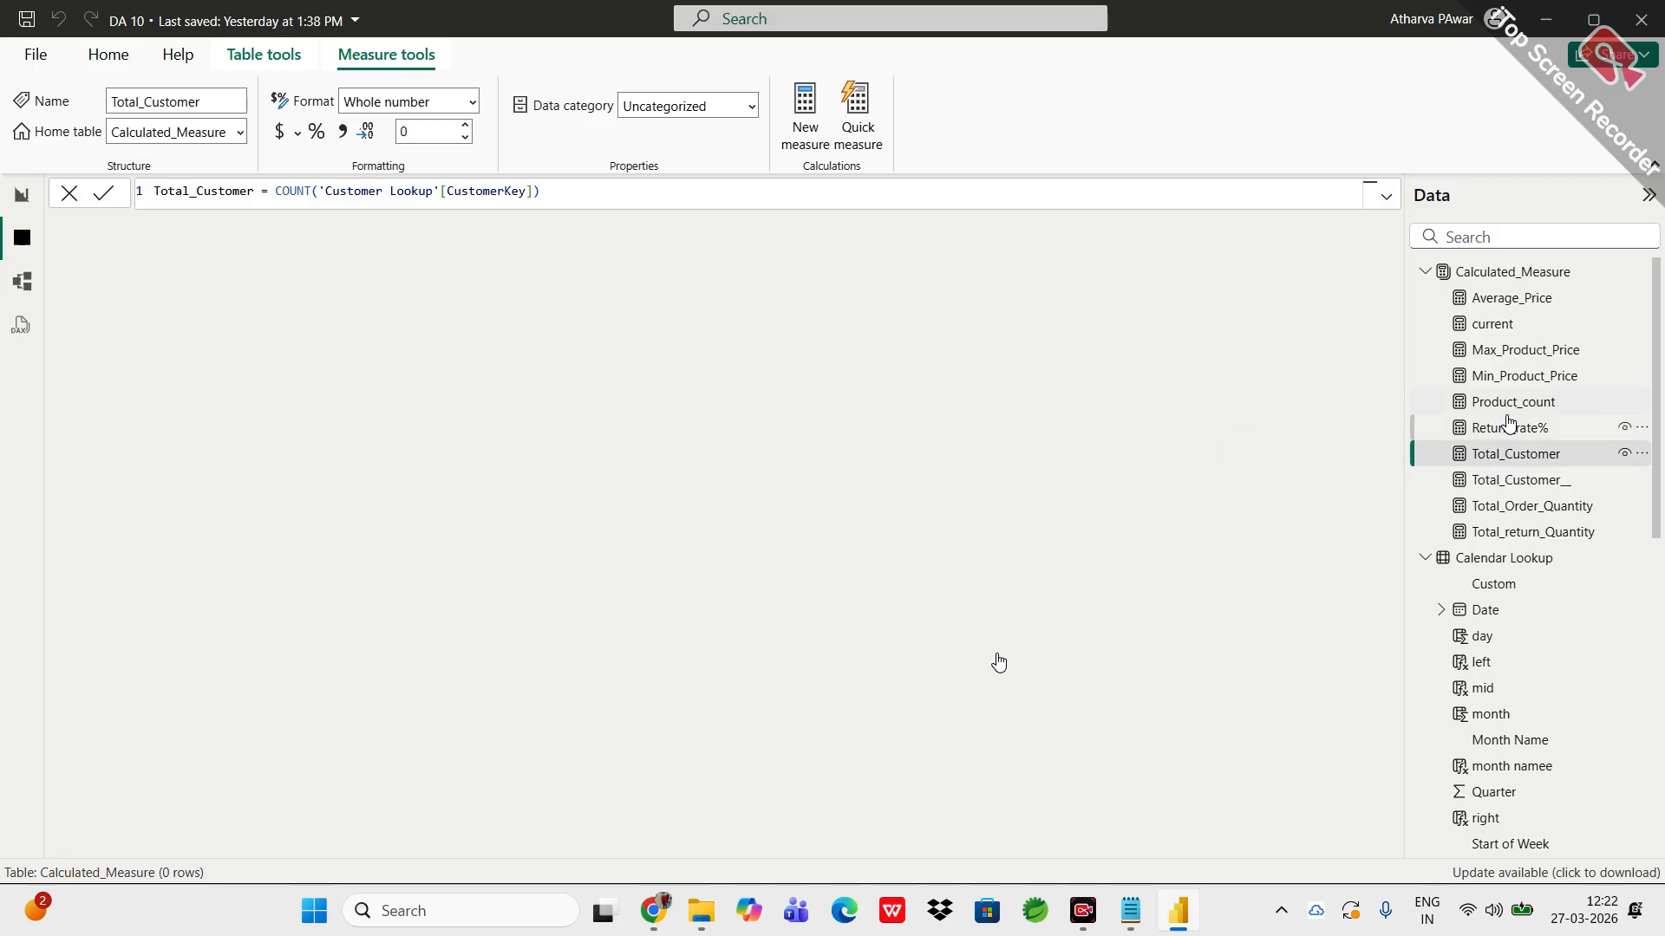
click(1508, 426)
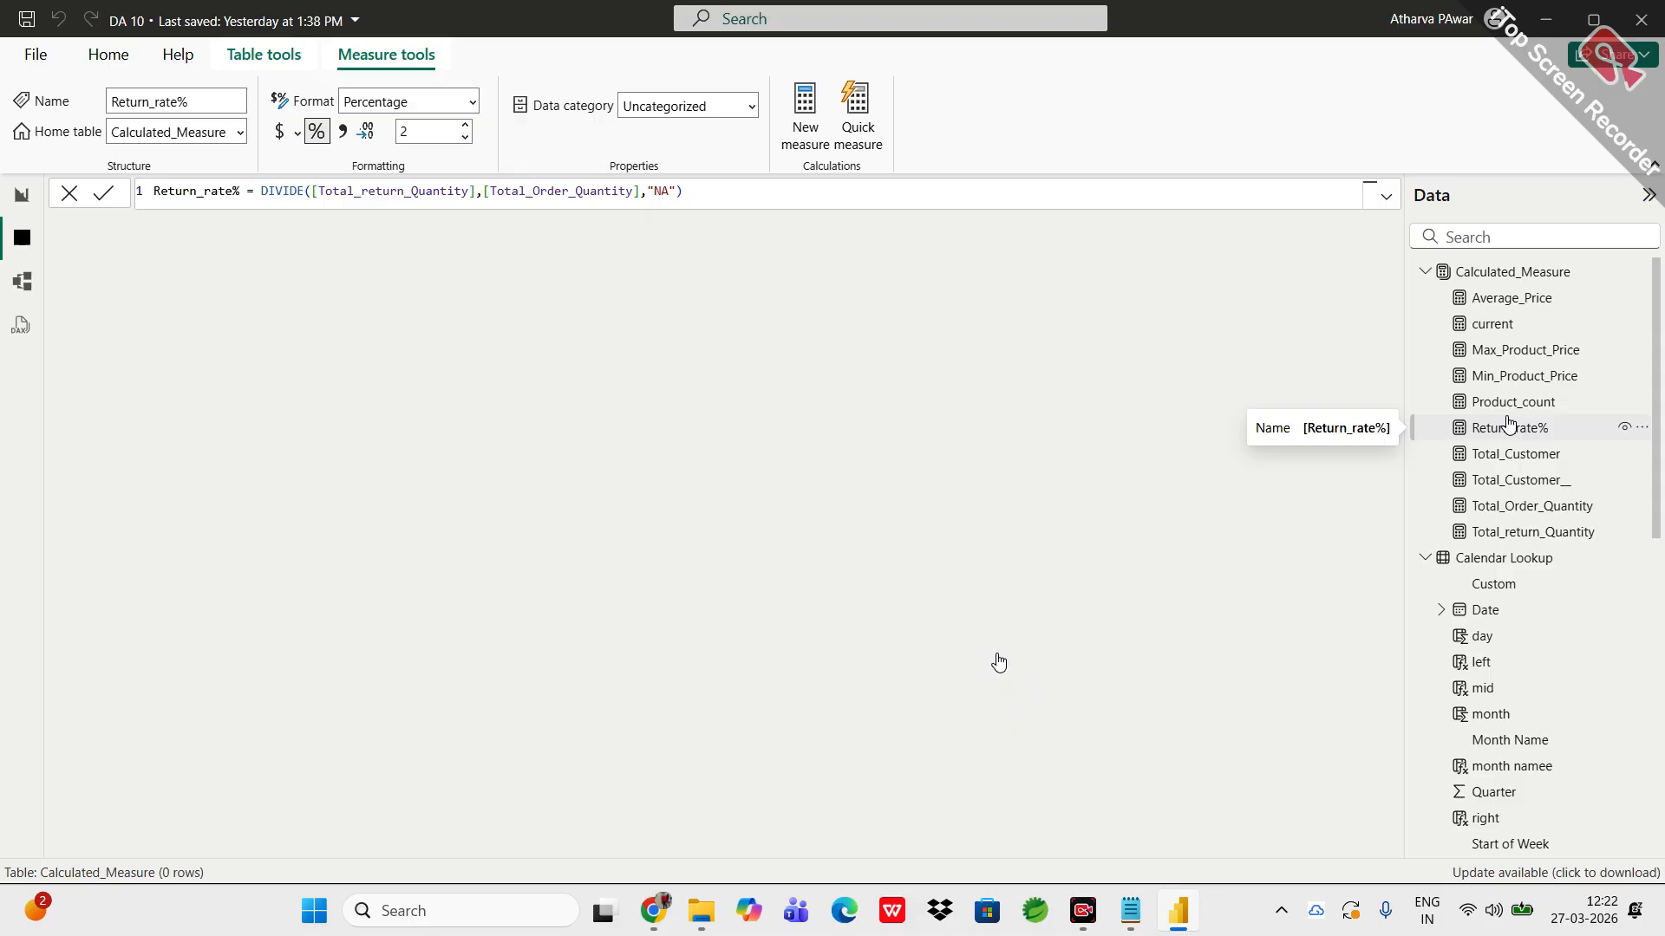
click(1506, 453)
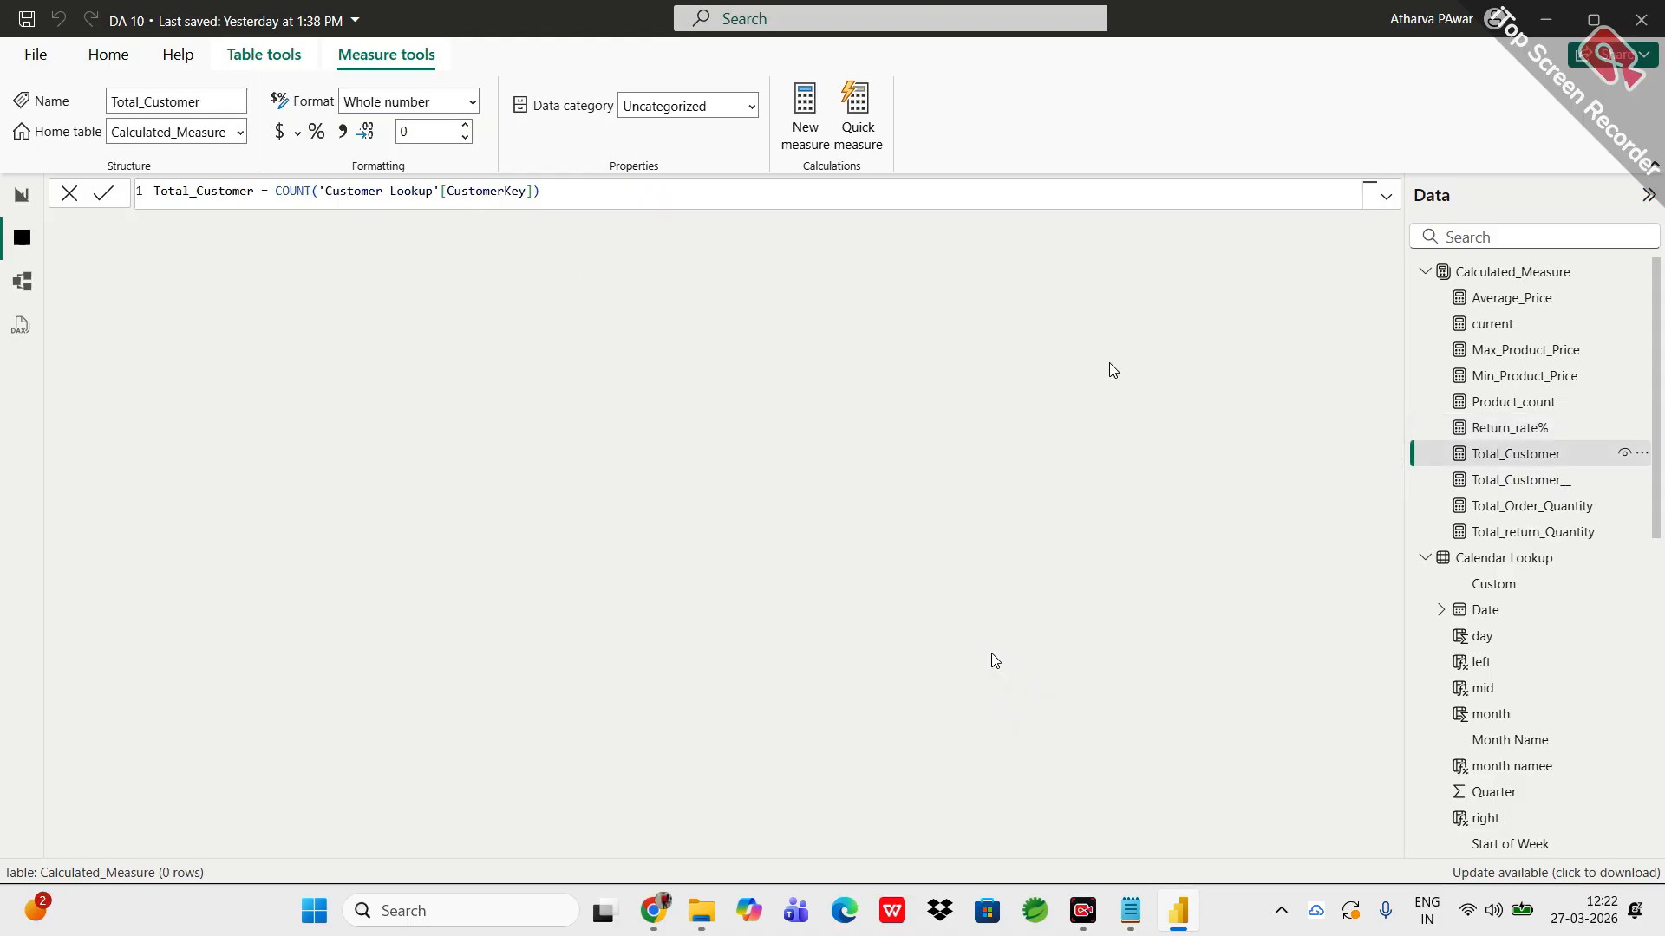
click(1533, 486)
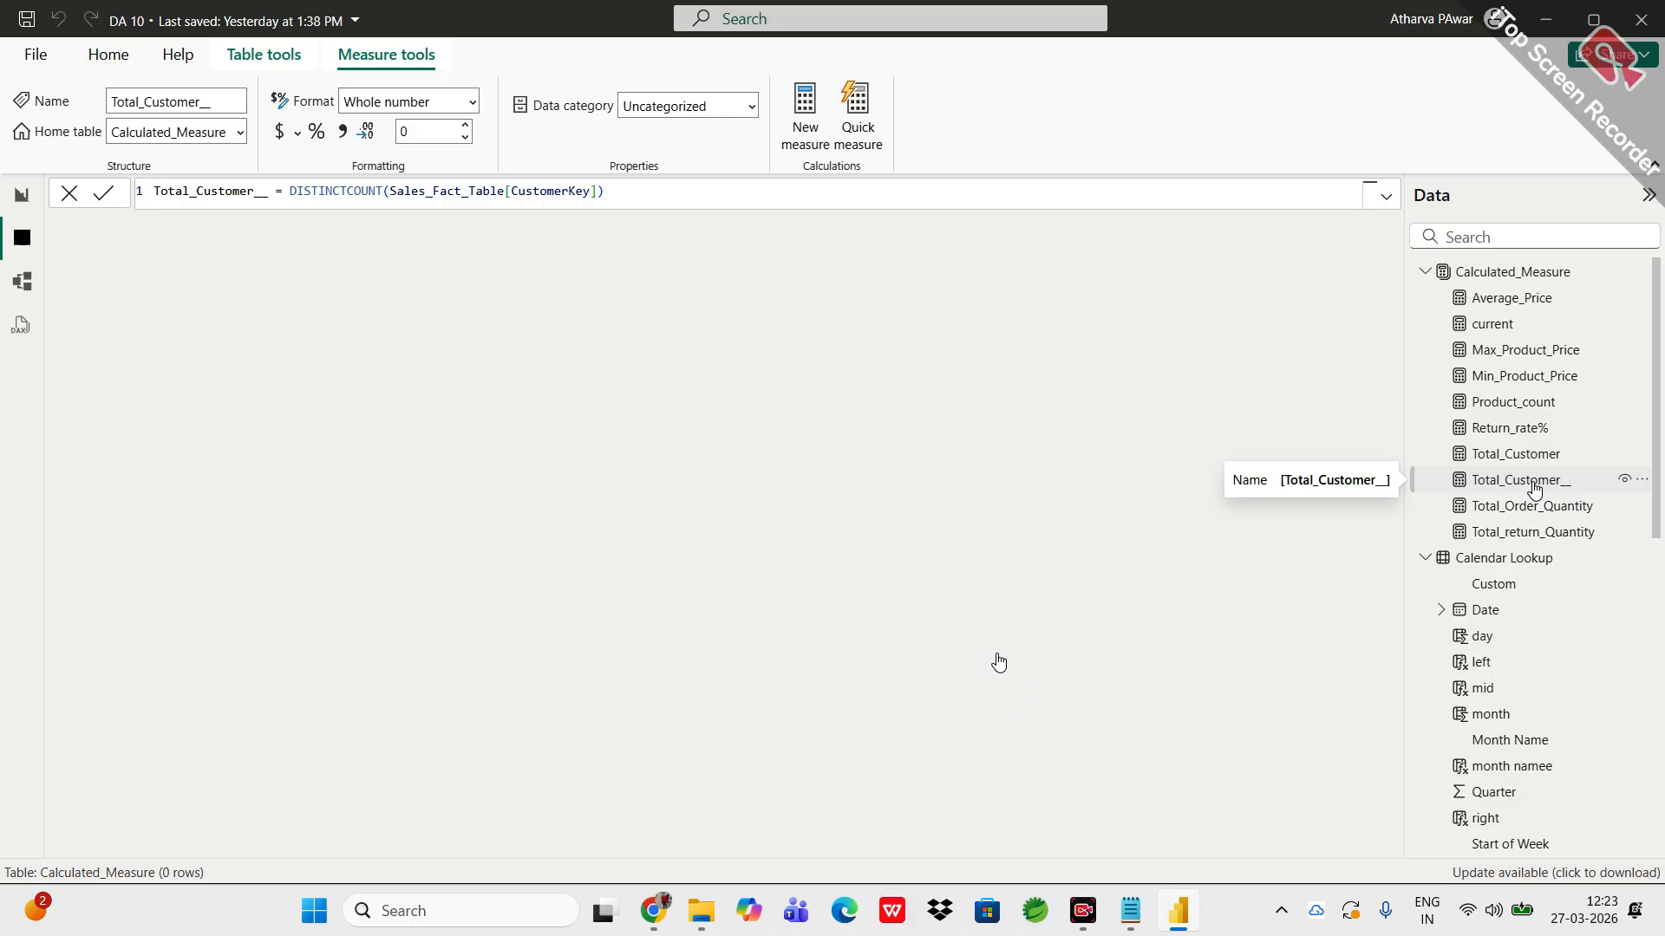
click(1533, 514)
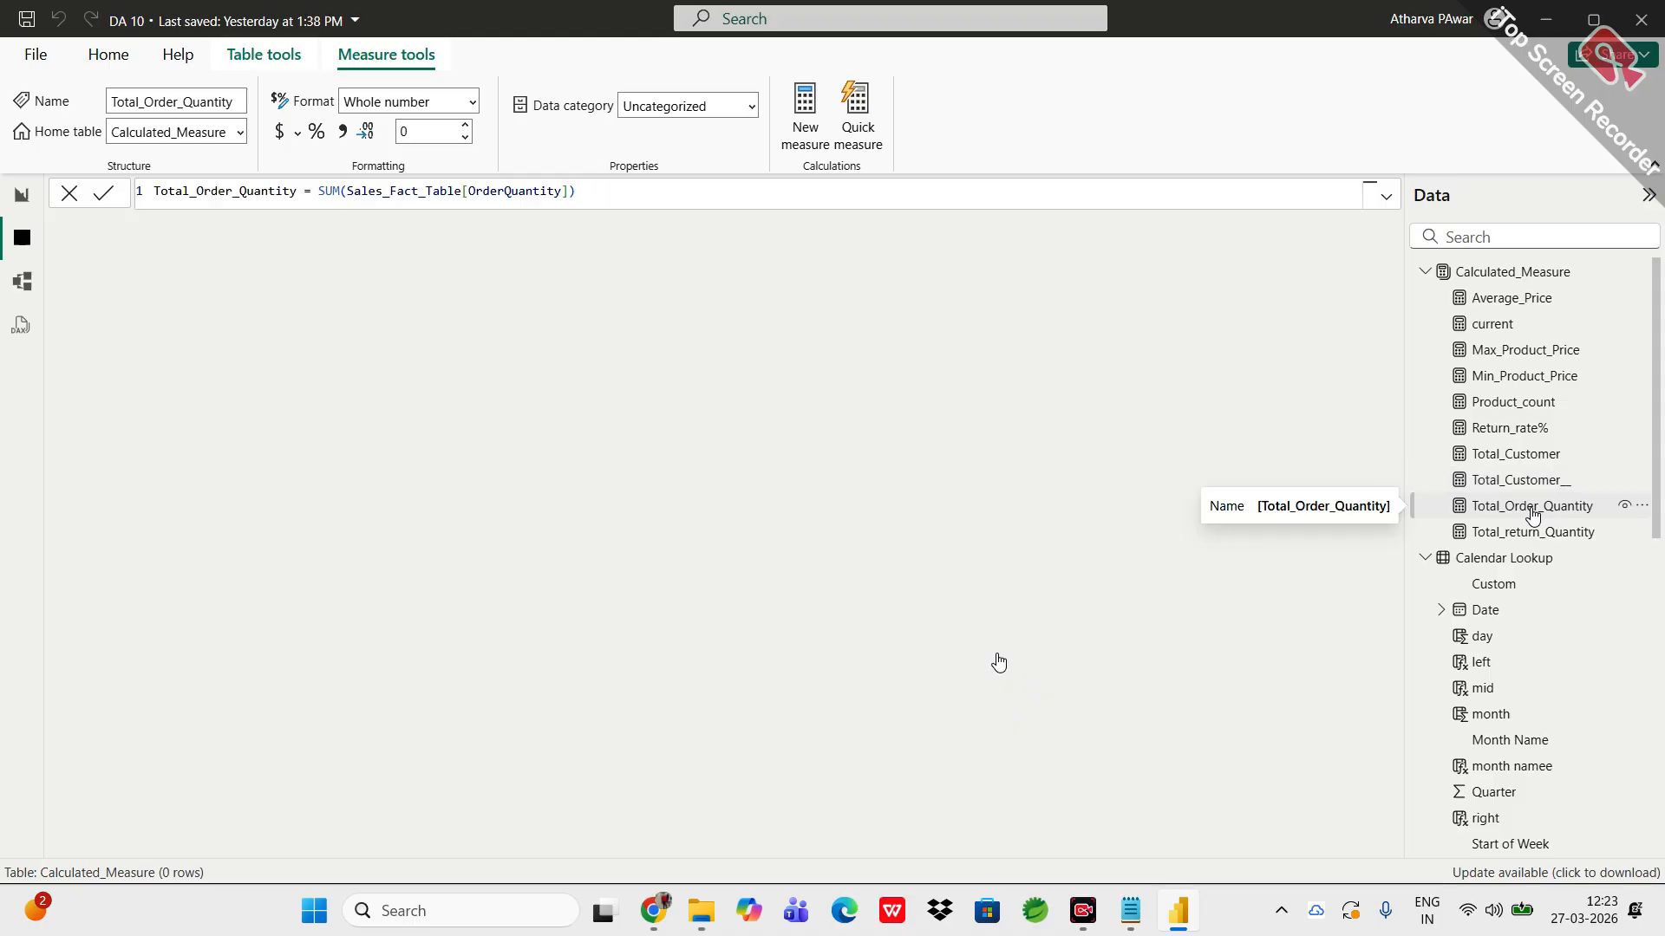
click(1535, 539)
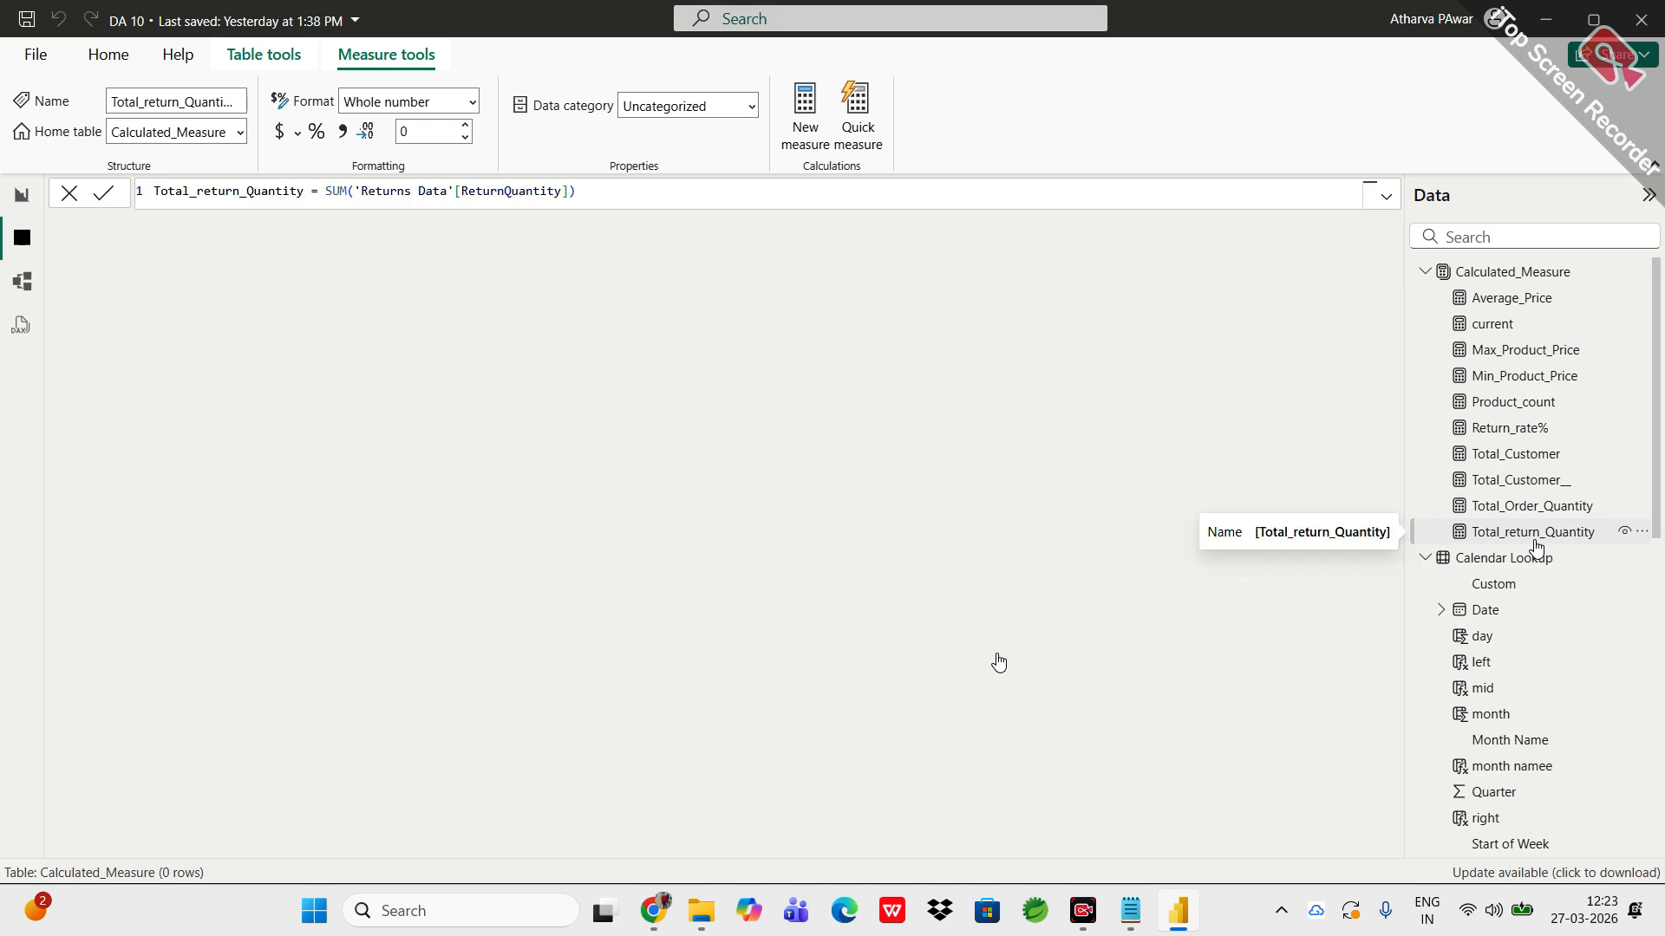
Step: Review the formulas of the day, left, mid, month and month namee columns in Calendar Lookup
scroll(1536, 546, down, 3)
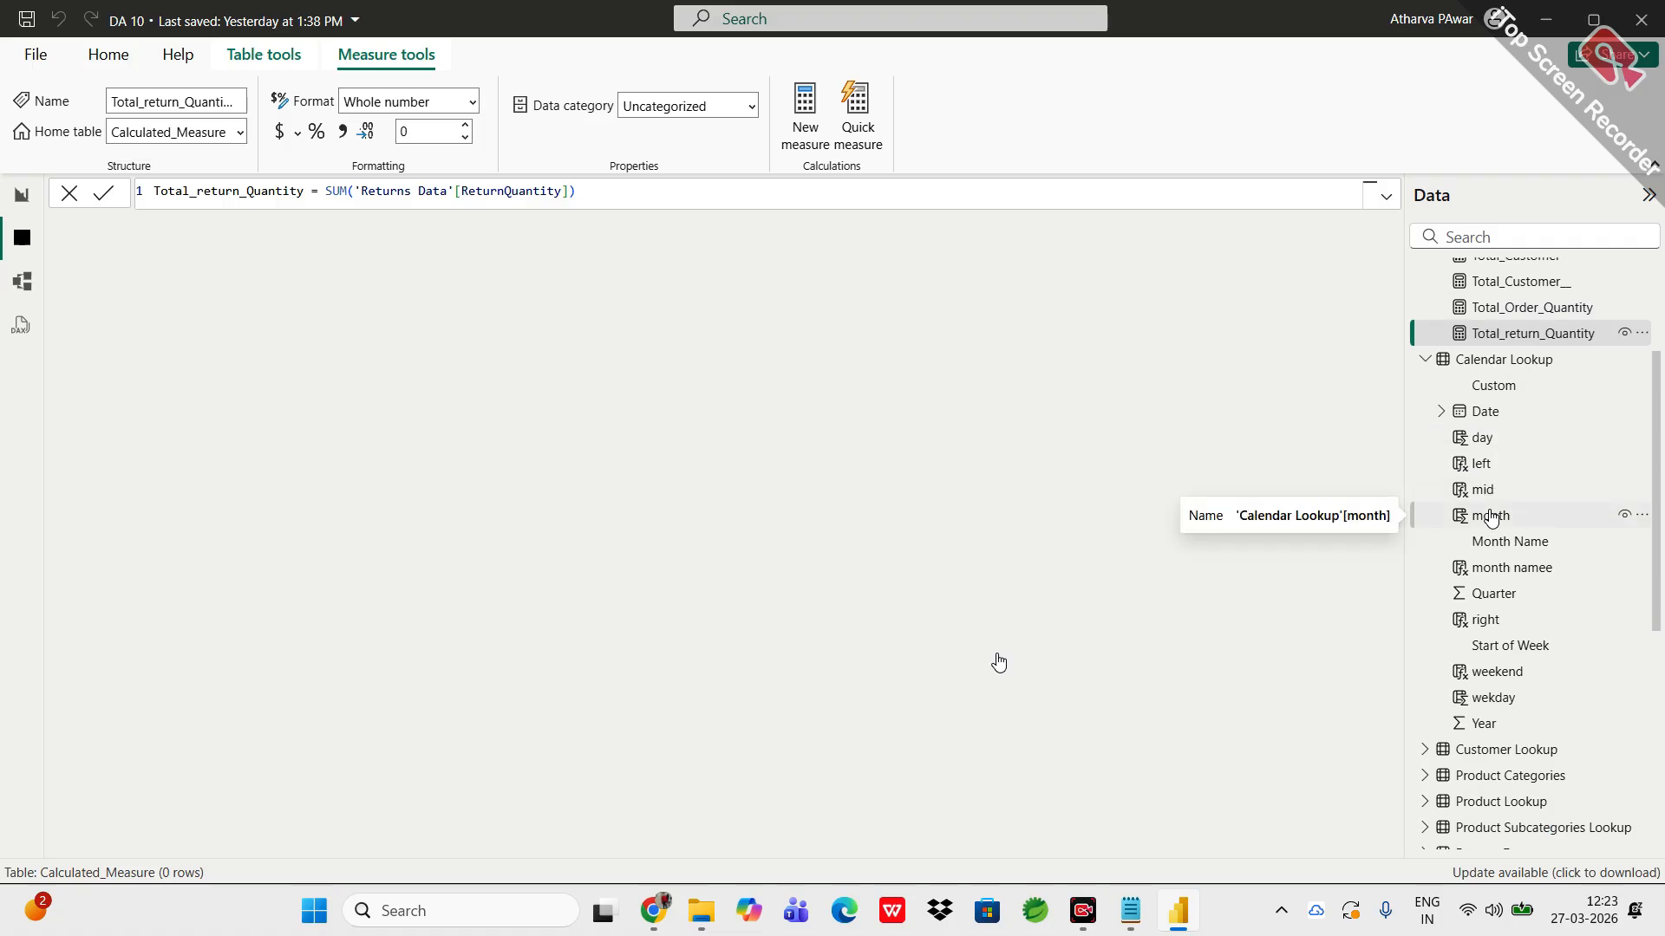
click(1482, 446)
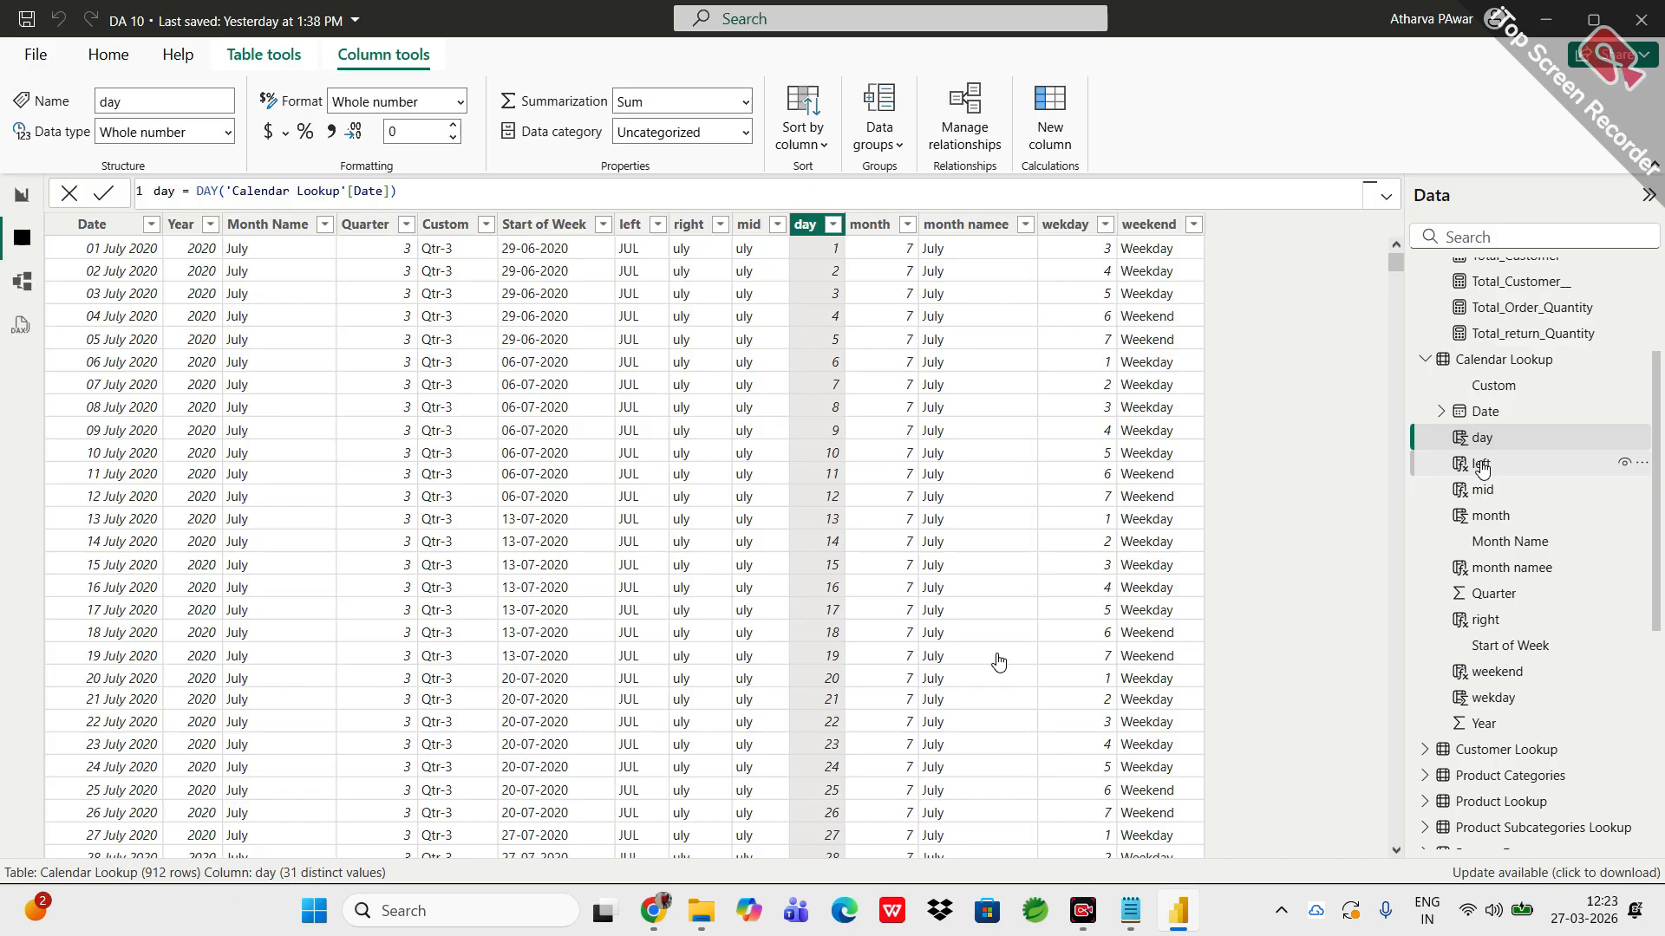
click(1460, 473)
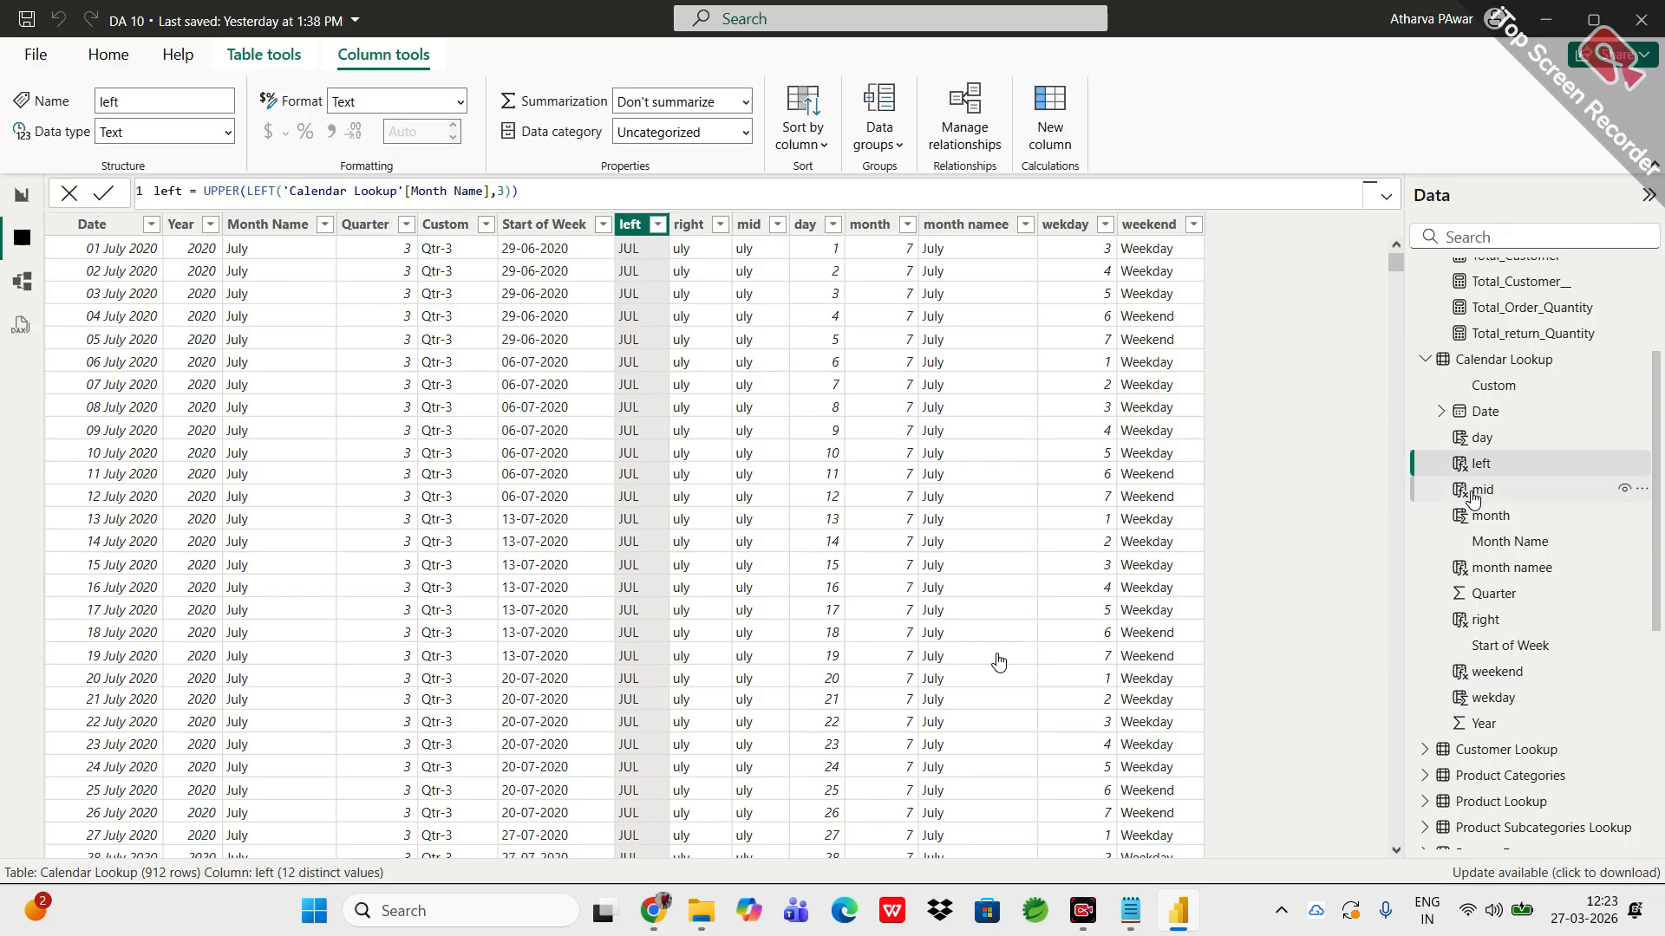
click(1477, 490)
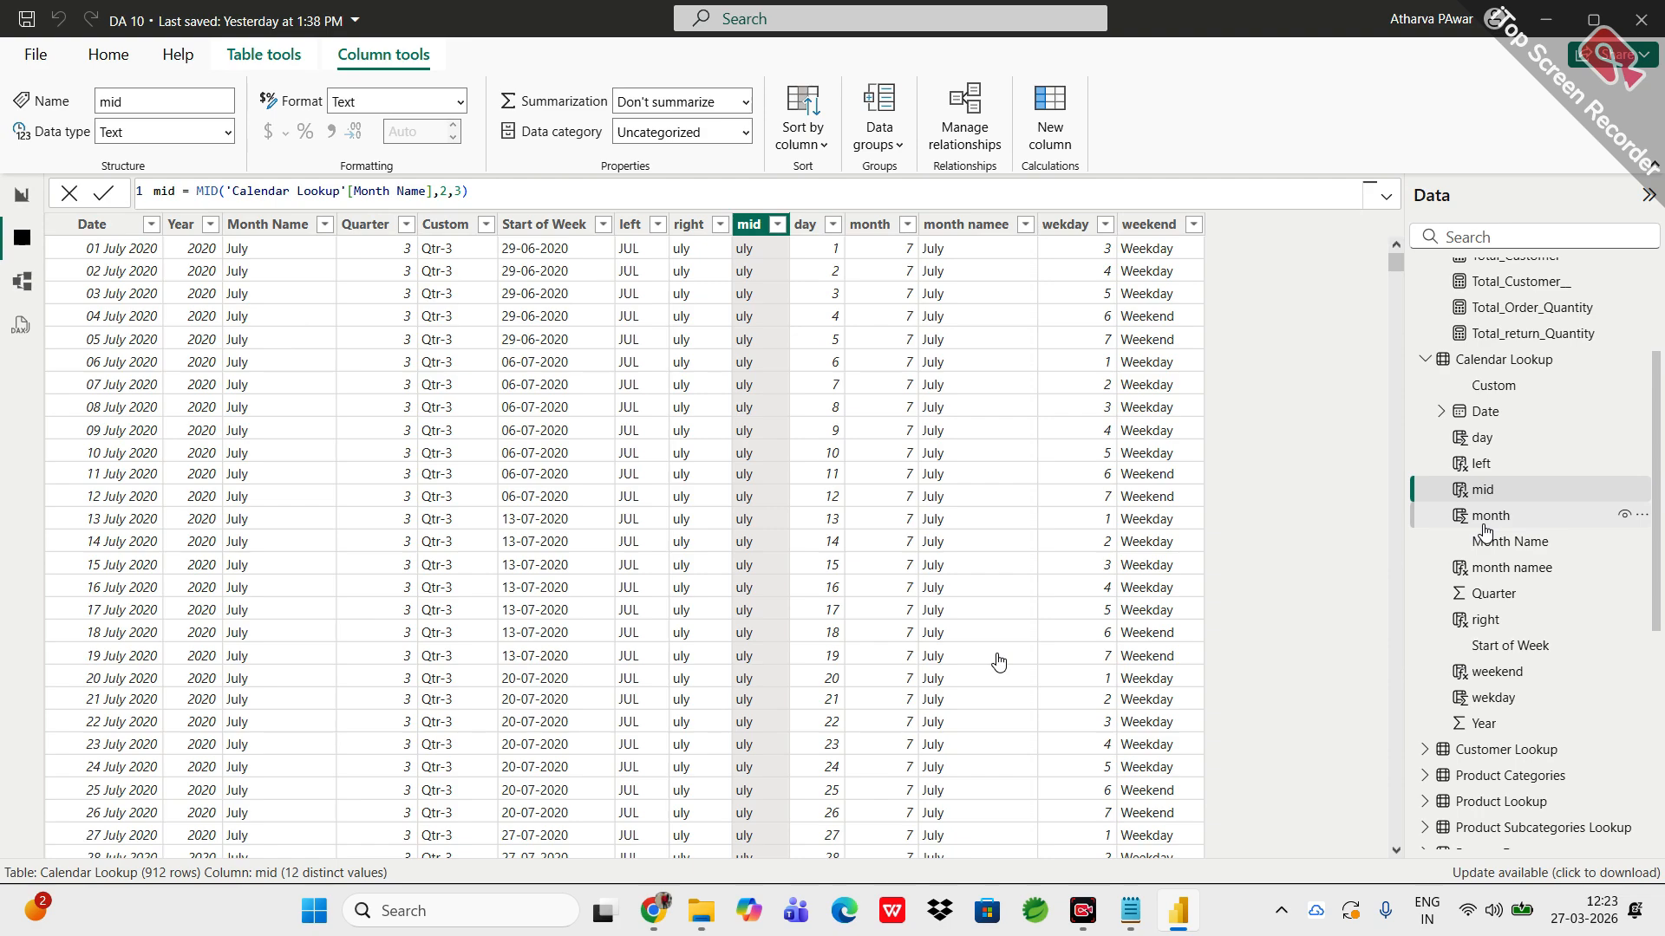
click(1484, 525)
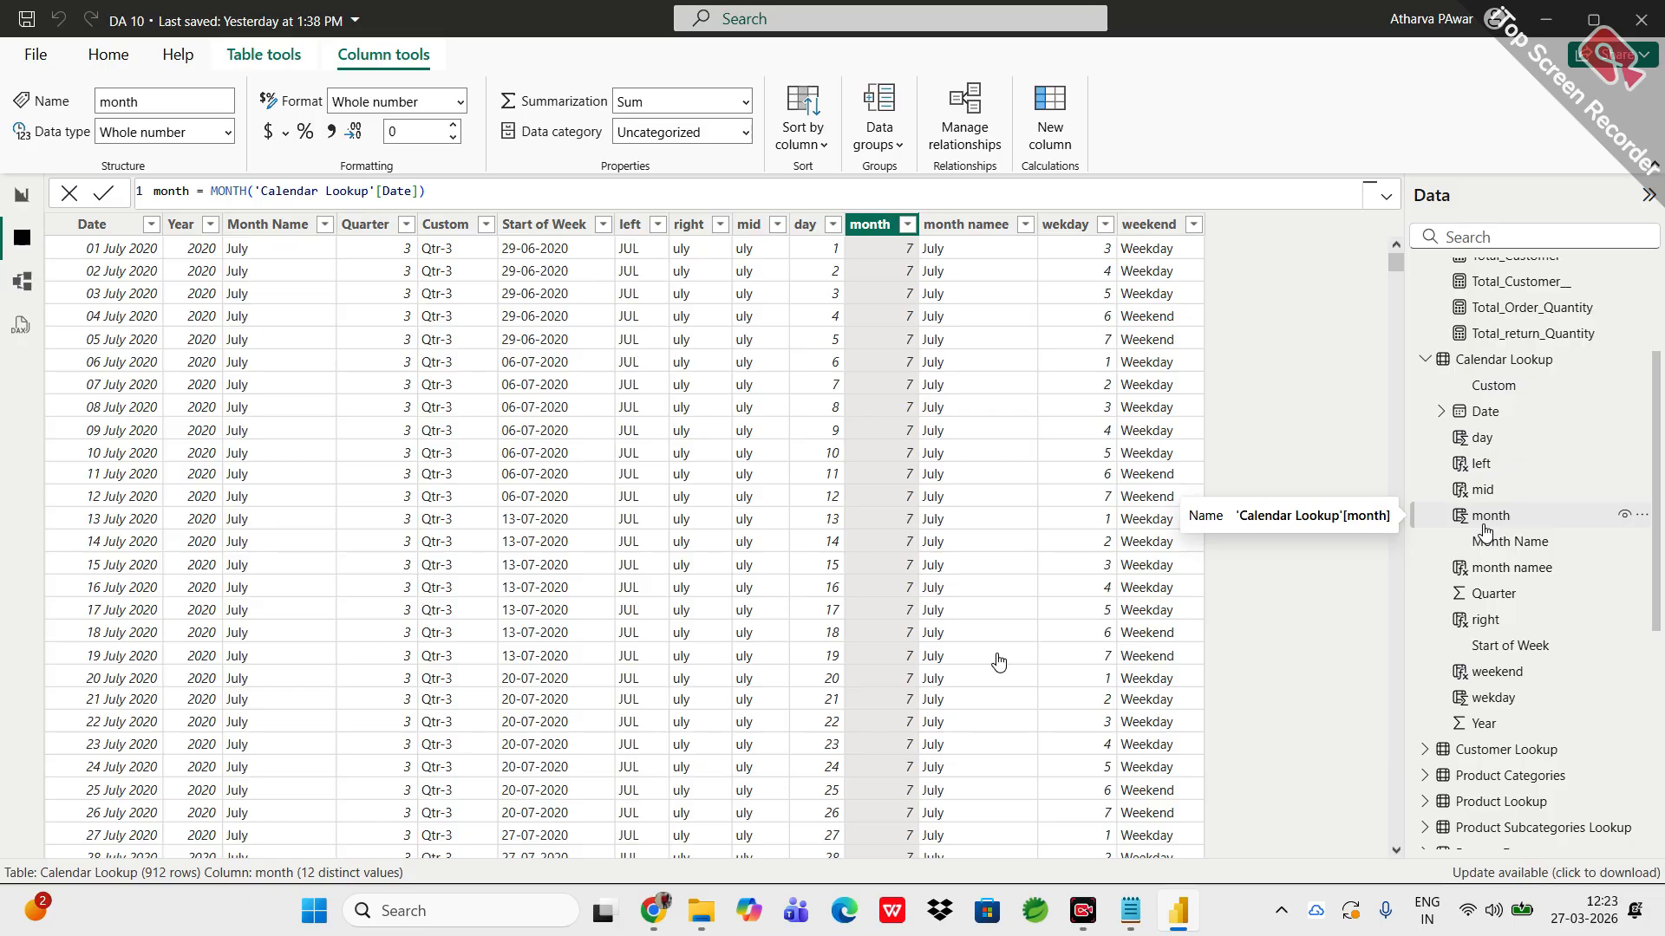
click(1484, 569)
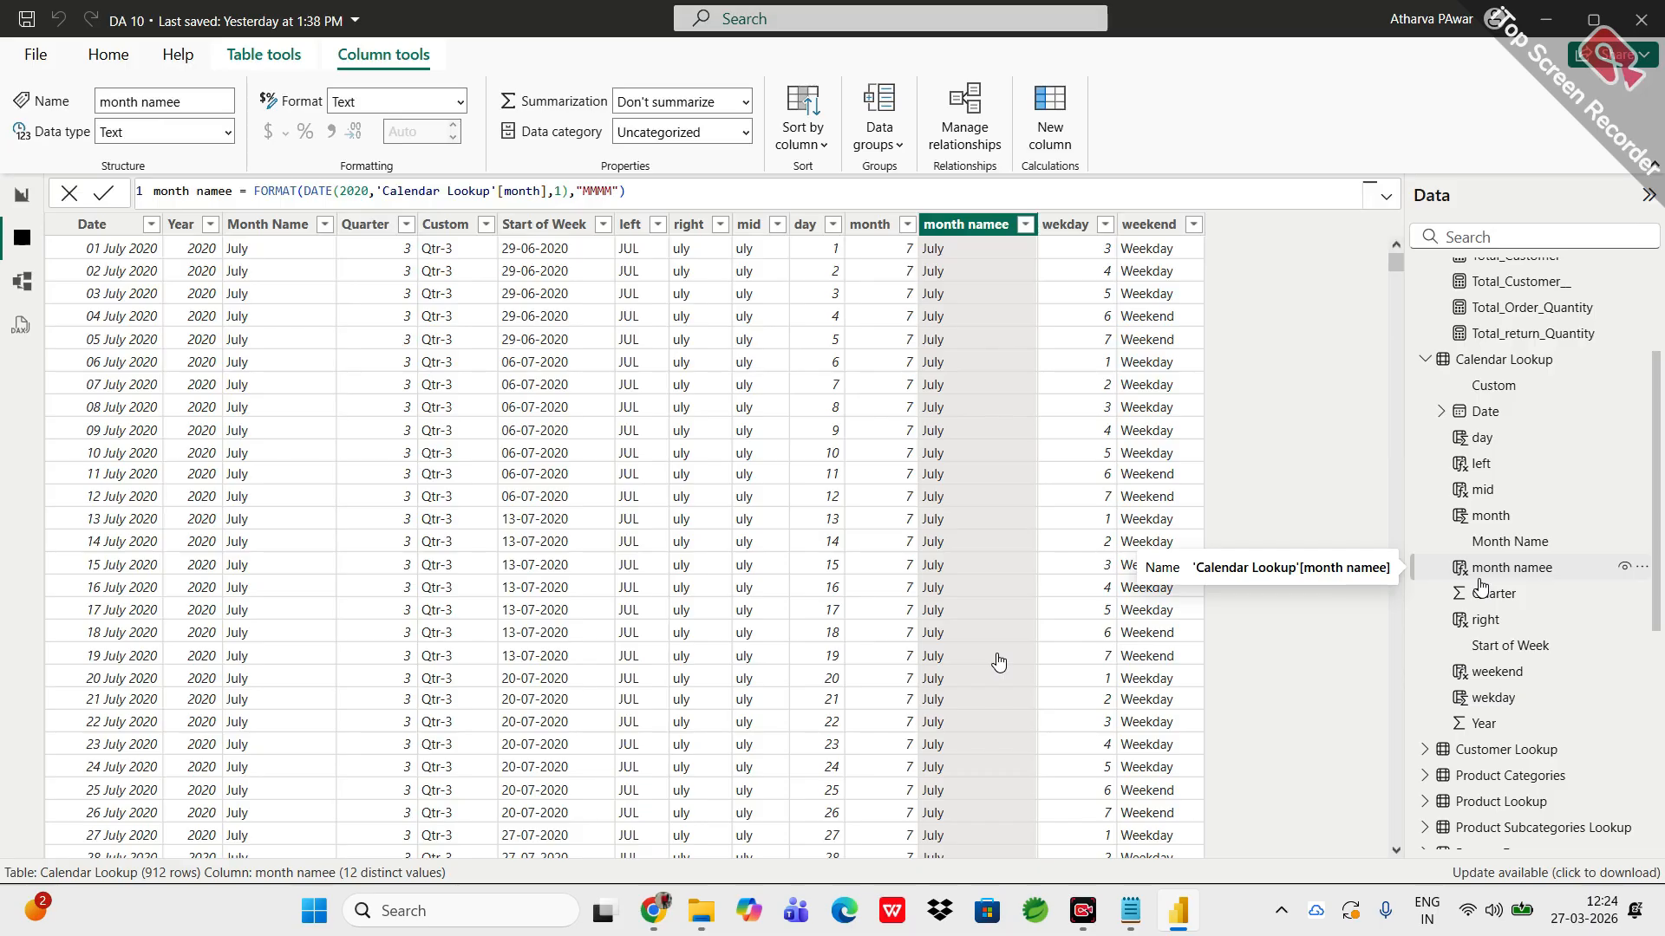
click(1481, 577)
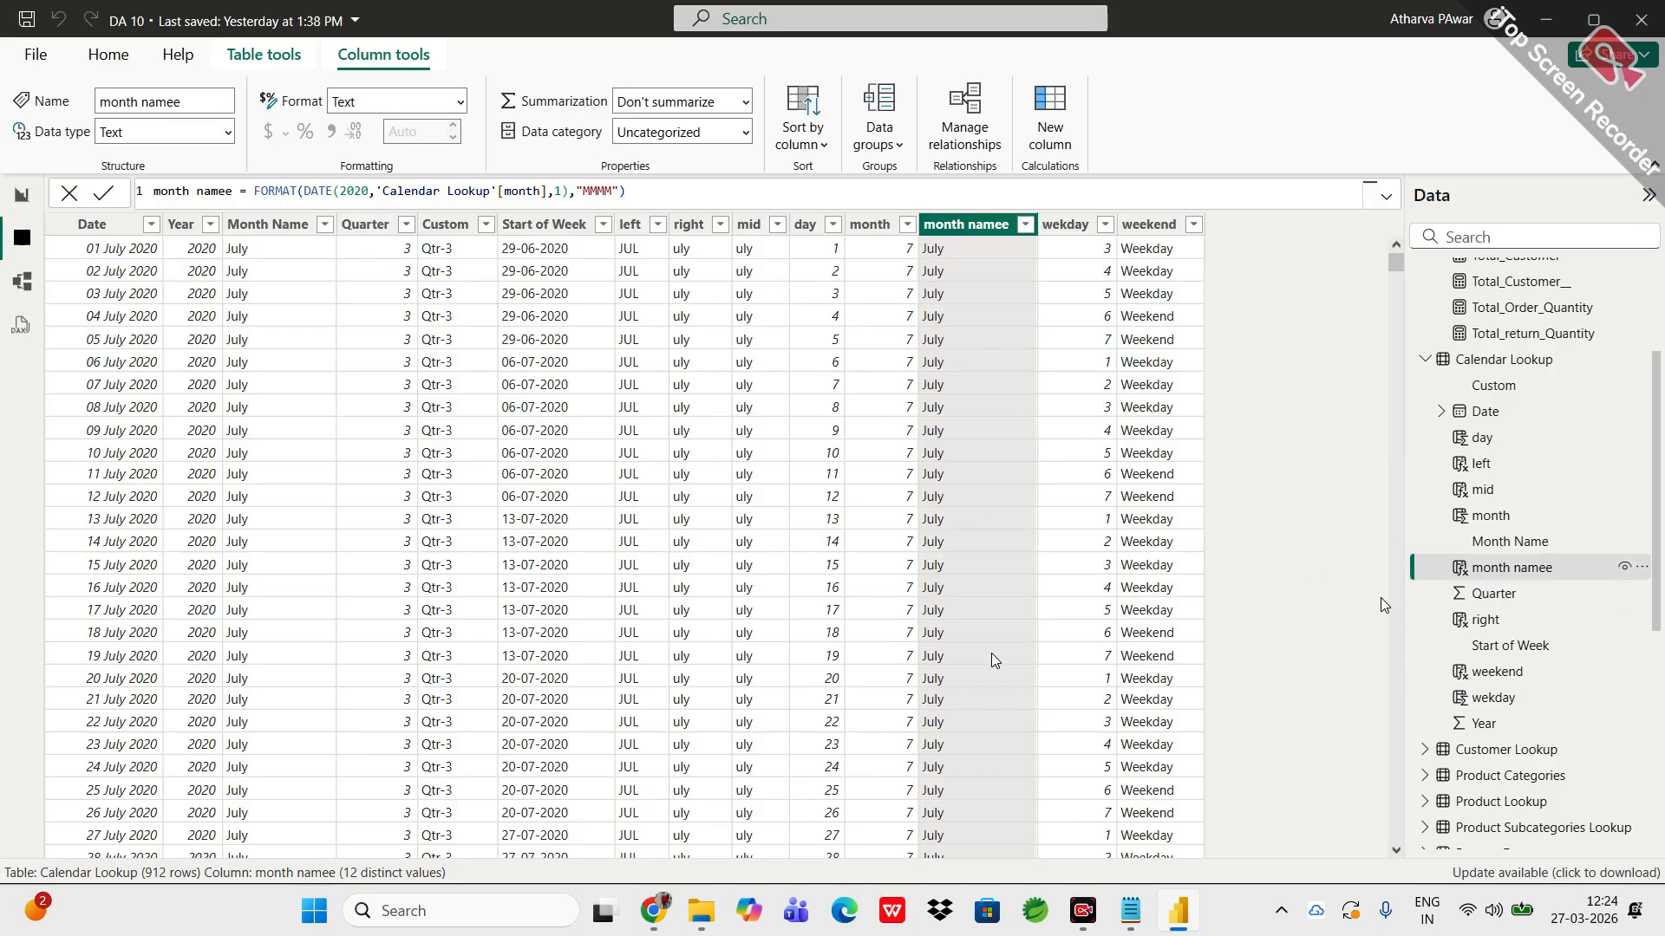
Step: Review the formulas of the right, weekend and wekday columns in Calendar Lookup
scroll(1516, 692, down, 1)
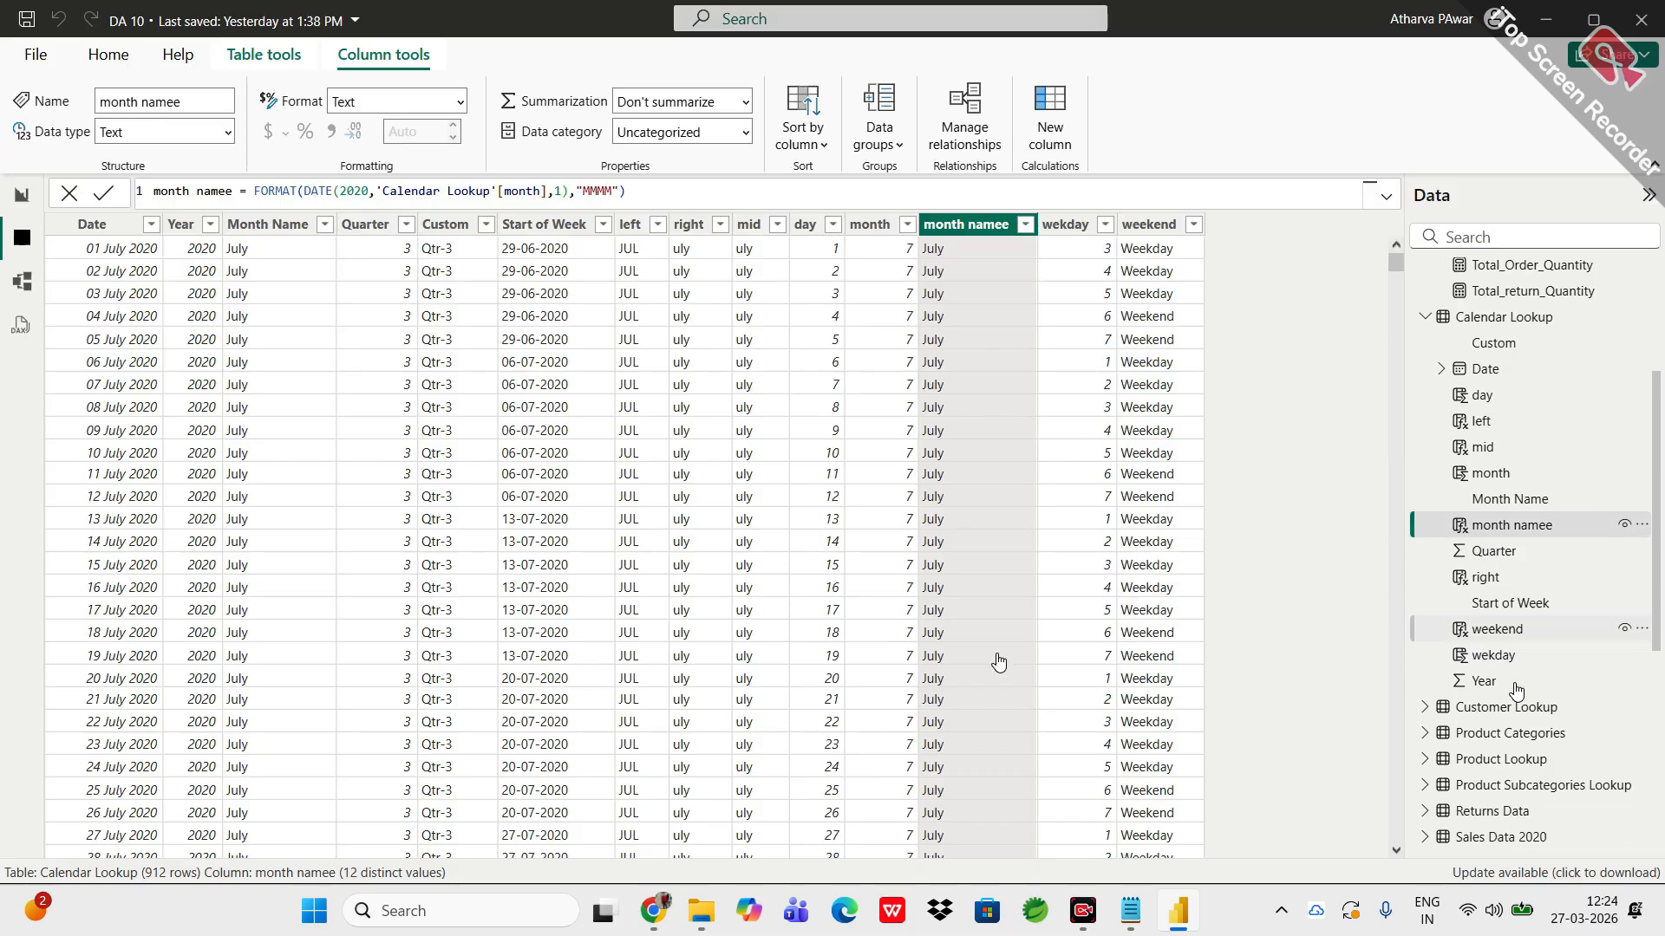
click(1476, 584)
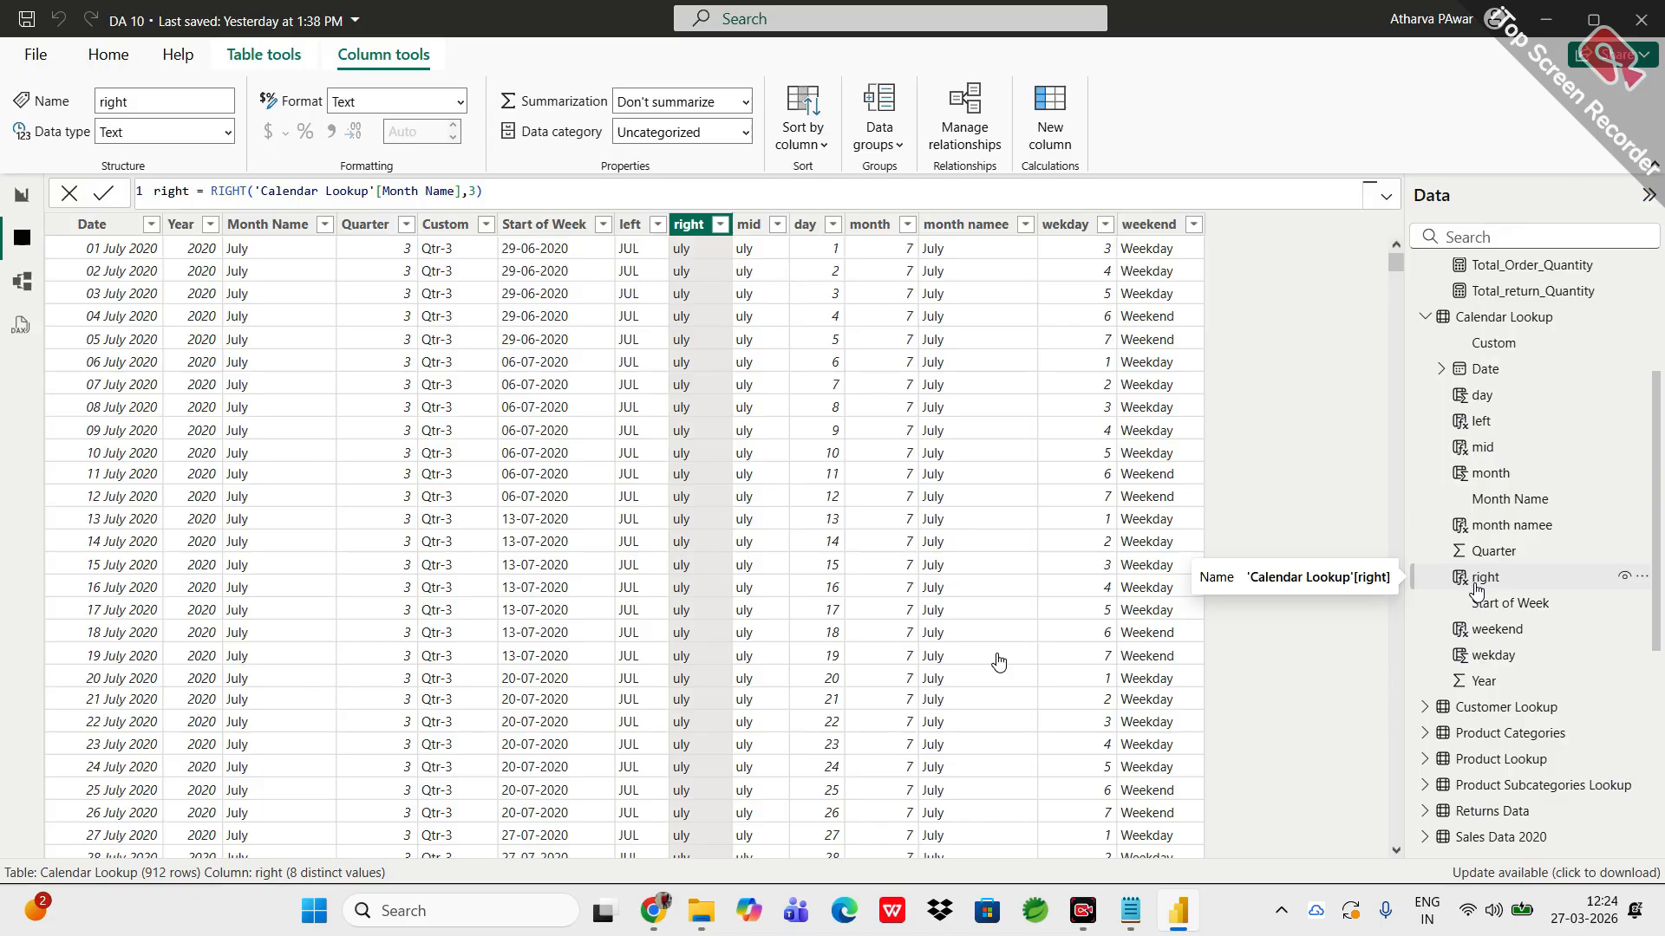
scroll(1476, 589, down, 1)
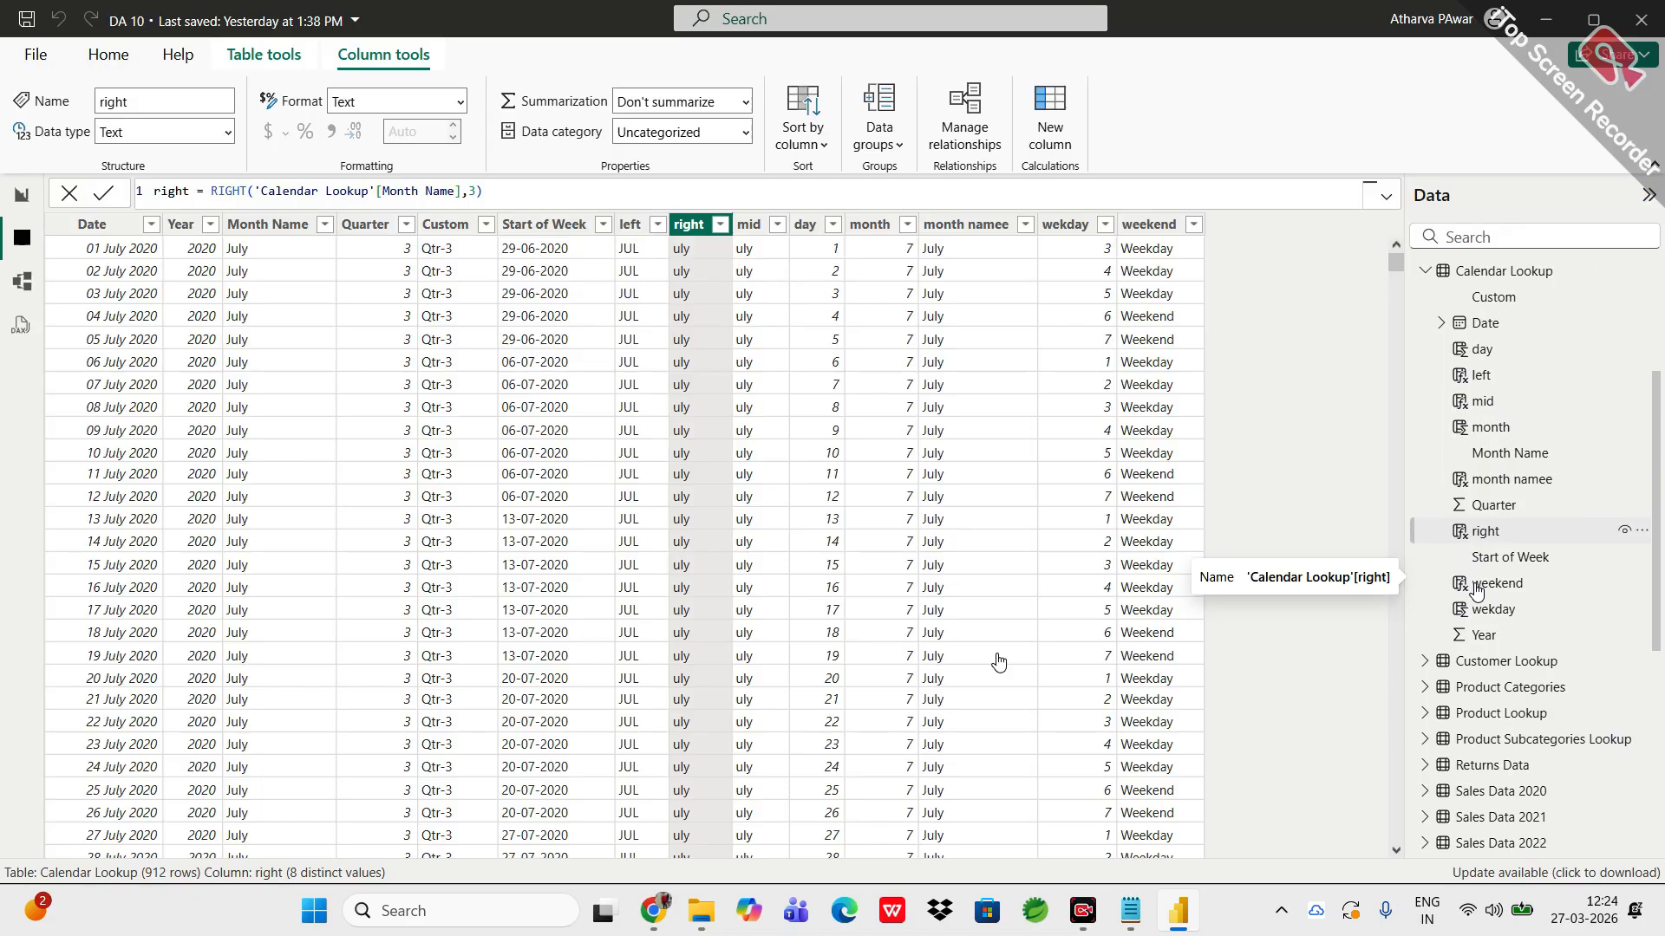
click(1476, 590)
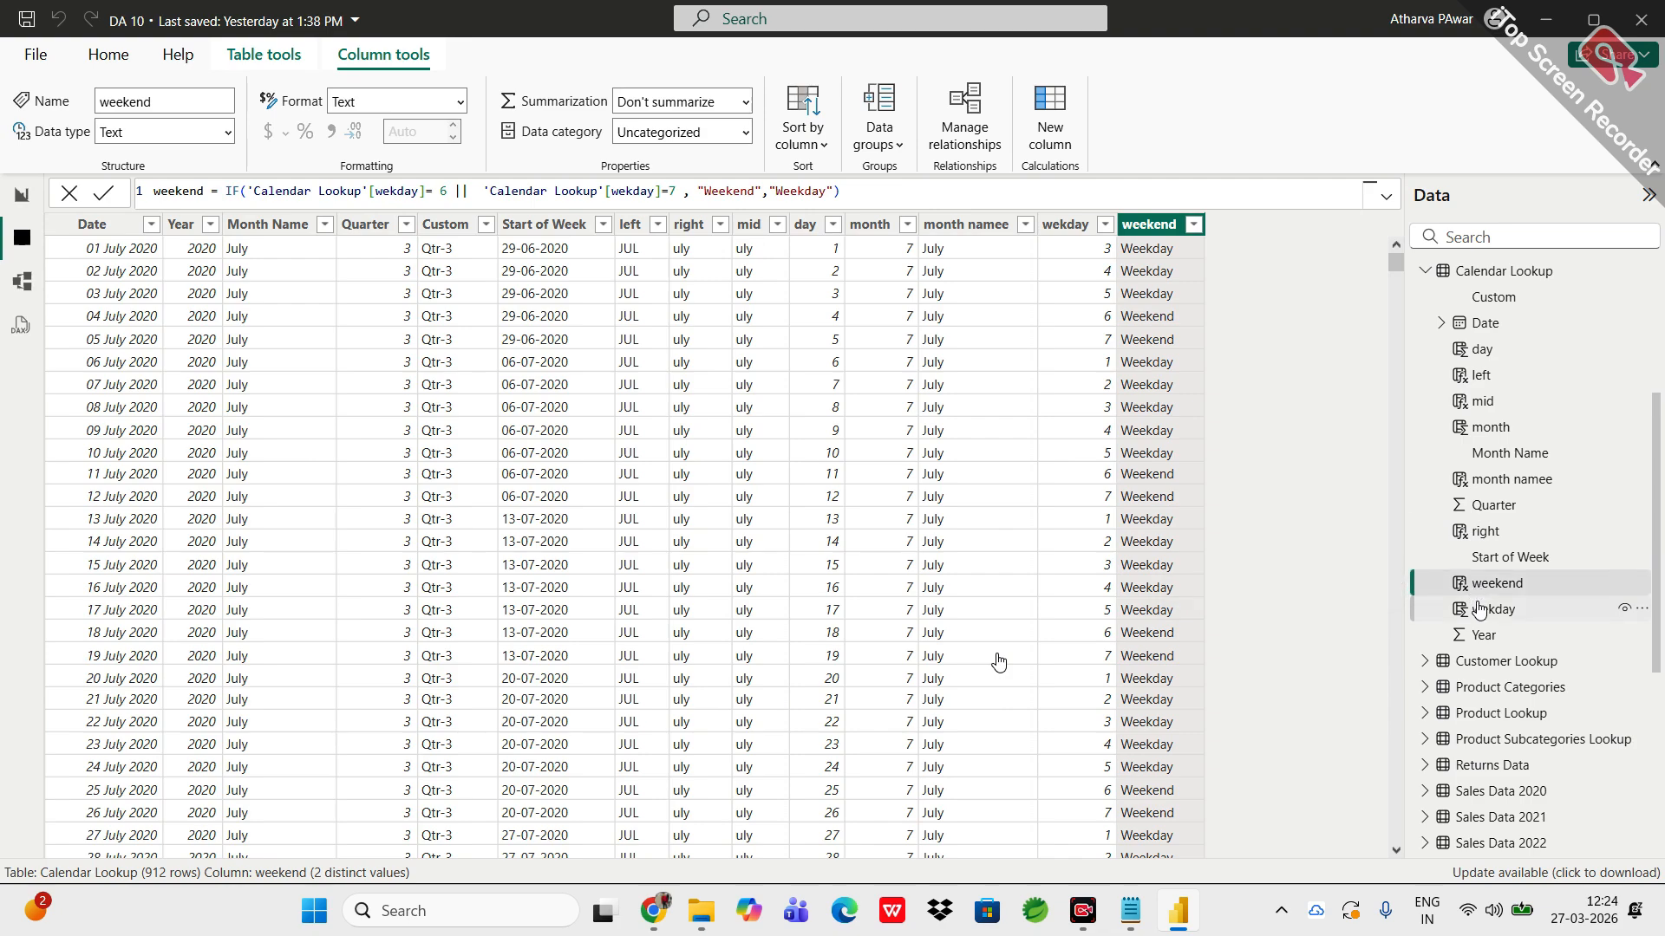
click(1479, 611)
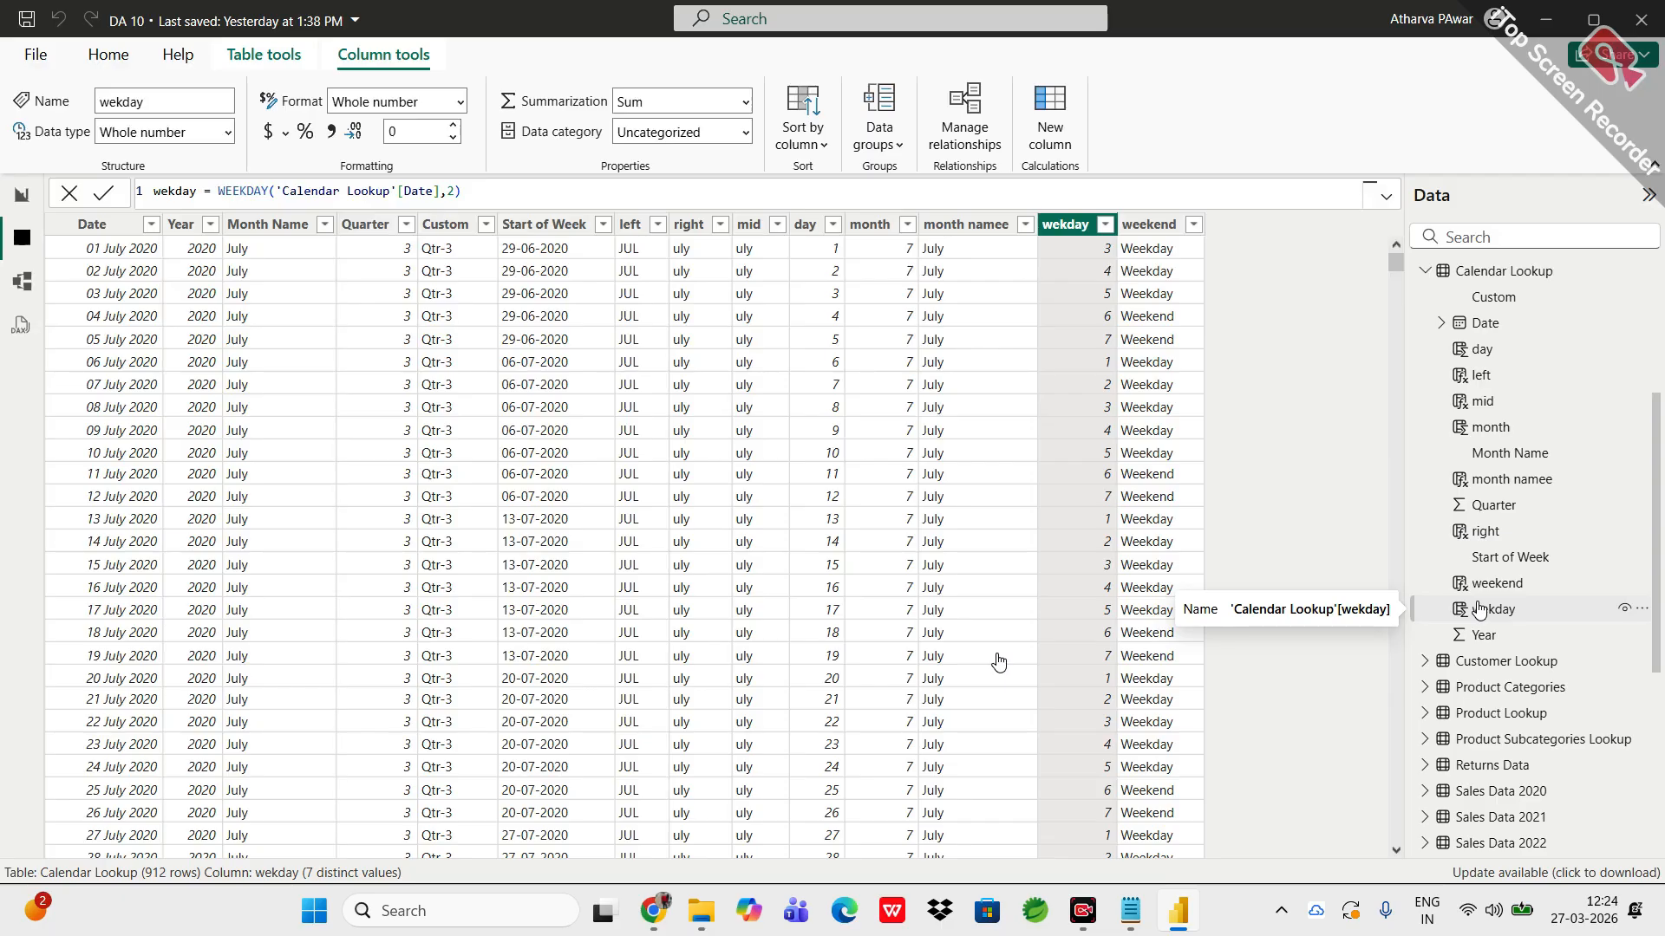
click(1479, 610)
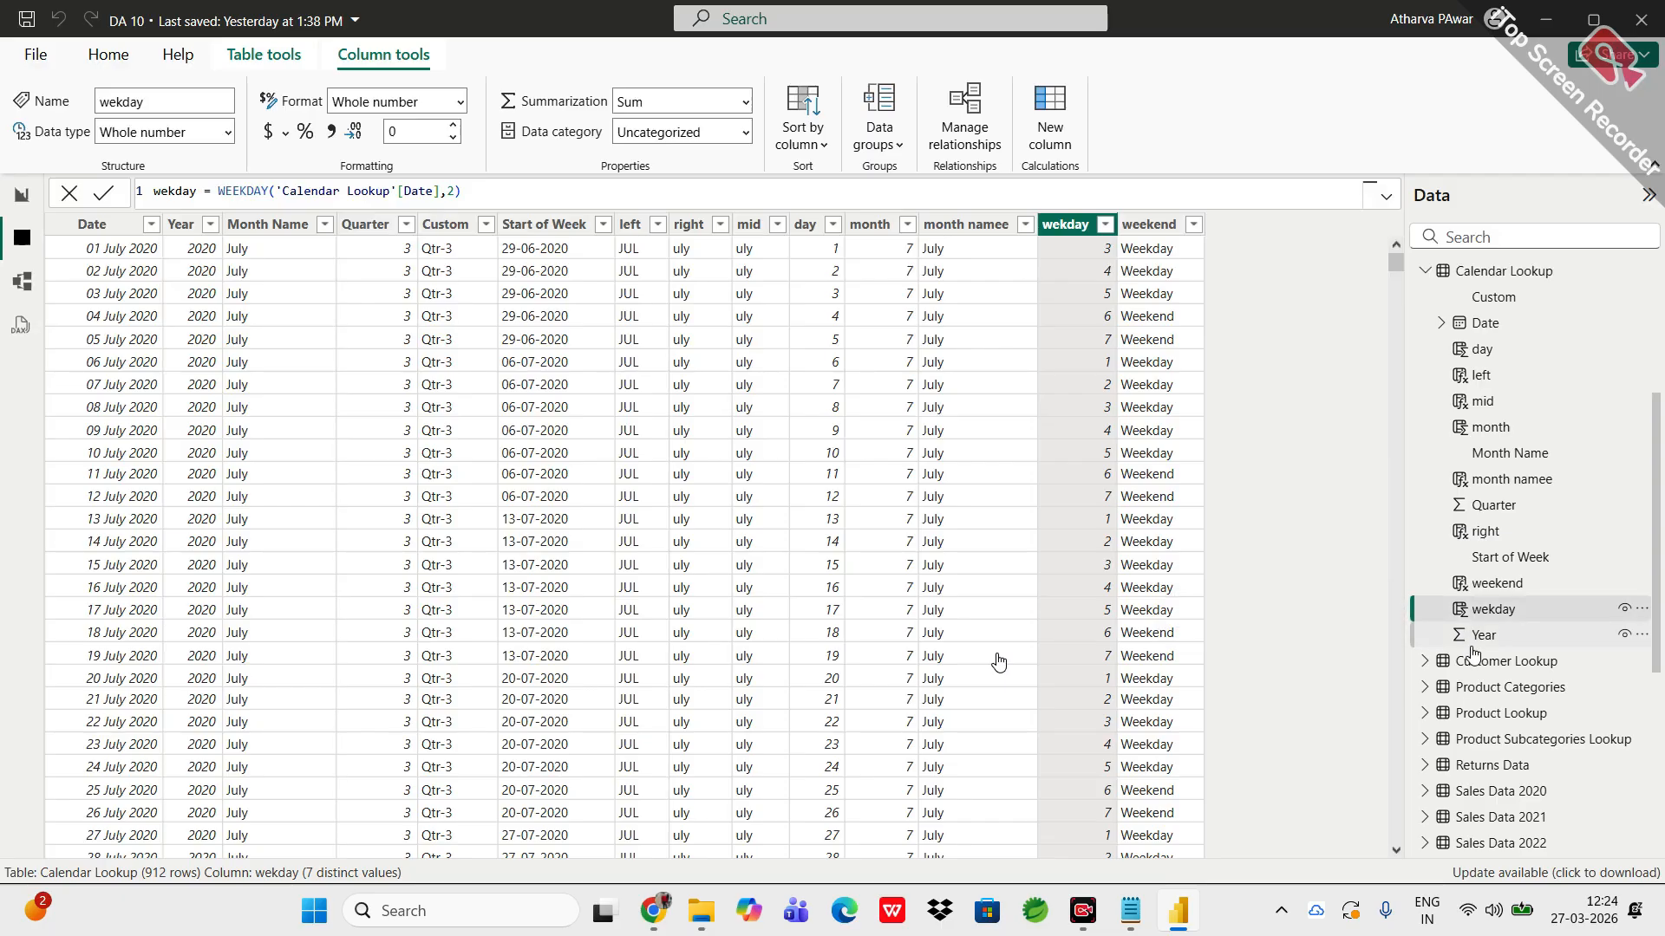
Step: Show the Product_Price column of Sales_Fact_Table and review its RELATED formula
scroll(1474, 598, down, 1)
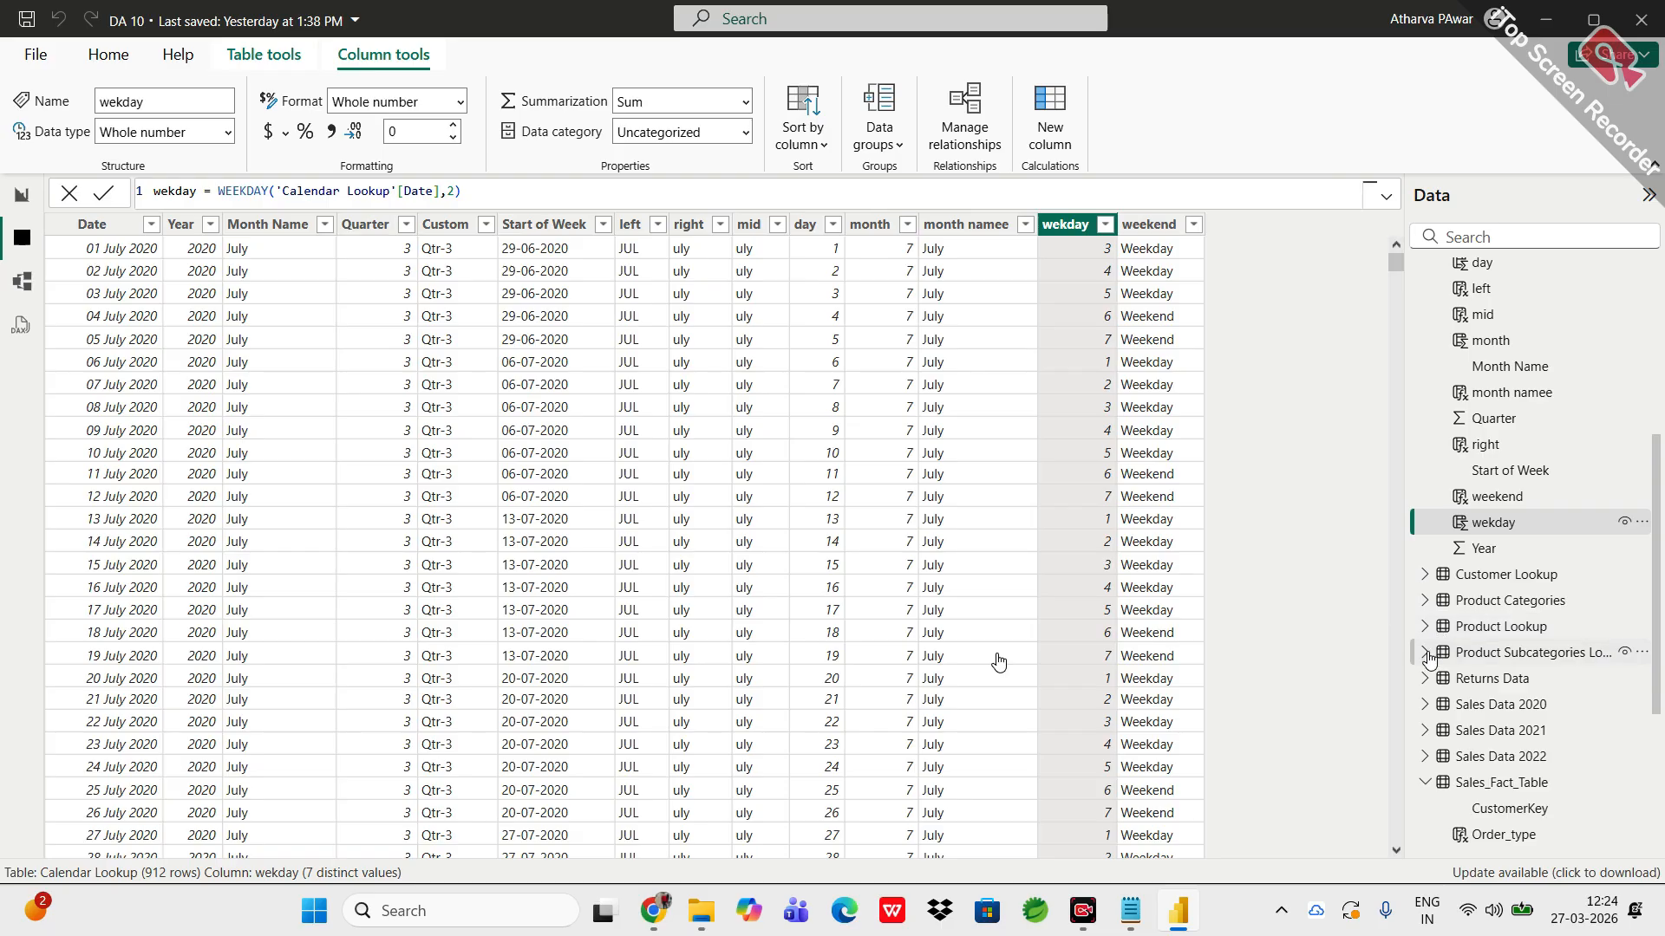
scroll(1431, 650, down, 2)
scroll(1431, 655, down, 5)
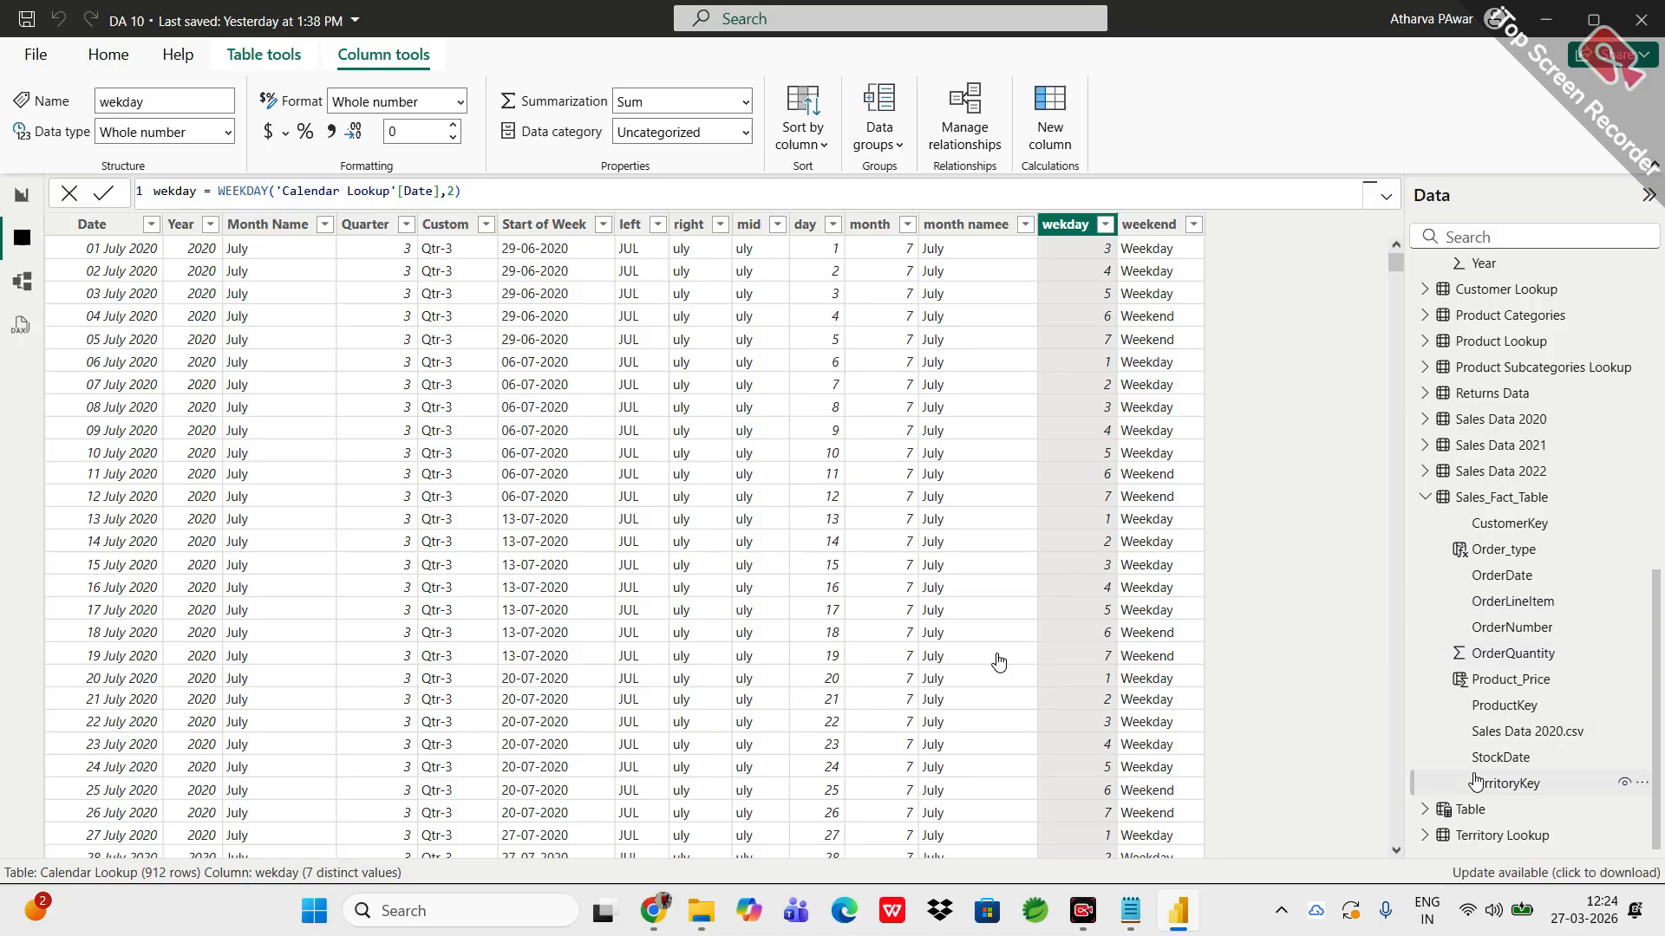
click(1469, 691)
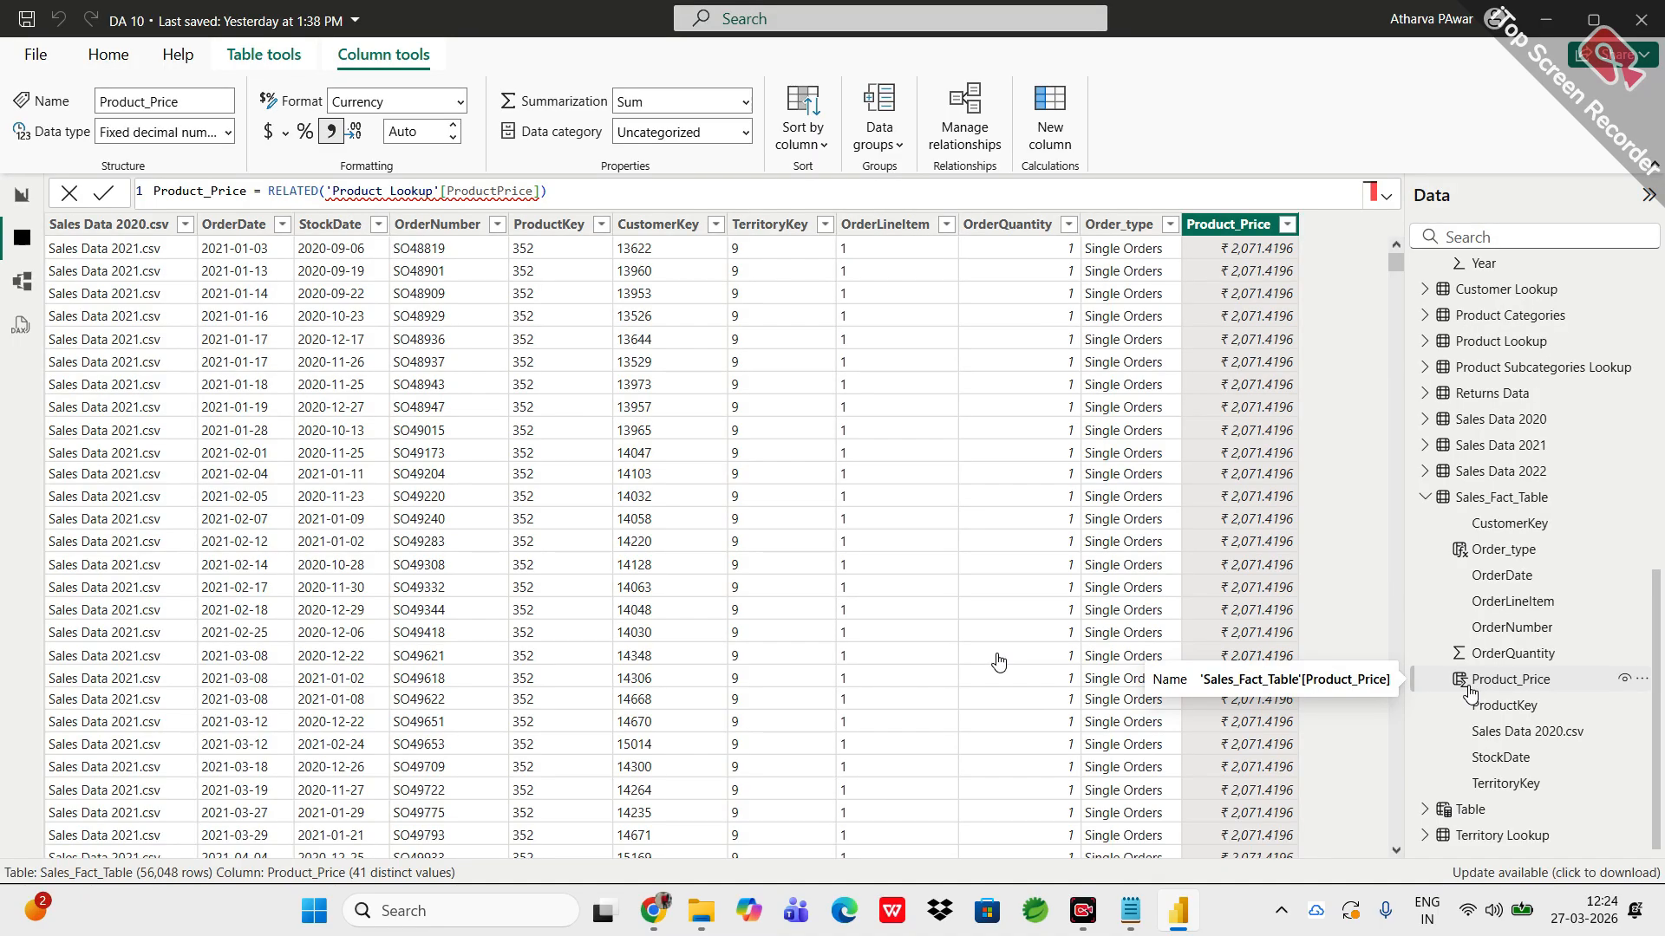
Step: Expand the Product Lookup table and display its data to examine the product columns
scroll(1469, 685, up, 5)
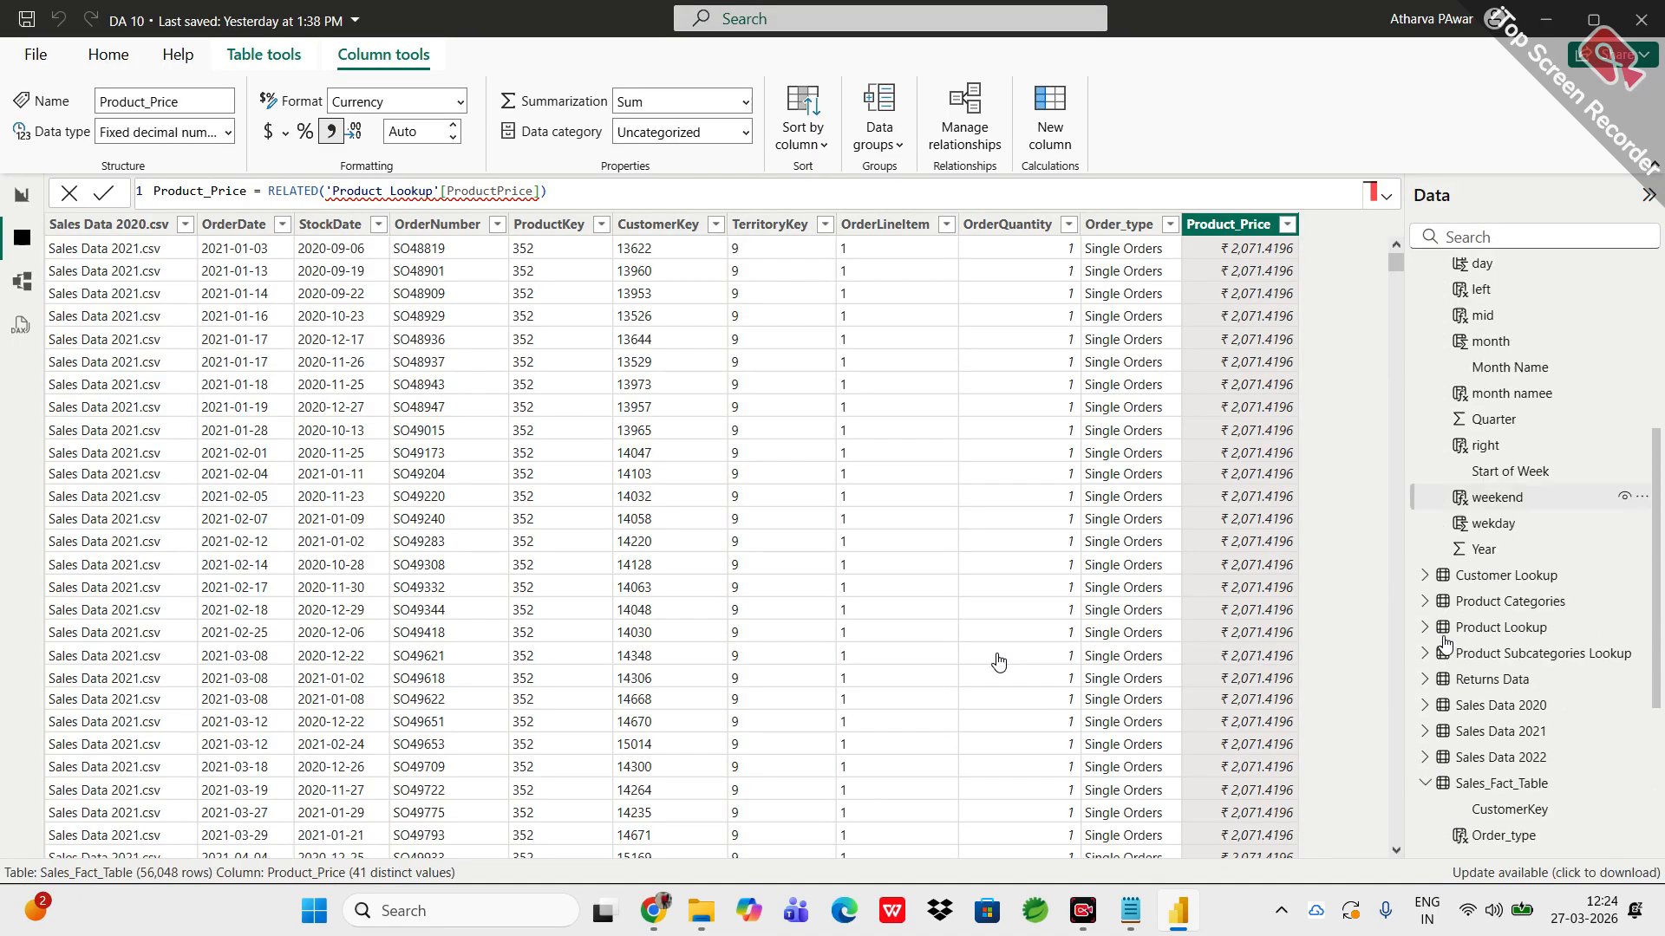
click(1425, 615)
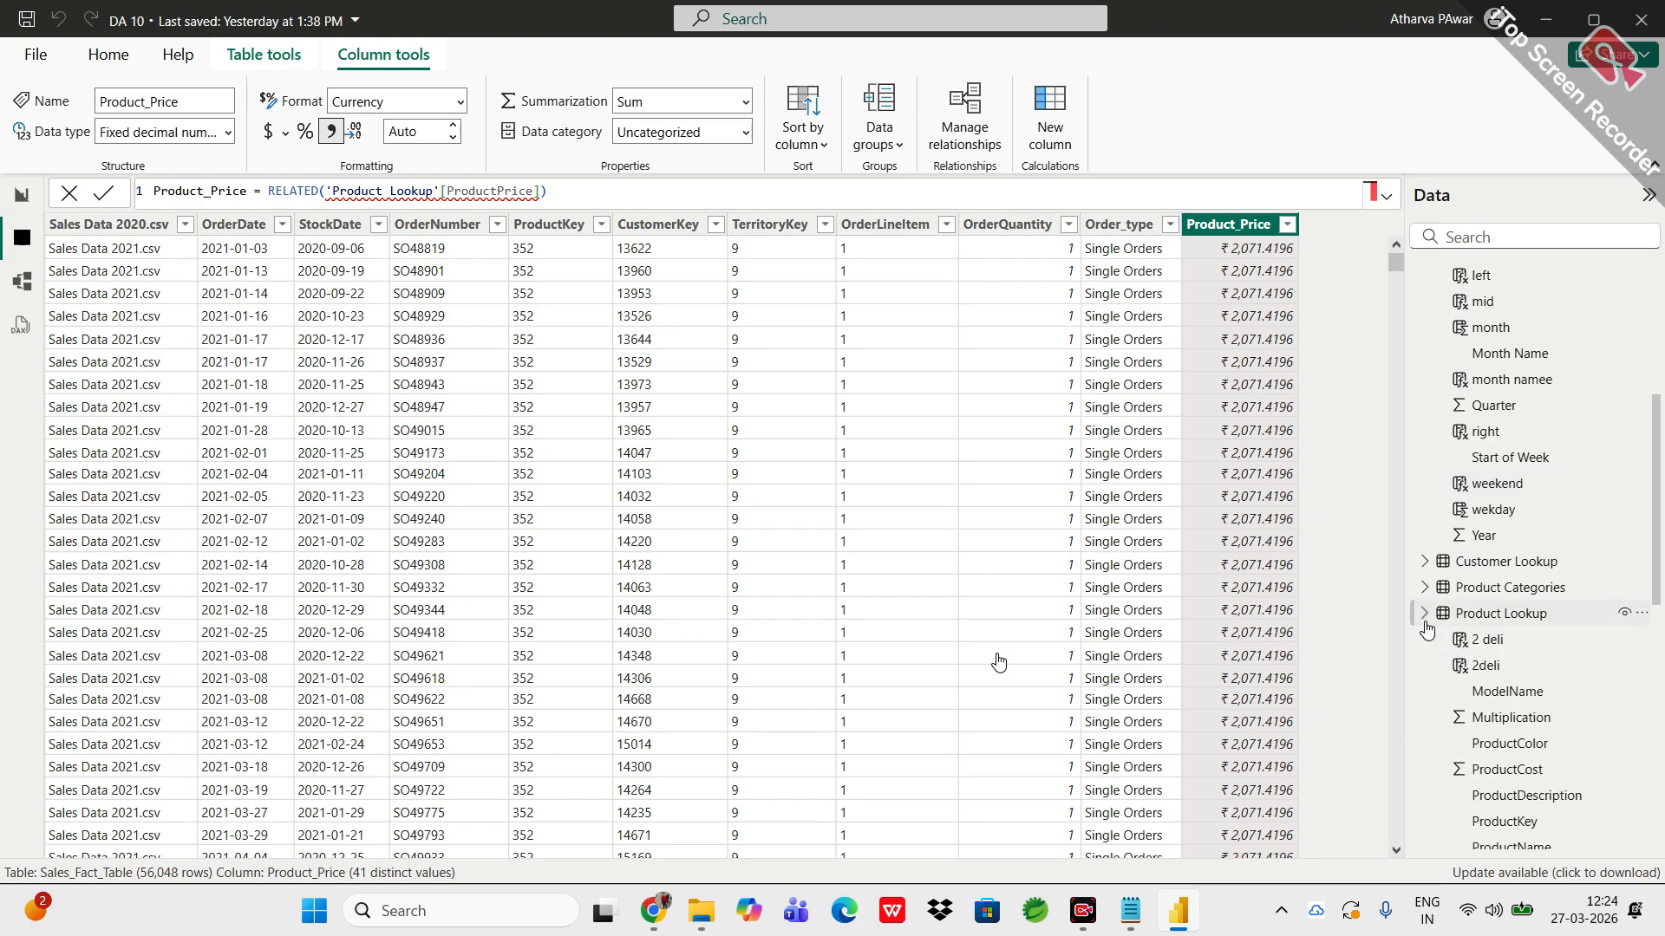
click(1475, 613)
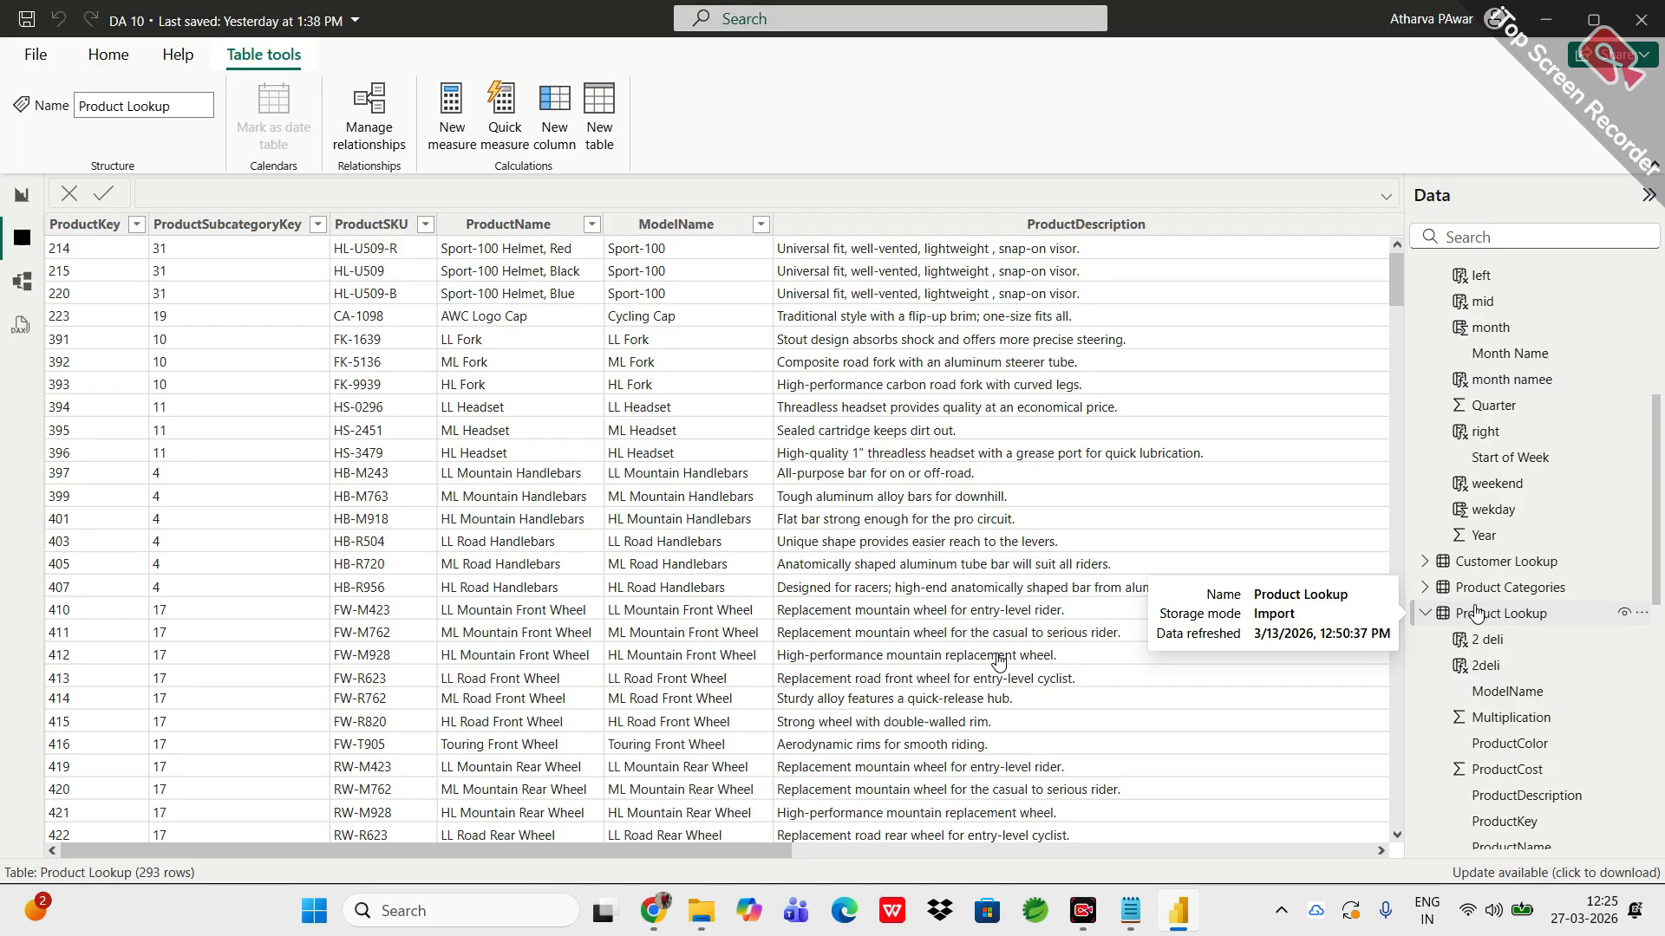
click(1476, 613)
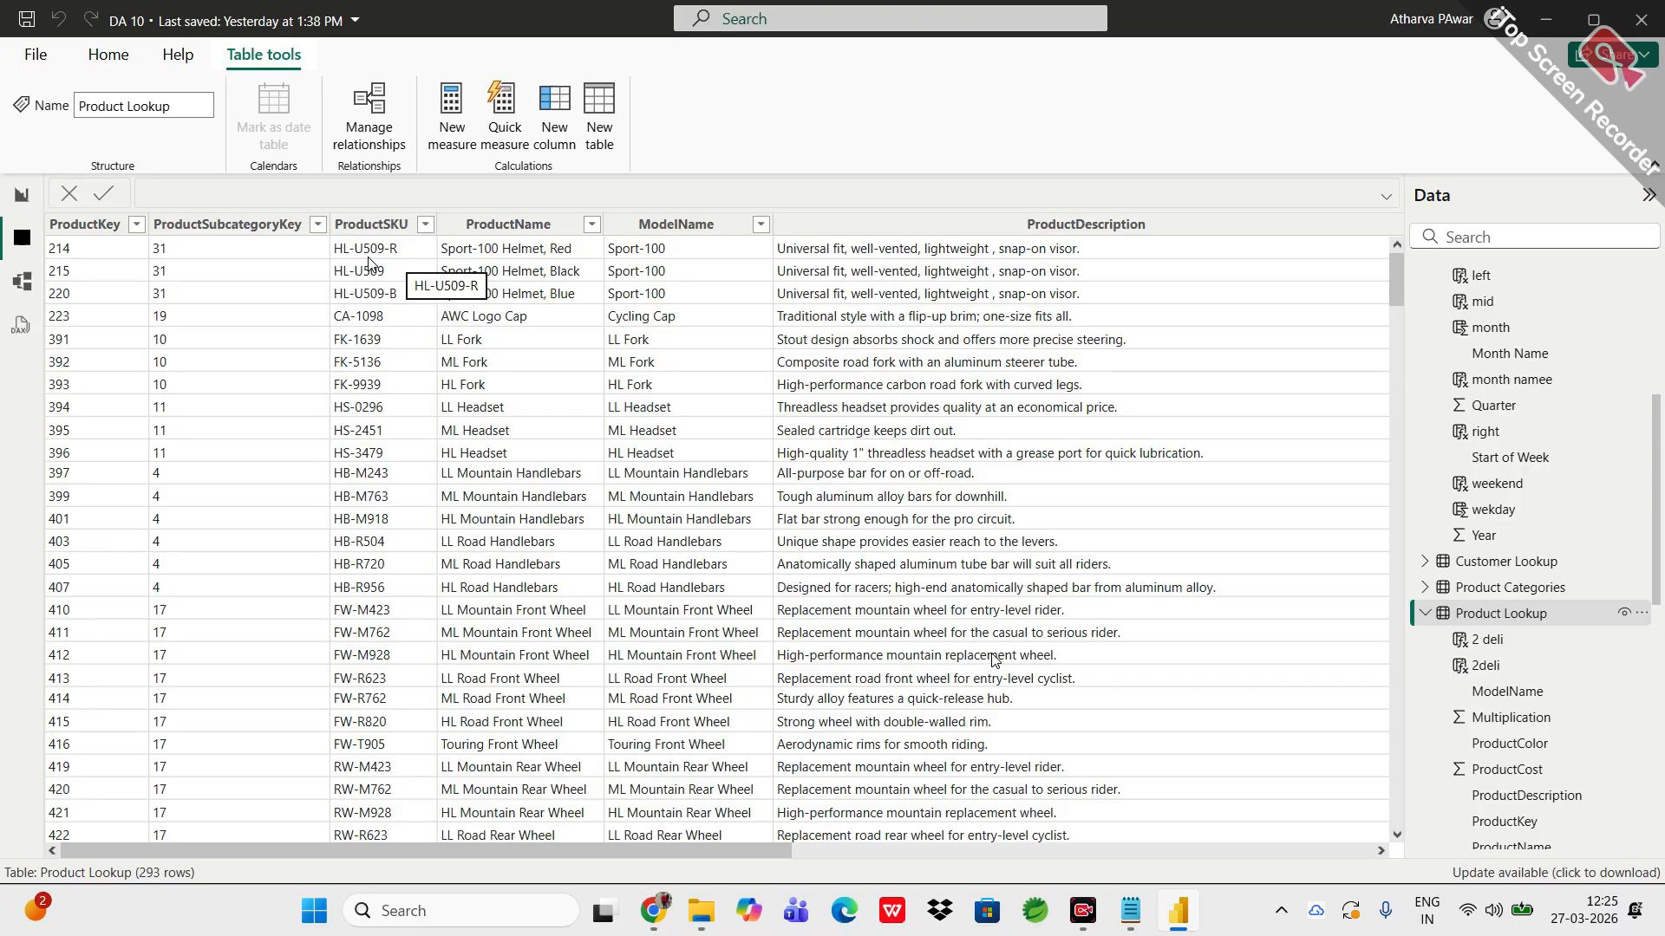
Step: Show the 2 deli column of Product Lookup and review its SEARCH and LEFT formula alongside the column values
click(1485, 641)
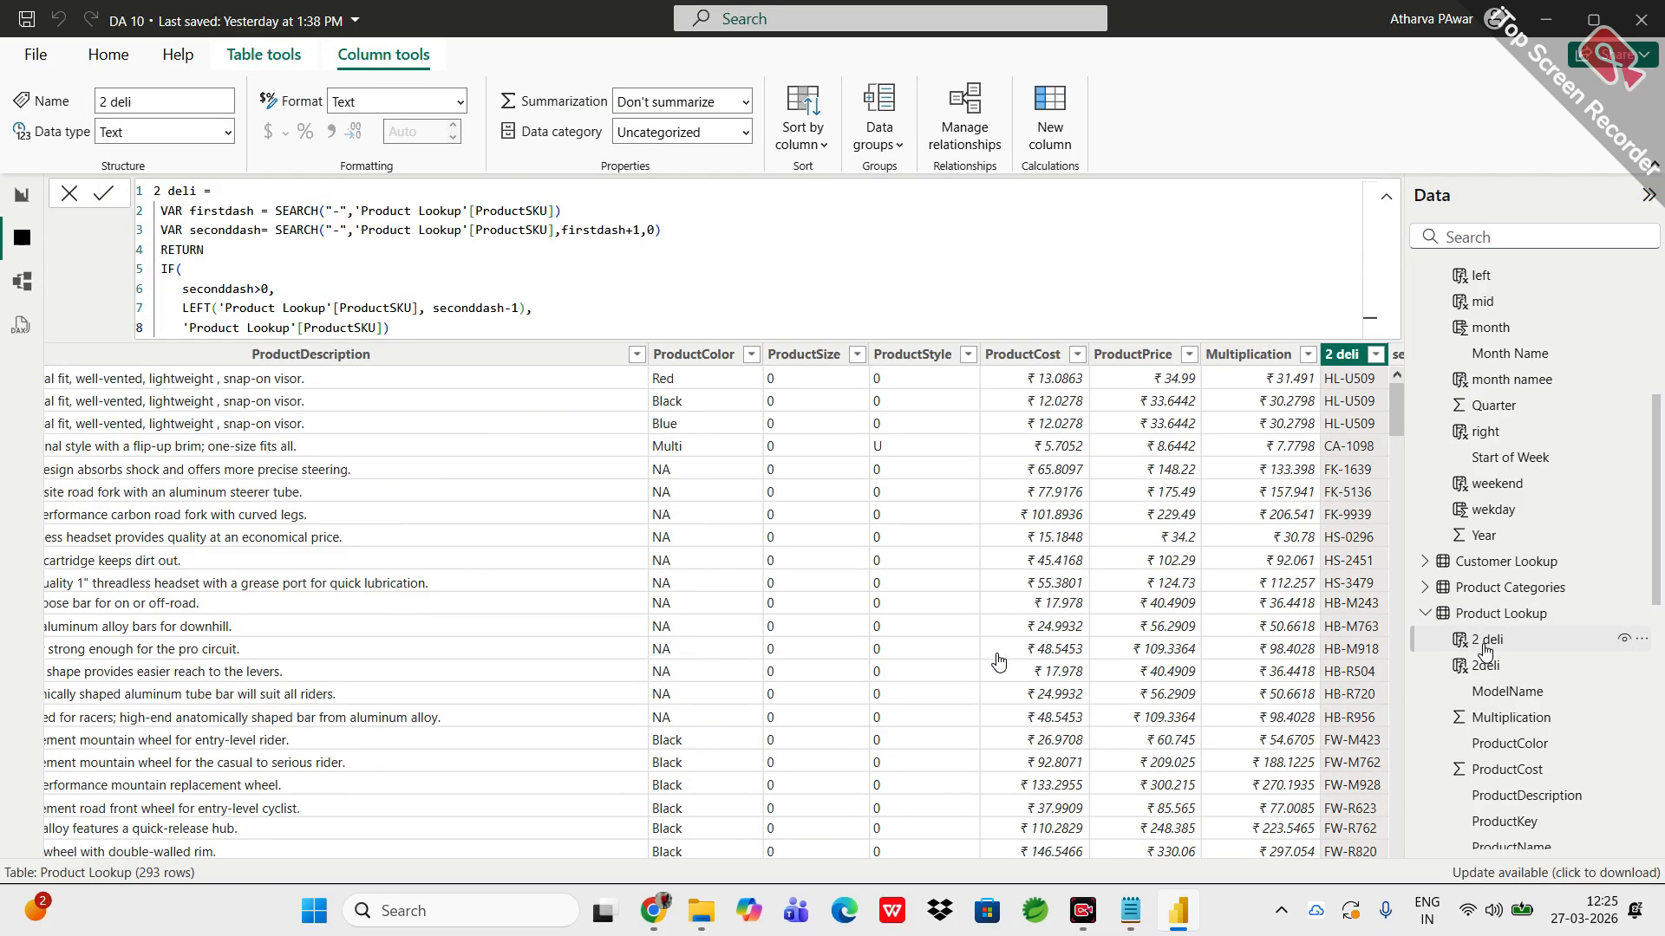
scroll(1342, 439, down, 1)
scroll(1342, 439, right, 2)
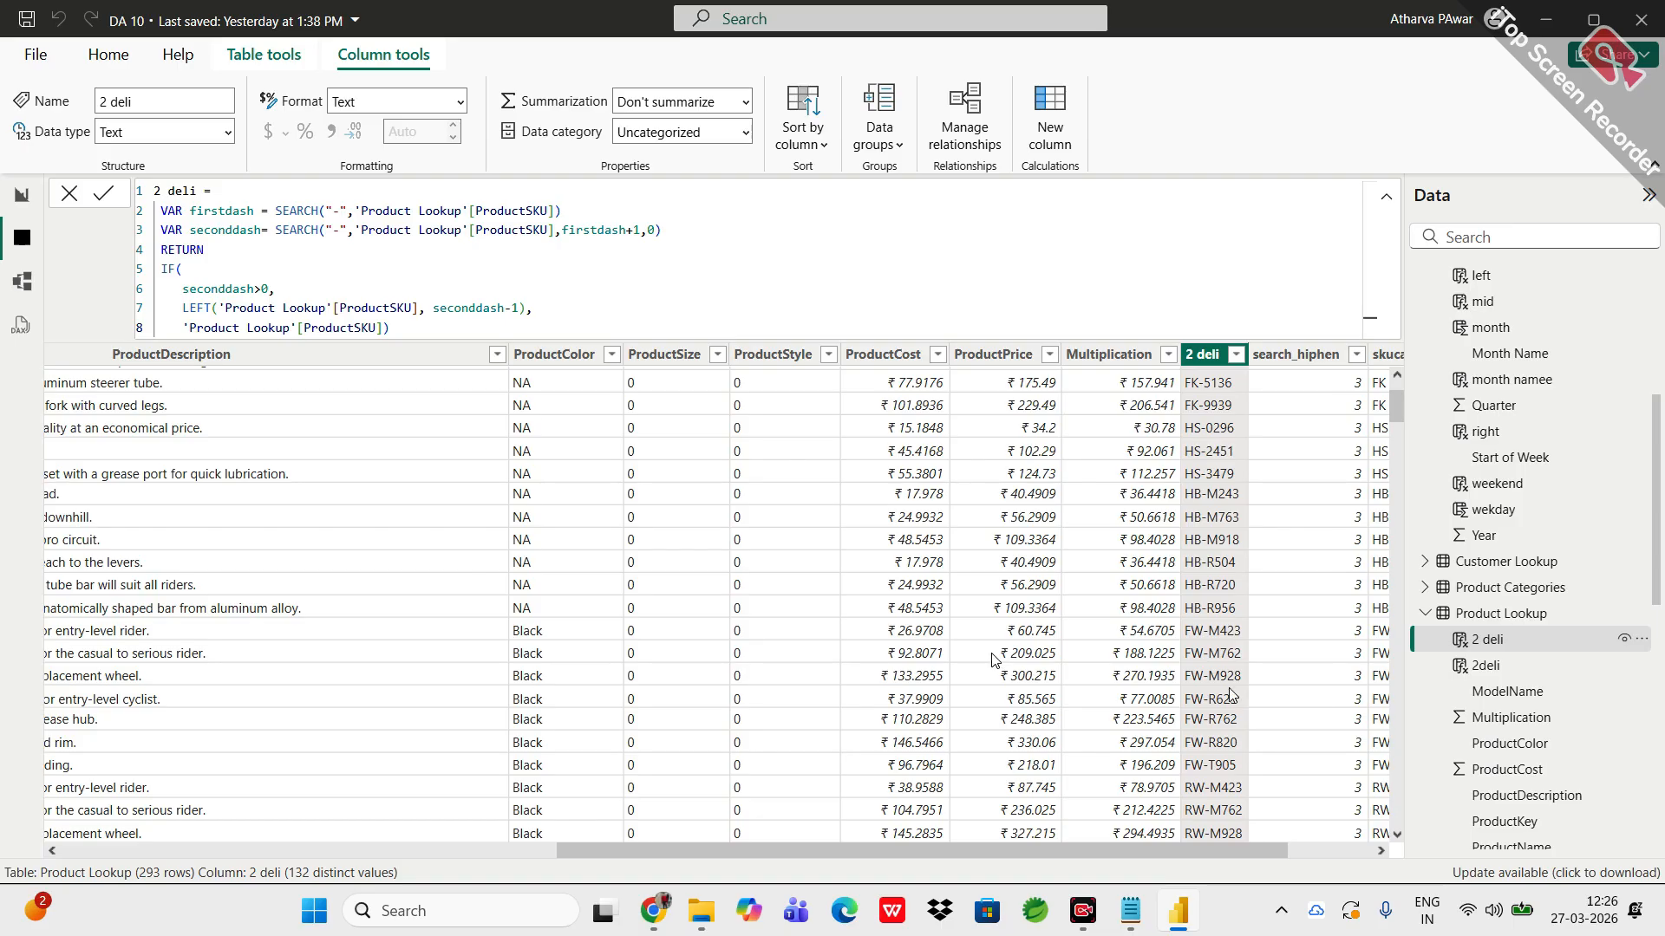
Step: Review the formulas and values of the search_hiphen and skucategory columns in Product Lookup
scroll(1485, 623, down, 3)
scroll(1486, 623, down, 2)
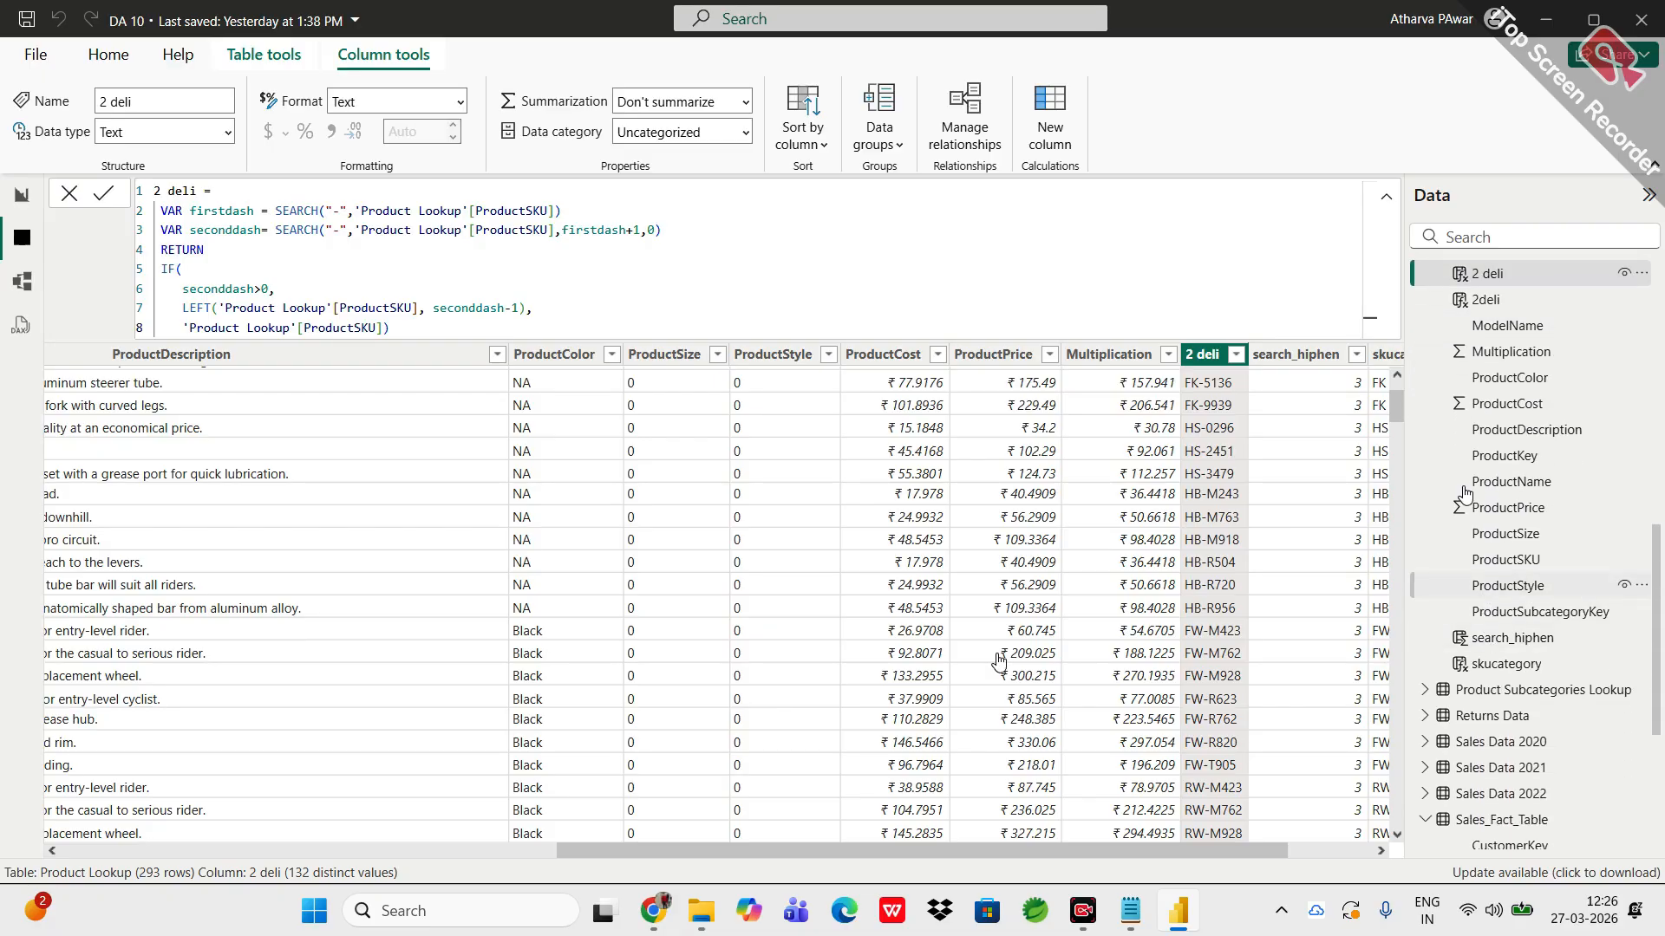
click(1476, 637)
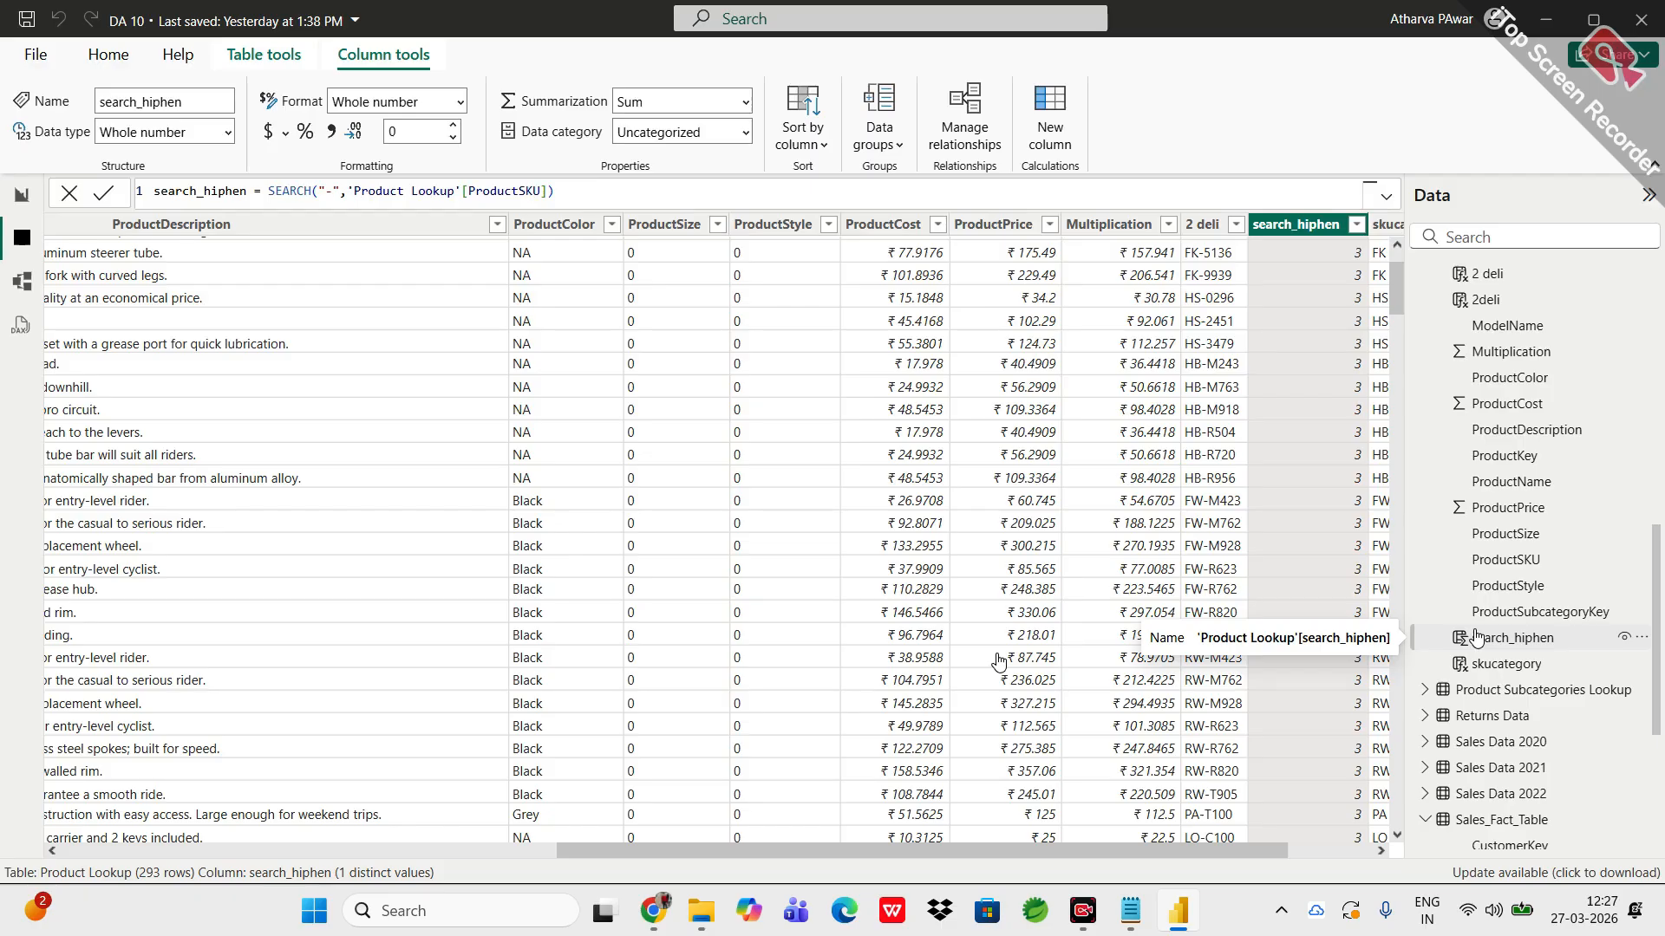
click(1475, 676)
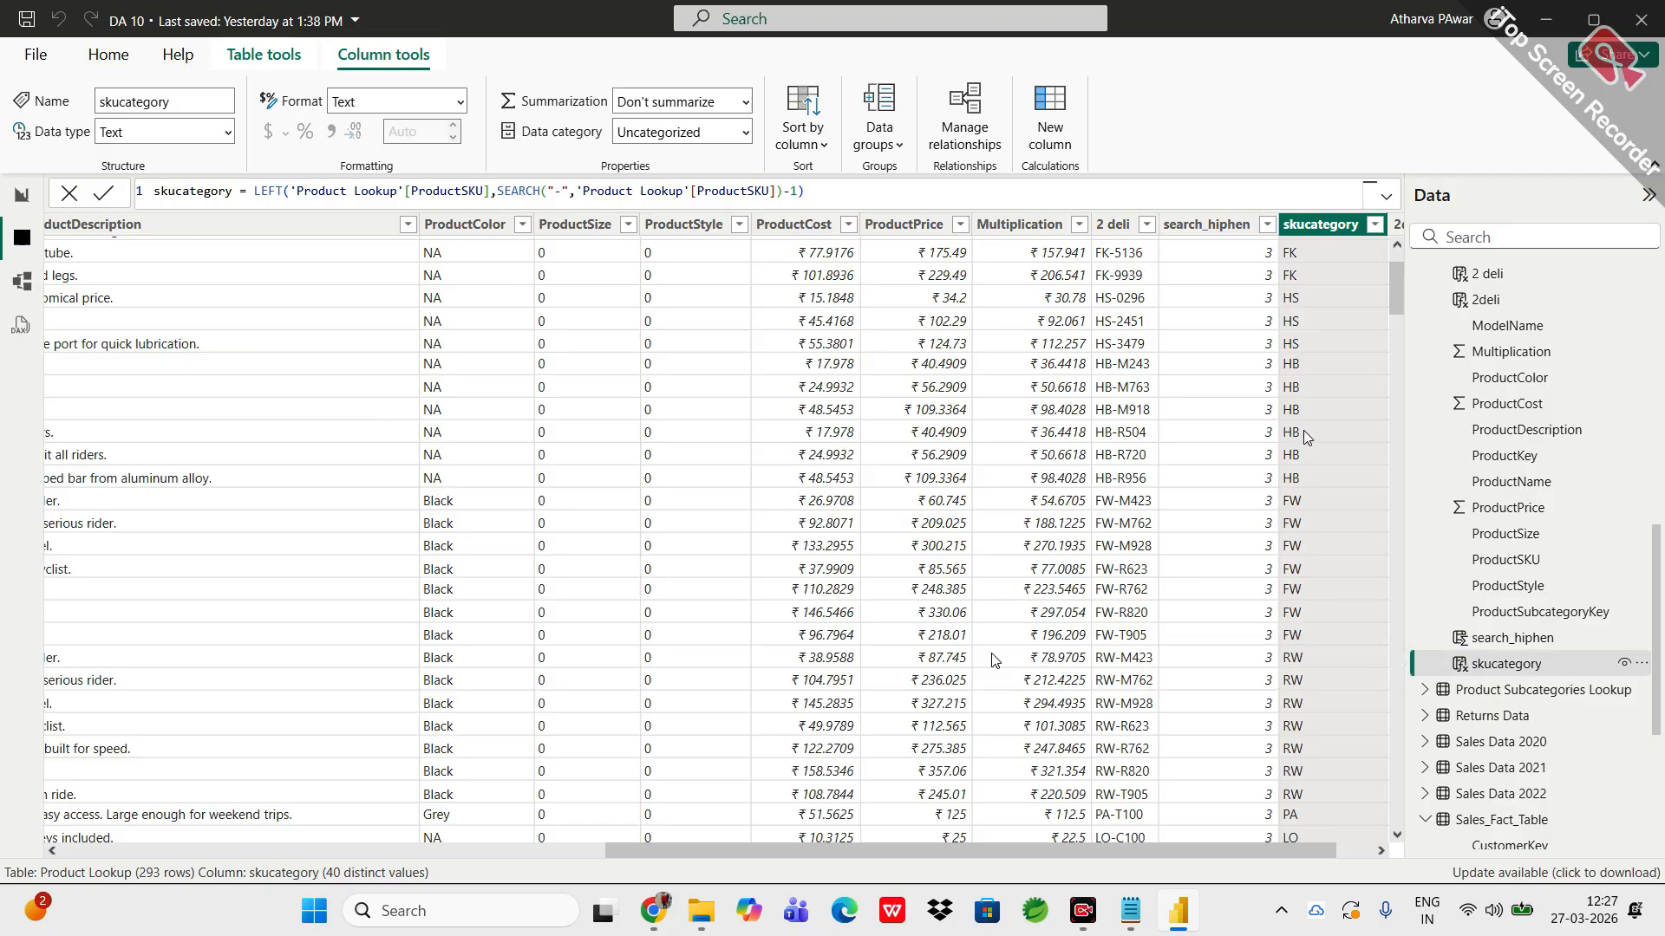
scroll(1304, 430, up, 3)
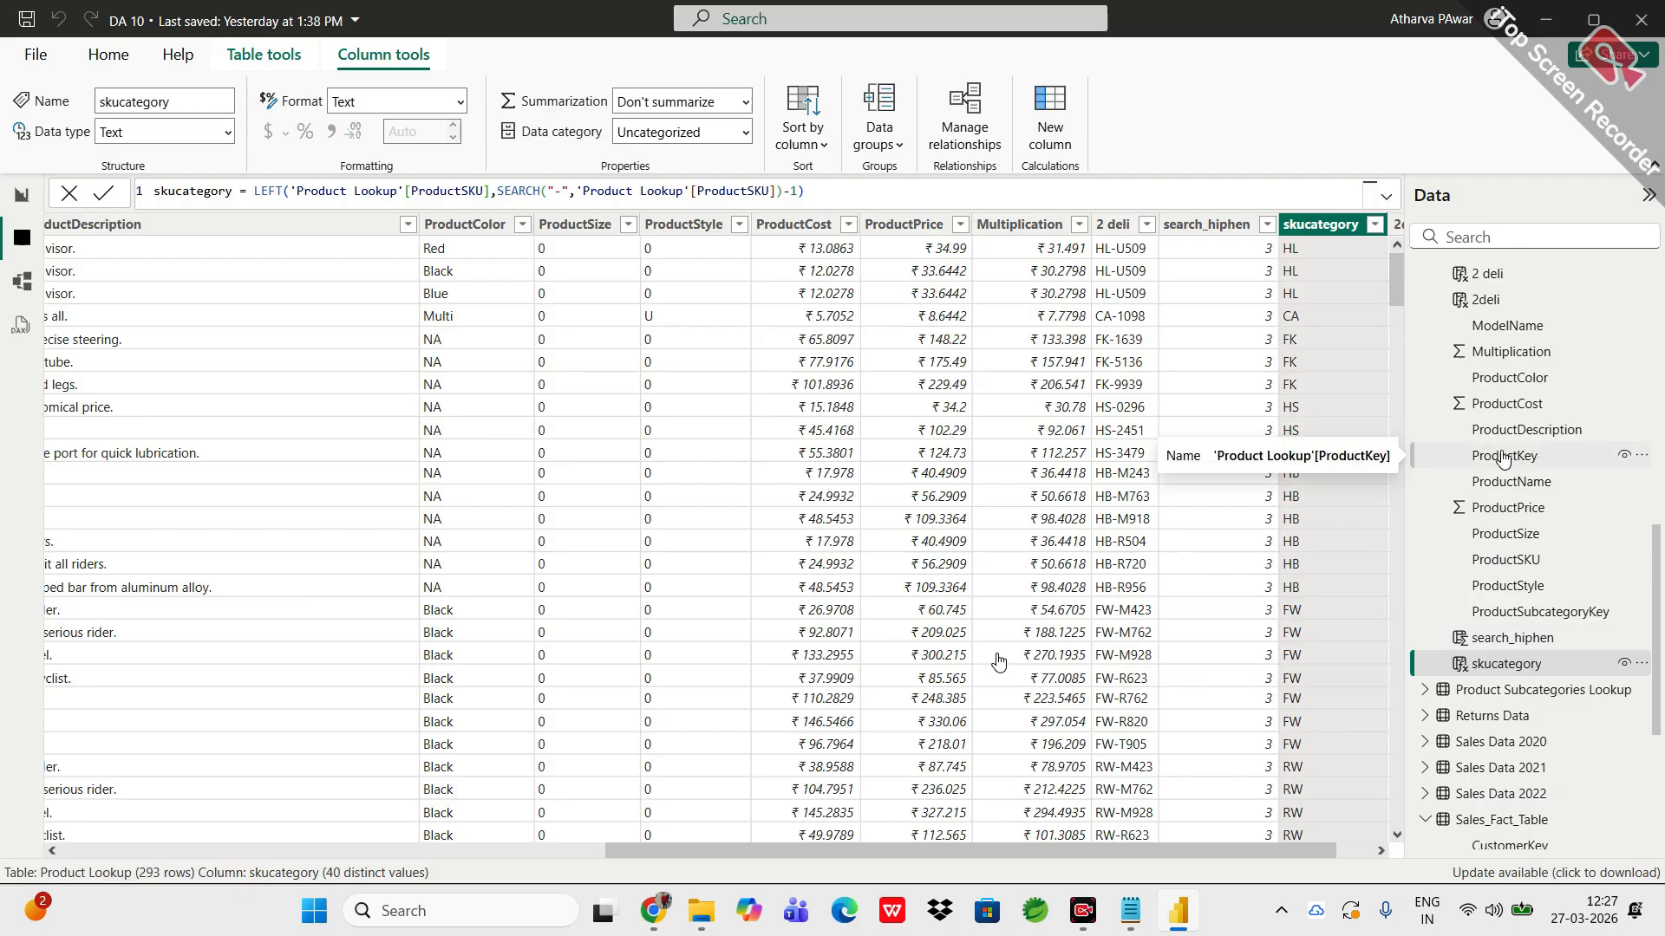
scroll(1549, 731, down, 3)
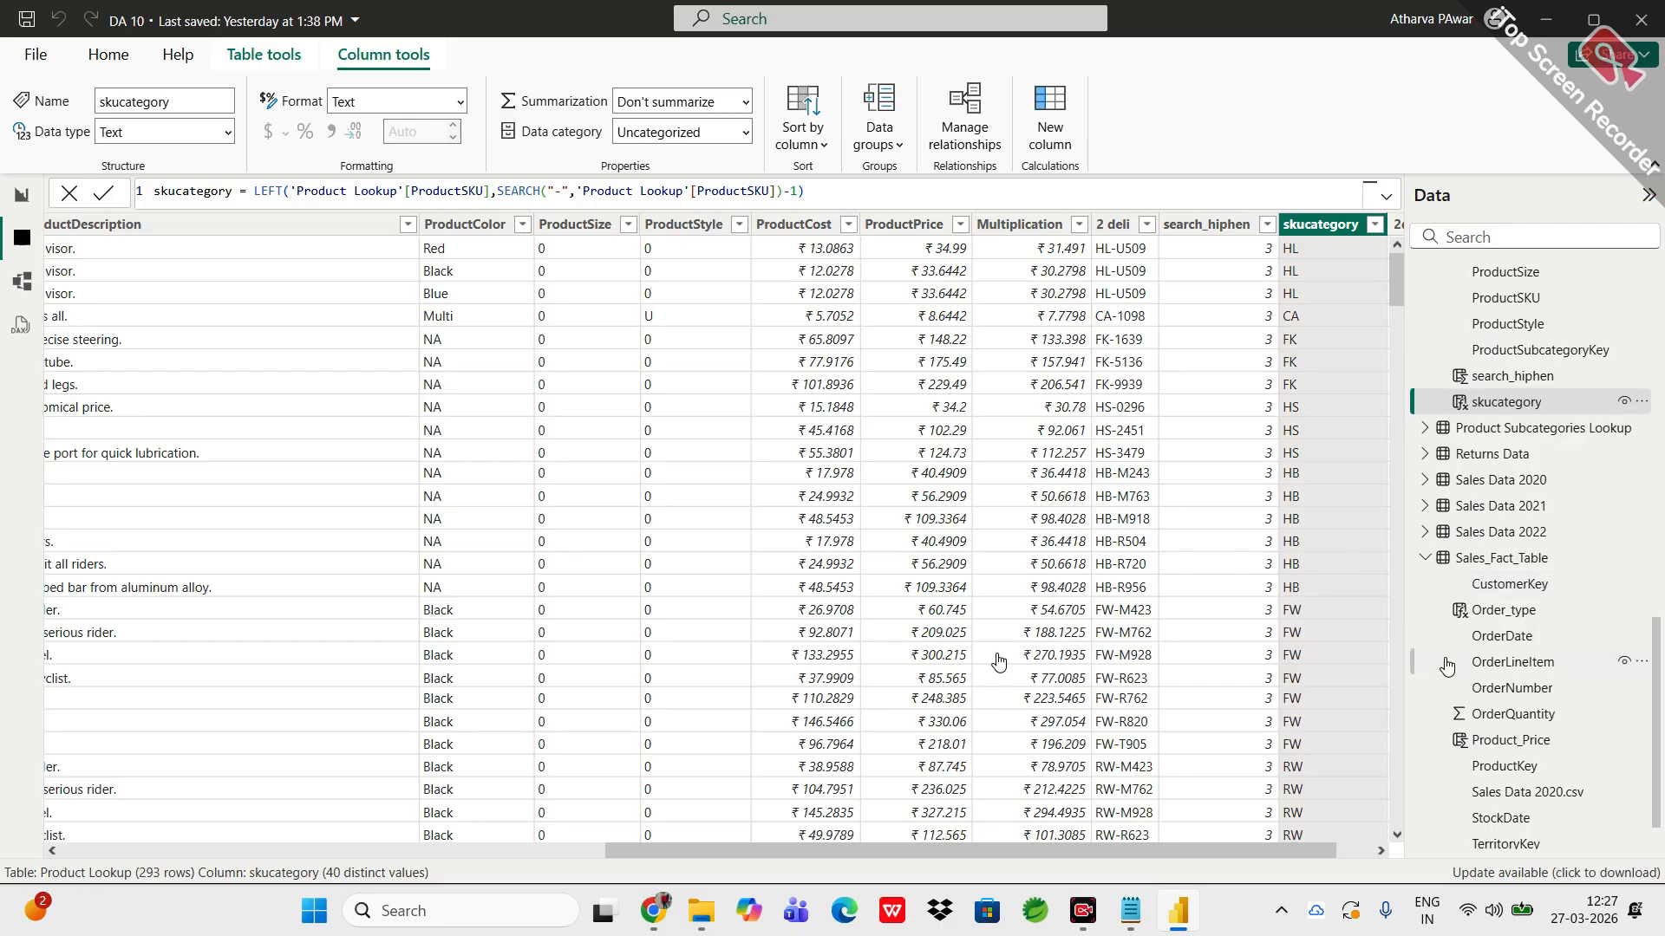
scroll(1446, 666, down, 2)
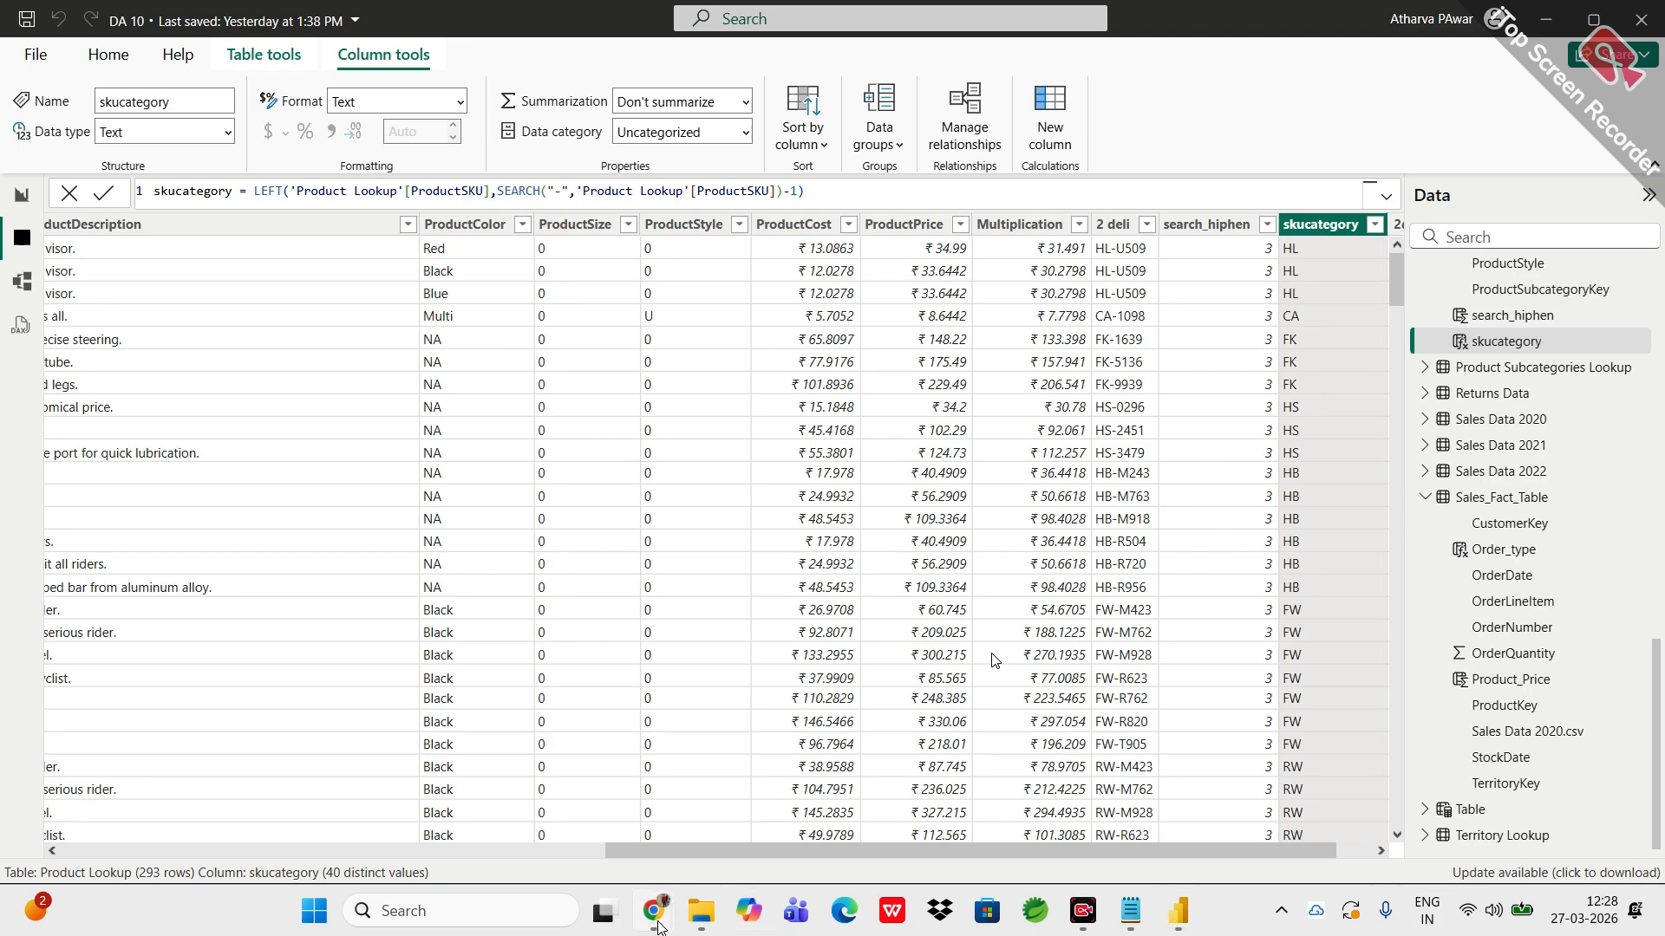
Step: Switch to the Google Meet window in Chrome and look through the full list of contributors in the call
mouse_move(655, 919)
click(596, 822)
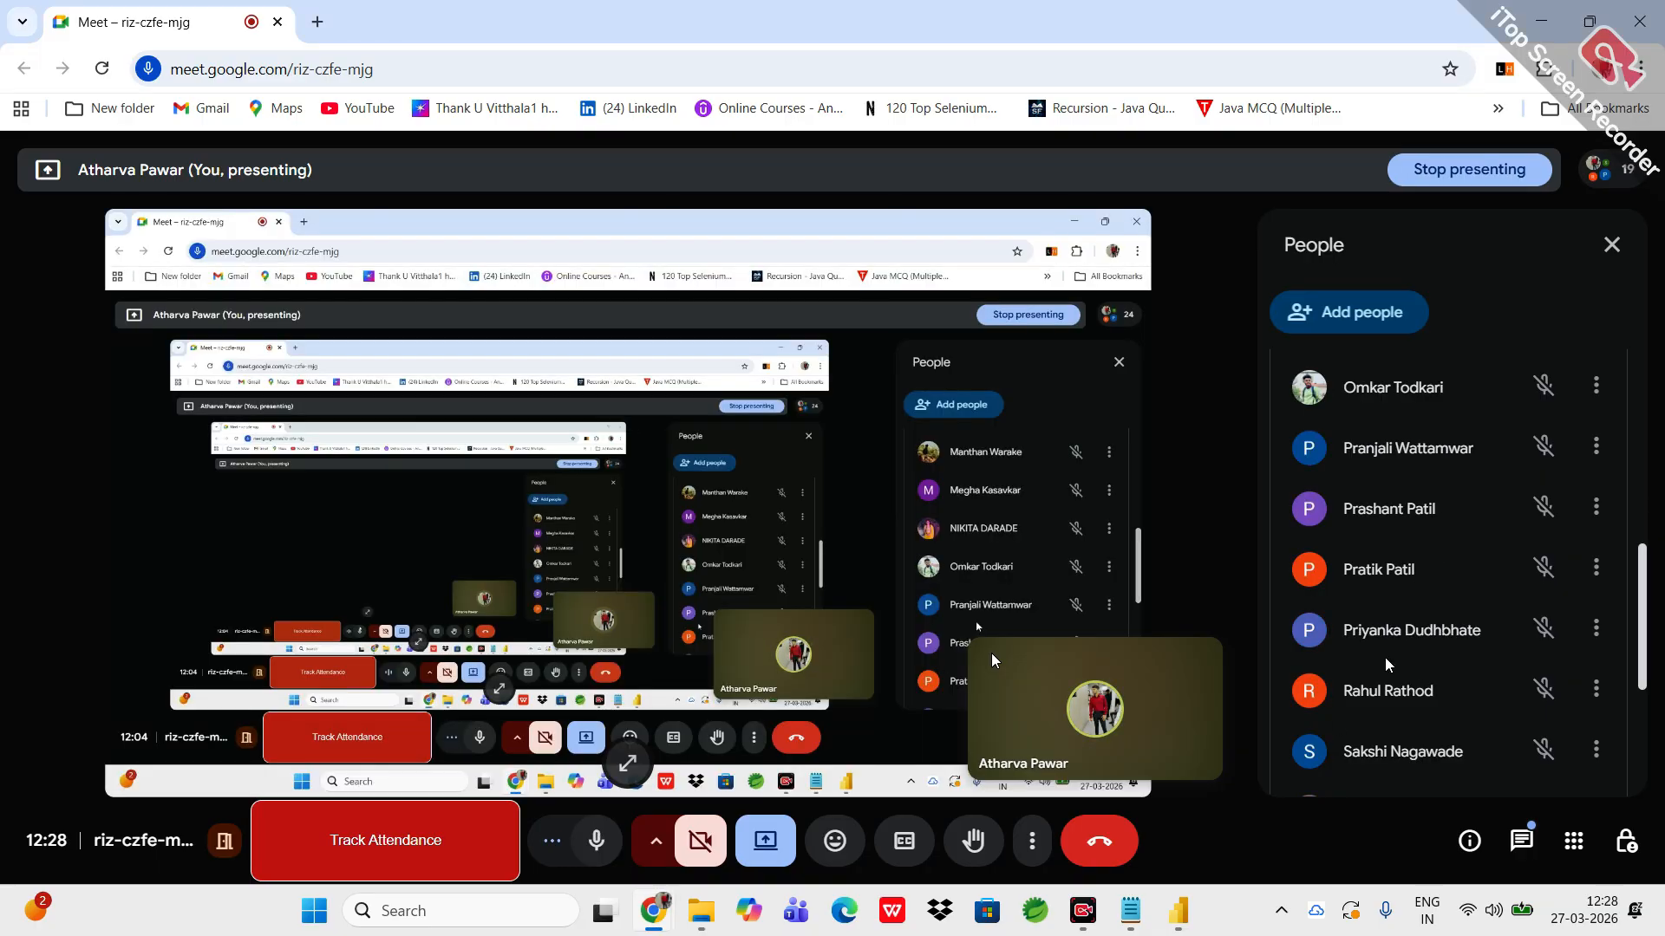
scroll(1385, 657, up, 4)
scroll(1386, 657, down, 1)
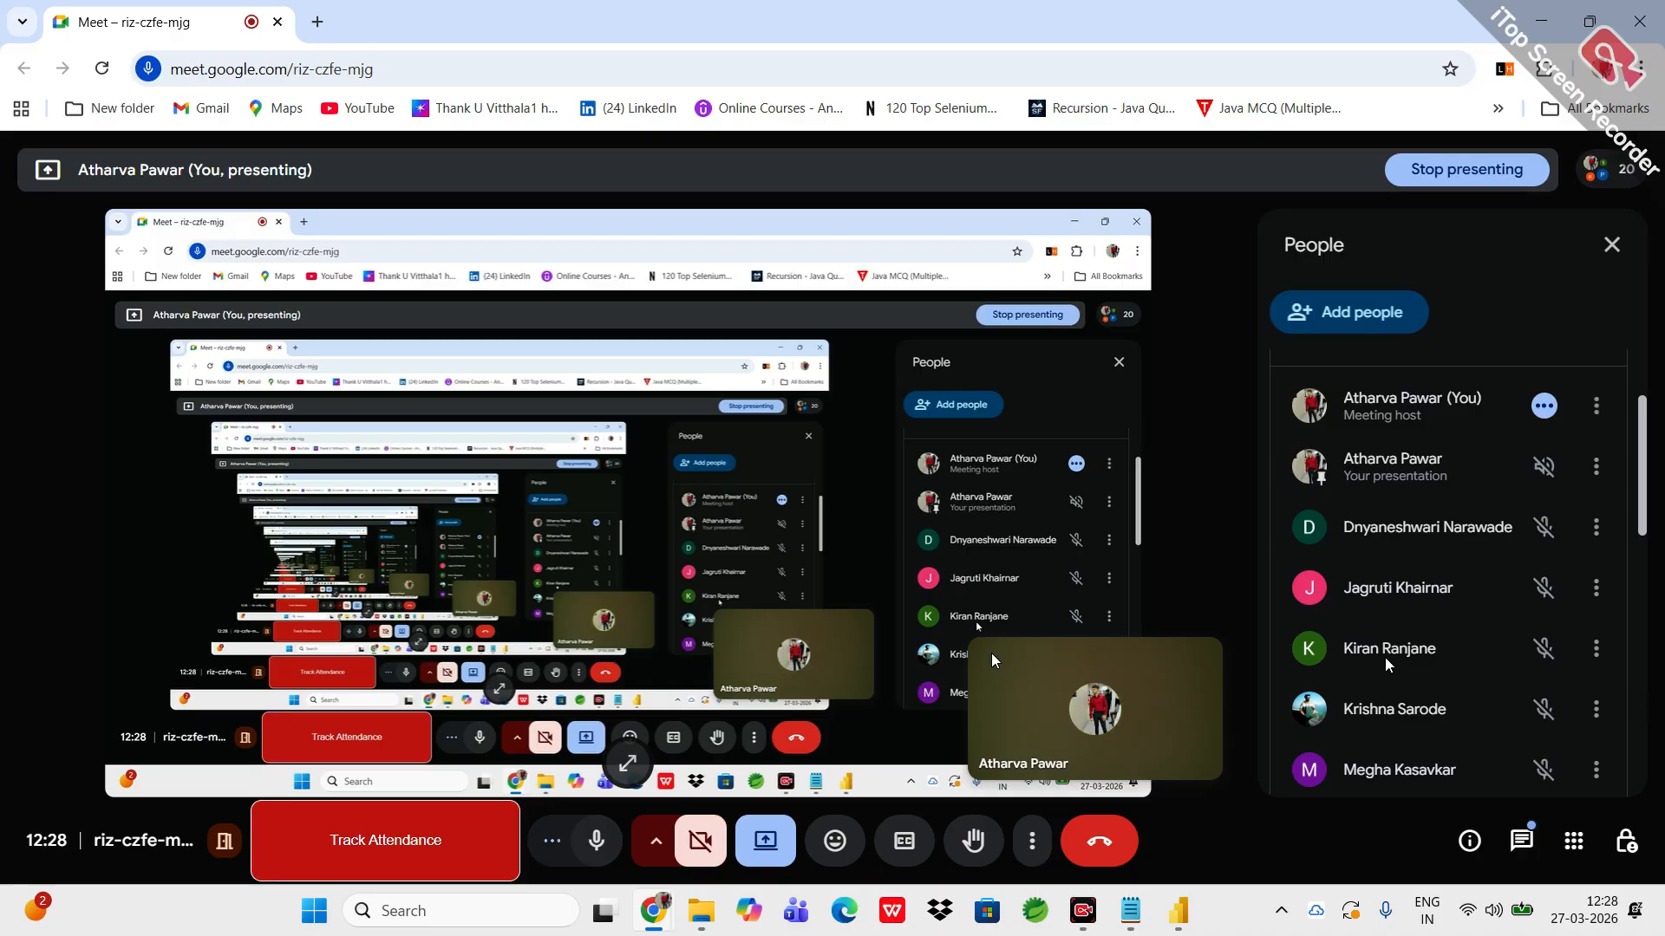
scroll(1385, 657, down, 3)
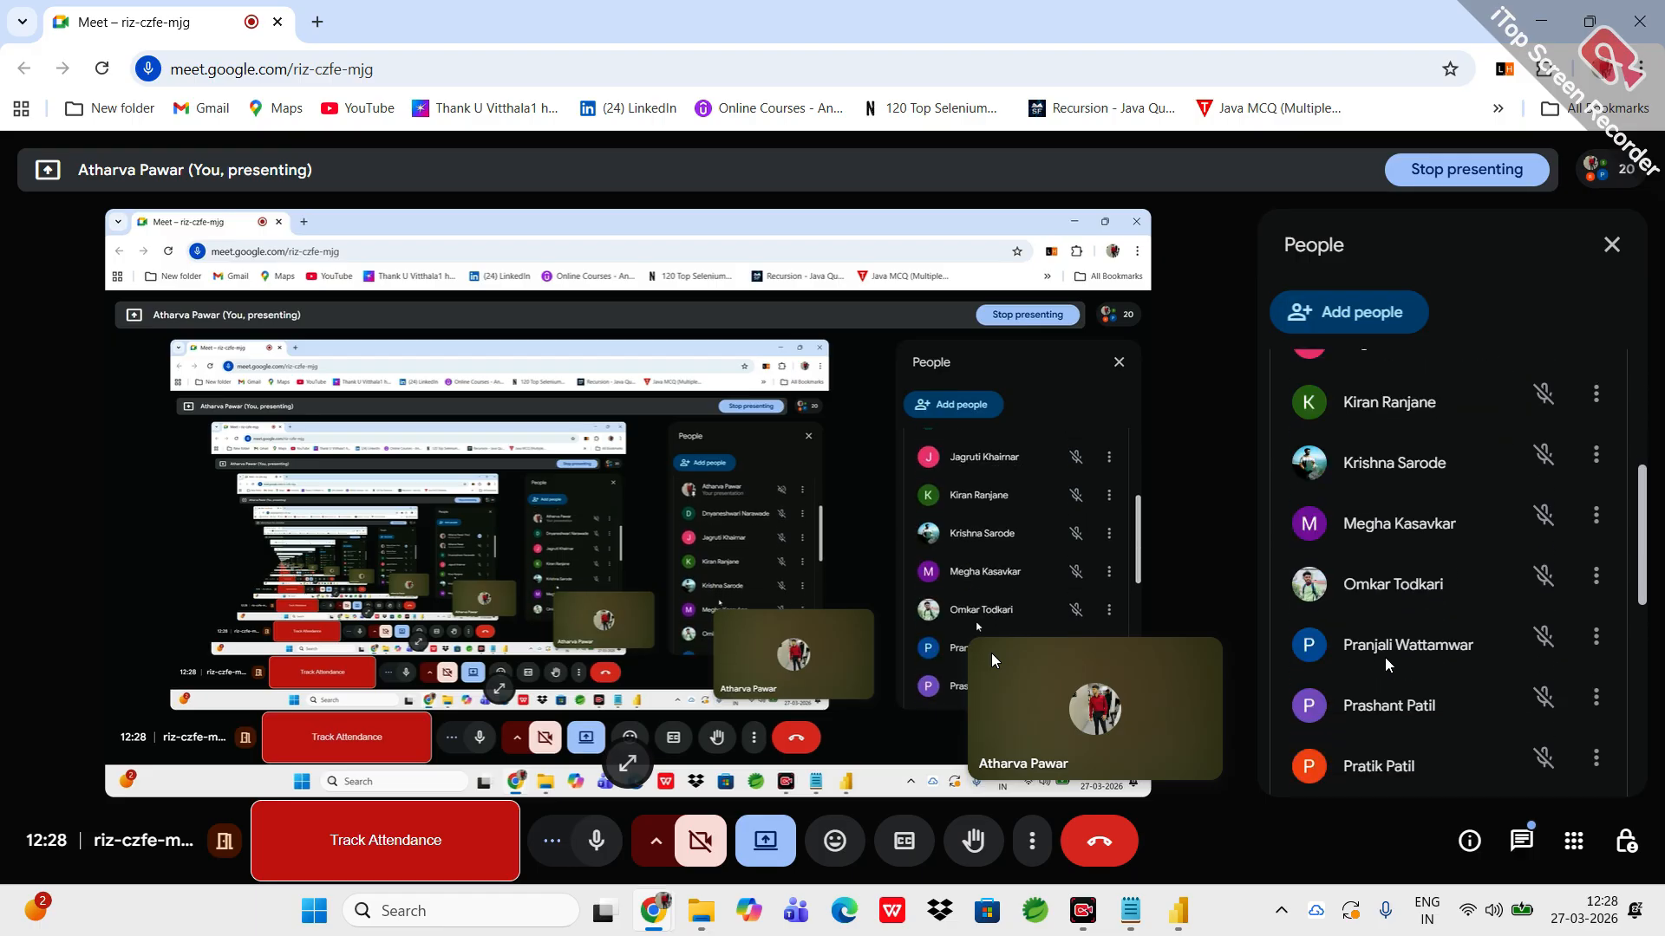
scroll(1386, 658, down, 3)
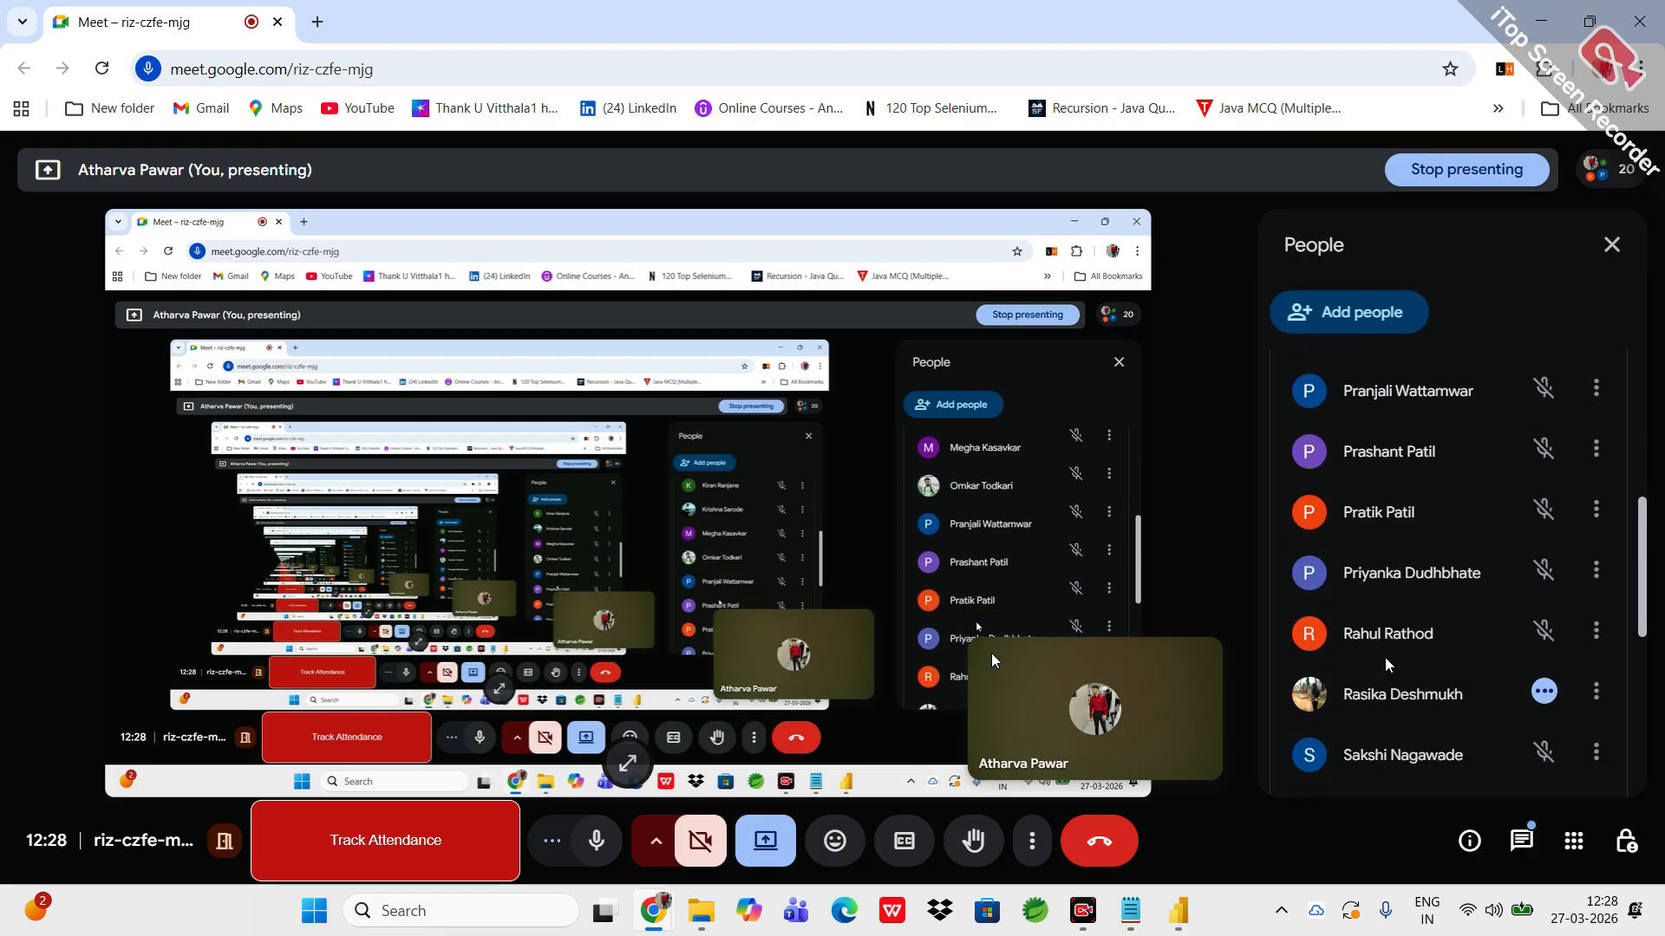
scroll(1385, 657, down, 3)
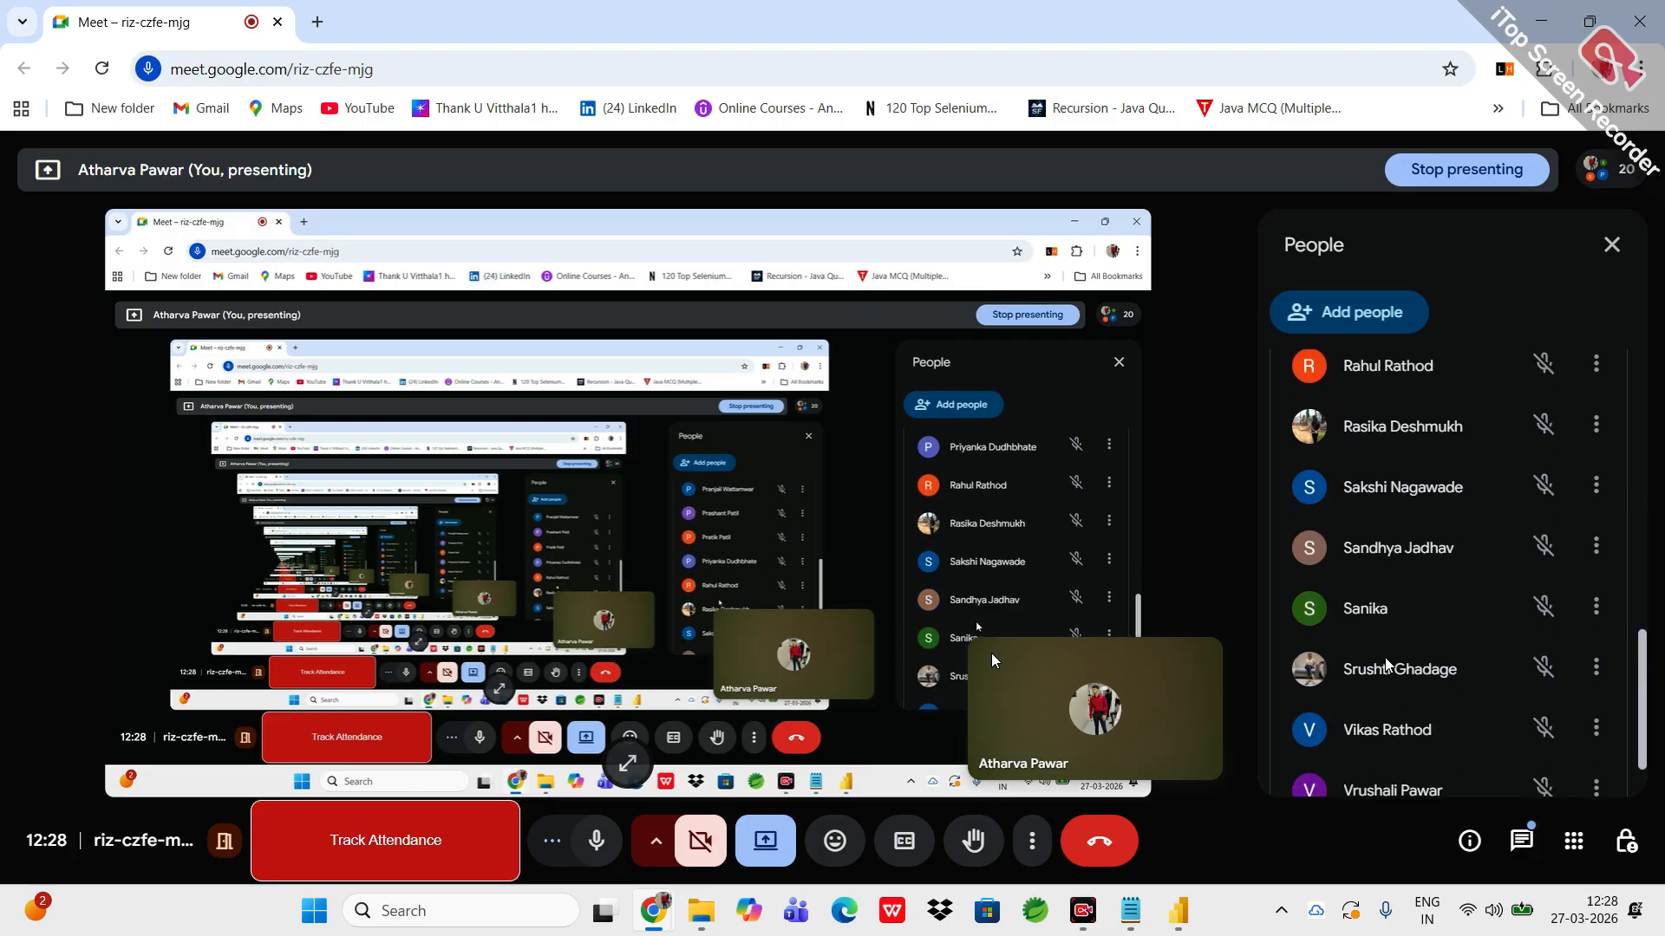
scroll(1386, 657, down, 1)
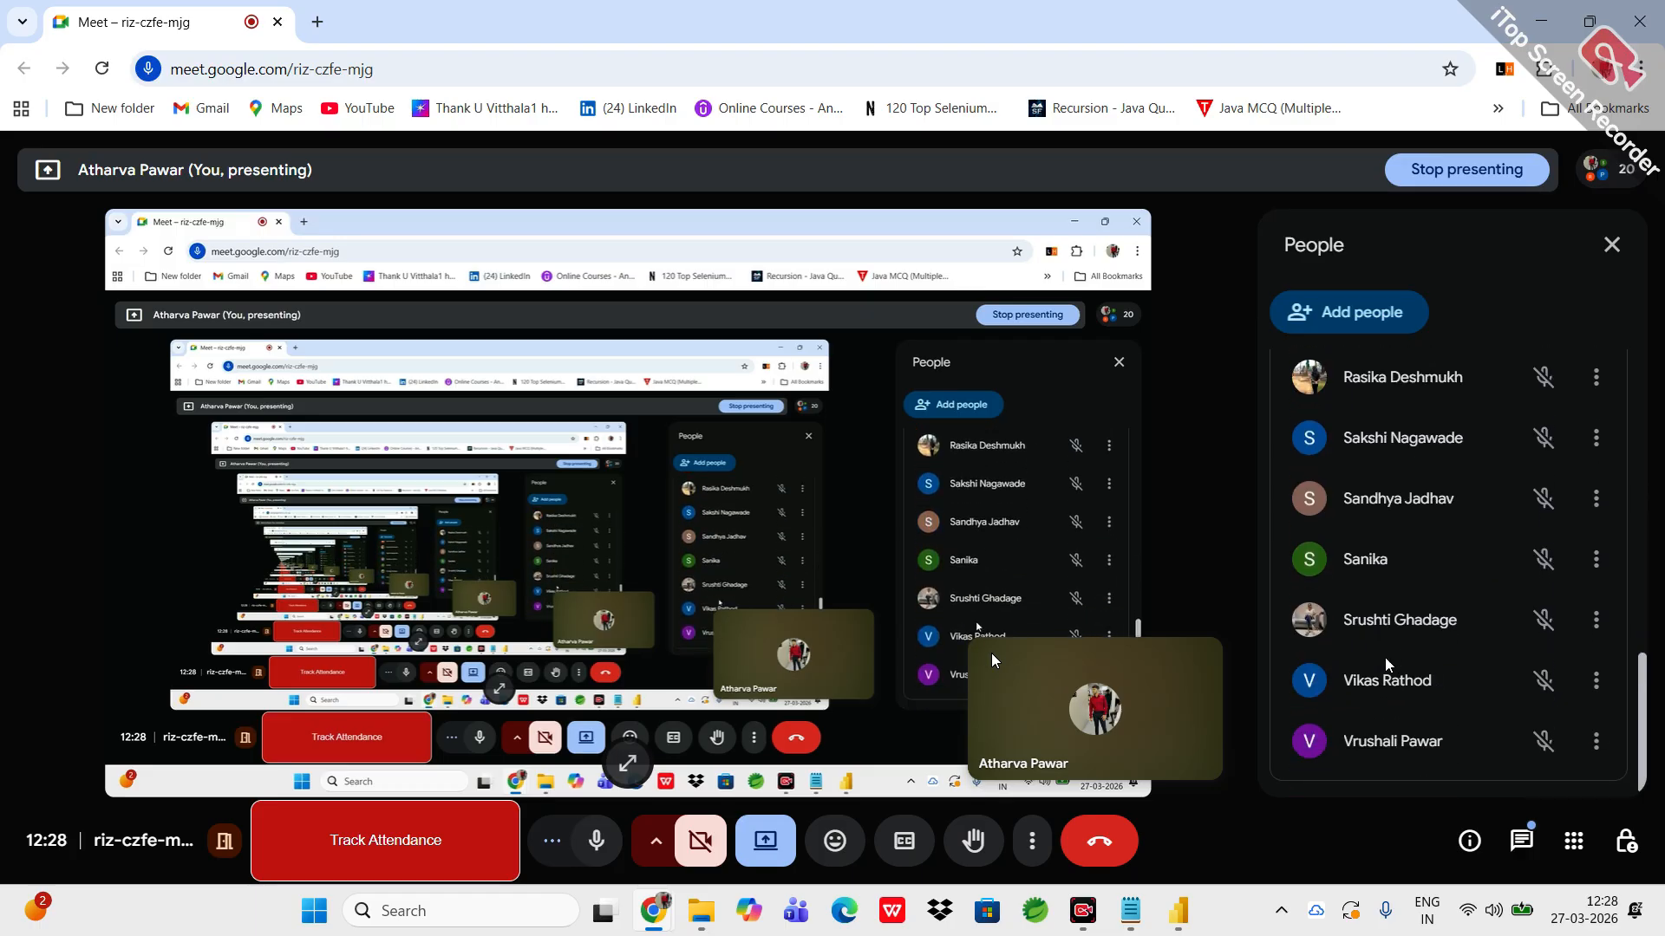
scroll(1386, 657, up, 10)
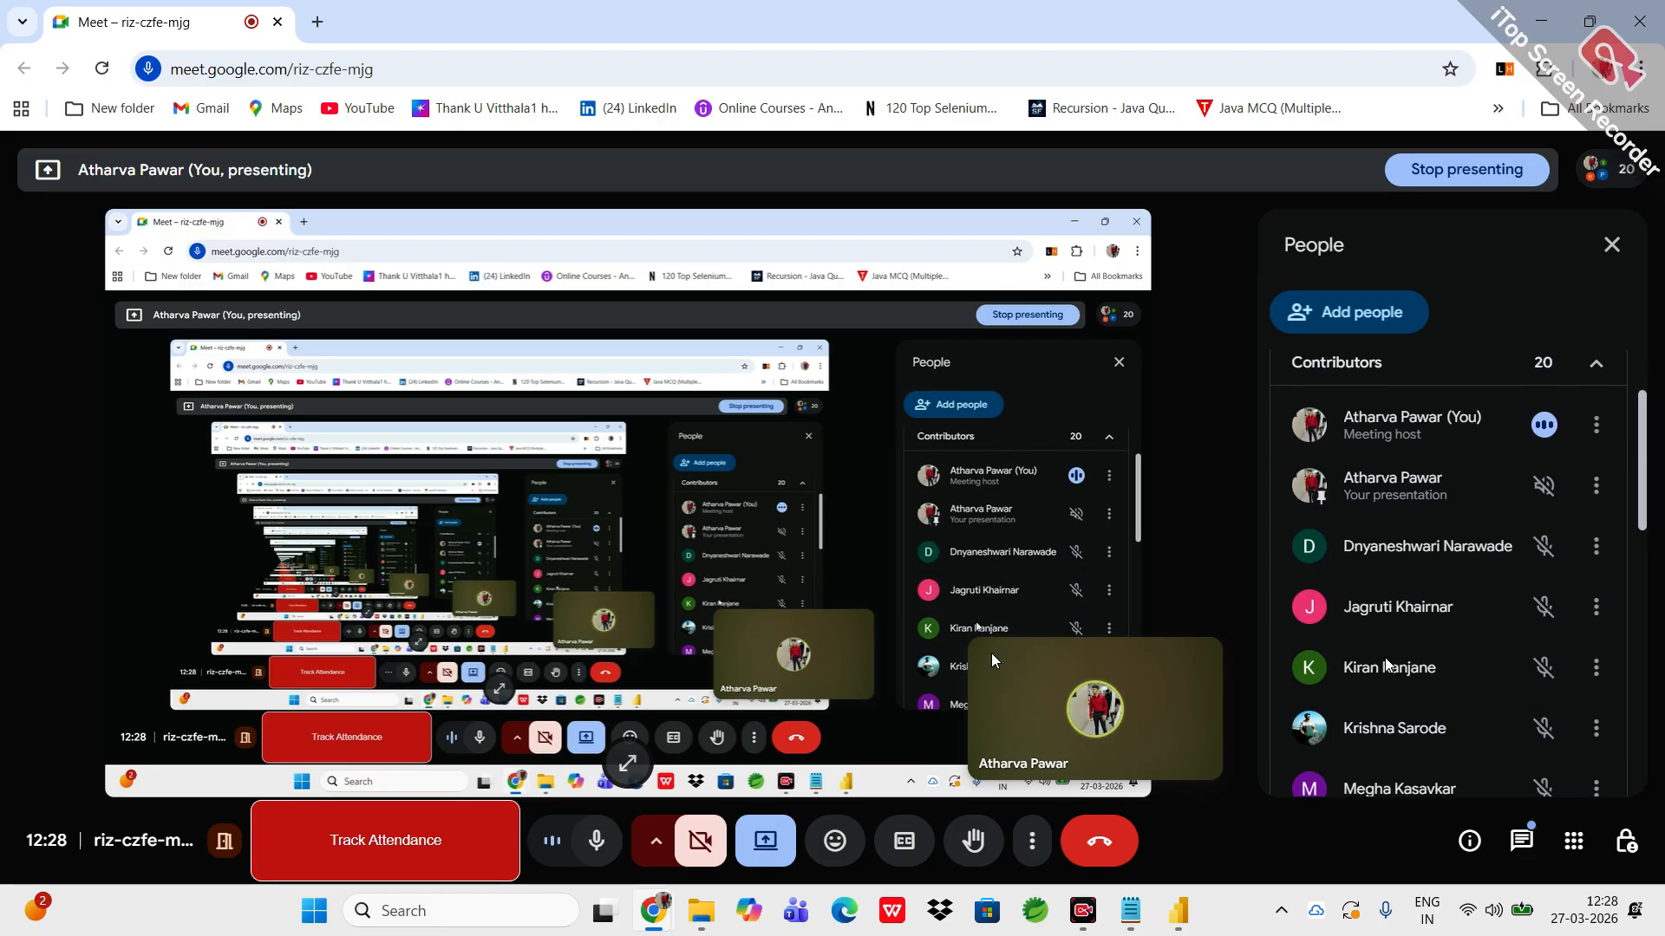
Step: Go through the meeting's contributors one by one from the start of the list, checking who is responding
scroll(1386, 663, down, 1)
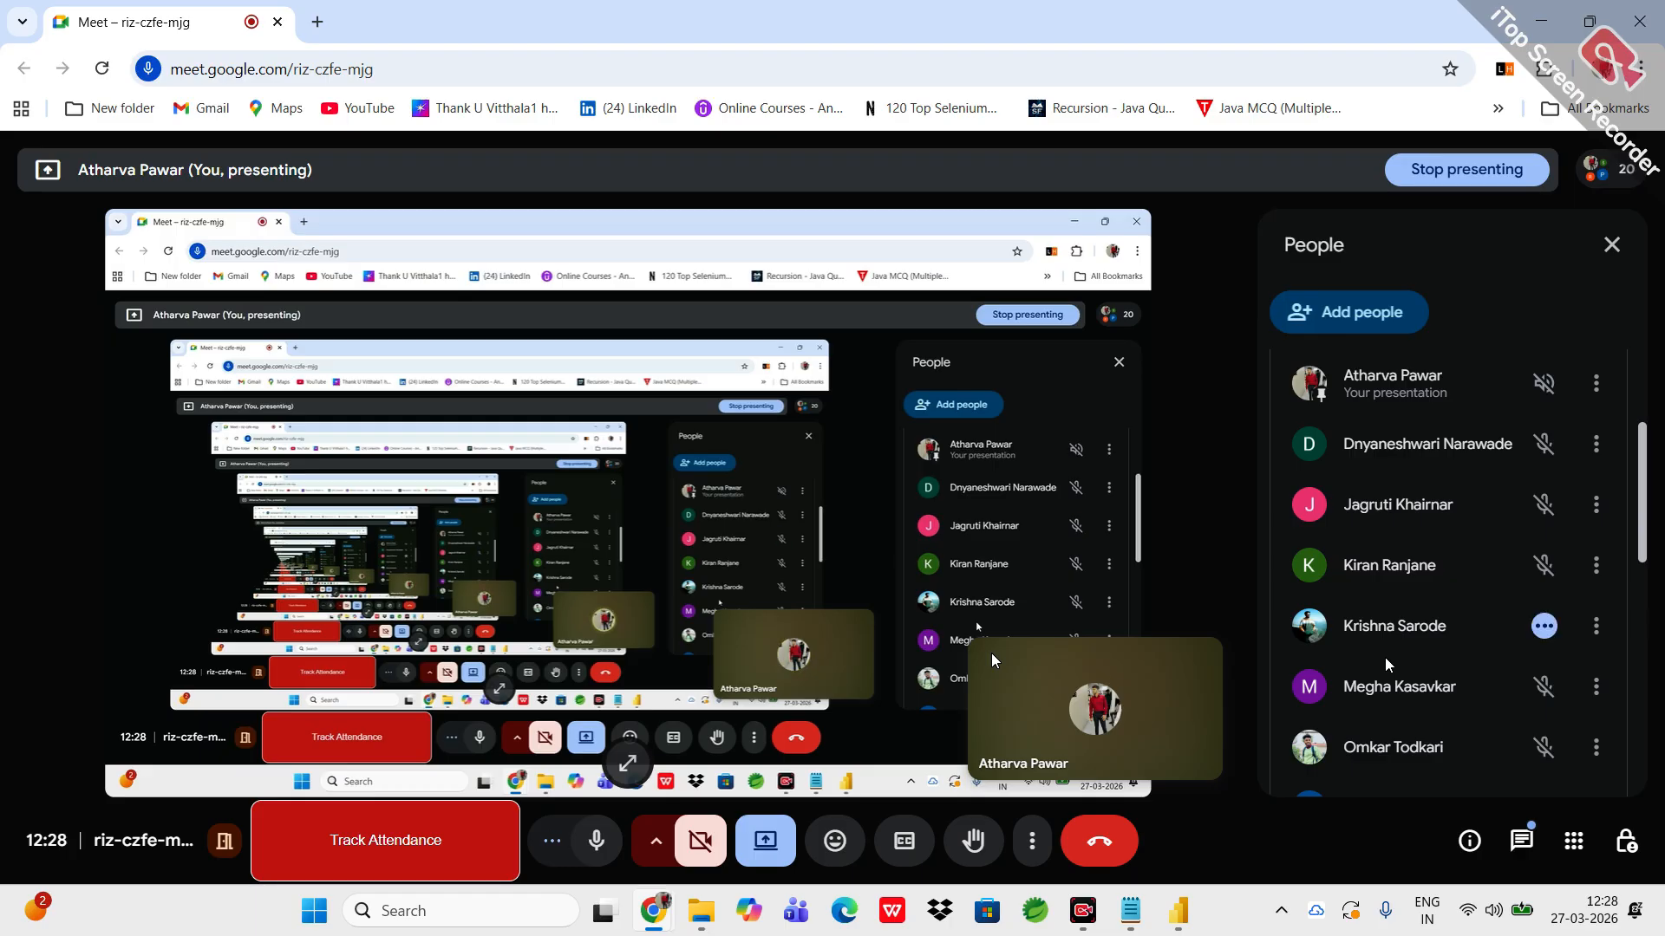
scroll(1386, 657, down, 2)
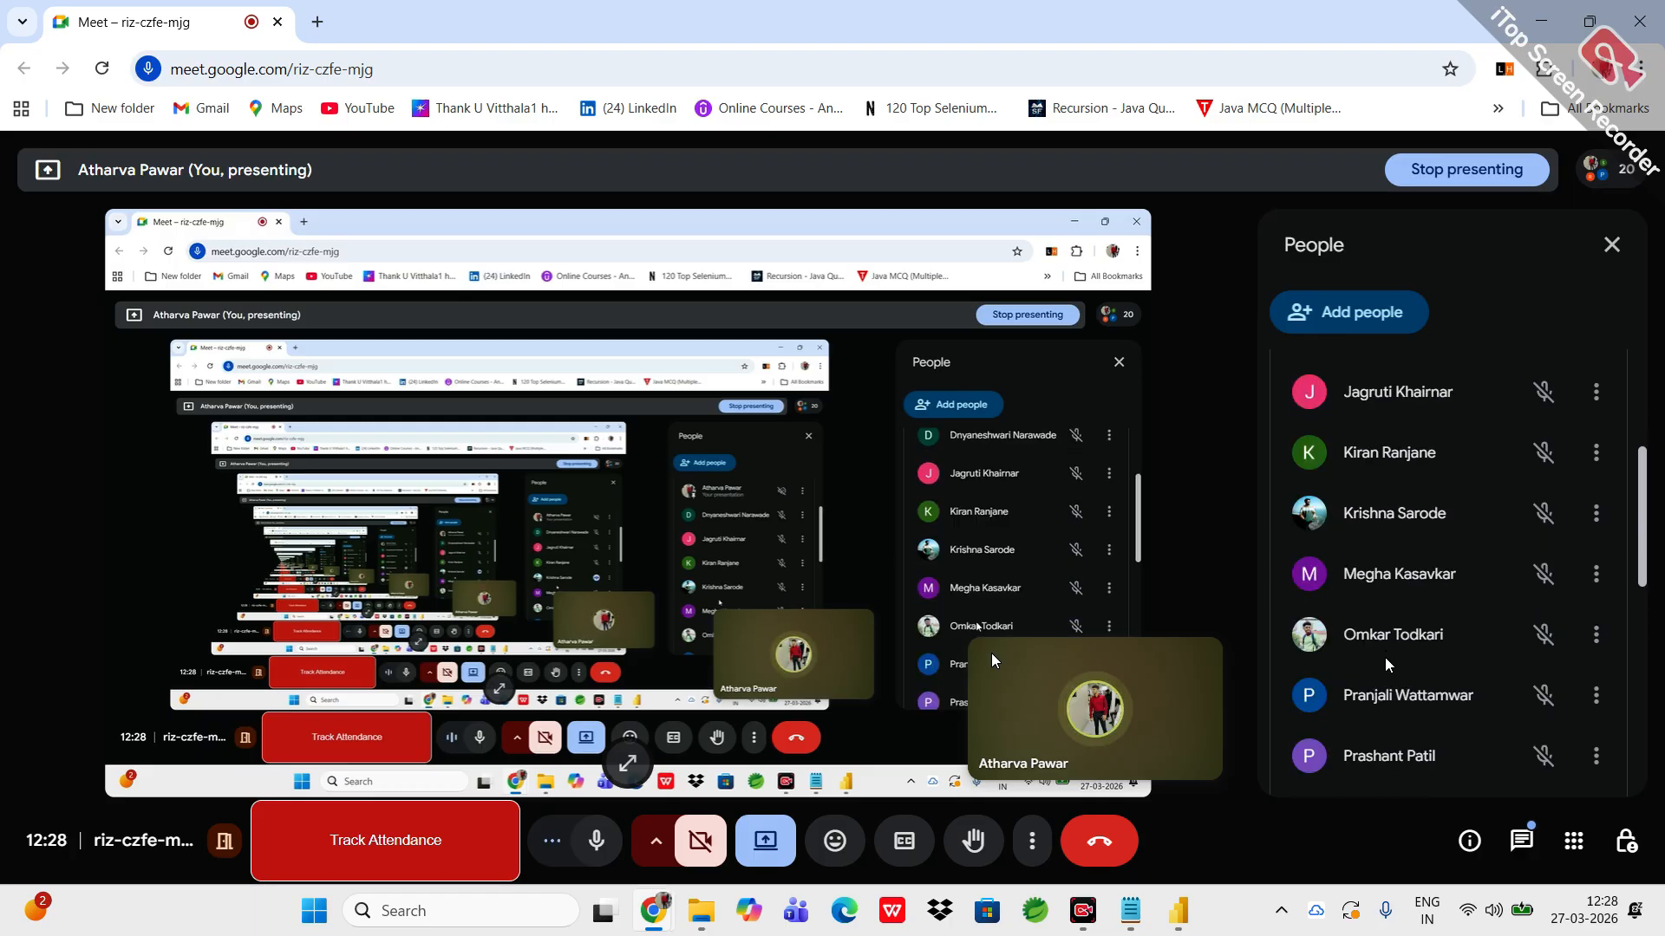
scroll(1386, 657, down, 1)
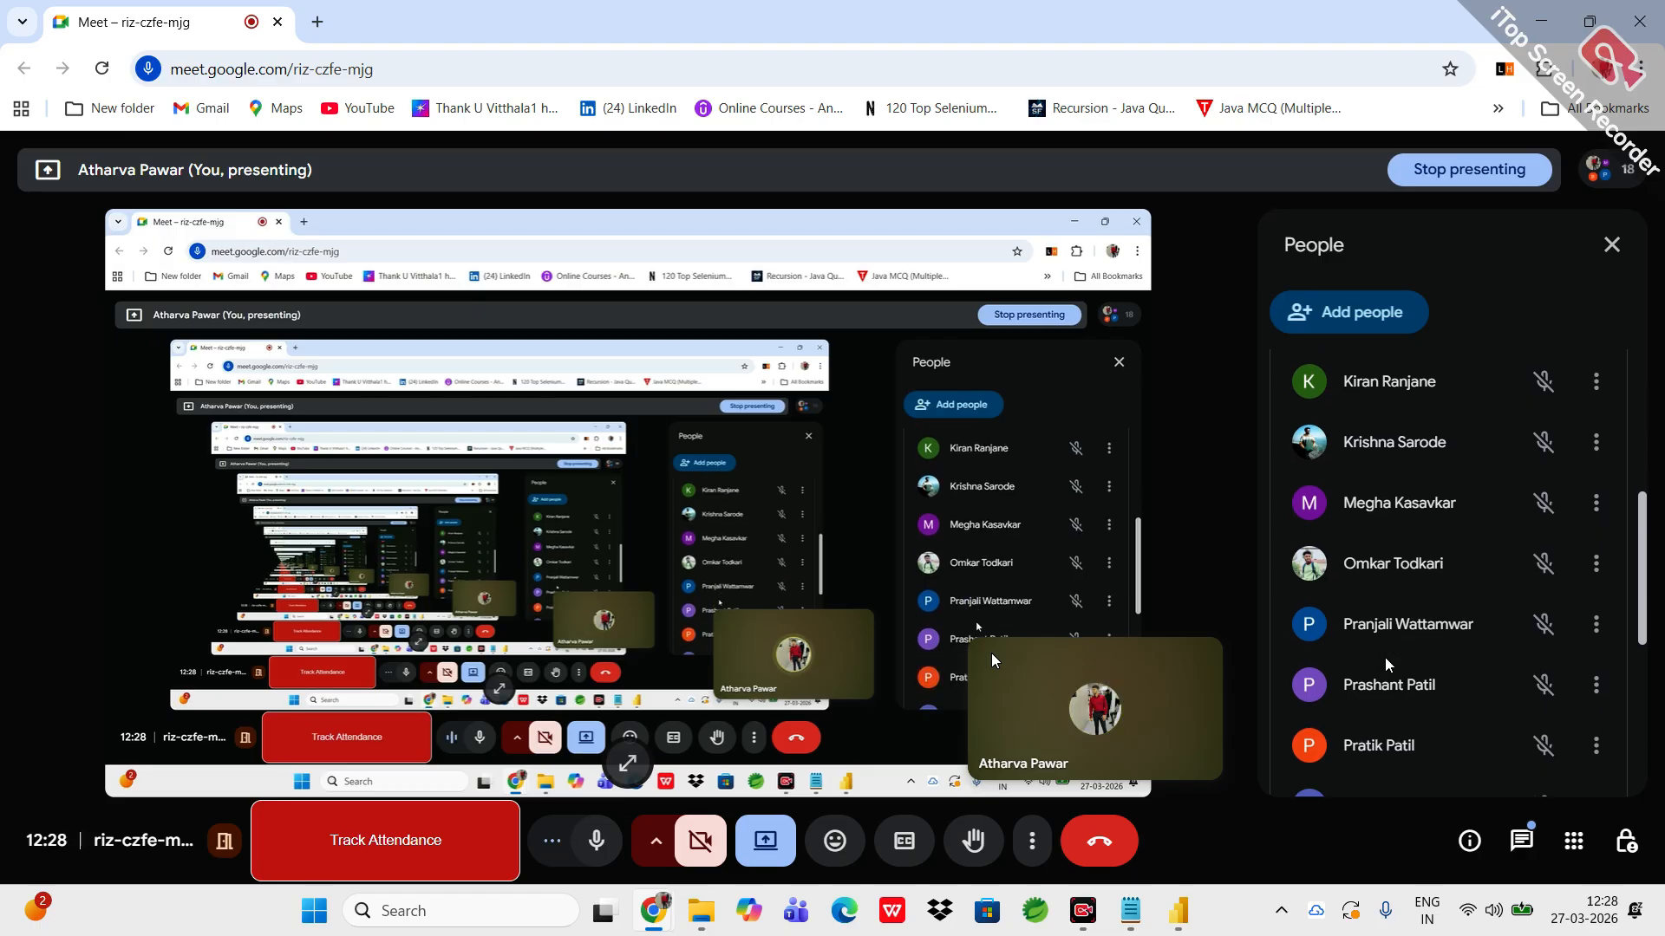
scroll(1385, 658, down, 1)
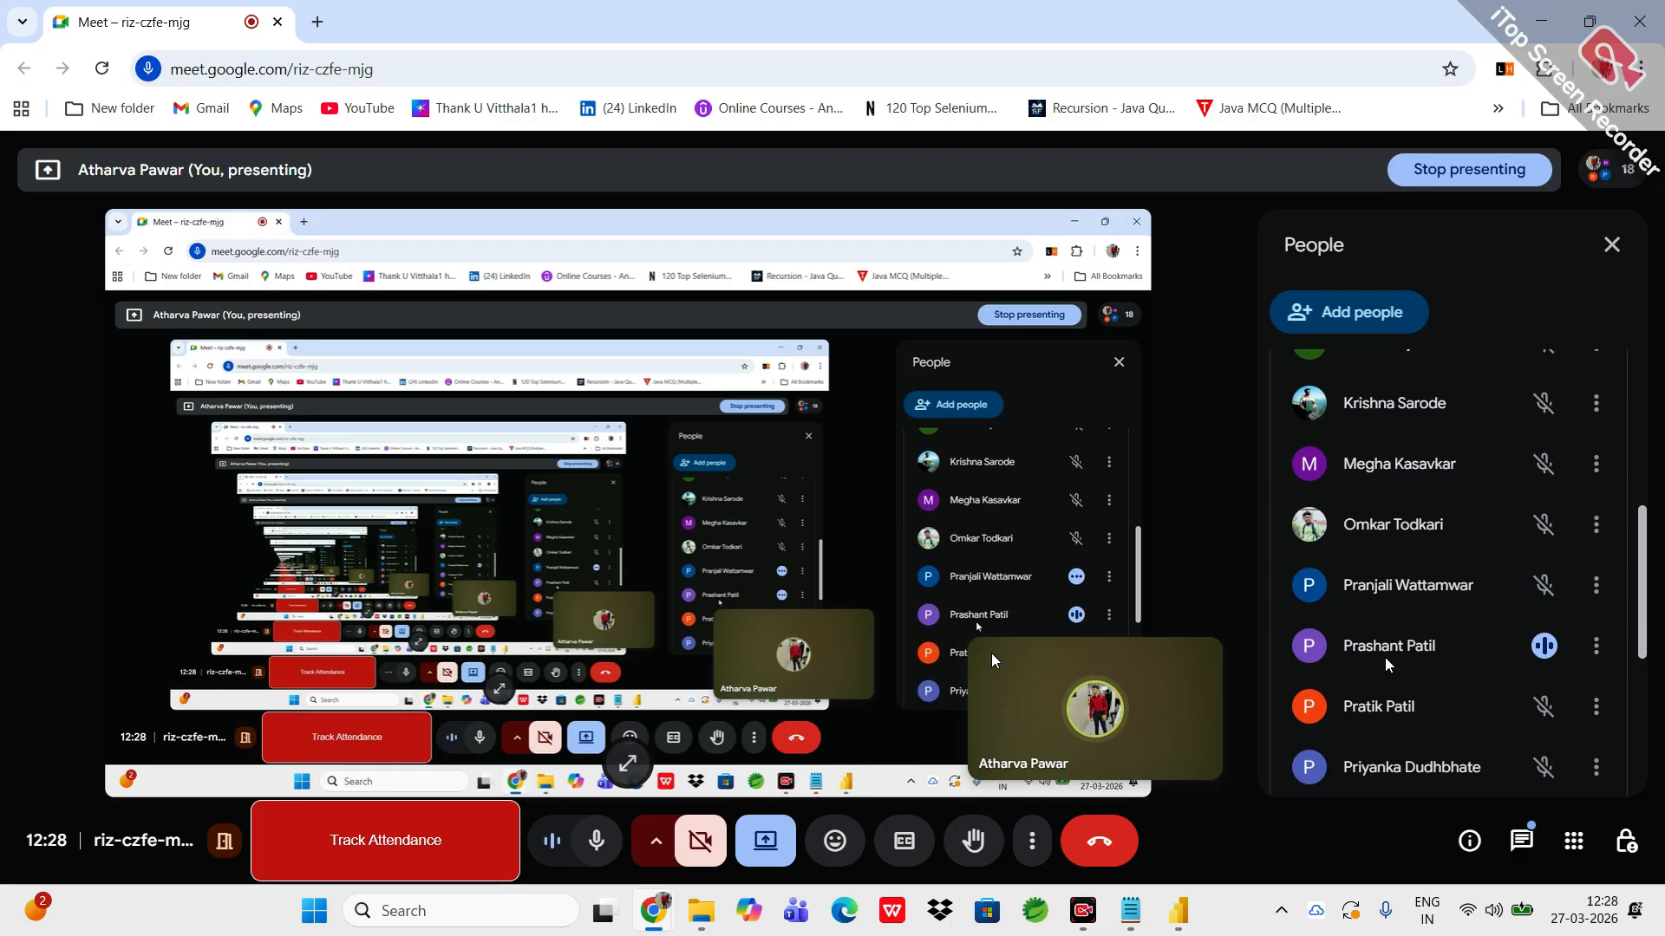
scroll(1385, 658, down, 1)
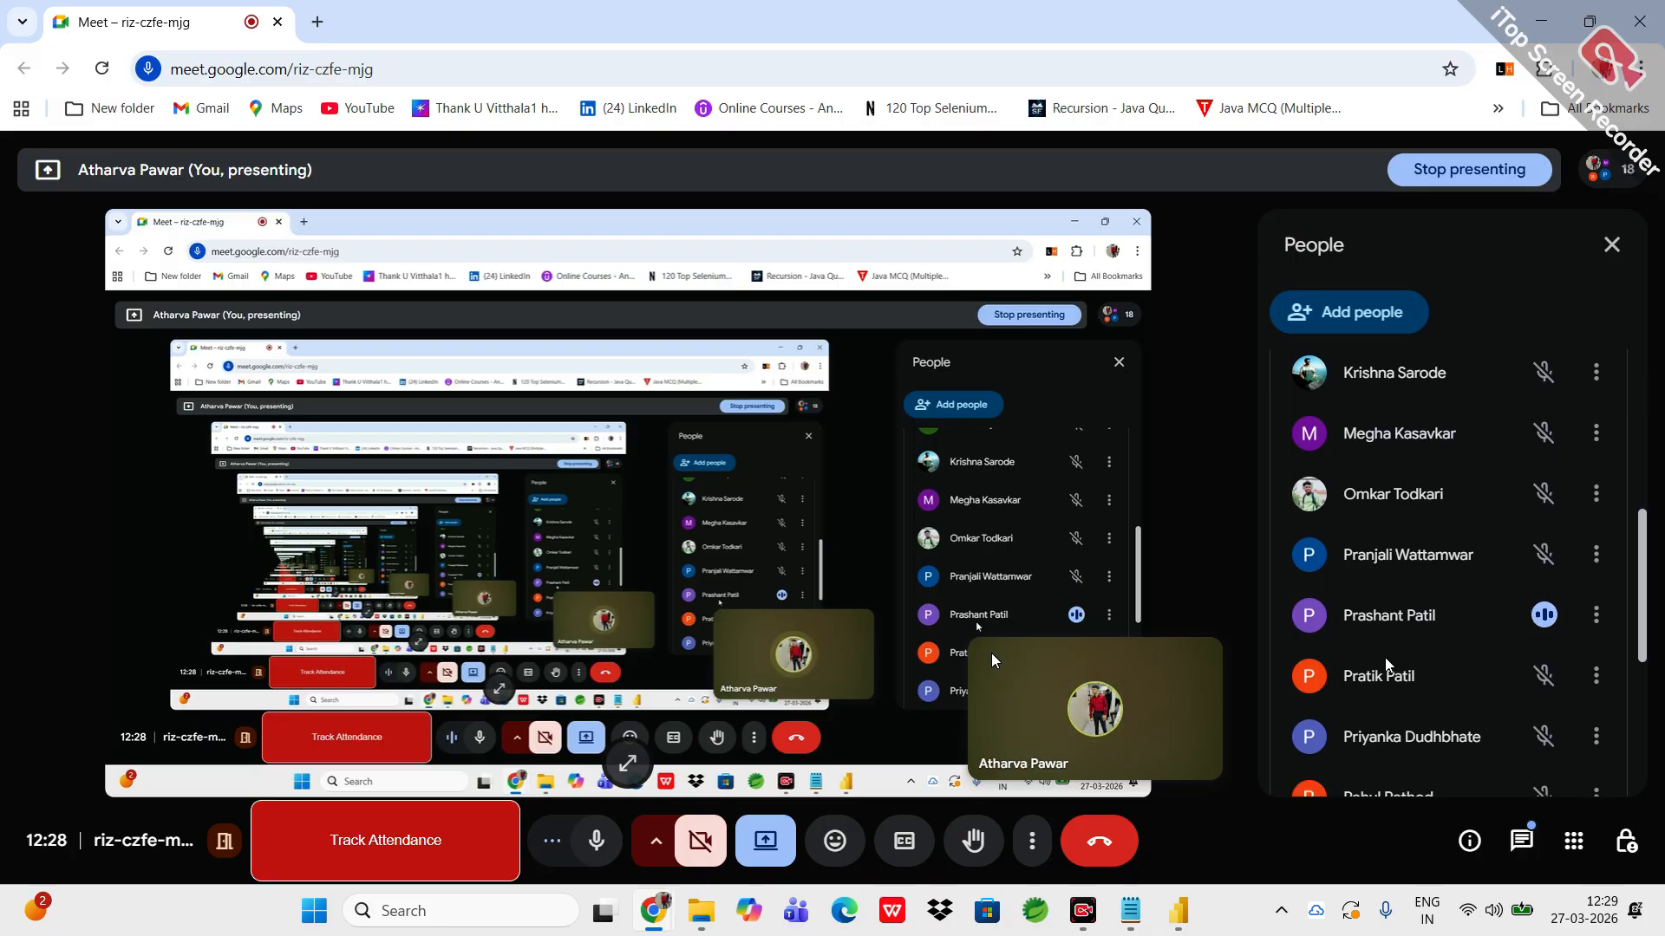
scroll(1385, 657, down, 1)
scroll(1385, 657, up, 1)
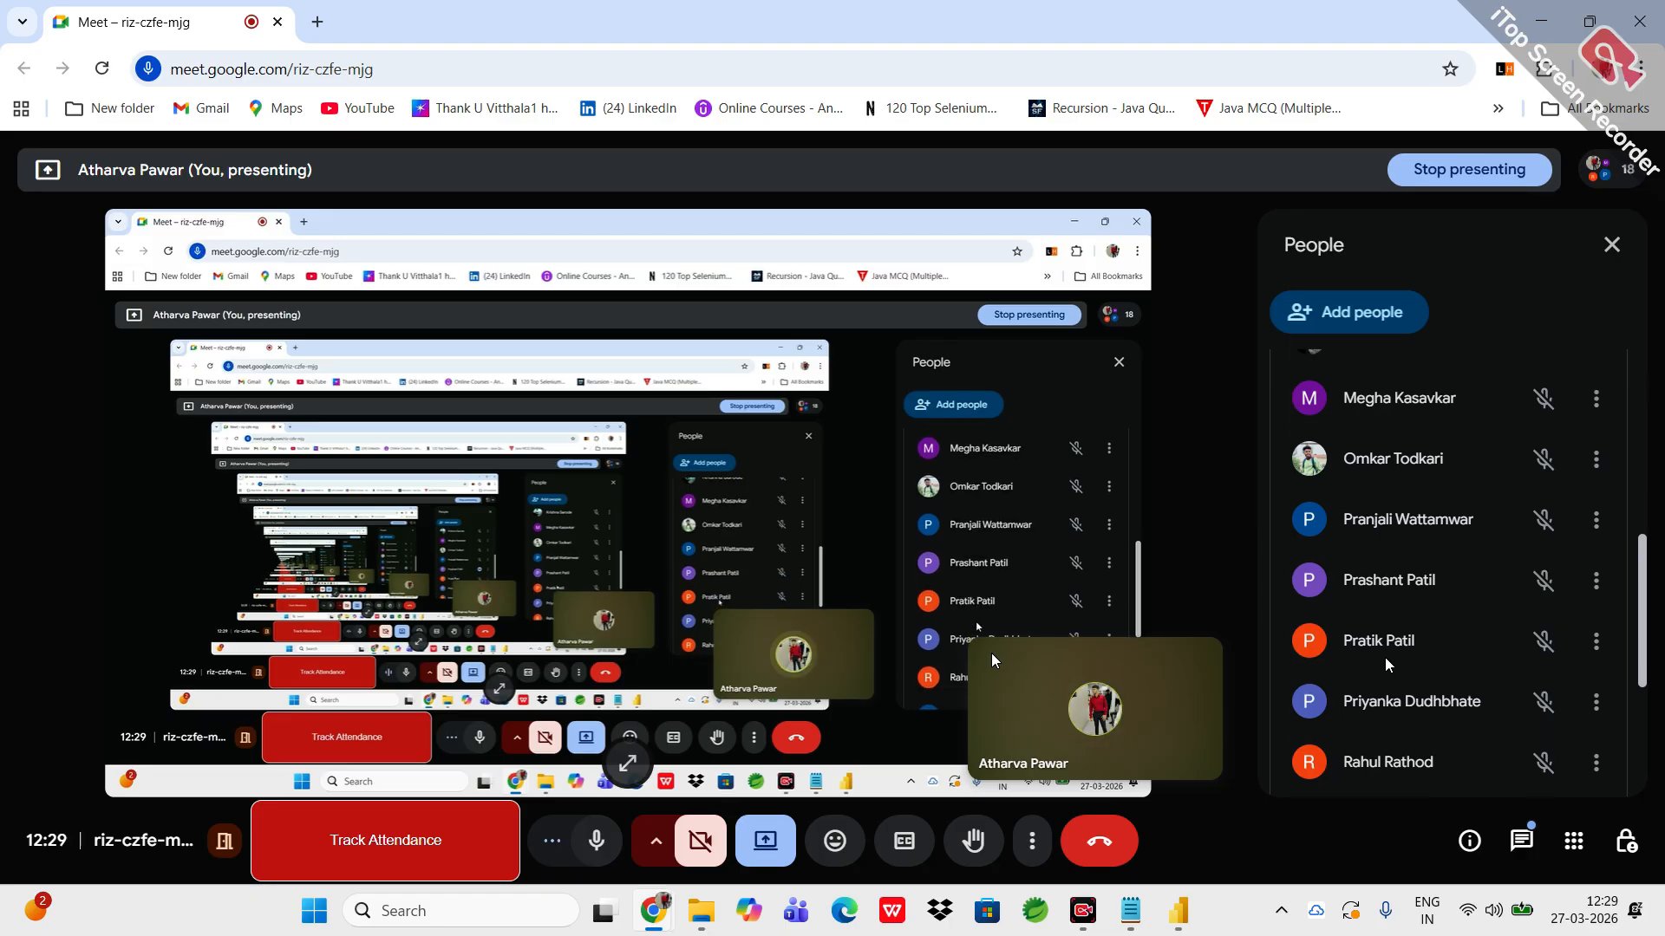
scroll(1385, 658, down, 1)
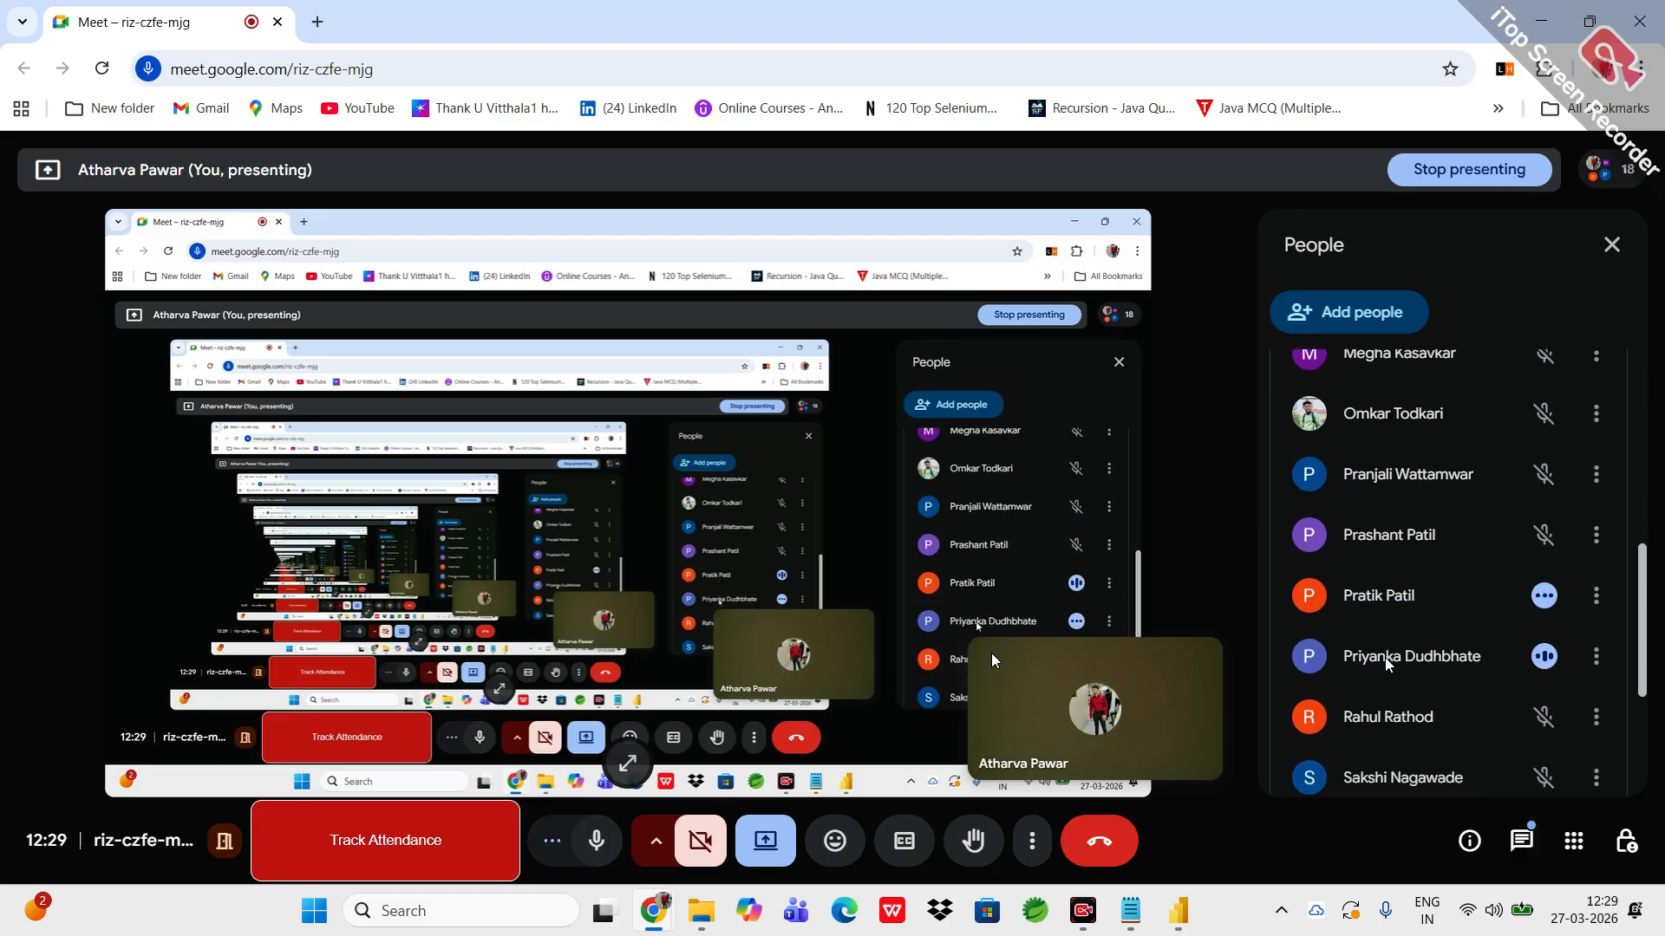
scroll(1385, 658, down, 3)
scroll(1385, 657, down, 3)
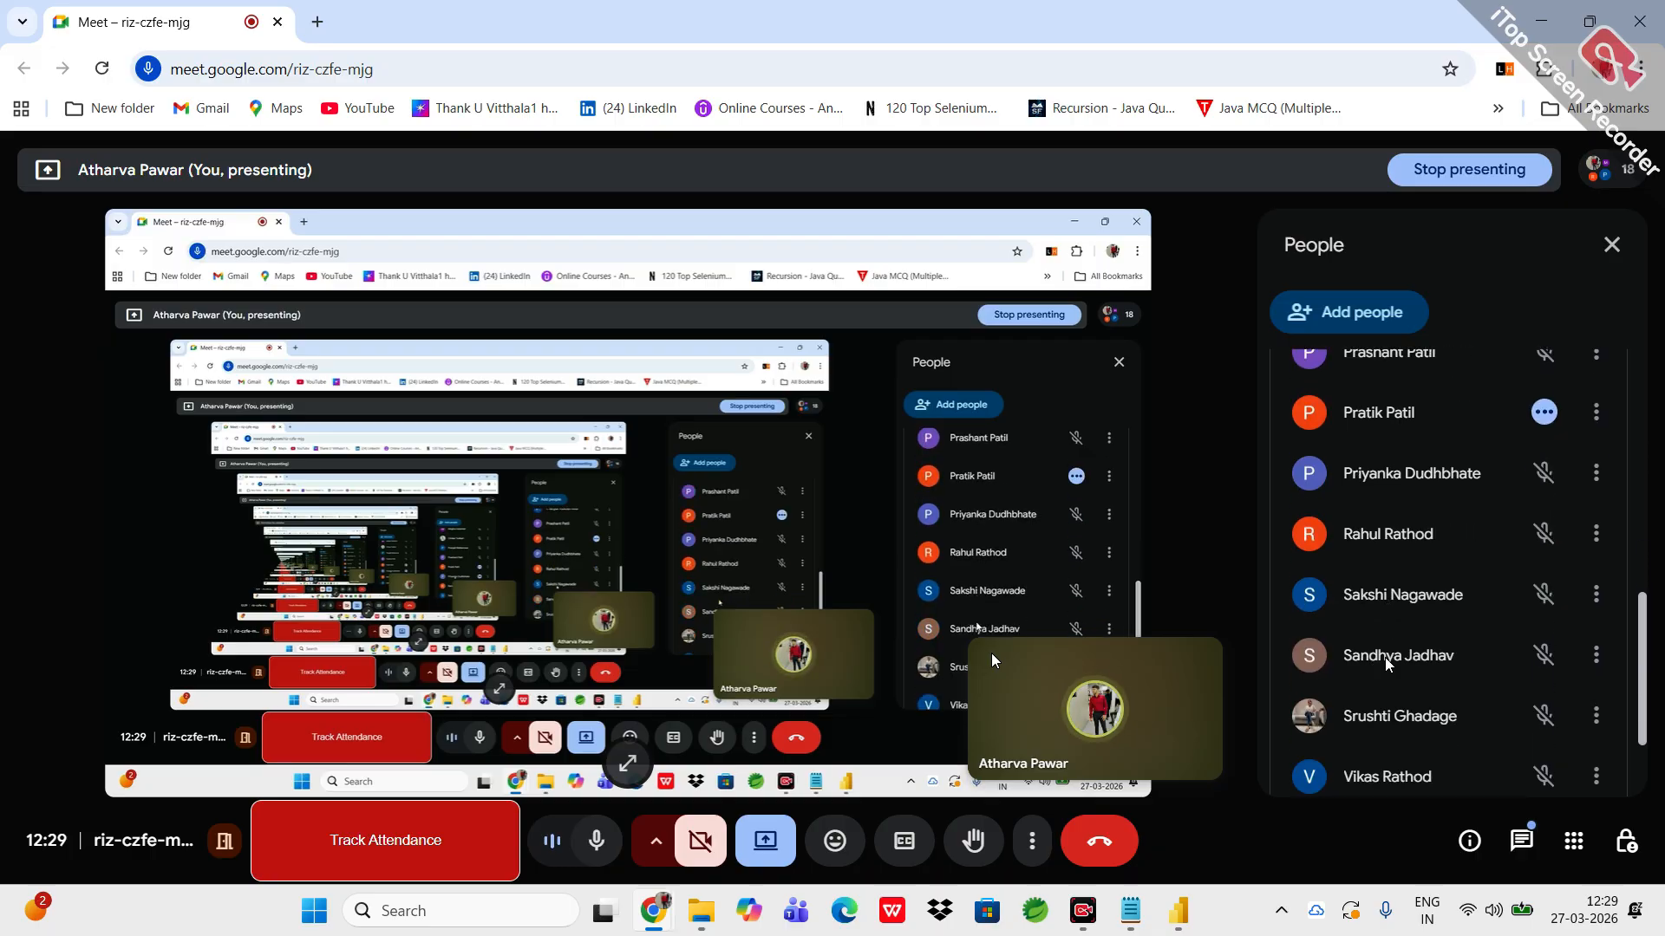